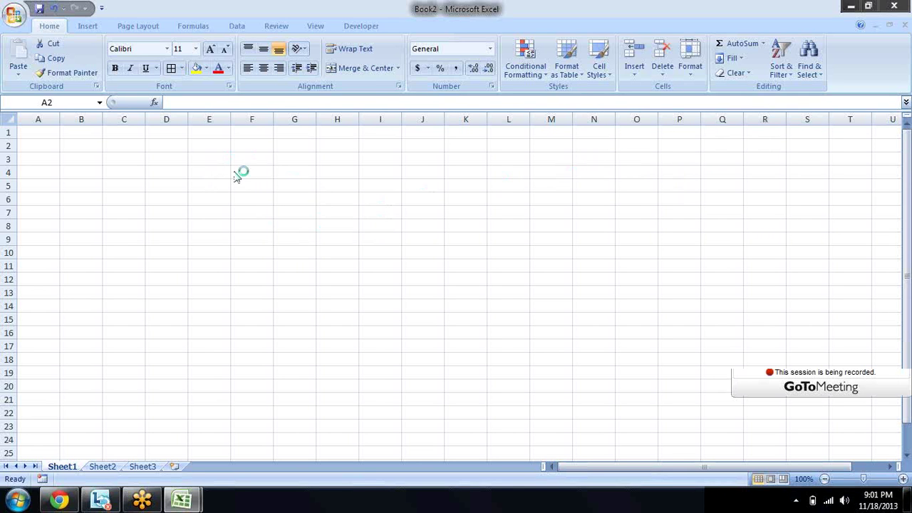
- Enter the headings Sl, Name, Rate, Qty and Amount across A1:E1
key("Up")
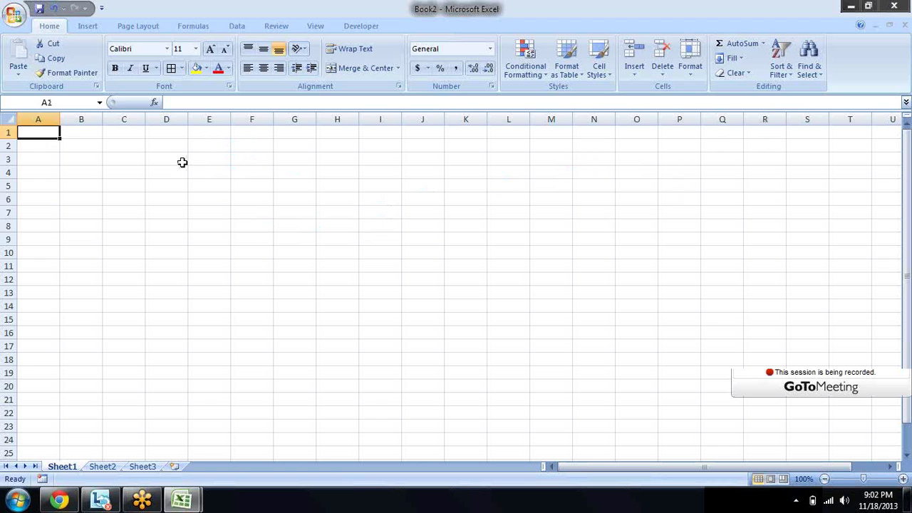
type("Sl.")
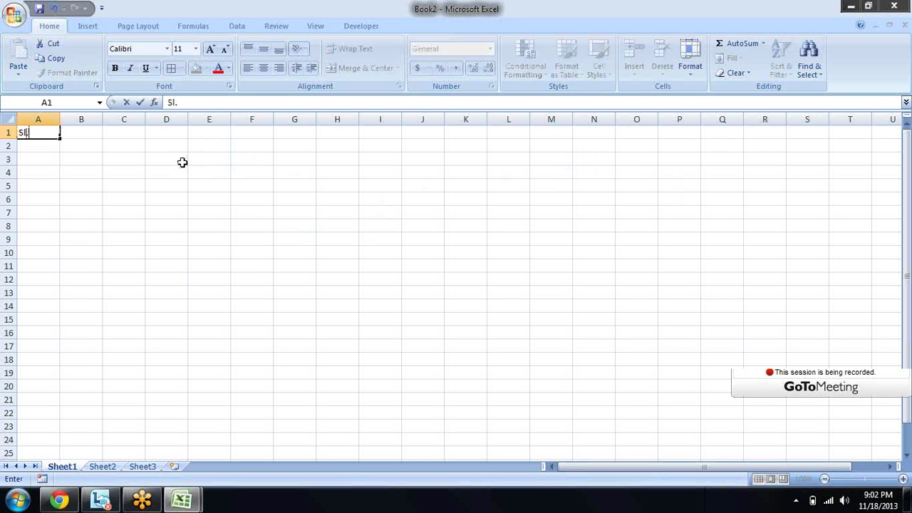
key("Tab")
type("Name")
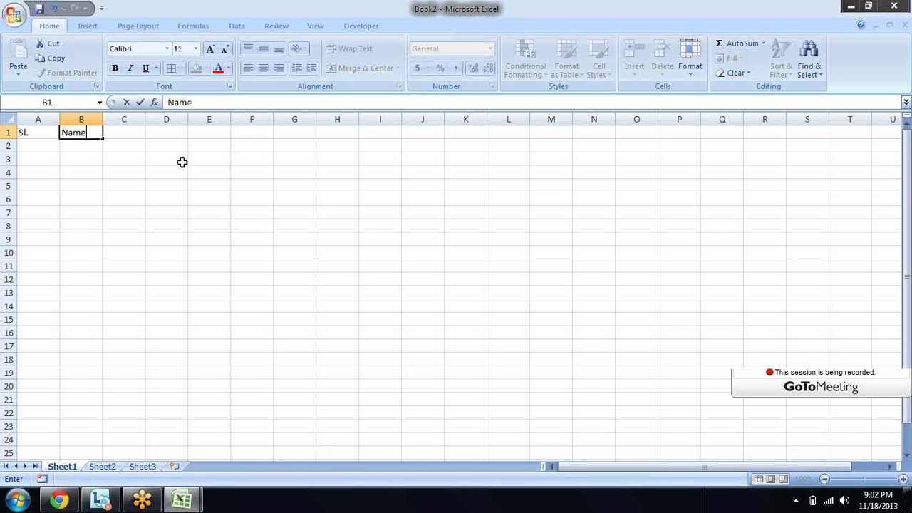
key("Tab")
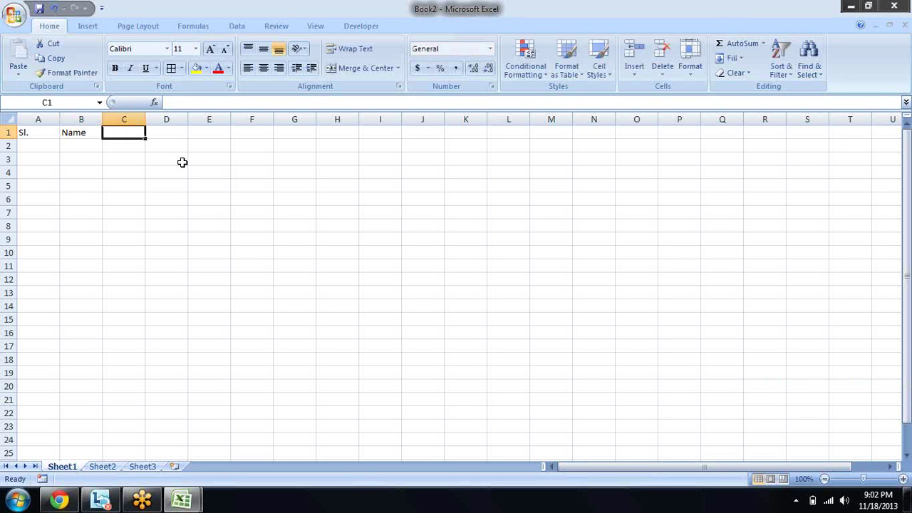
type("Rat")
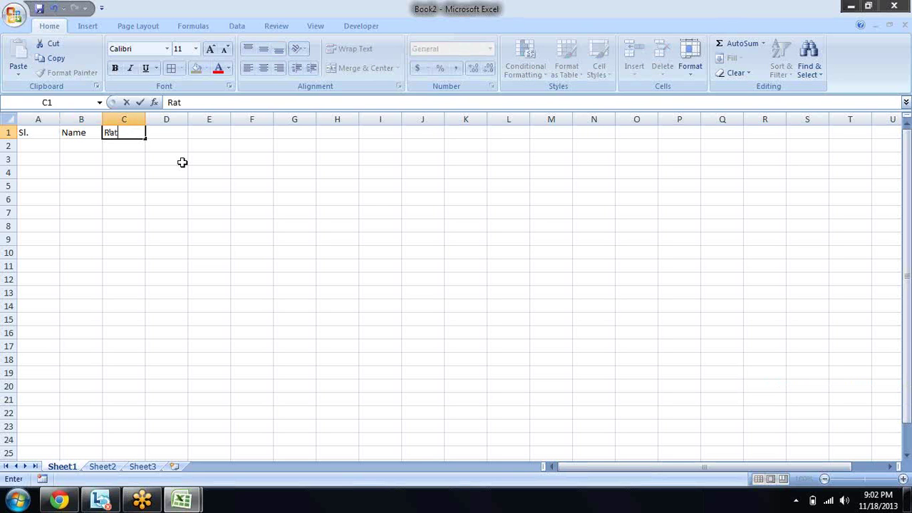
type("e")
key("Tab")
type("Q")
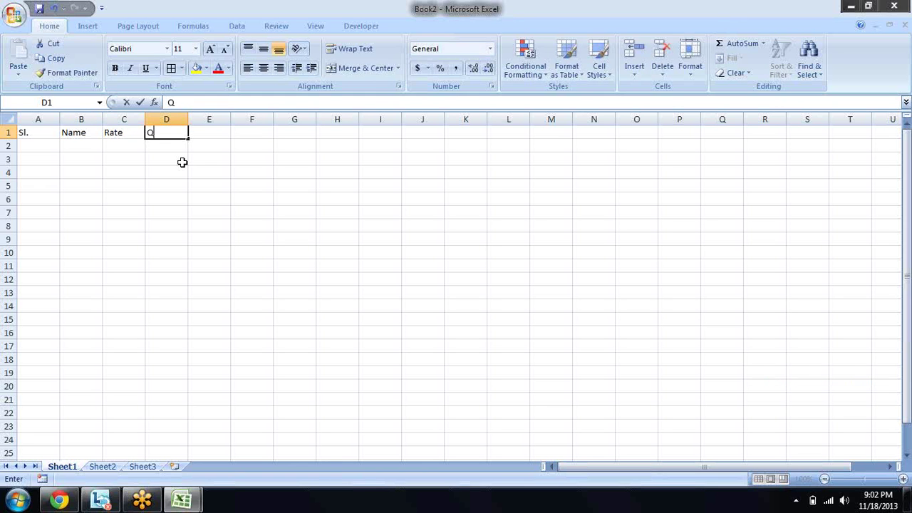
type("ty")
key("Tab")
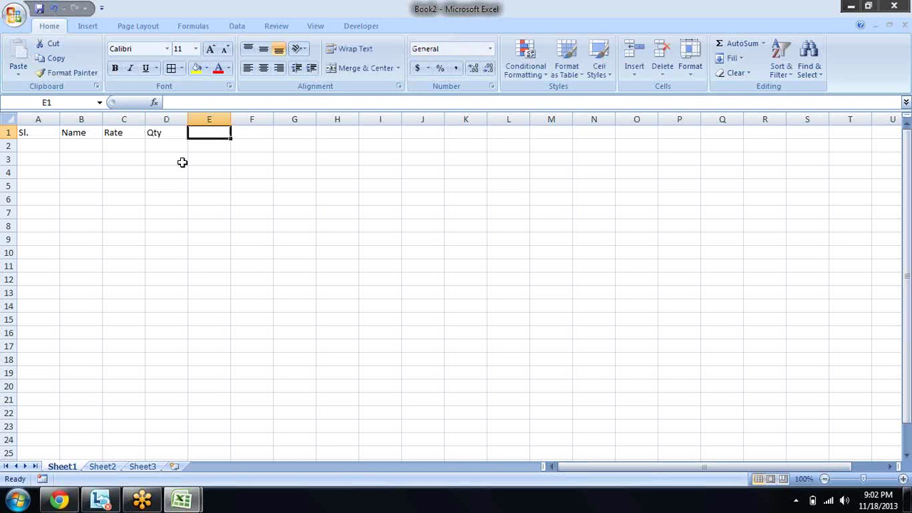
type("Amount")
key("Return")
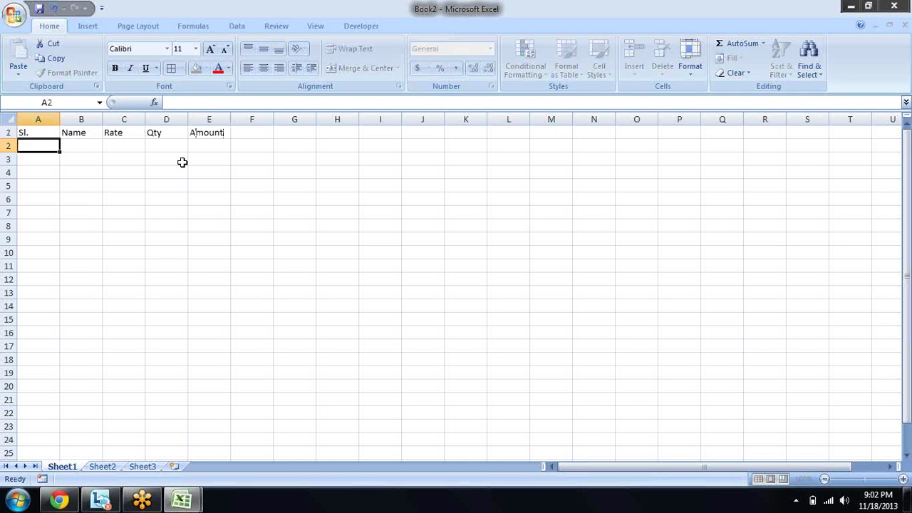
key("Up")
key("Right")
key("Right")
key("Right")
key("Right")
key("Right")
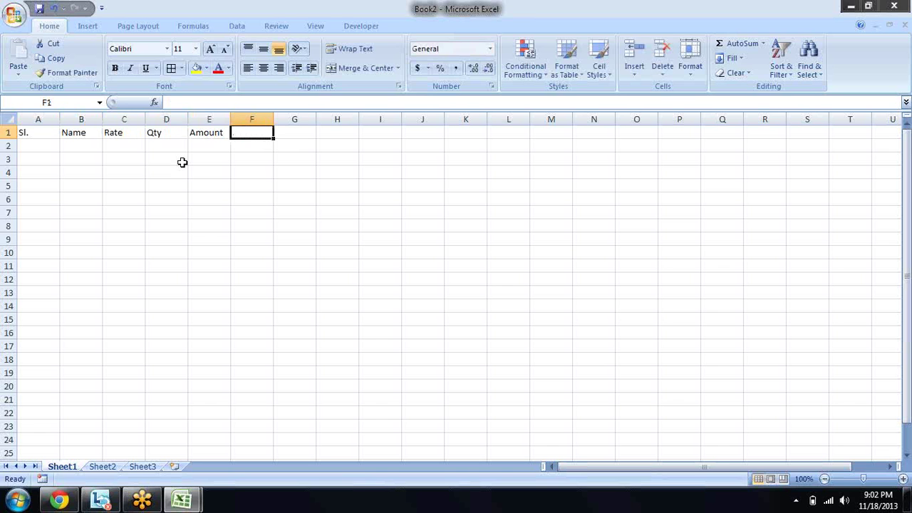
- Add the Date heading in F1 and enter serial numbers 1 to 5 below Sl
type("Date")
key("Return")
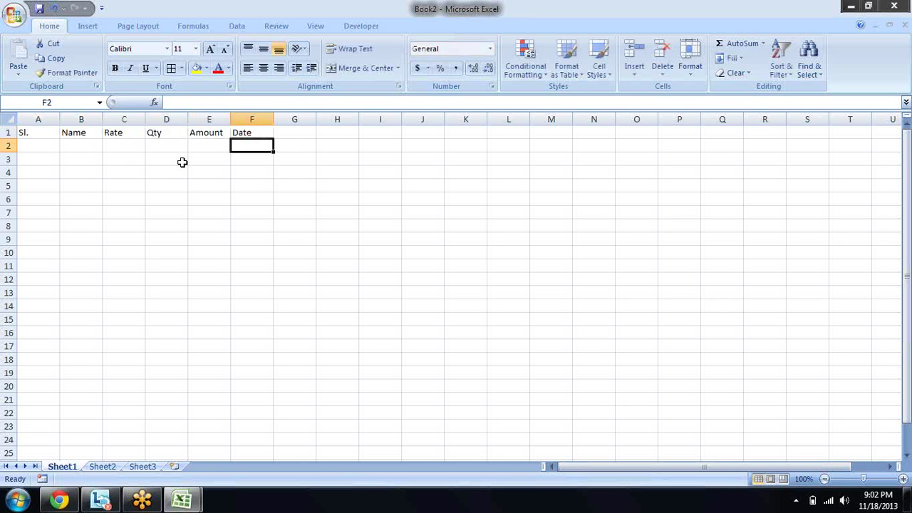
key("Left")
key("Left")
key("Left")
key("Left")
key("Left")
type("1 ")
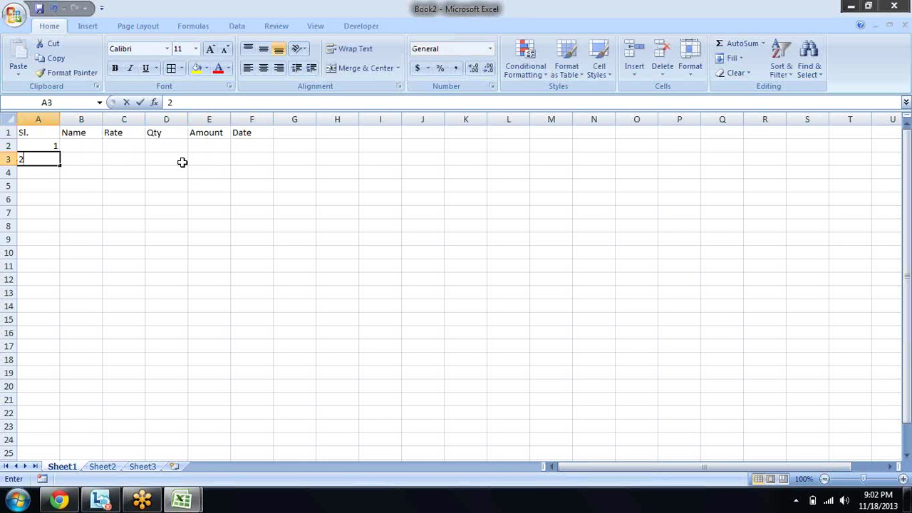
type("2 3 4 5")
key("Up")
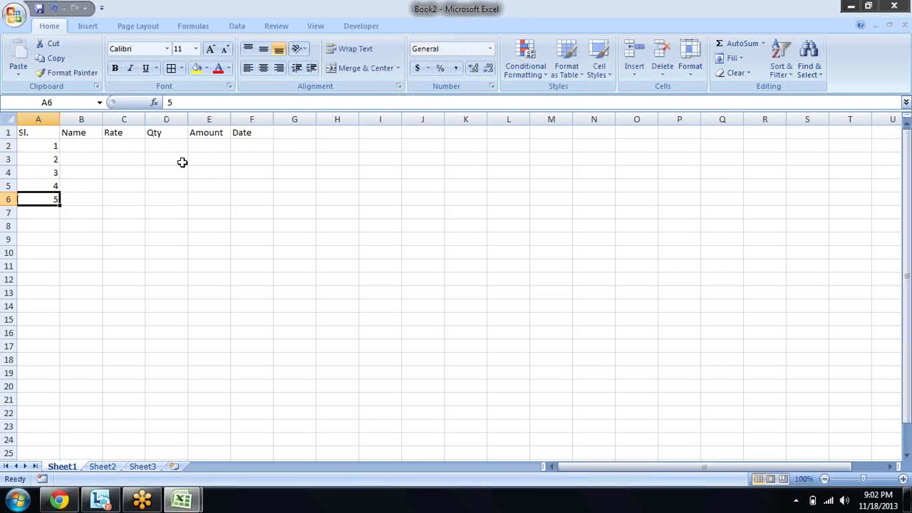
key("Up")
key("Up")
key("Up")
key("Up")
key("Right")
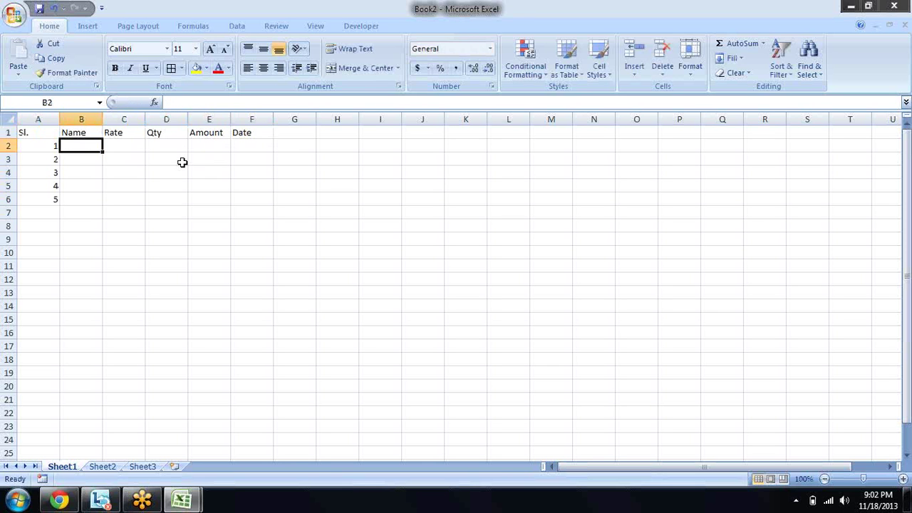
- Enter 'sandeep' in B2, fill names down to B10, and extend serial numbers to row 10
type("sandeep")
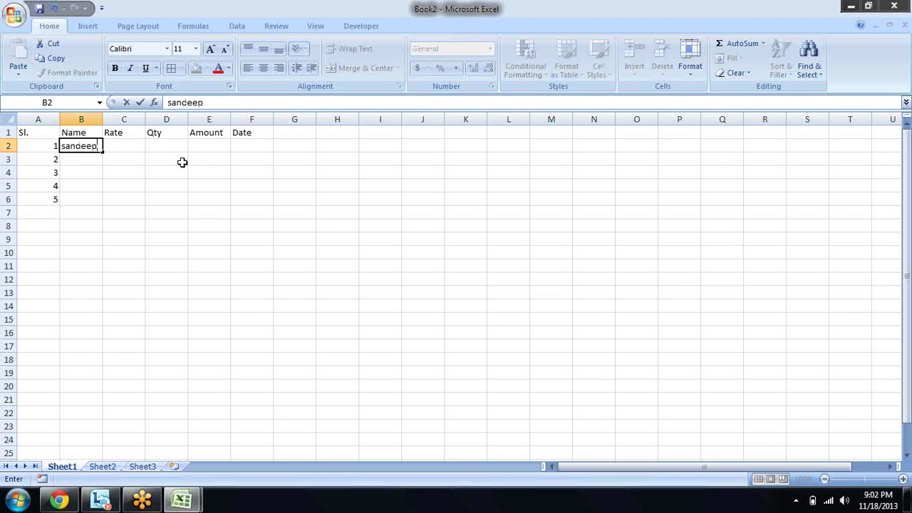
key("Return")
key("Up")
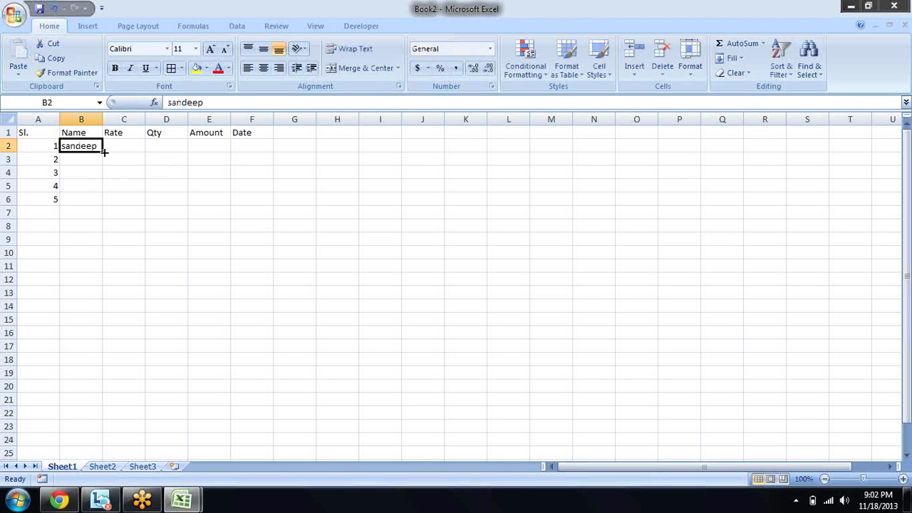
left_click_drag(104, 150, 104, 275)
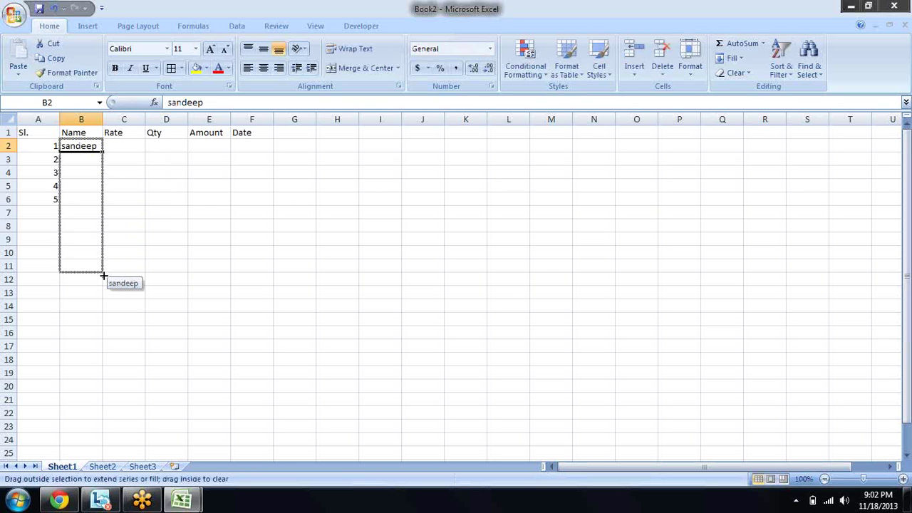
left_click_drag(104, 278, 104, 265)
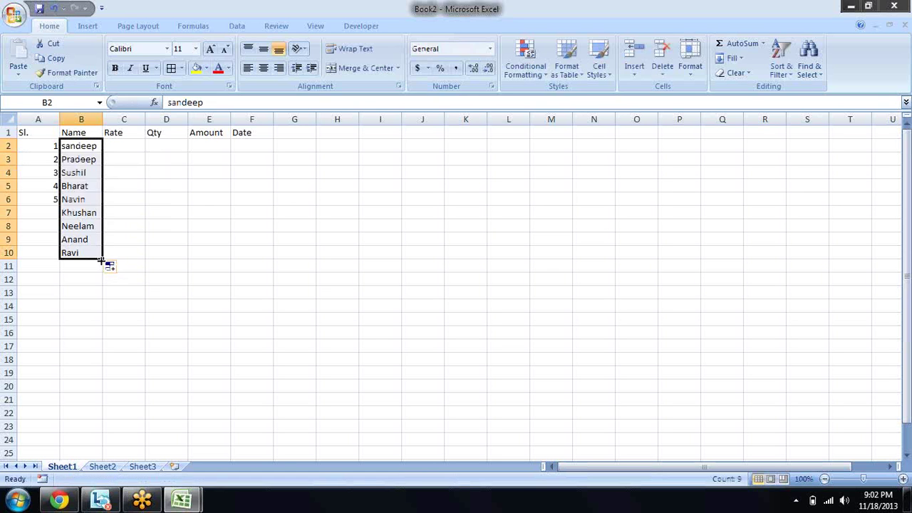
left_click_drag(53, 148, 60, 261)
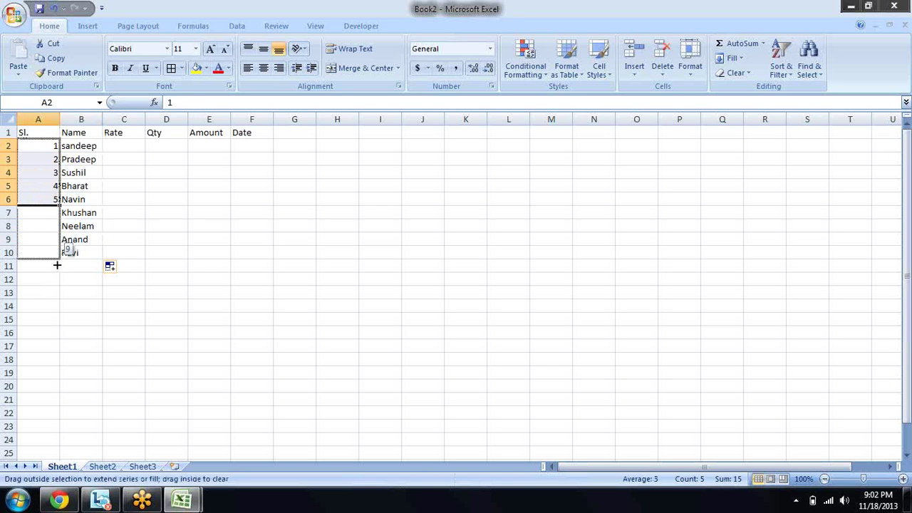
left_click(91, 164)
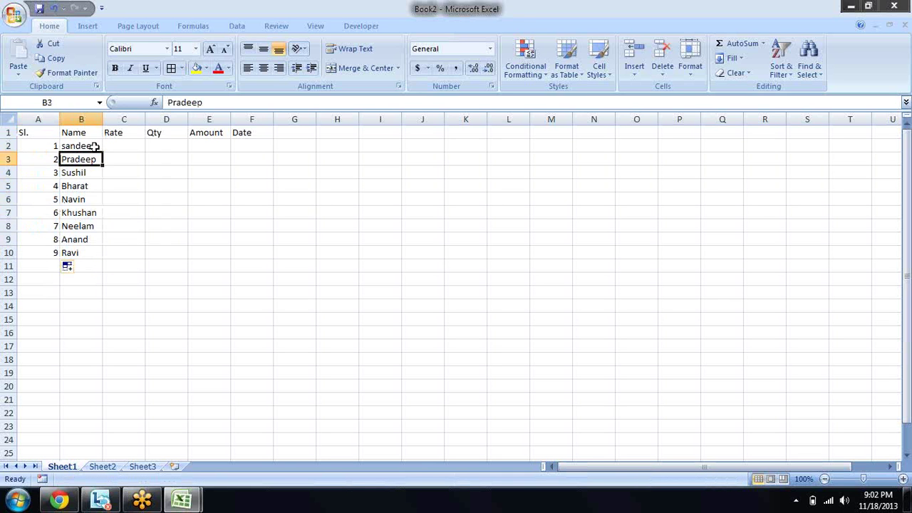
- Move from the first name in B2 across to cell E3 under the Amount heading
left_click(95, 146)
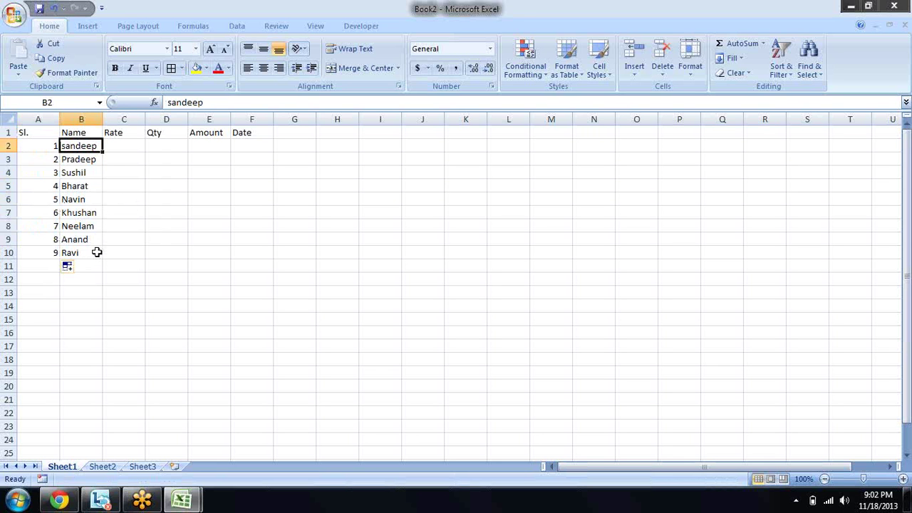
key("Down")
key("Up")
key("Down")
key("Up")
key("Right")
key("Right")
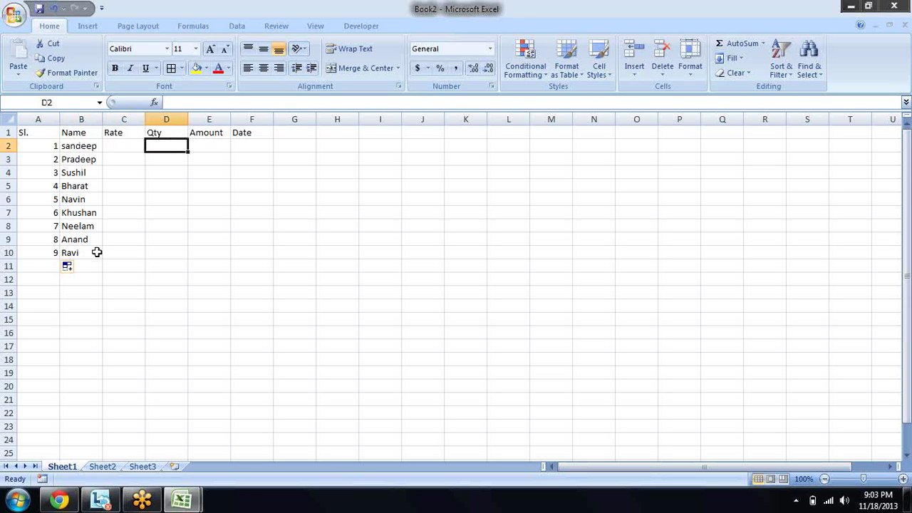
key("Right")
key("shift+Right")
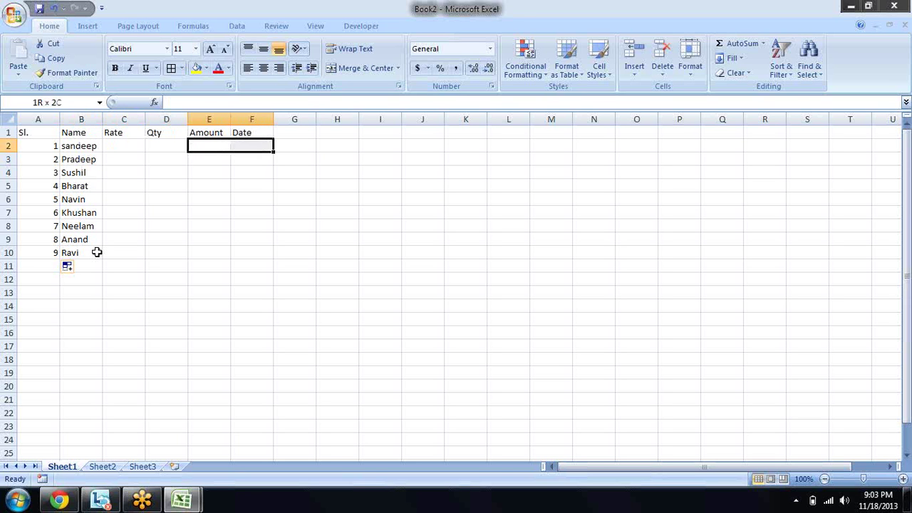
key("Down")
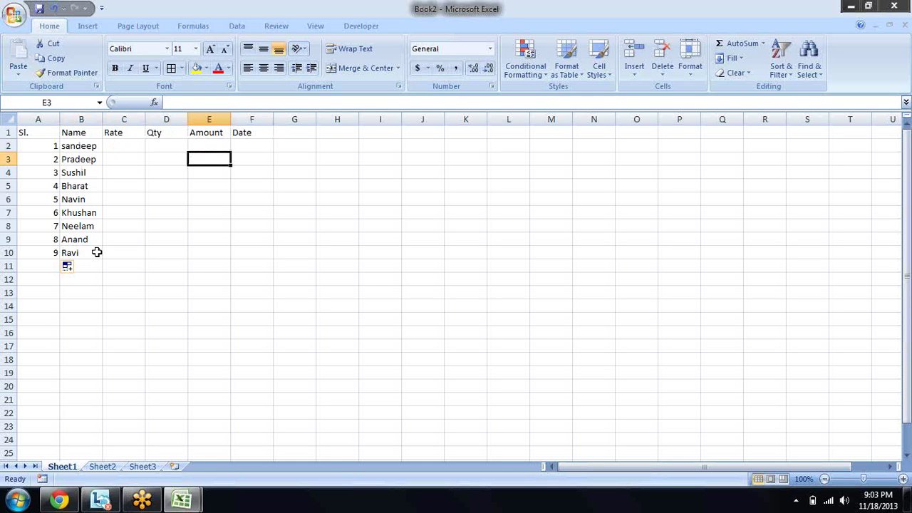
key("shift+Right")
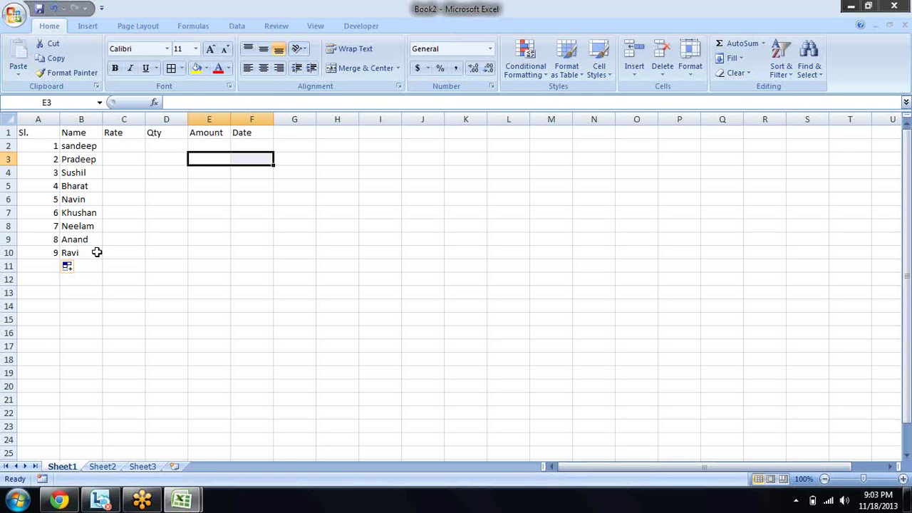
key("Left")
key("Right")
type("=")
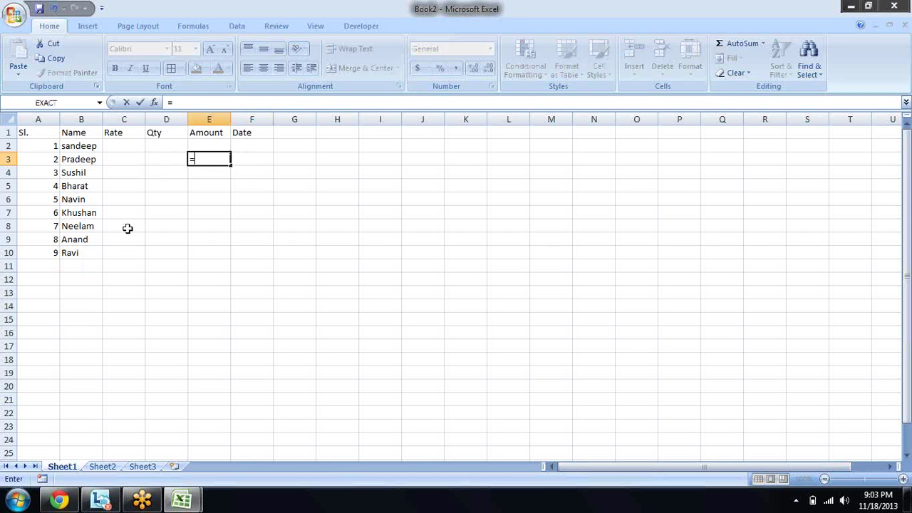
mouse_move(337, 146)
left_mouse_down()
mouse_move(340, 322)
mouse_move(461, 331)
left_mouse_up()
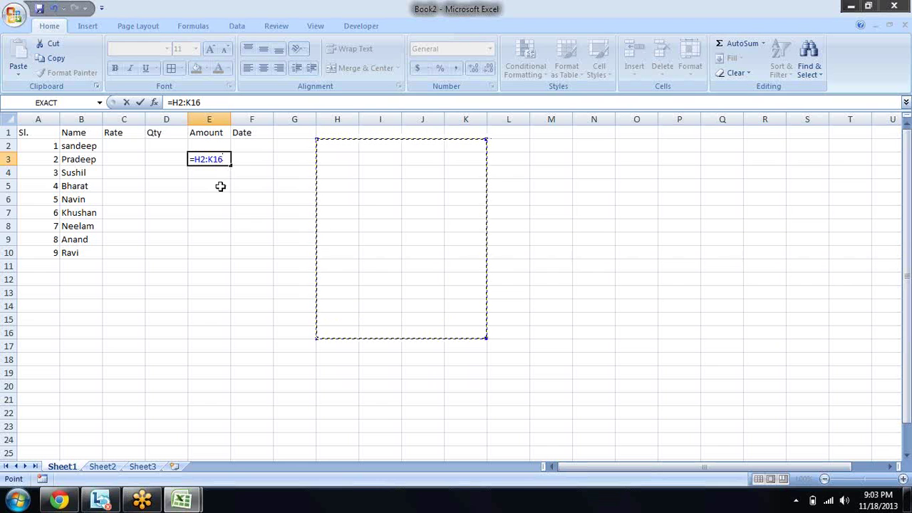
left_click_drag(223, 158, 194, 159)
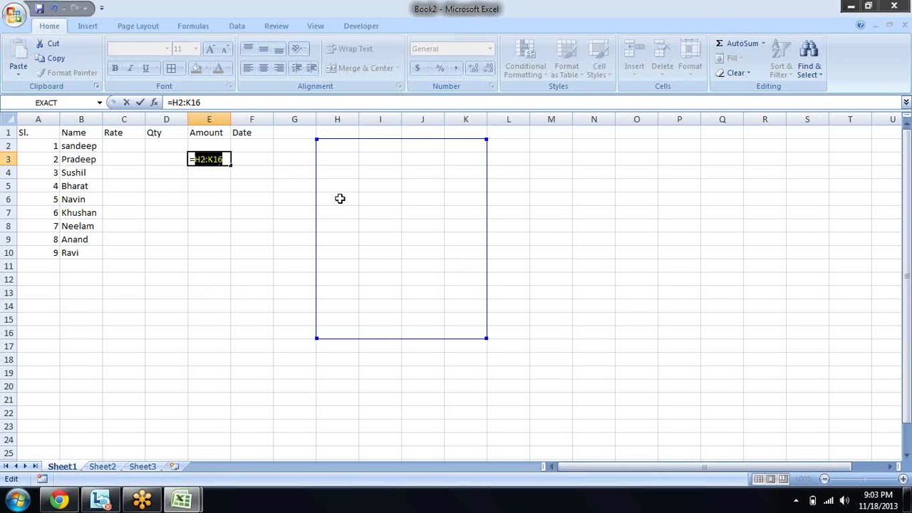
left_click(383, 140)
key("Escape")
key("Left")
key("Left")
key("Left")
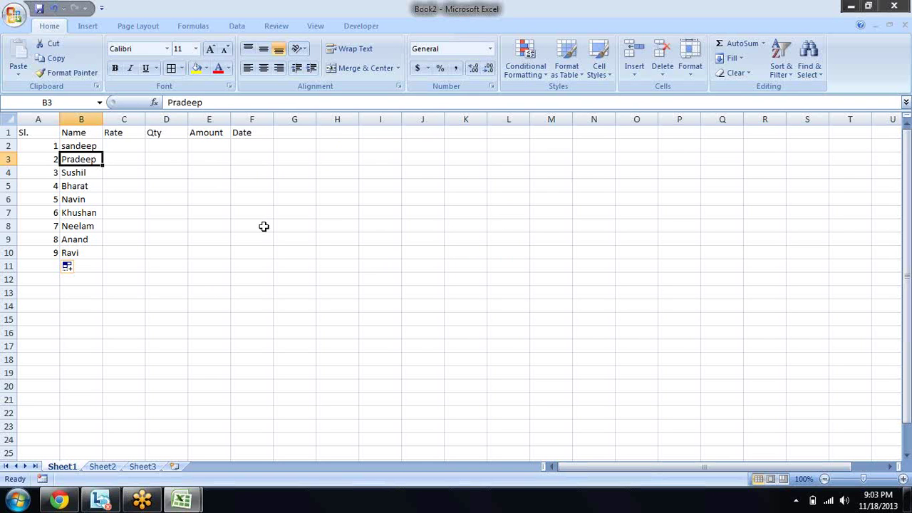
key("Up")
key("Down")
key("Down")
- Look over the names and the empty Rate and Qty cells, returning to B2
key("Up")
key("Up")
key("Up")
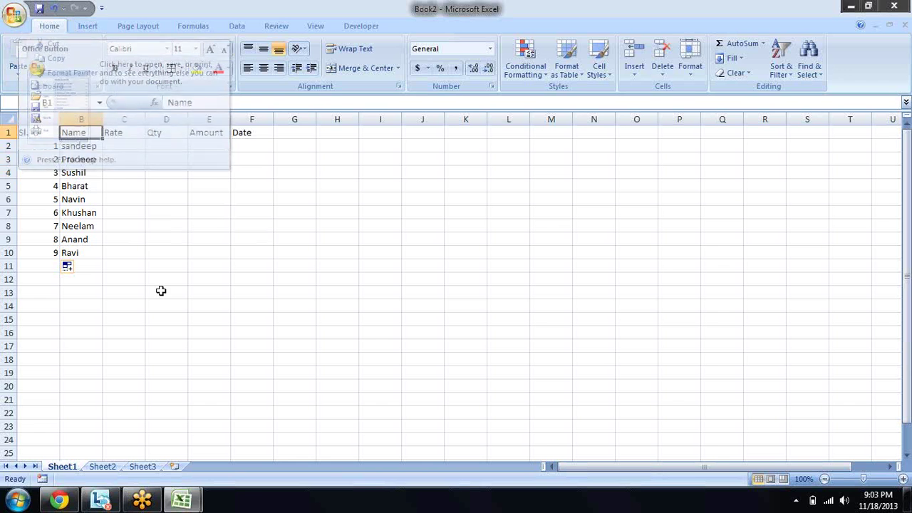
left_click(93, 157)
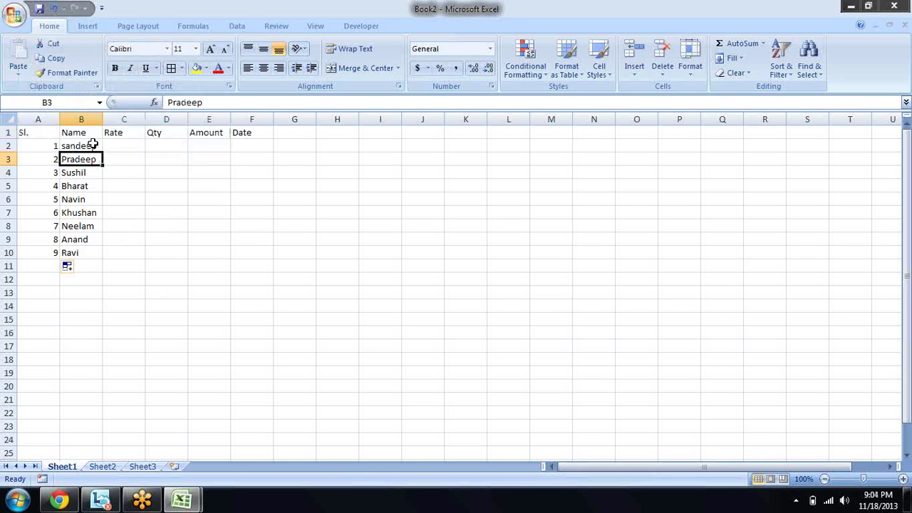
left_click(92, 145)
left_click(90, 190)
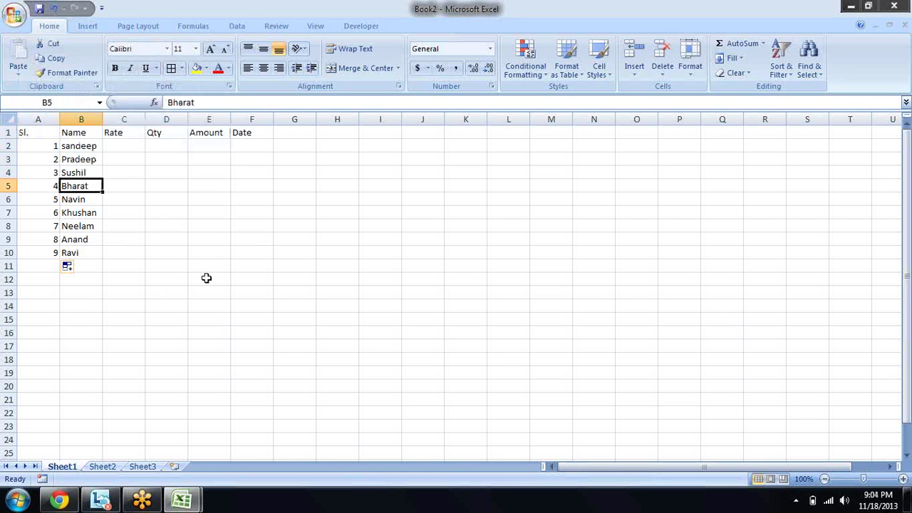
key("Right")
key("Up")
key("Up")
key("Right")
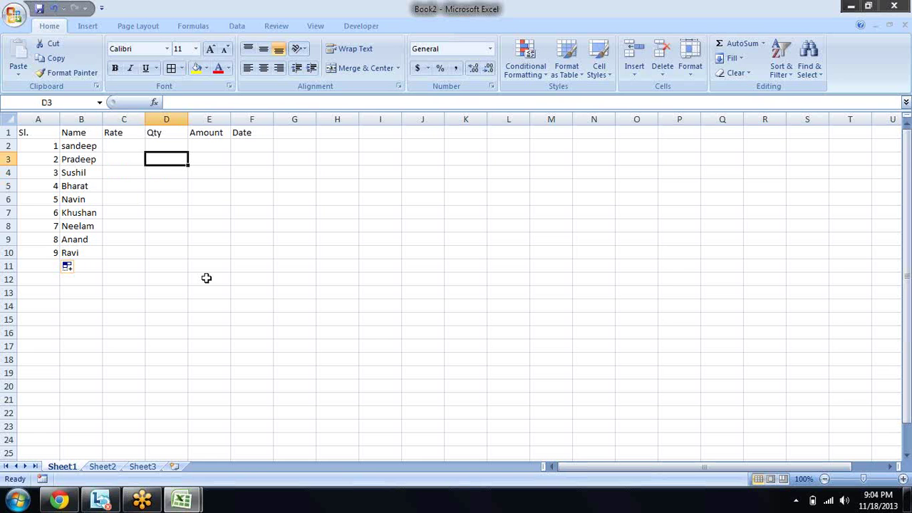
key("Left")
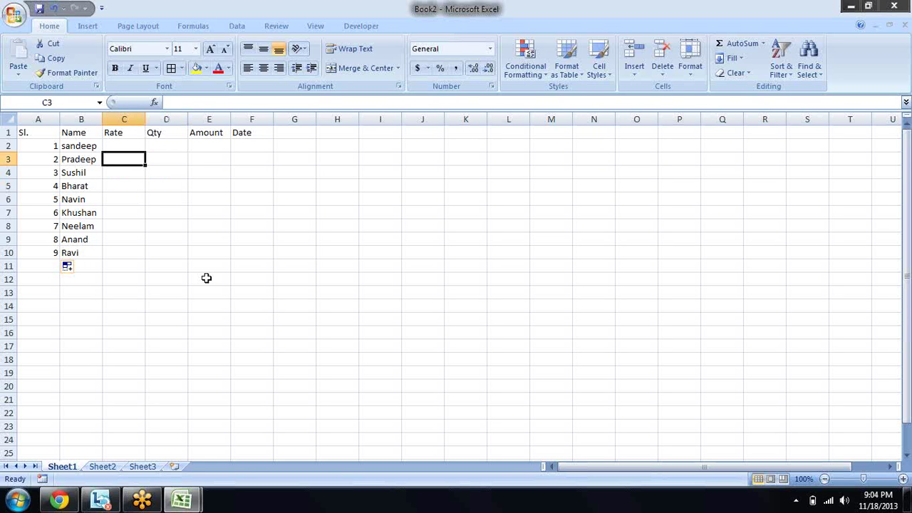
key("Left")
- Select exactly the nine names in B2:B10
key("Up")
key("shift+Down")
key("shift+Down")
key("shift+Down")
key("shift+Down")
key("shift+Down")
key("shift+Down")
key("shift+Down")
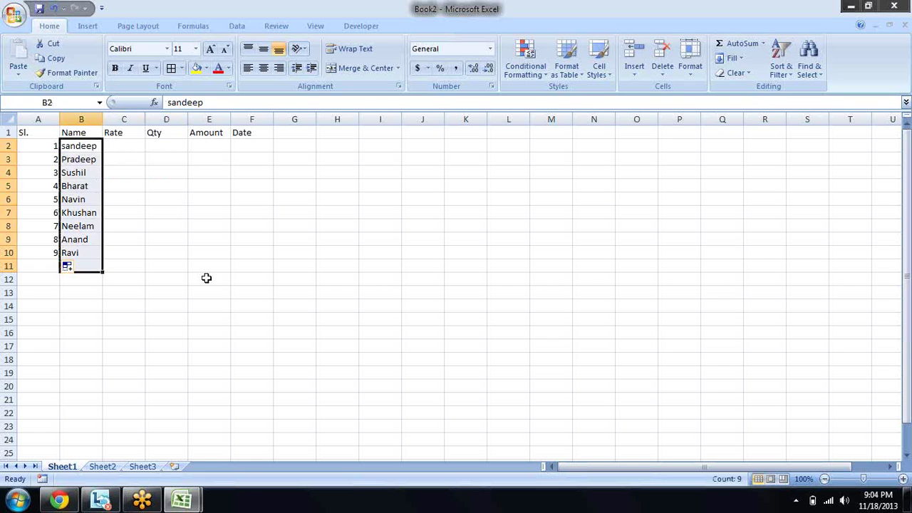
key("Up")
key("Down")
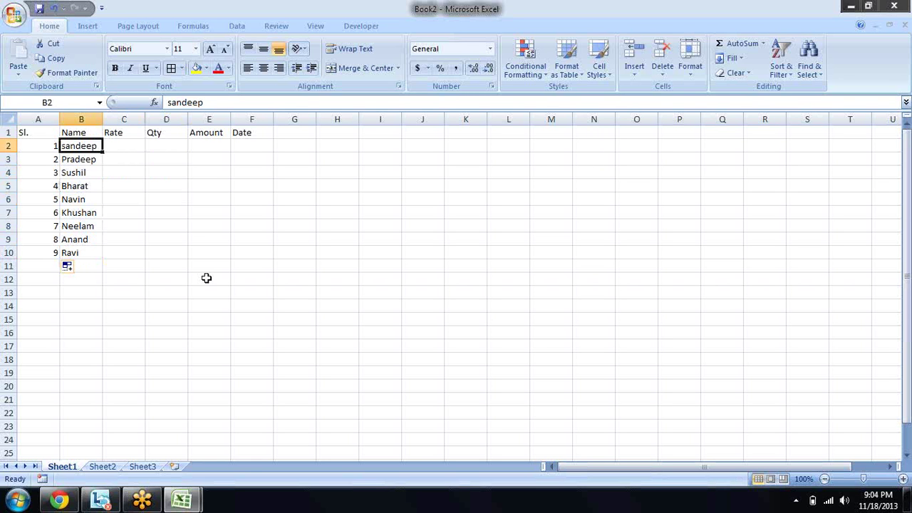
key("shift+Down")
key("shift+Down")
key("shift+Down")
key("shift+Down")
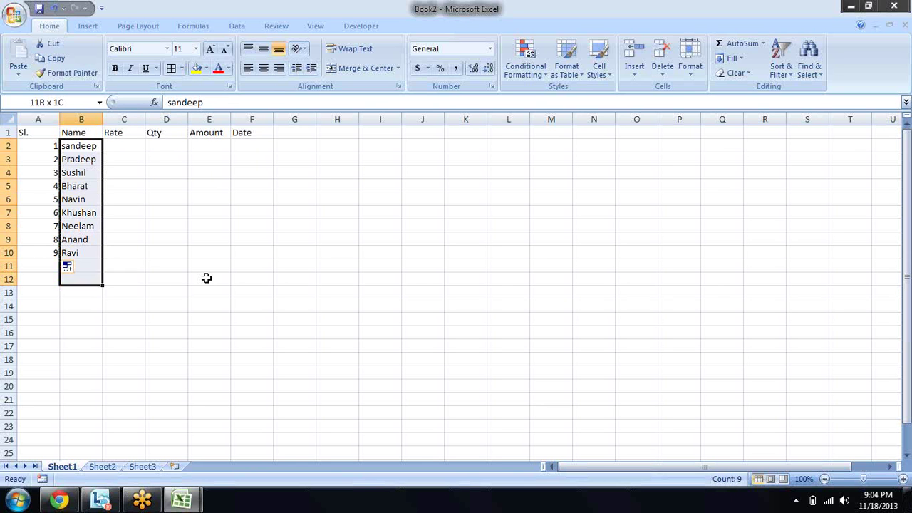
key("shift+Up")
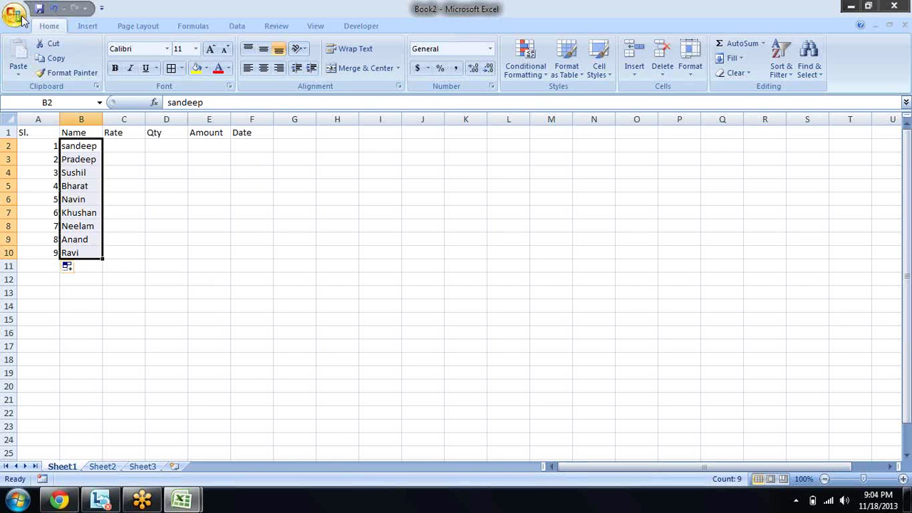
- Open Excel Options from the Office button menu
left_click(20, 16)
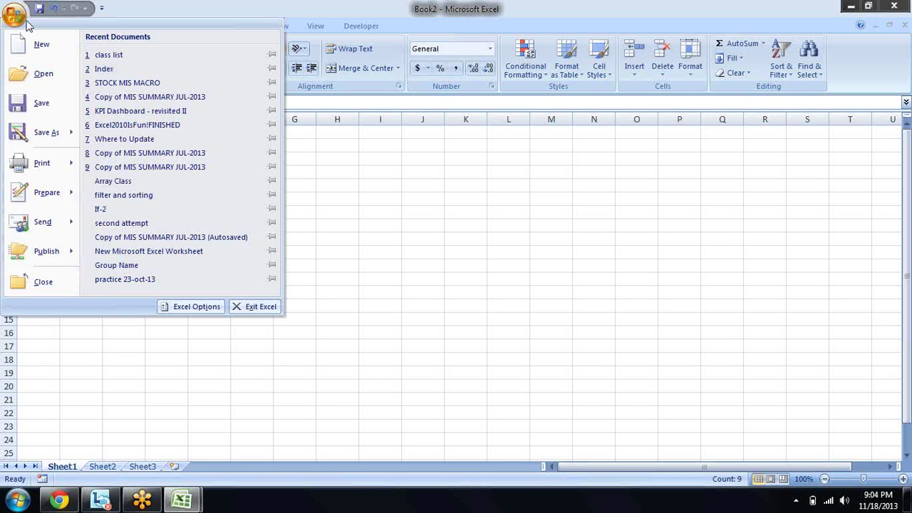
left_click(172, 306)
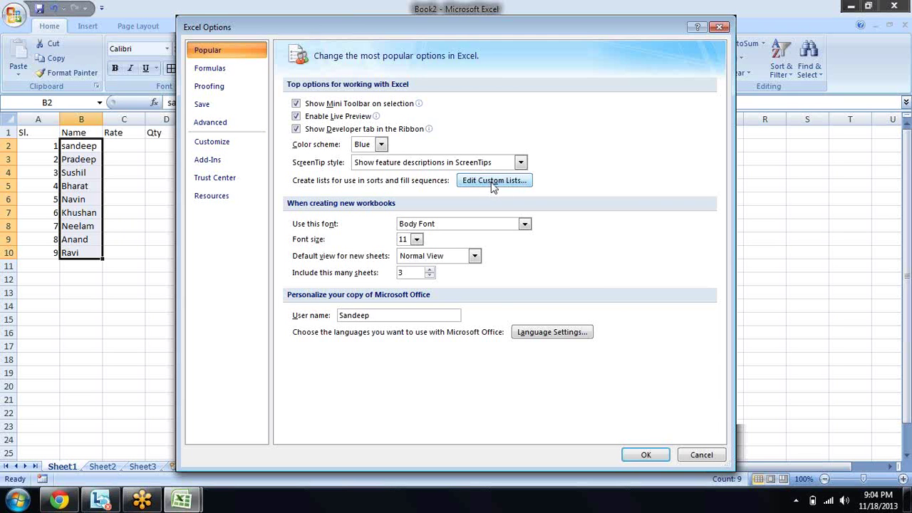
left_click(492, 182)
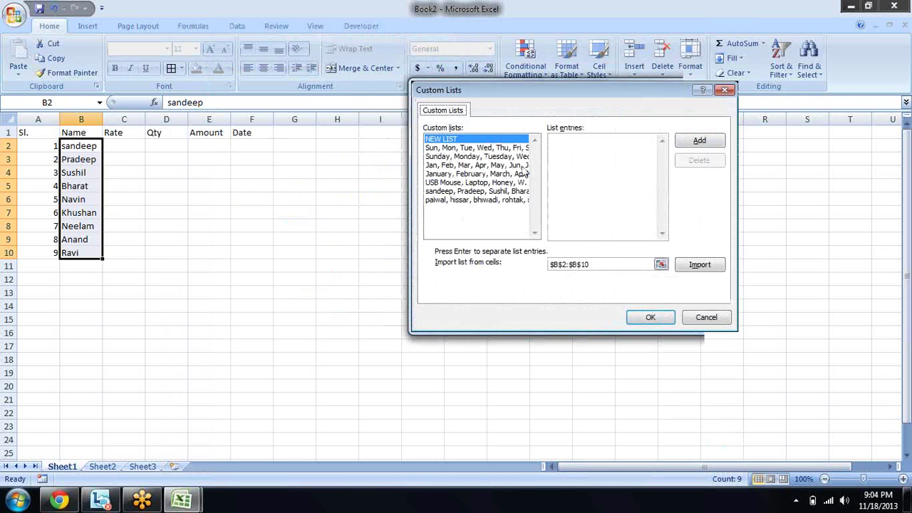
left_click_drag(530, 88, 411, 113)
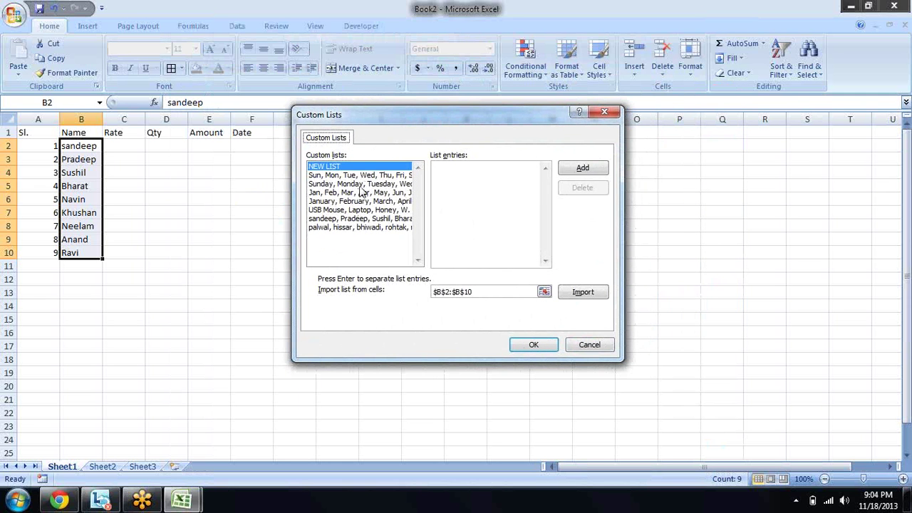
left_click(342, 228)
left_click(343, 220)
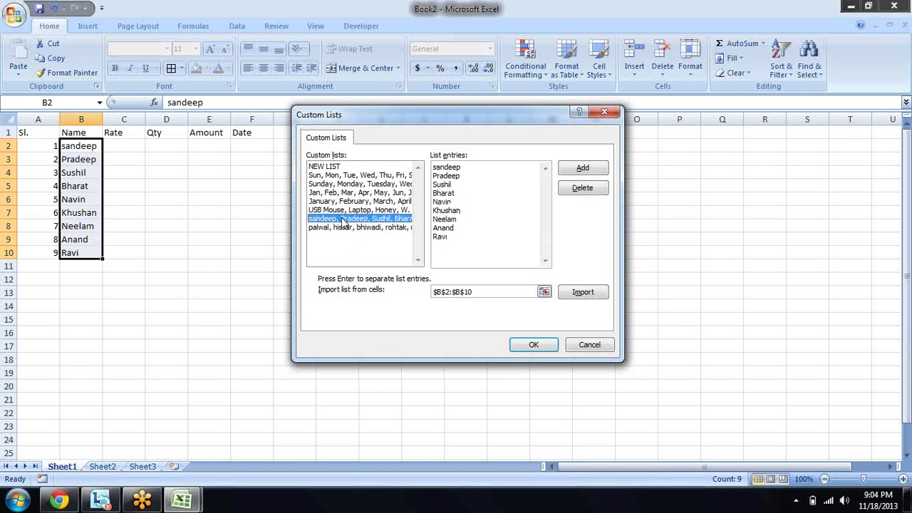
left_click(343, 211)
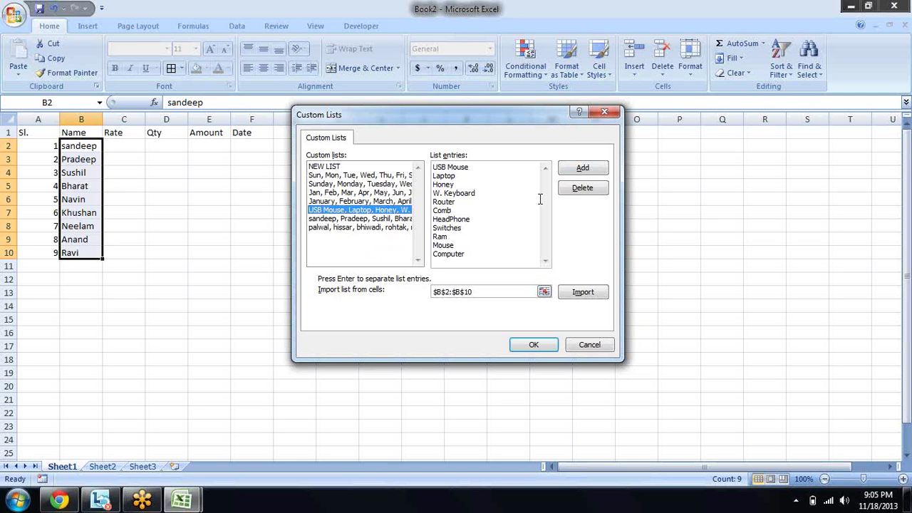
left_click(604, 112)
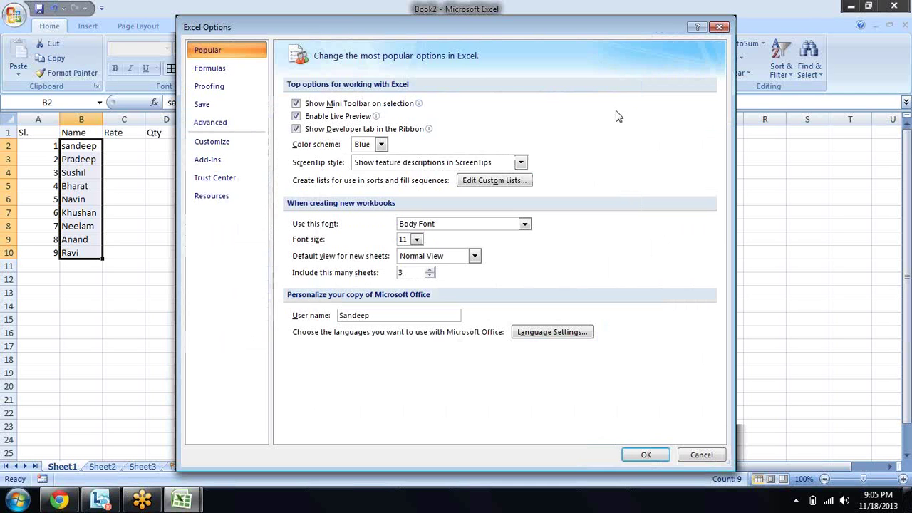
- Close Excel Options and enter =RANDBETWEEN(10,90) in Rate cell C2
left_click(698, 457)
key("Right")
key("Right")
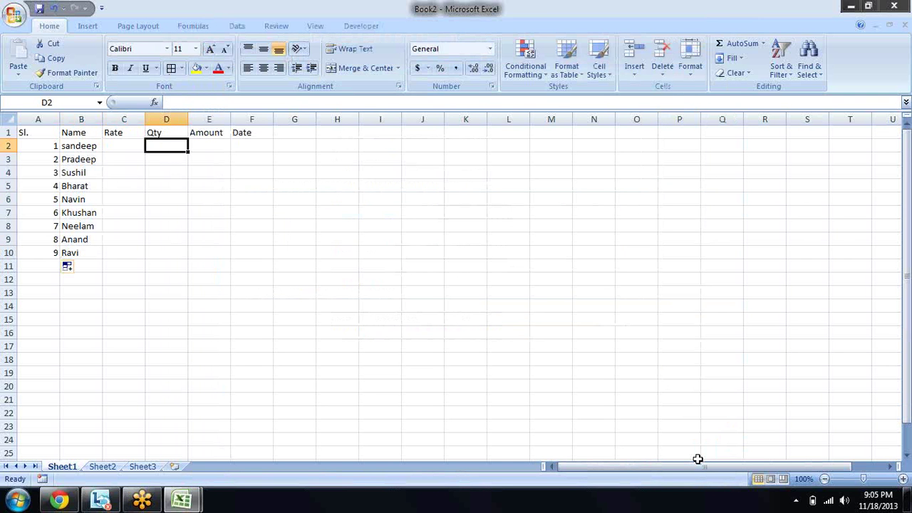
key("Left")
type("=")
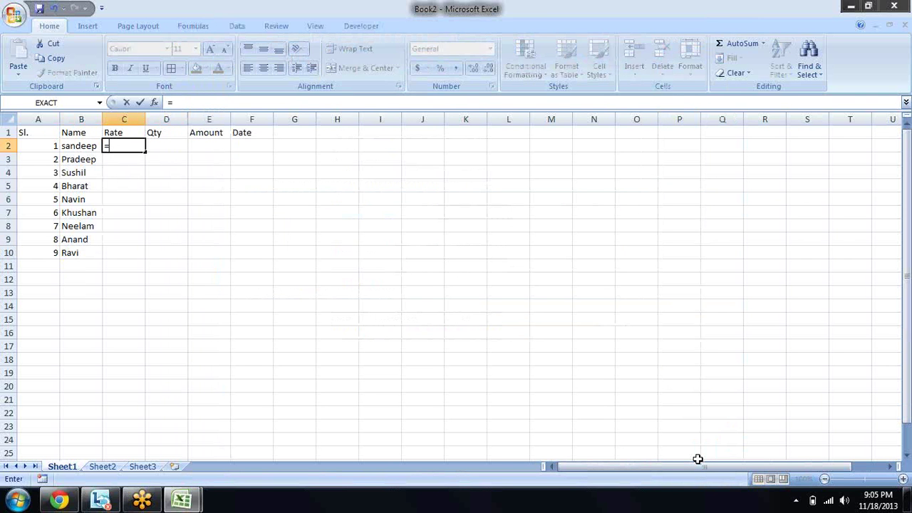
type("rand")
key("Down")
key("Tab")
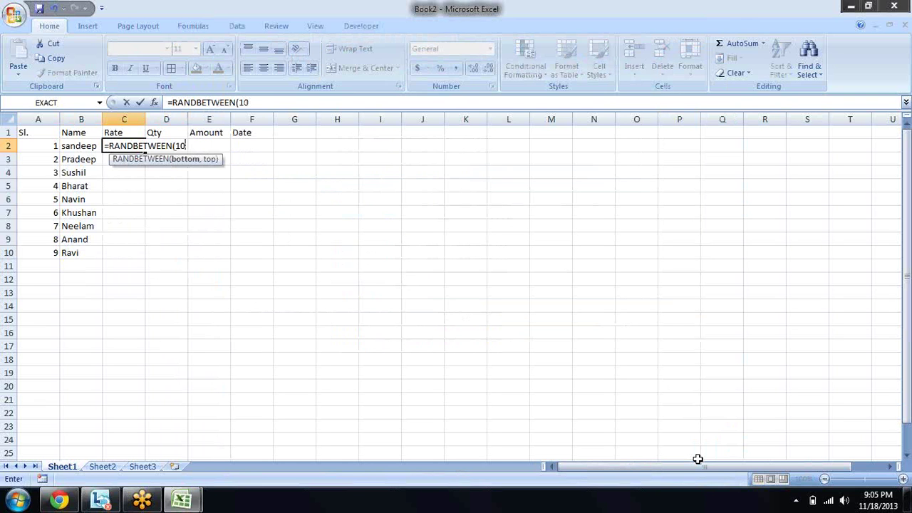
type(",90)")
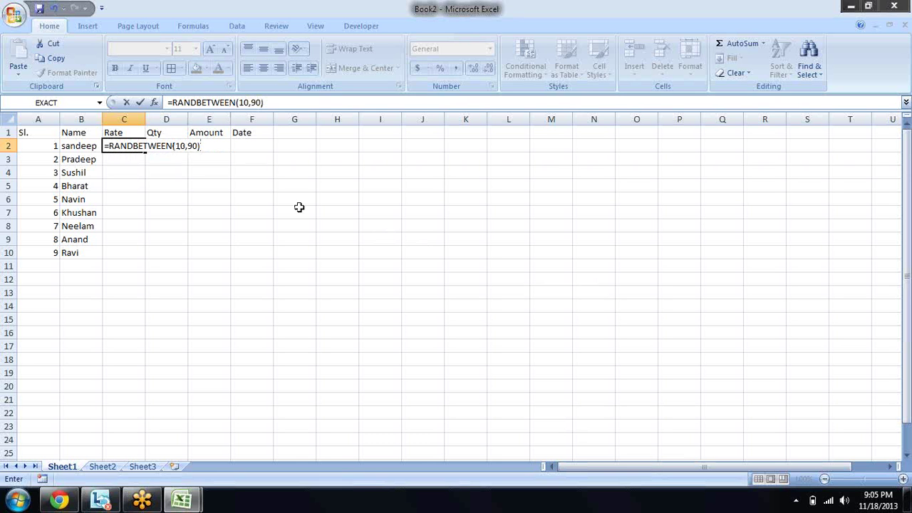
key("Up")
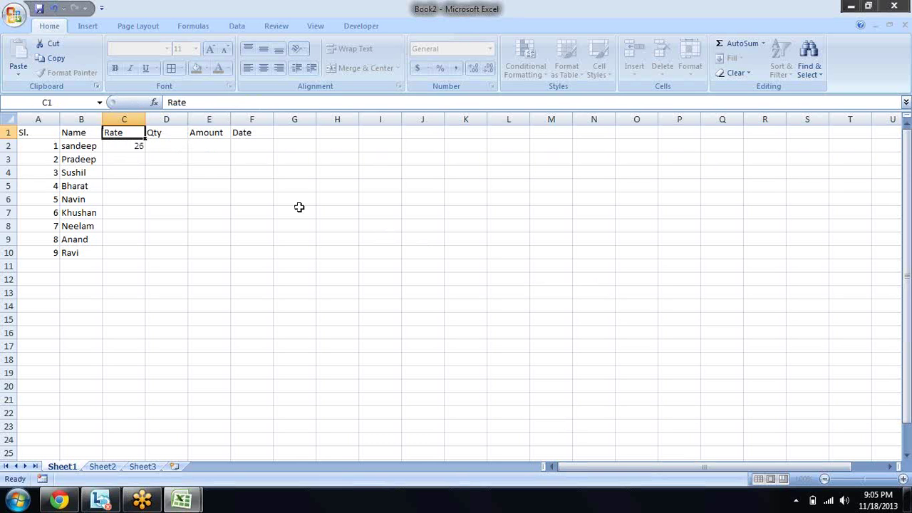
- Copy the random-number formula from C2 into C2:D10
key("Down")
key("ctrl+c")
key("Right")
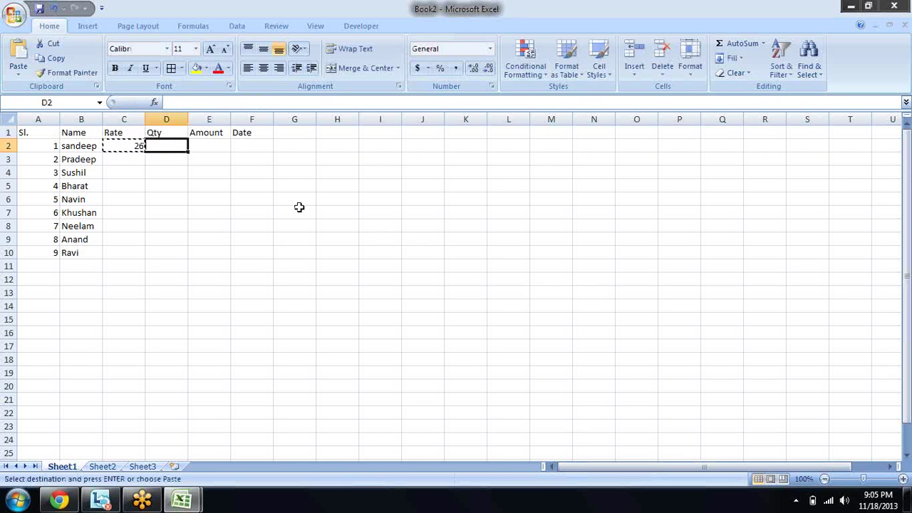
key("Left")
key("shift+Right")
key("shift+Down")
key("shift+Down")
key("shift+Down")
key("shift+Down")
key("shift+Down")
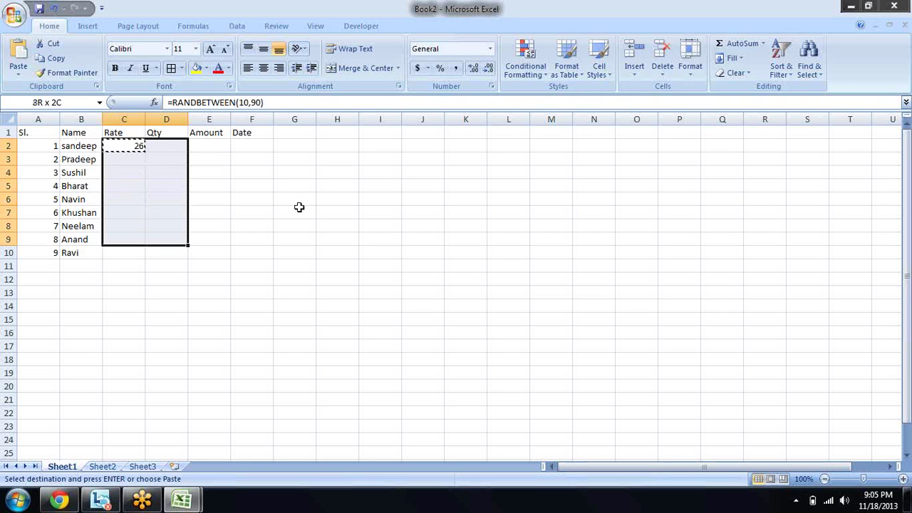
key("shift+Down")
key("Return")
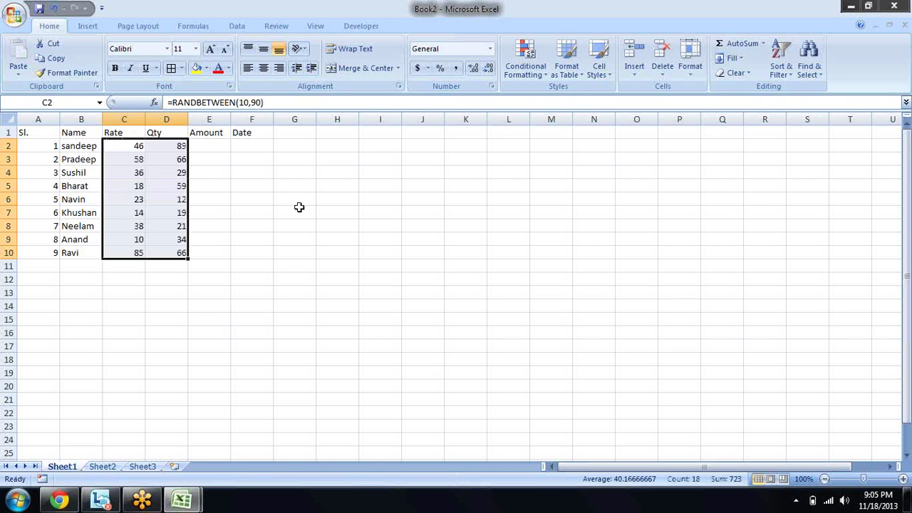
- Paste Special the C2:D10 random numbers back as fixed values
key("ctrl+c")
key("Up")
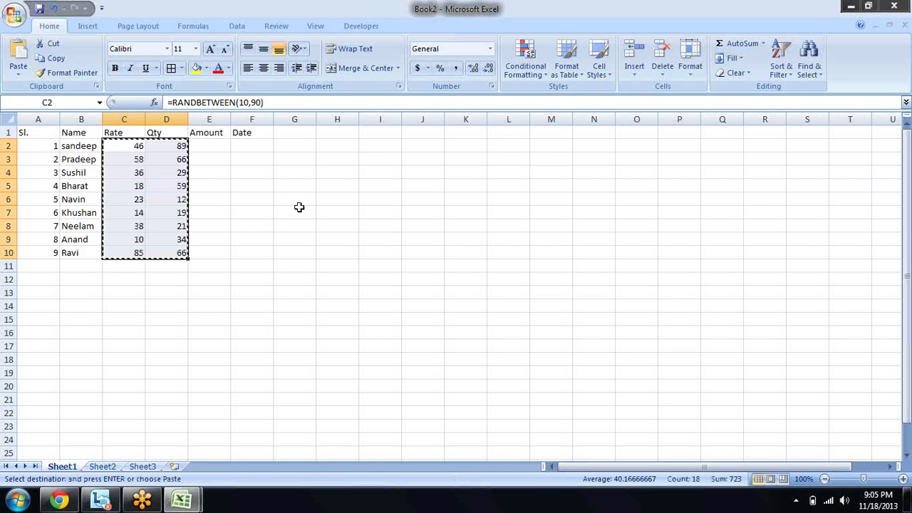
key("ctrl+alt+v")
key("v")
key("Return")
key("Down")
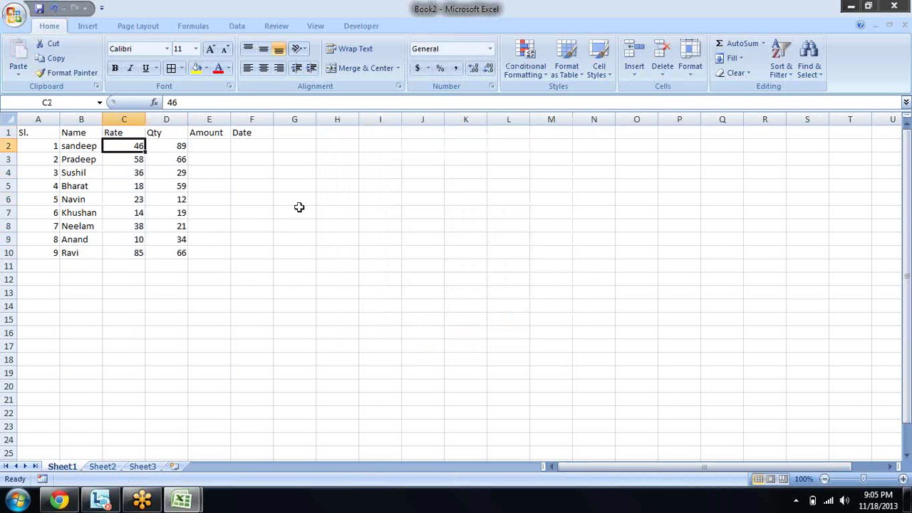
key("Right")
key("Left")
- Enter the Amount formula =C2*D2 in E2
key("Right")
key("Right")
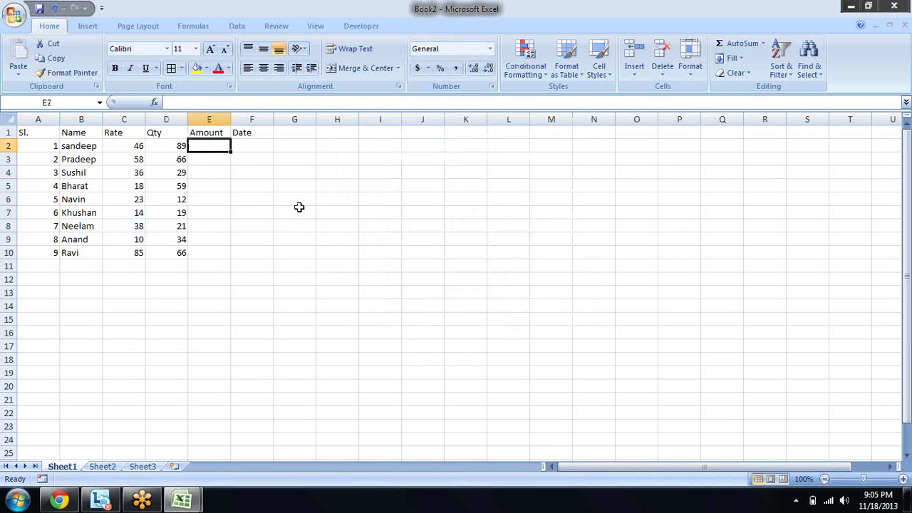
type("=")
key("Left")
key("Left")
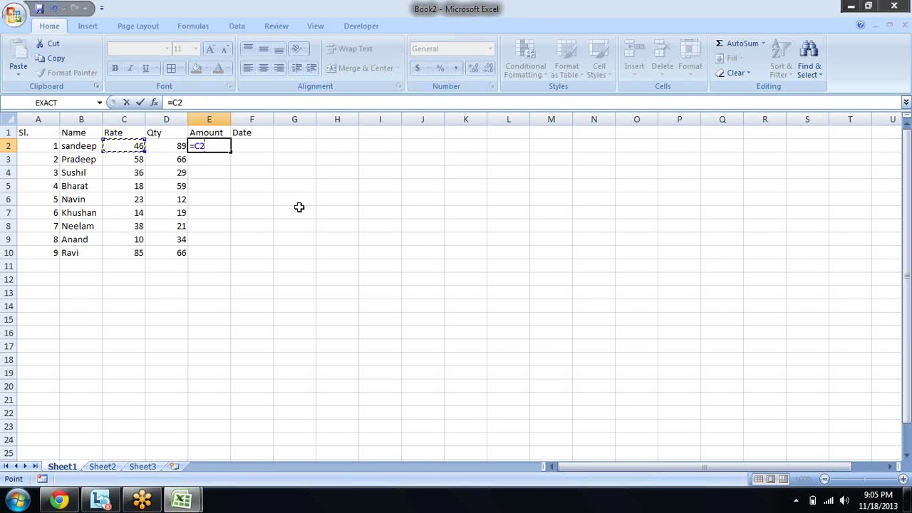
type("*")
key("Left")
key("Return")
- Copy the Amount formula from E2 down through E10
key("Up")
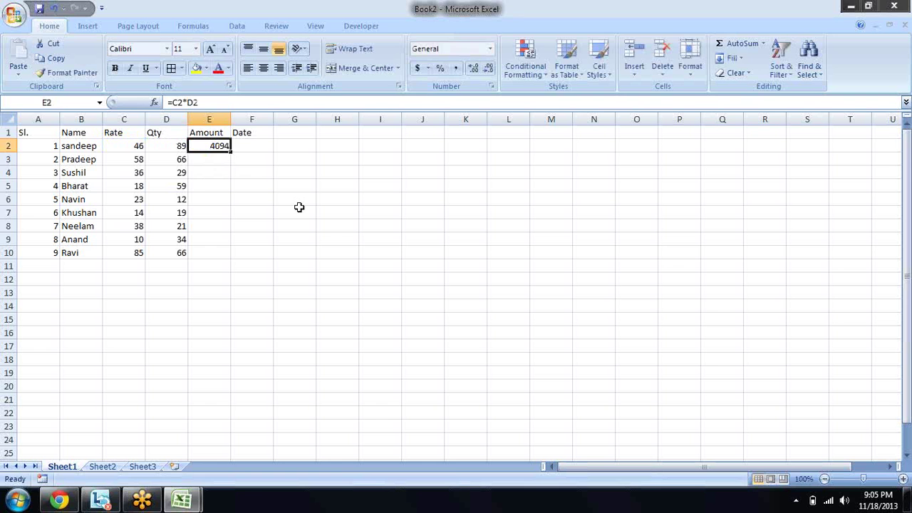
key("ctrl+c")
key("Down")
key("shift+Down")
key("shift+Down")
key("shift+Down")
key("shift+Down")
key("shift+Down")
key("shift+Down")
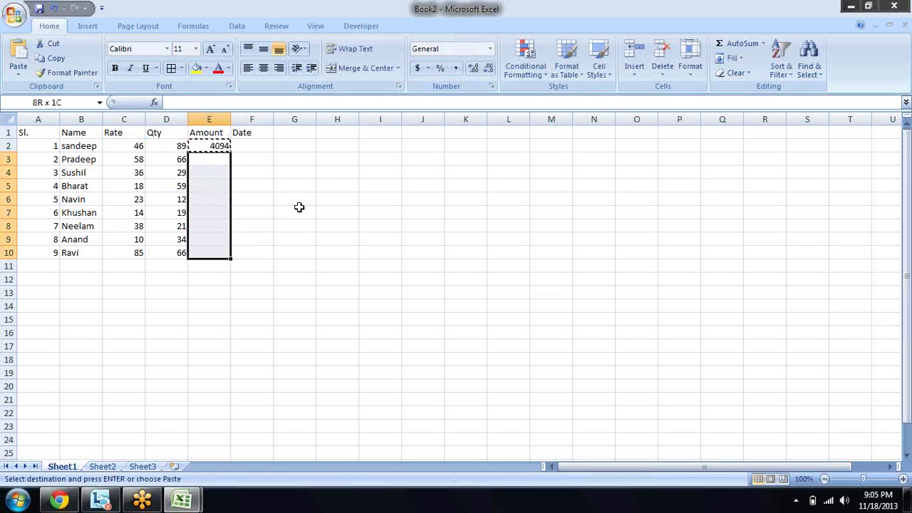
key("Return")
key("Up")
key("Up")
key("Right")
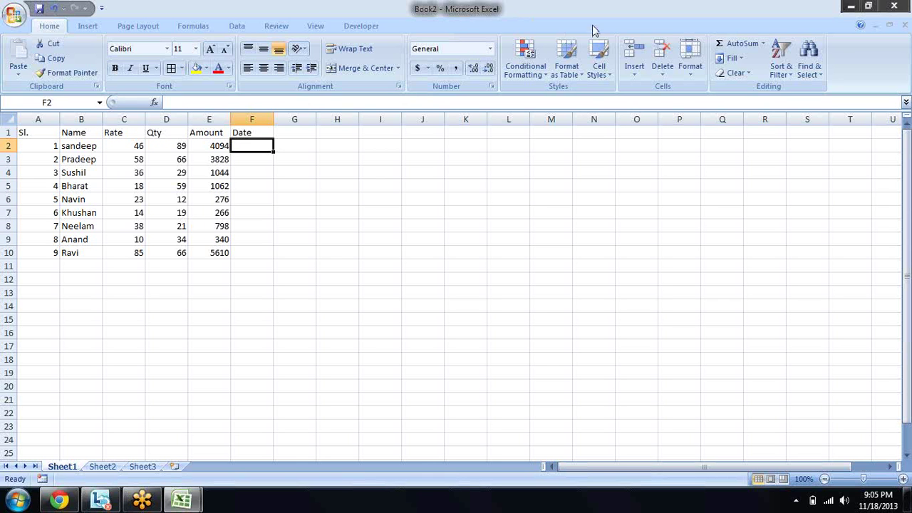
- Enter the date 1-Jan-13 in cell F2
left_click(692, 57)
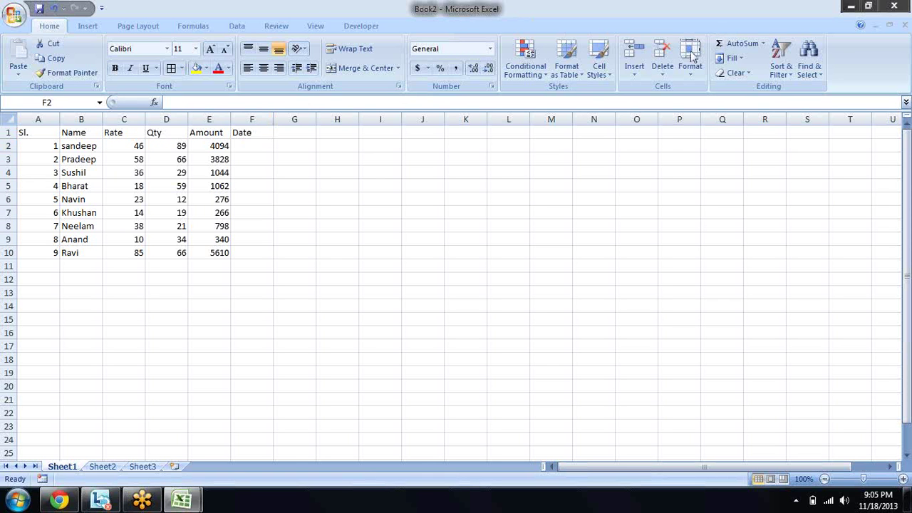
left_click(247, 144)
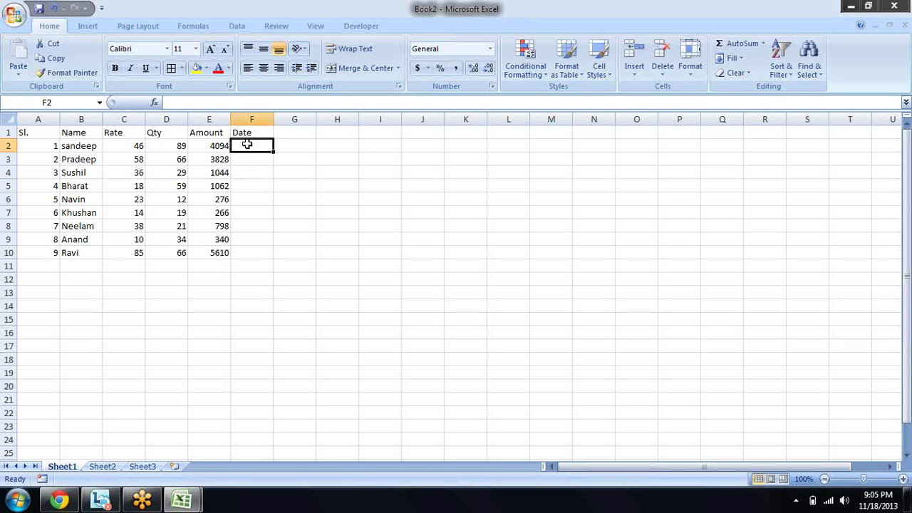
type("11-")
key("BackSpace")
key("BackSpace")
key("BackSpace")
type("1-")
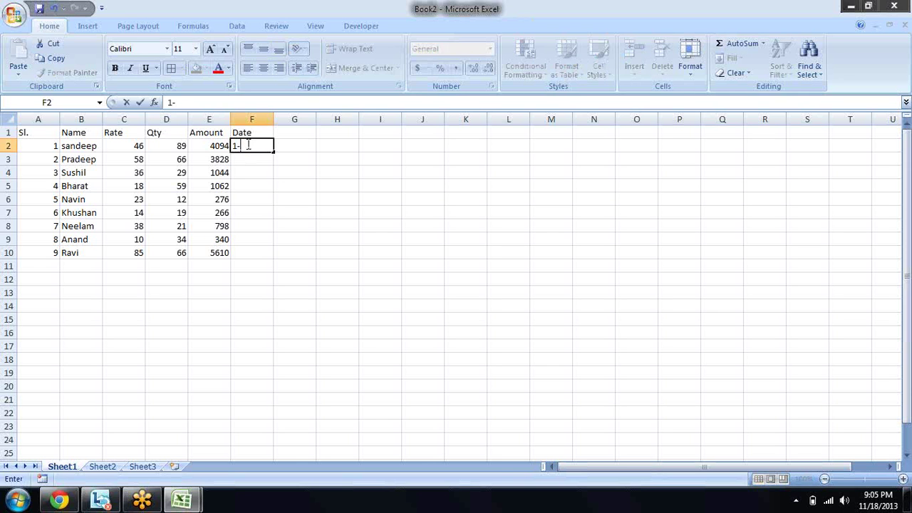
type("jan-")
type("12")
key("BackSpace")
type("3")
key("Return")
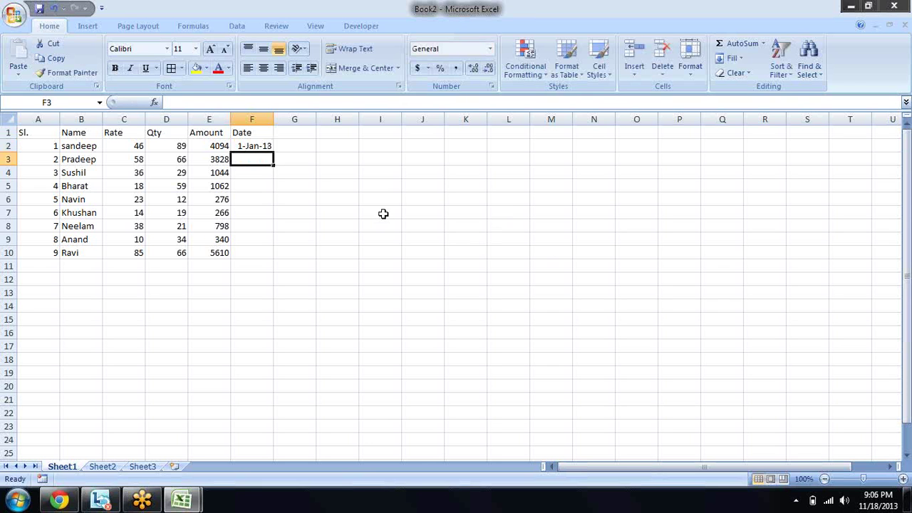
key("Up")
- Enter =EDATE(F2,1) in F3 for the next monthly date
key("Down")
type("=e")
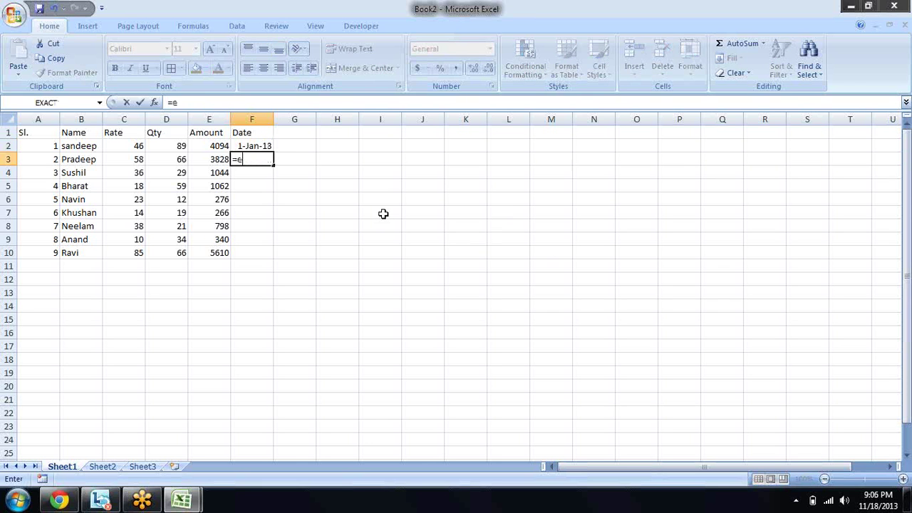
key("Tab")
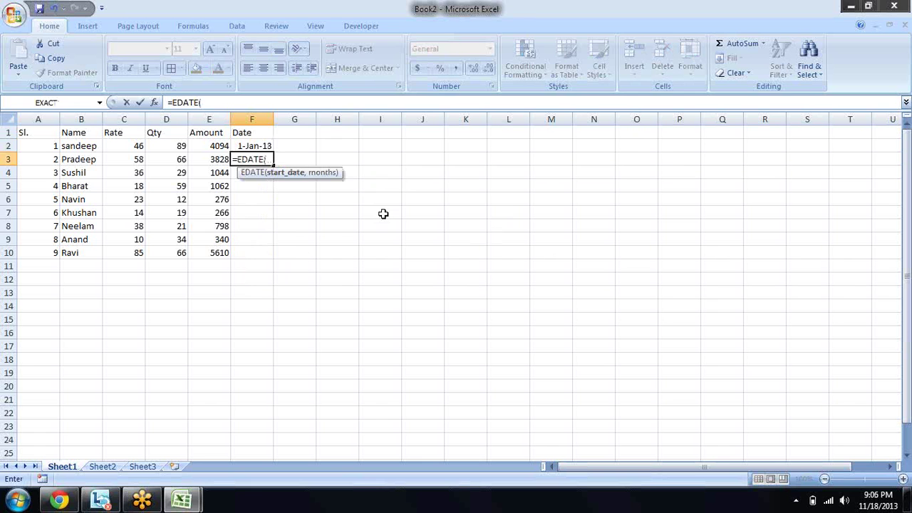
key("Up")
type(",1)")
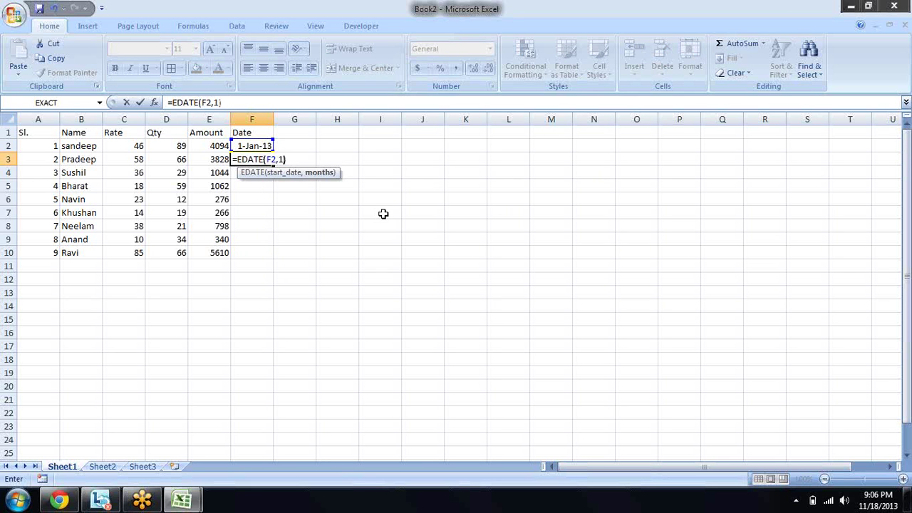
key("Return")
key("Up")
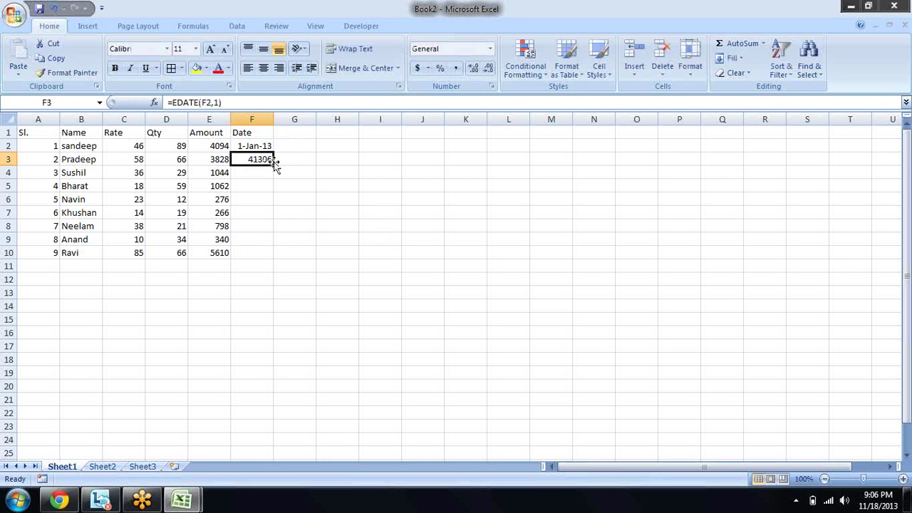
- Fill the EDATE formula down to F10 and format the results as dates
left_click_drag(272, 163, 269, 260)
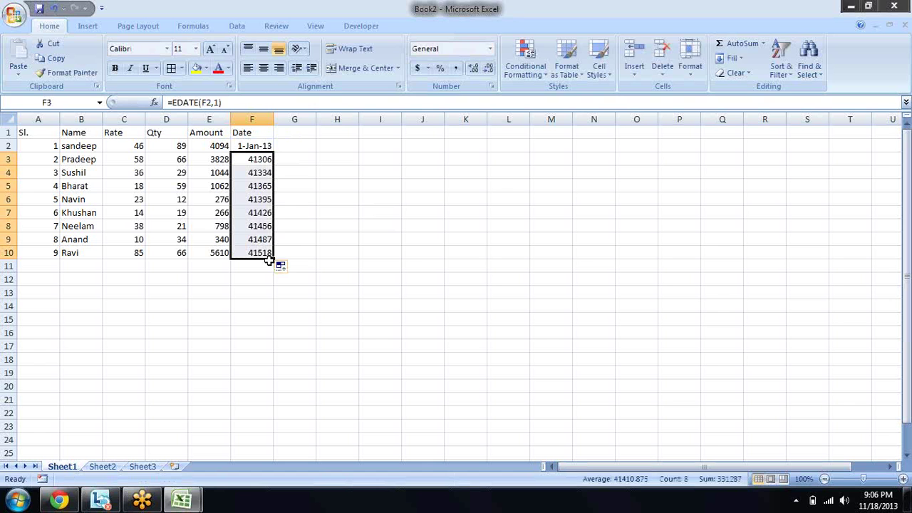
key("ctrl+shift+3")
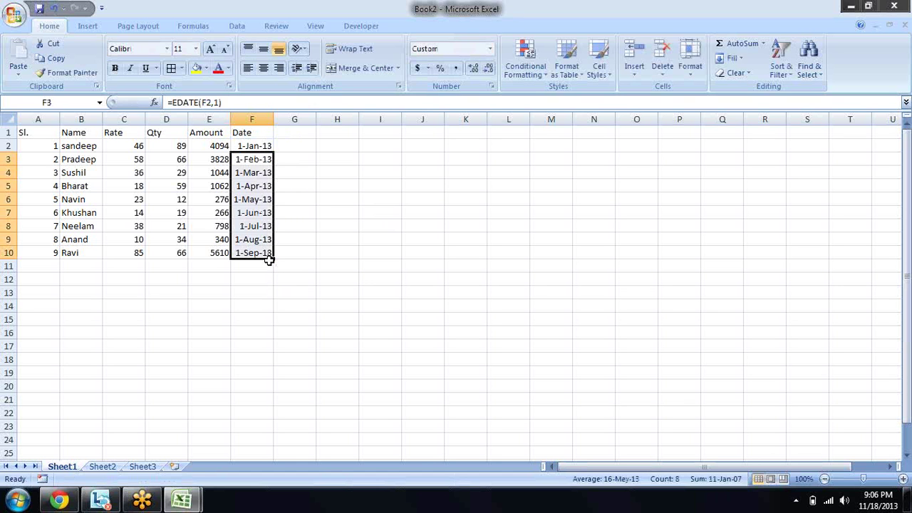
key("Up")
key("Up")
key("ctrl+a")
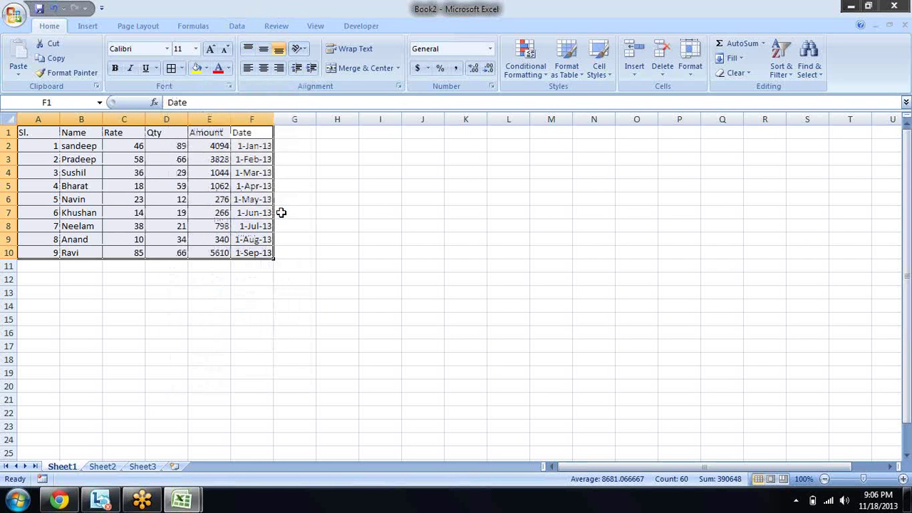
- Fill the header row A1:F1 with yellow
key("Down")
key("Up")
key("ctrl+shift+Left")
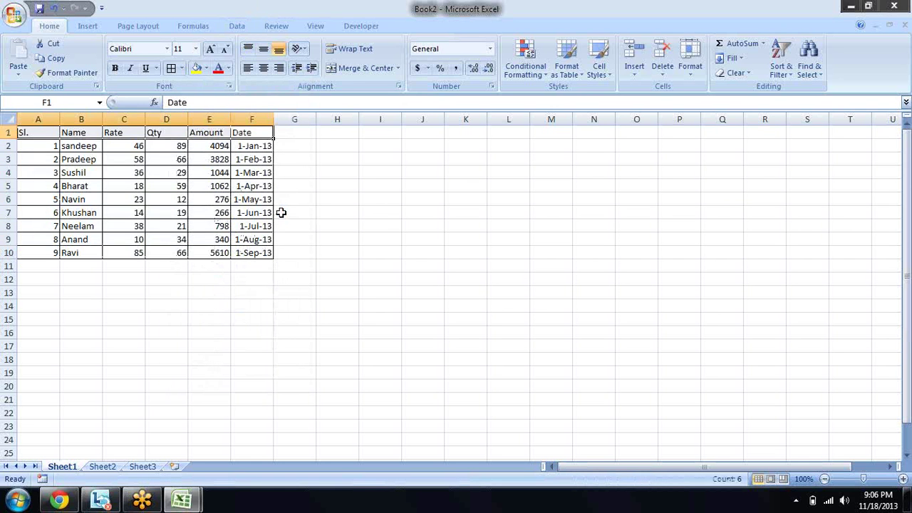
left_click(196, 68)
- Shade the data rows A2:F10 with a grey theme colour
key("Down")
key("Down")
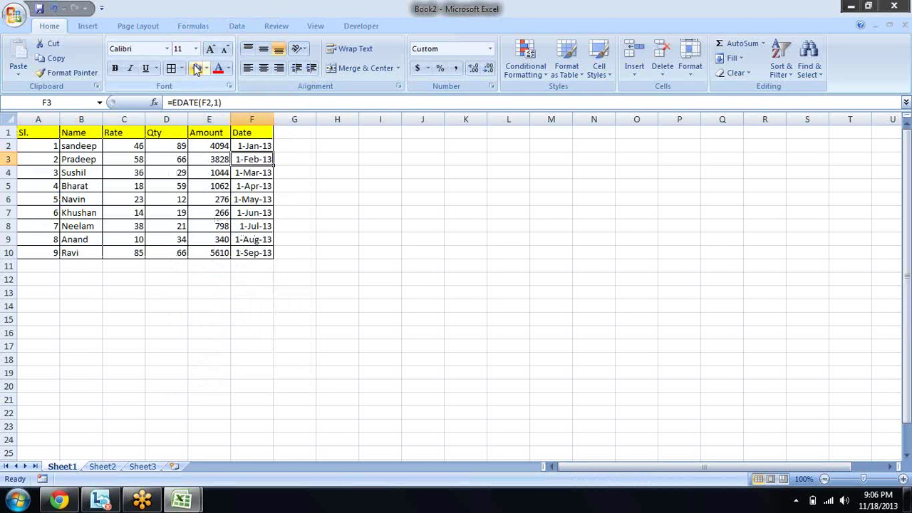
key("Up")
key("ctrl+shift+Left")
key("ctrl+shift+Down")
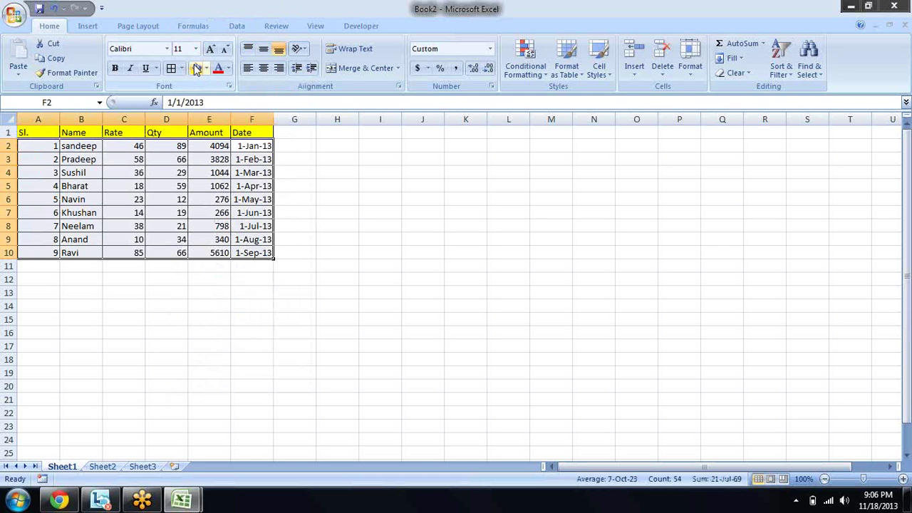
left_click(205, 68)
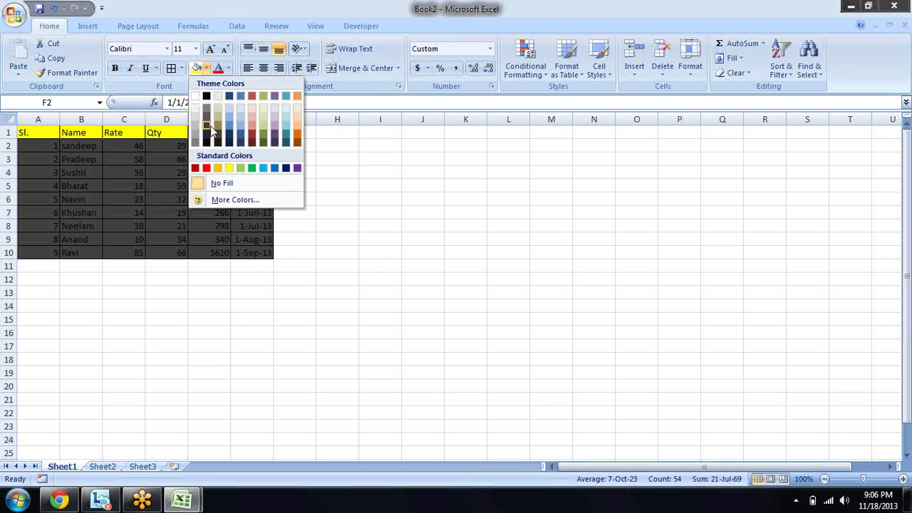
left_click(196, 133)
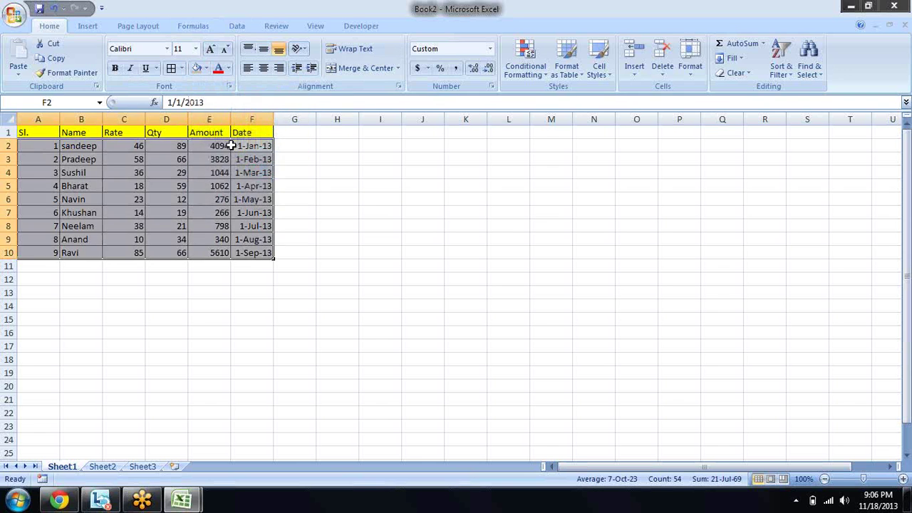
left_click(342, 264)
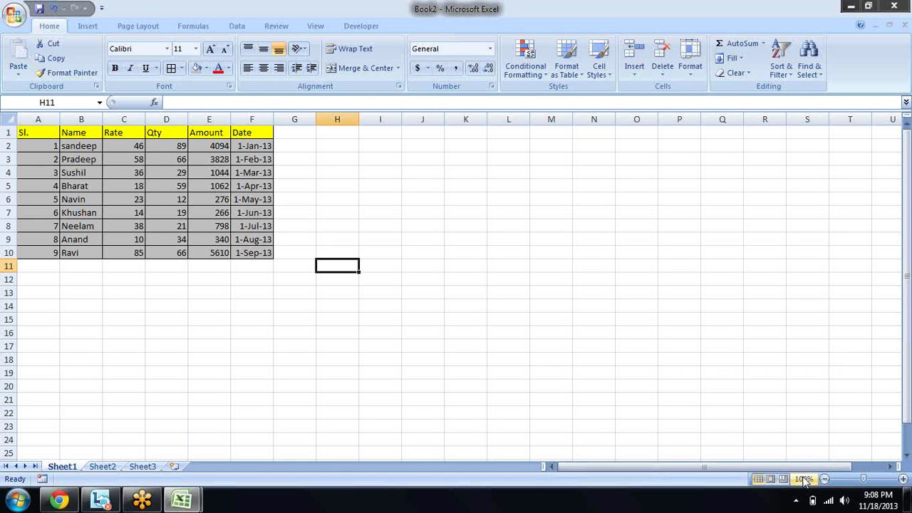
- Show and hide the system tray's hidden icons several times
left_click(795, 502)
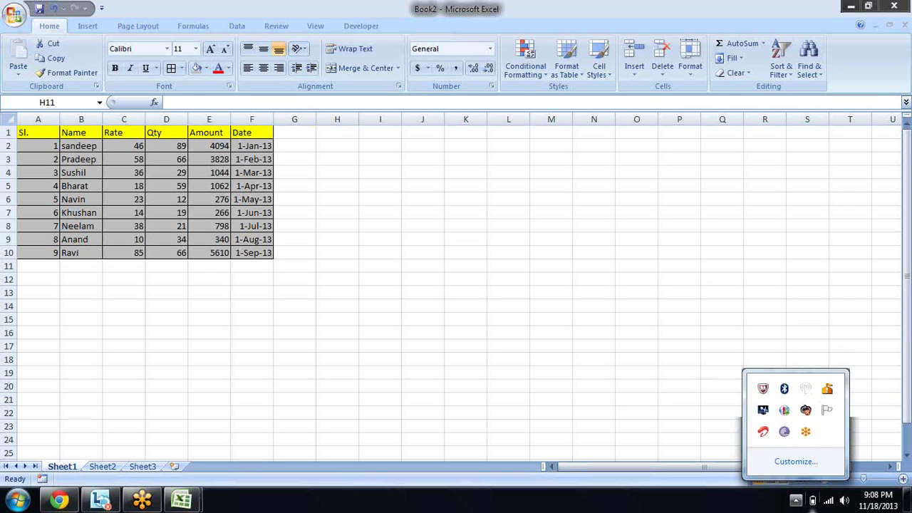
left_click(795, 502)
left_click(796, 501)
left_click(796, 502)
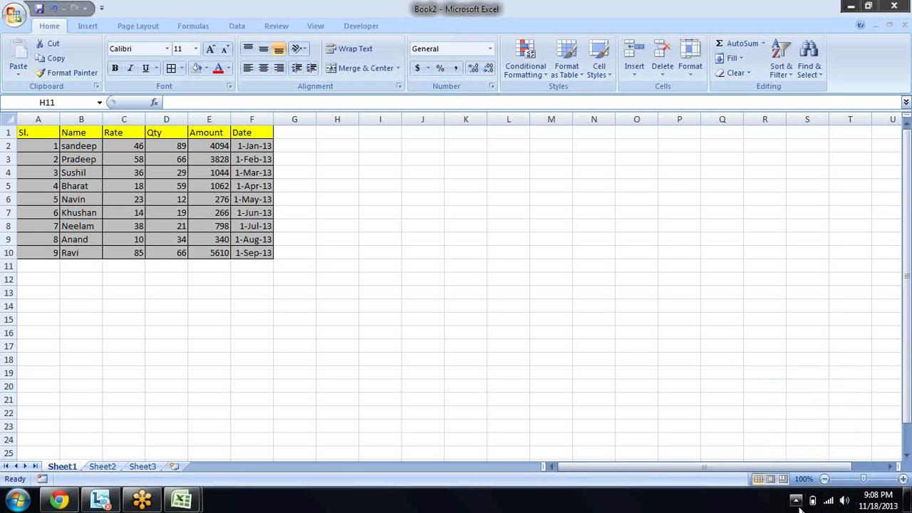
left_click(797, 503)
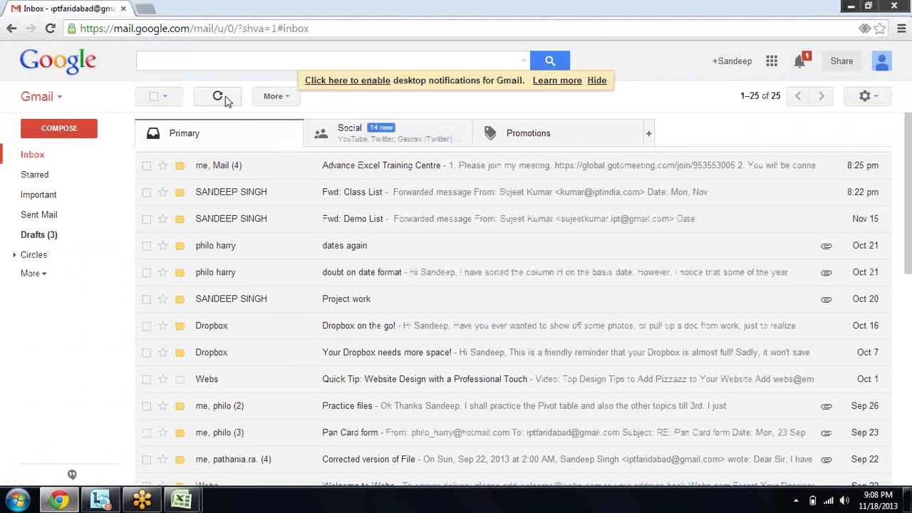
- Open the Advance Excel Training Centre email and expand its first meeting invitation
left_click(195, 167)
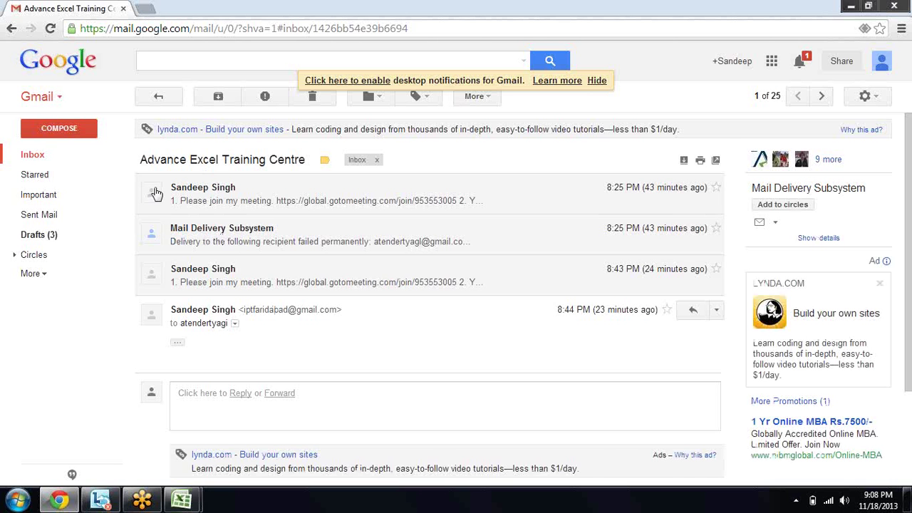
left_click(197, 189)
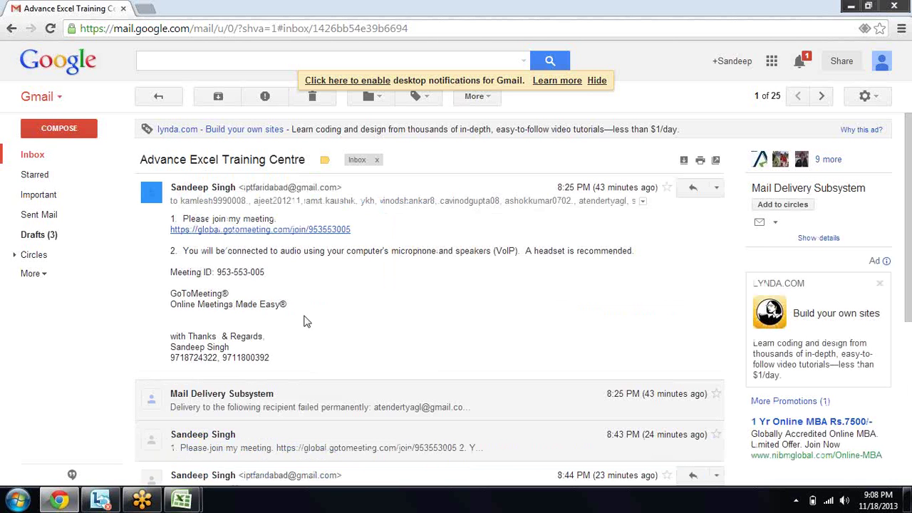
double_click(323, 325)
double_click(323, 273)
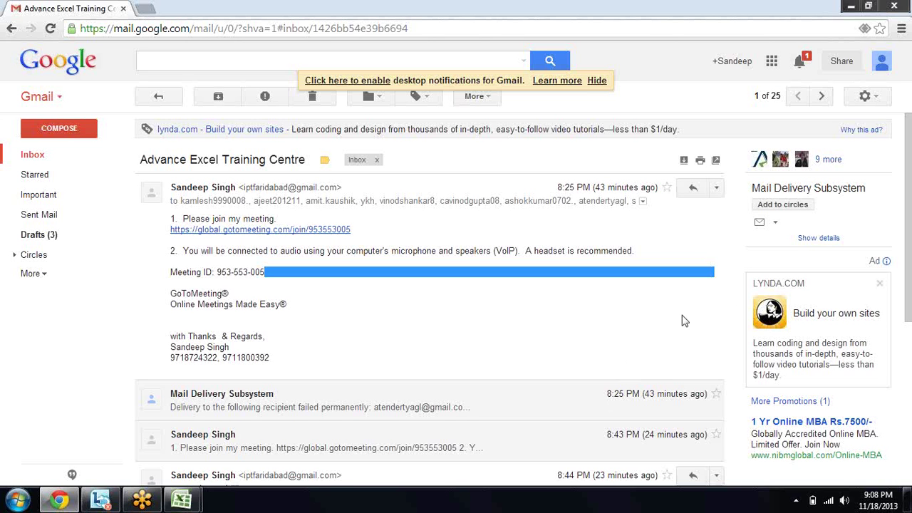
- Highlight words in the meeting invitation text, clearing the selection in between
double_click(643, 312)
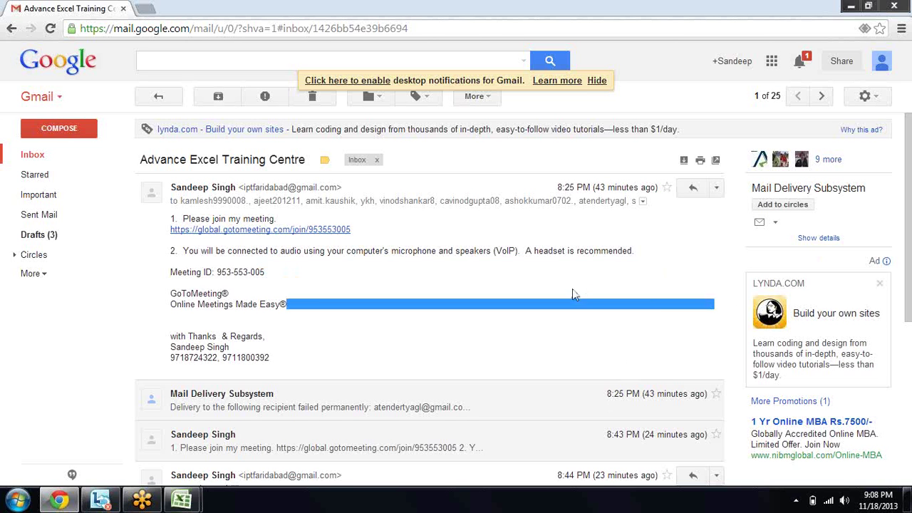
left_click(508, 253)
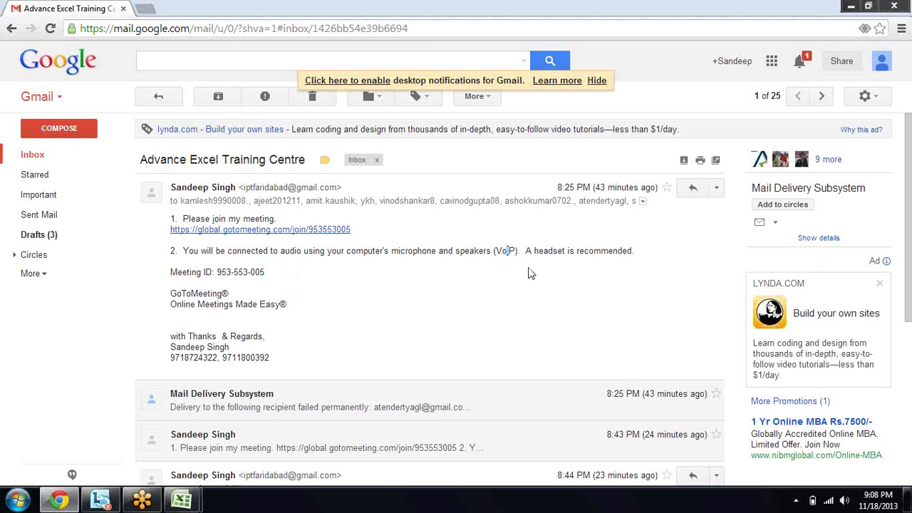
double_click(529, 272)
double_click(503, 240)
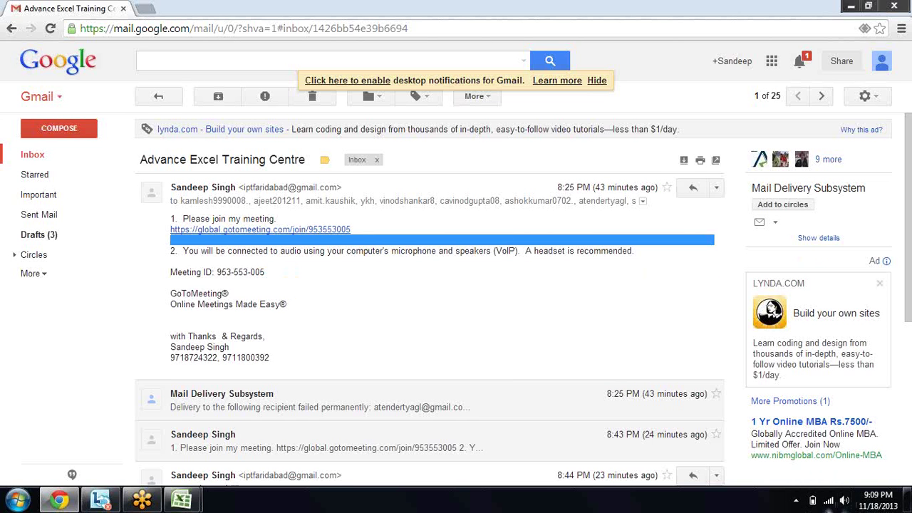
left_click(796, 500)
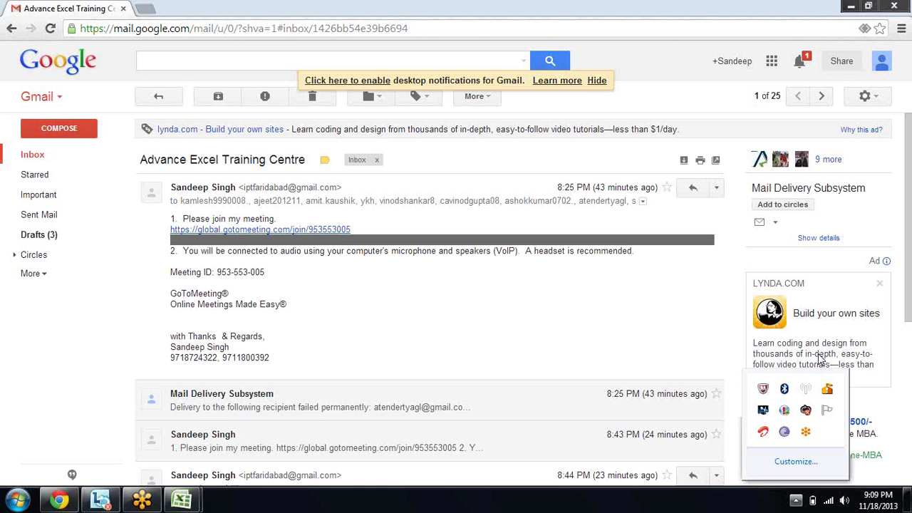
triple_click(659, 324)
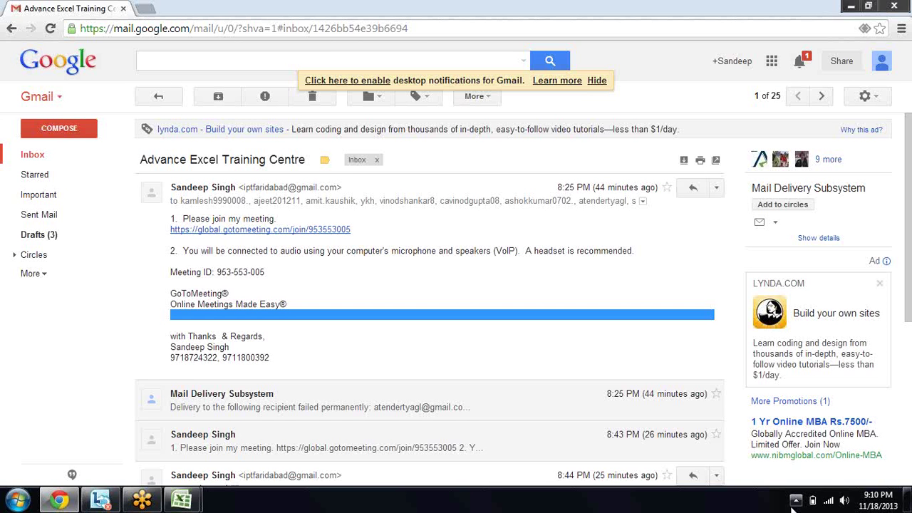
left_click(796, 501)
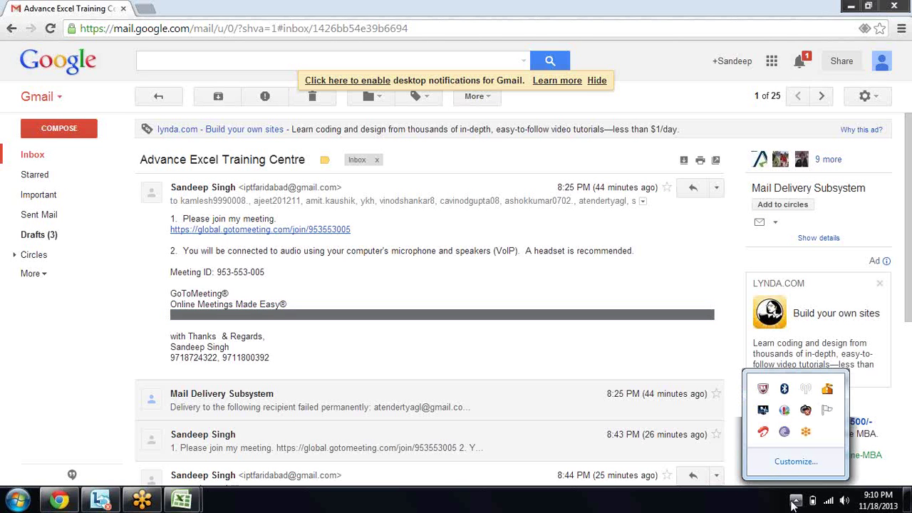
left_click(807, 433)
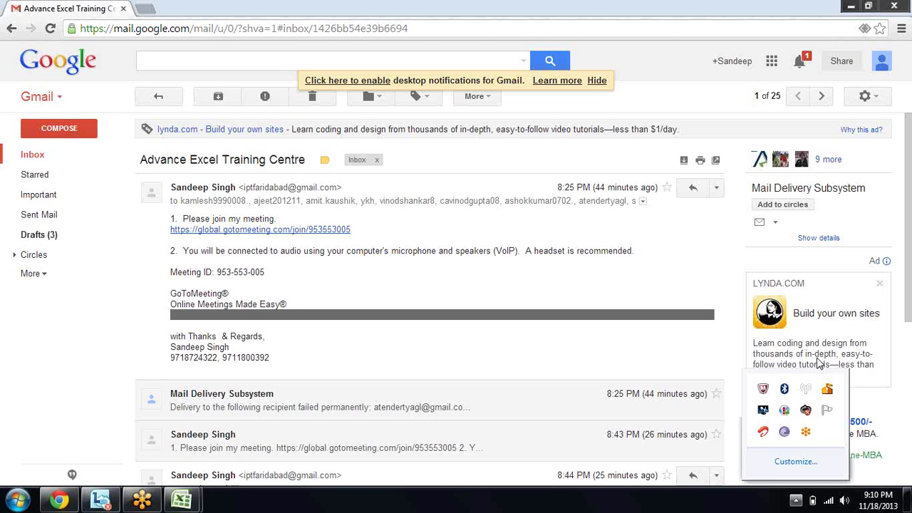
left_click(716, 63)
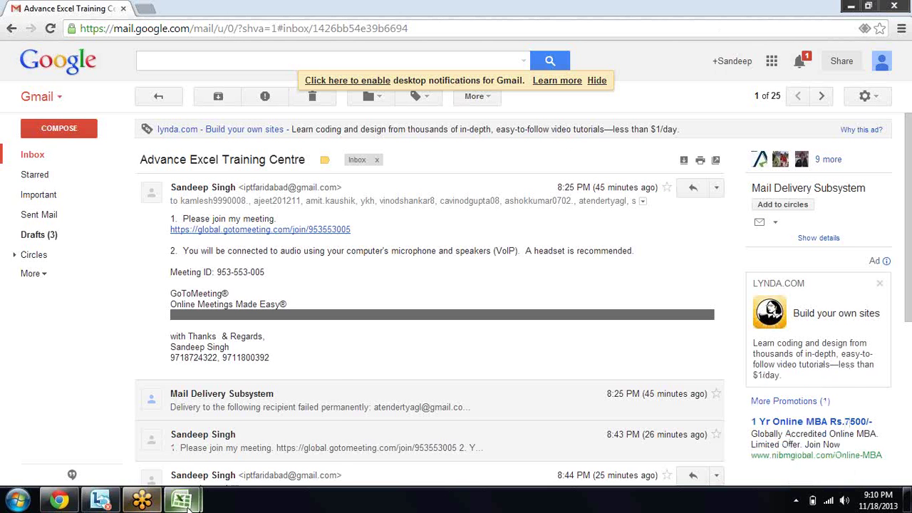
- Bring the Book2 workbook to the front and click beside the sales table
mouse_move(181, 500)
left_click(248, 425)
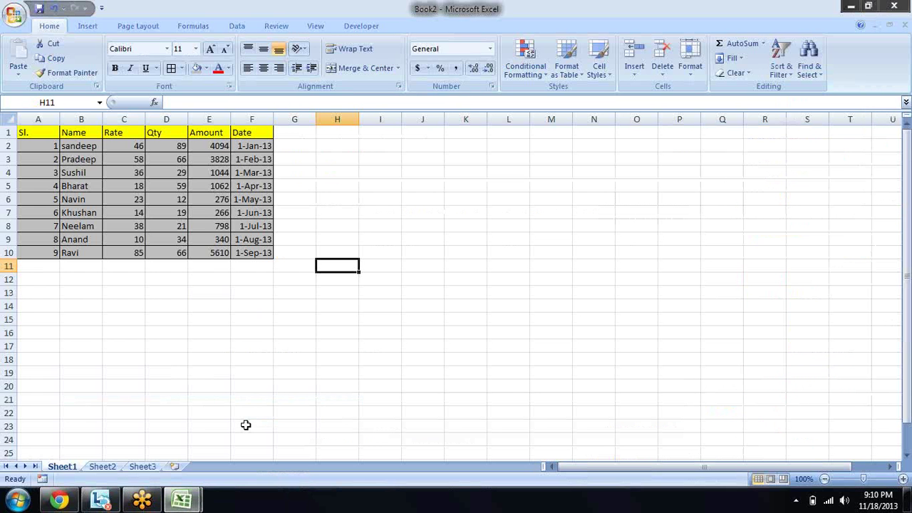
left_click(254, 355)
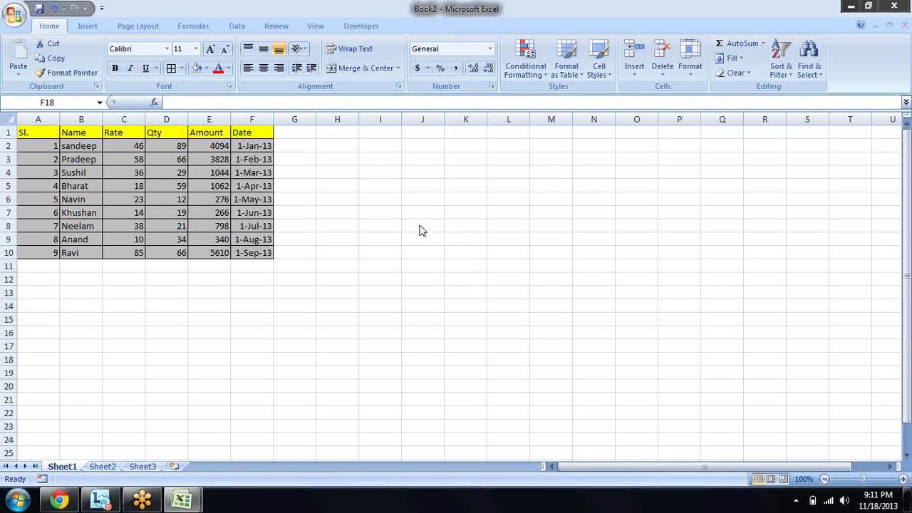
left_click(329, 173)
- Go to A1 and select the whole sales table A1:F10 with Ctrl+Shift+Right and Down
key("Up")
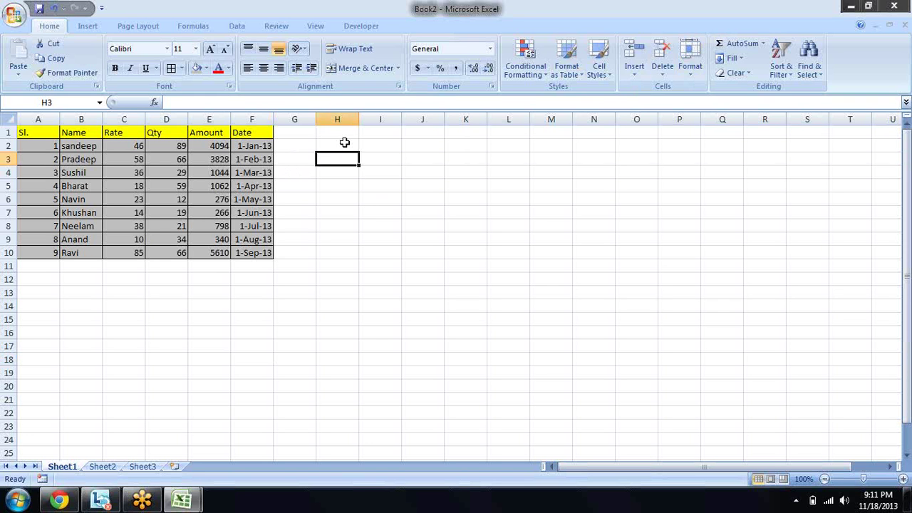
key("Up")
key("Up")
key("Left")
key("Left")
key("Left")
key("Home")
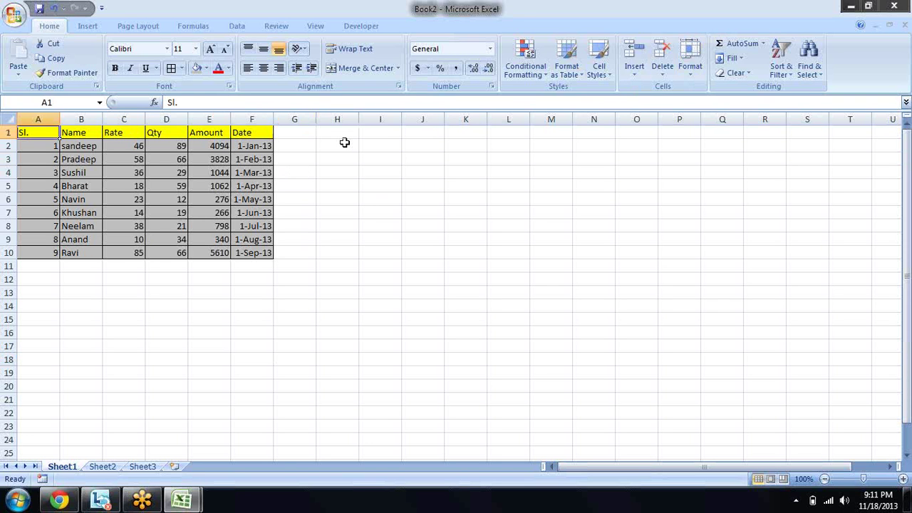
key("Right")
key("Left")
key("ctrl+shift+Right")
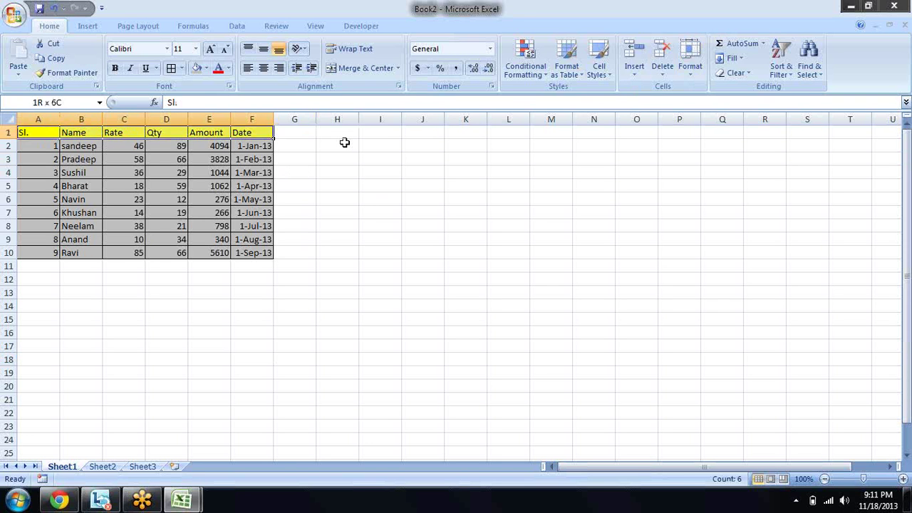
key("ctrl+shift+Down")
- Copy A1:F10 and paste it into H1 with Paste Special set to All
key("ctrl+c")
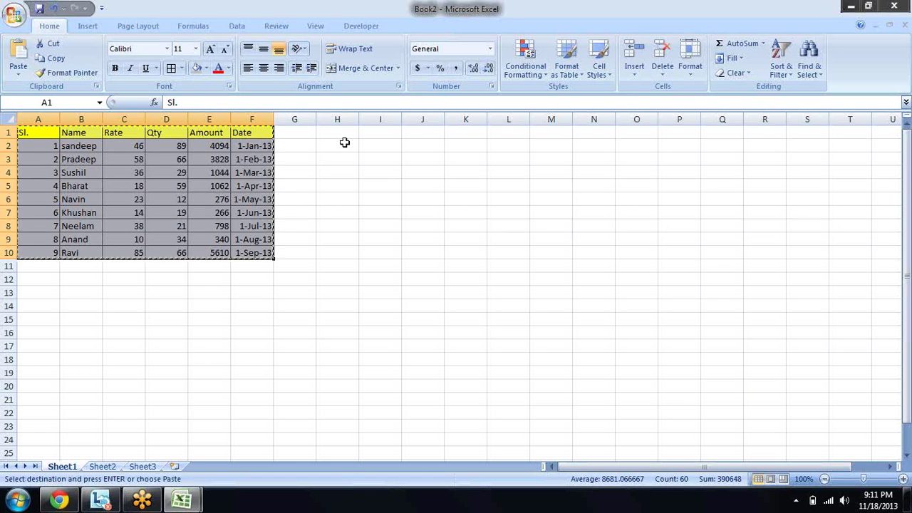
key("Right")
key("Right")
key("Right")
key("Right")
key("Right")
key("Right")
key("Right")
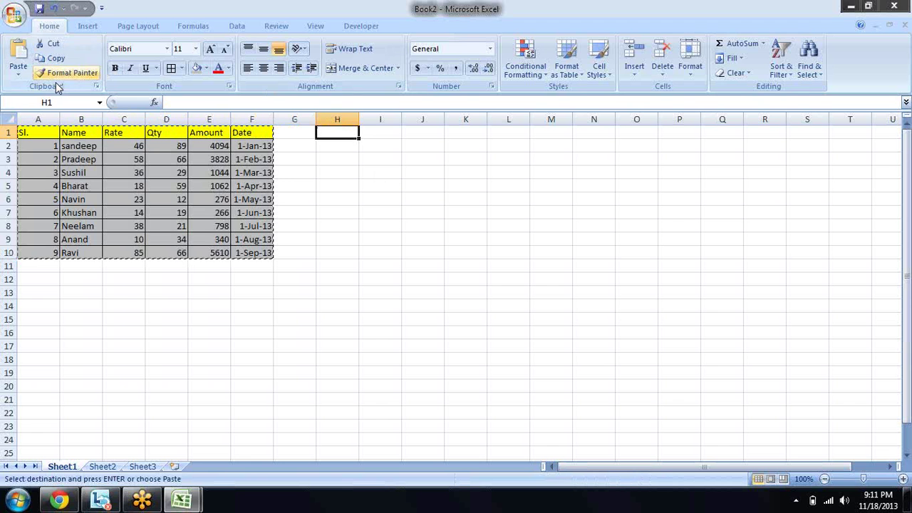
left_click(19, 73)
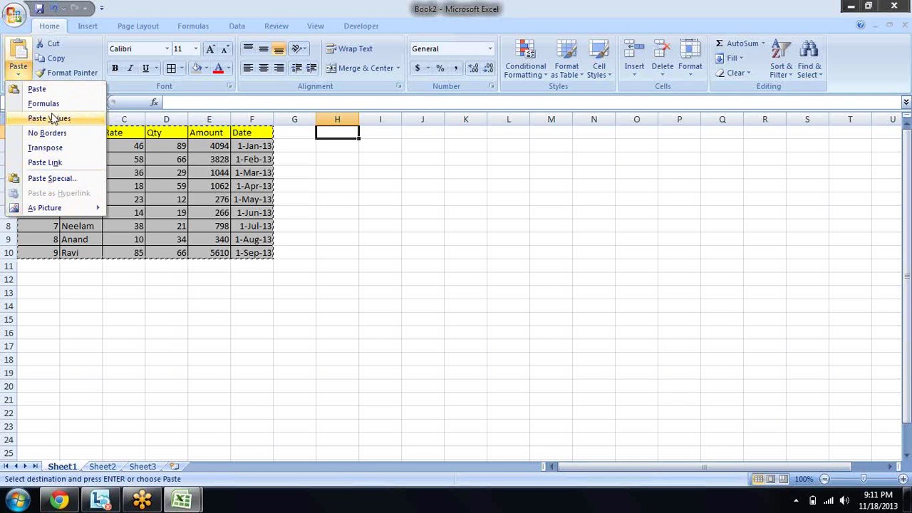
left_click(69, 180)
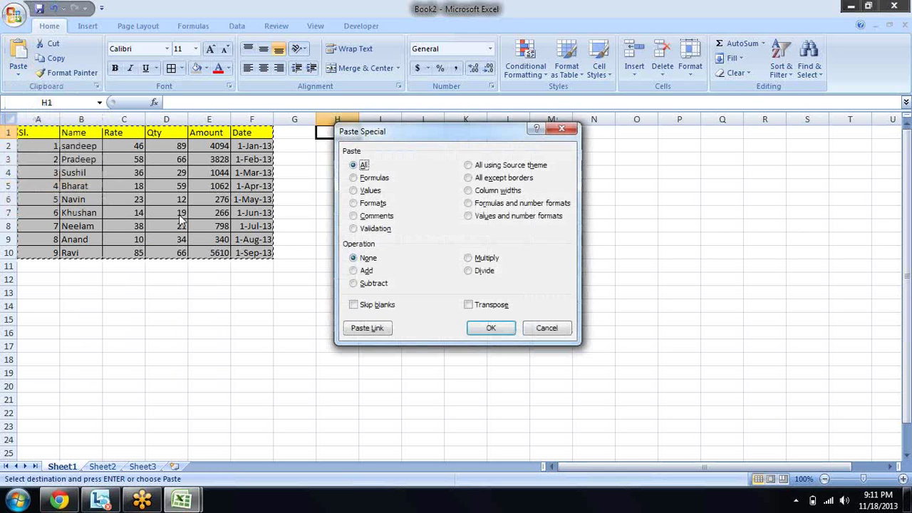
left_click(490, 327)
key("Down")
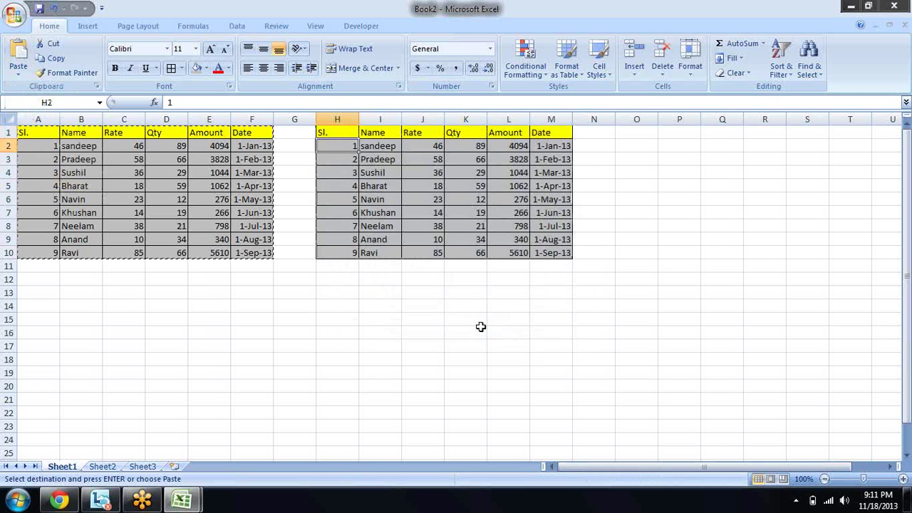
key("Down")
key("Down")
key("Down")
key("Down")
key("Down")
key("Down")
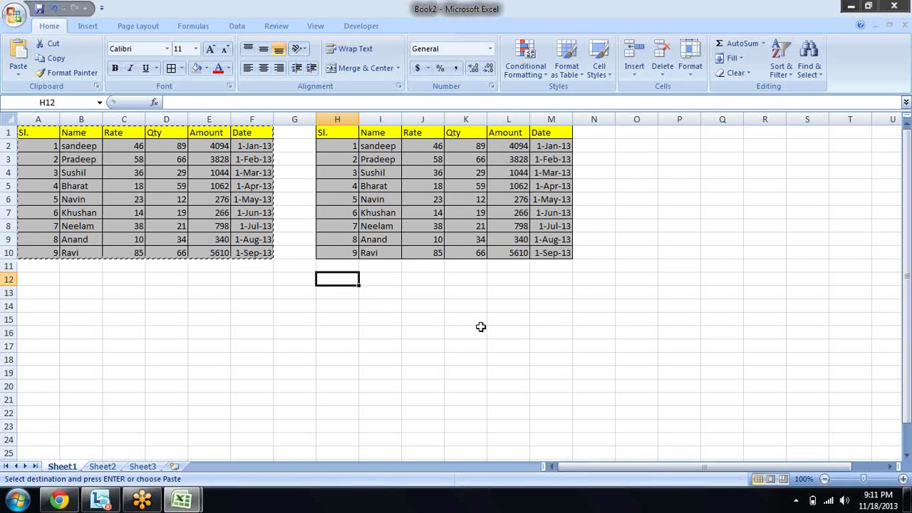
- Paste the copied table at H12 using Paste Special with Formulas only
left_click(17, 72)
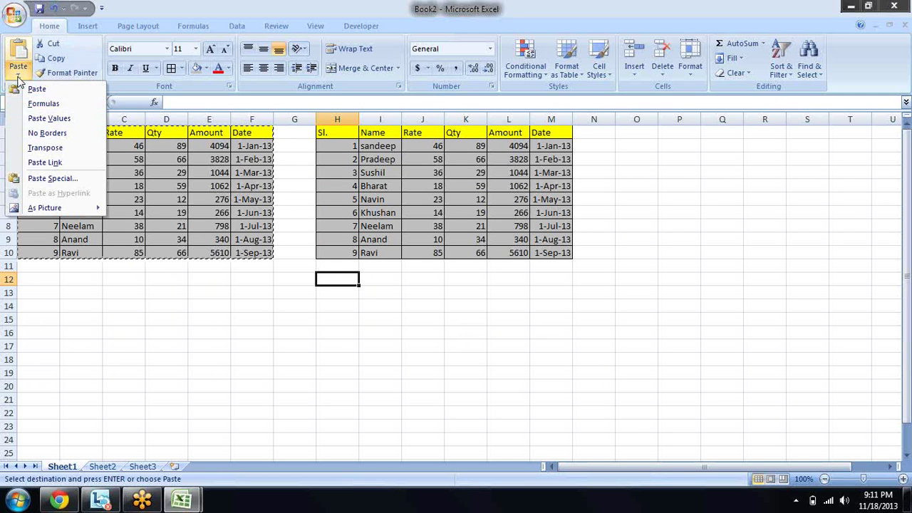
left_click(48, 179)
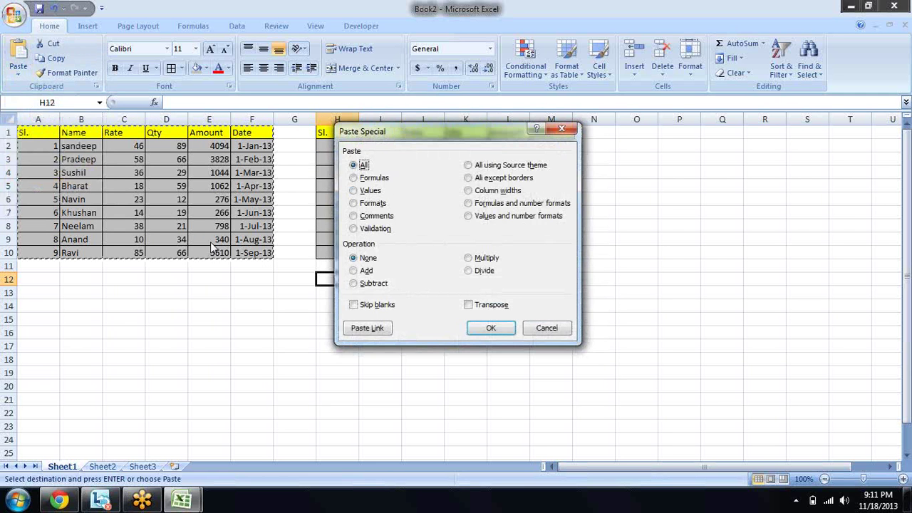
left_click(369, 178)
left_click(484, 330)
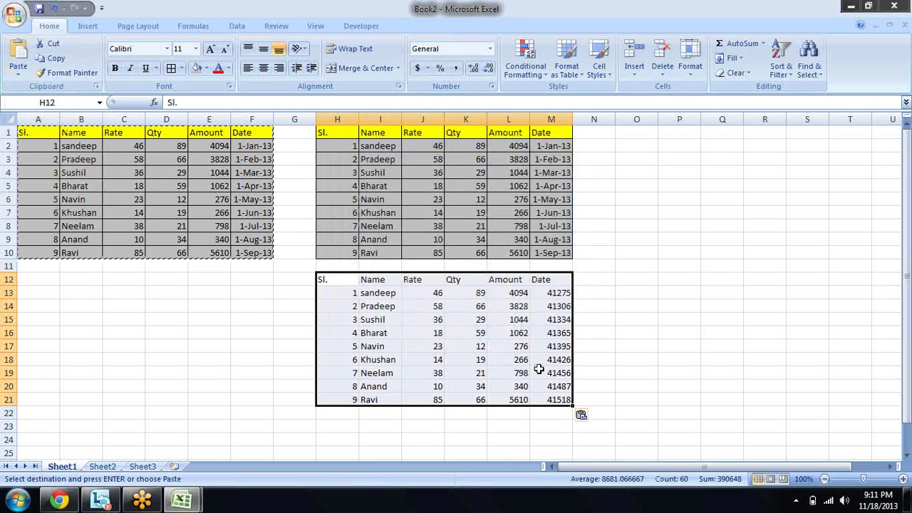
- Paste the copied table at O12 using Paste Special with Values only
left_click(626, 284)
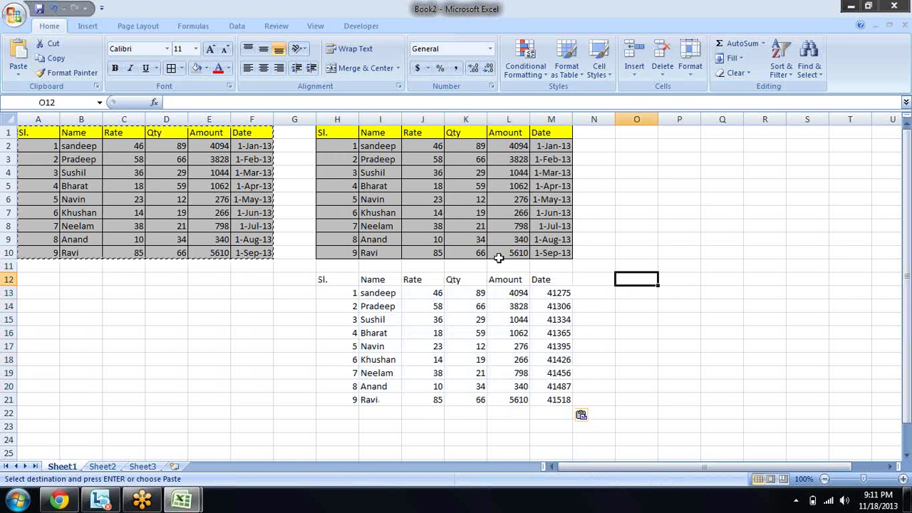
left_click(20, 72)
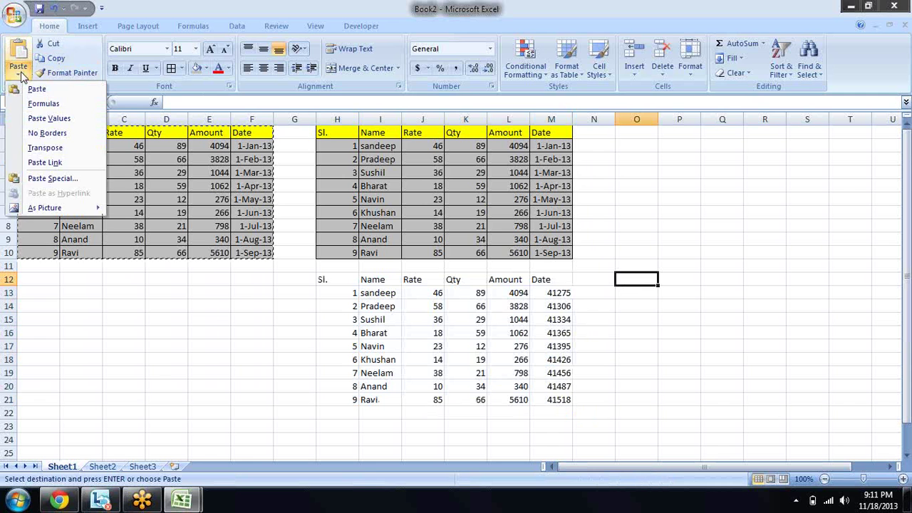
left_click(57, 178)
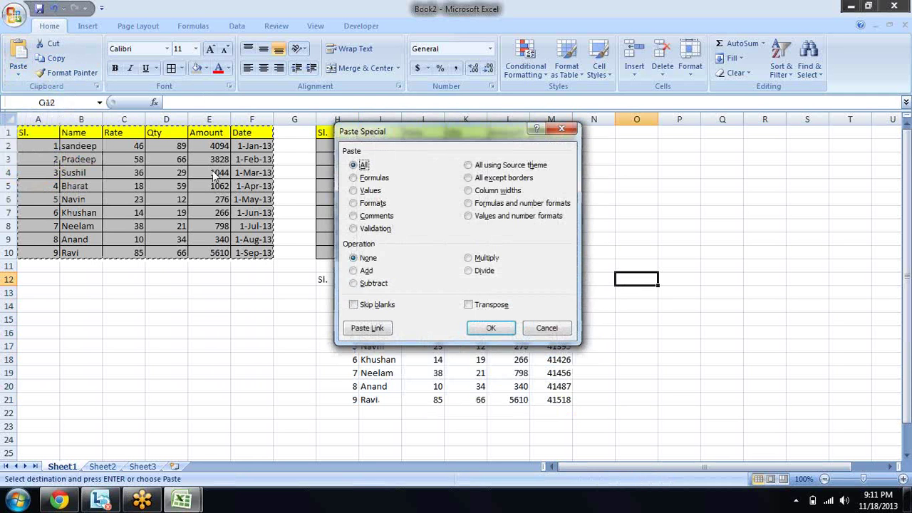
left_click(365, 191)
left_click(485, 332)
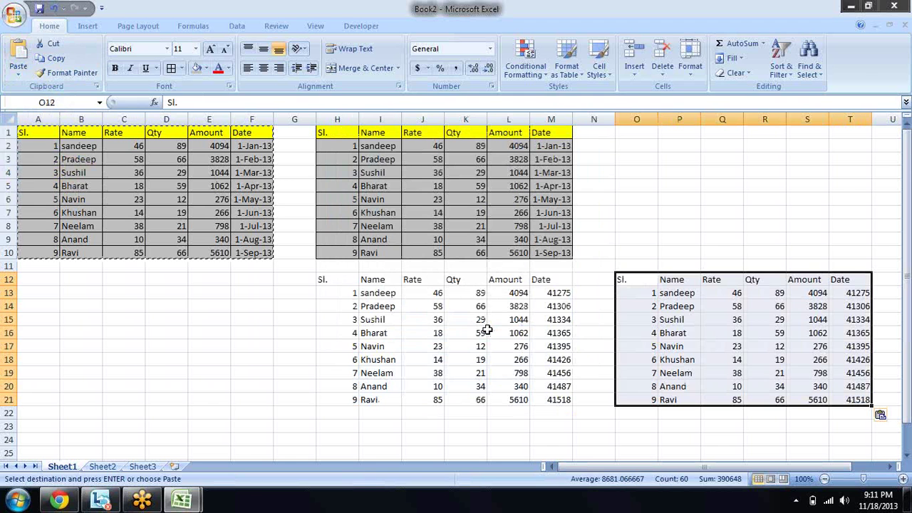
key("Left")
key("Left")
key("Left")
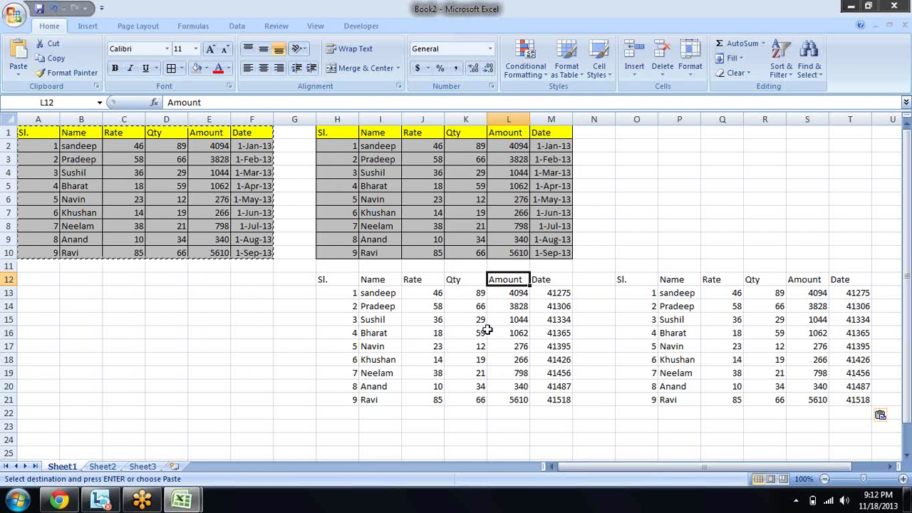
key("Down")
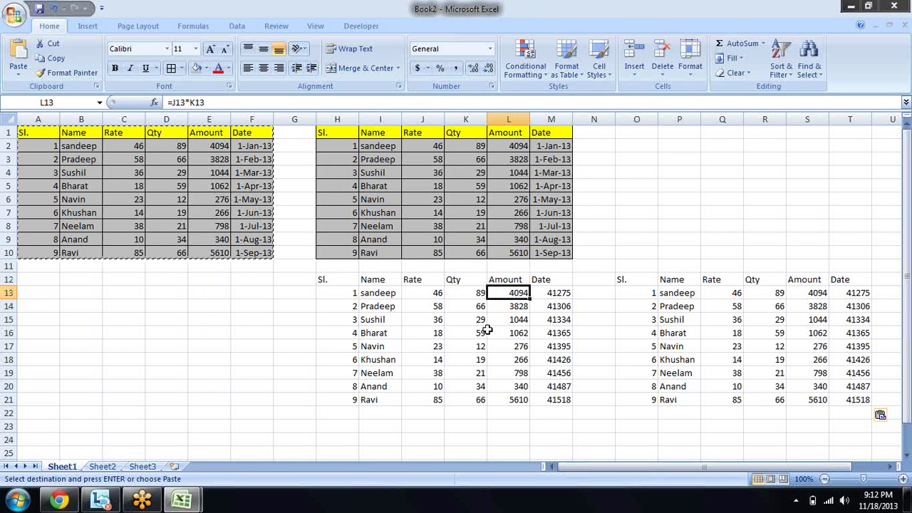
key("Down")
key("Down")
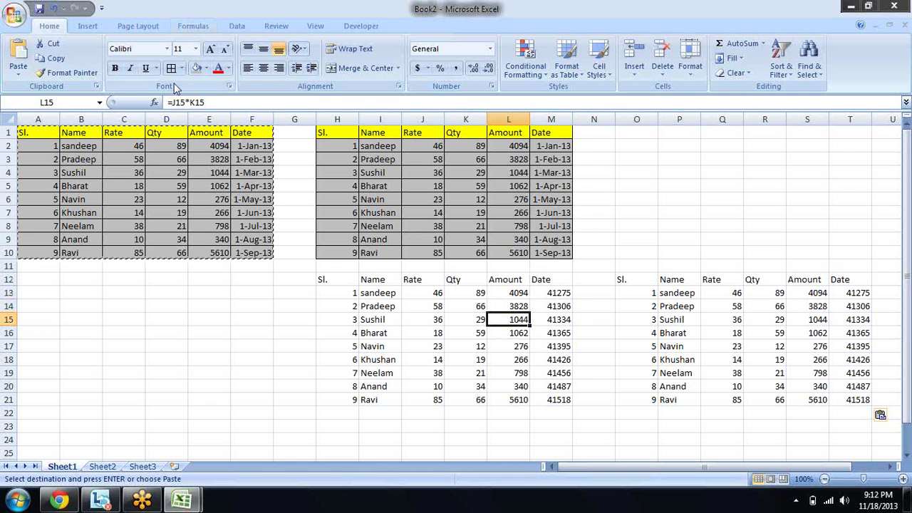
left_click(215, 102)
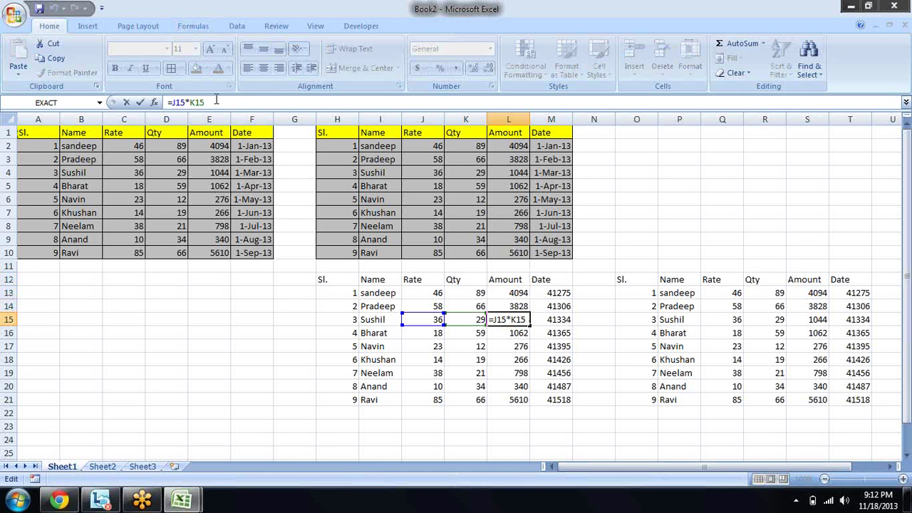
key("Return")
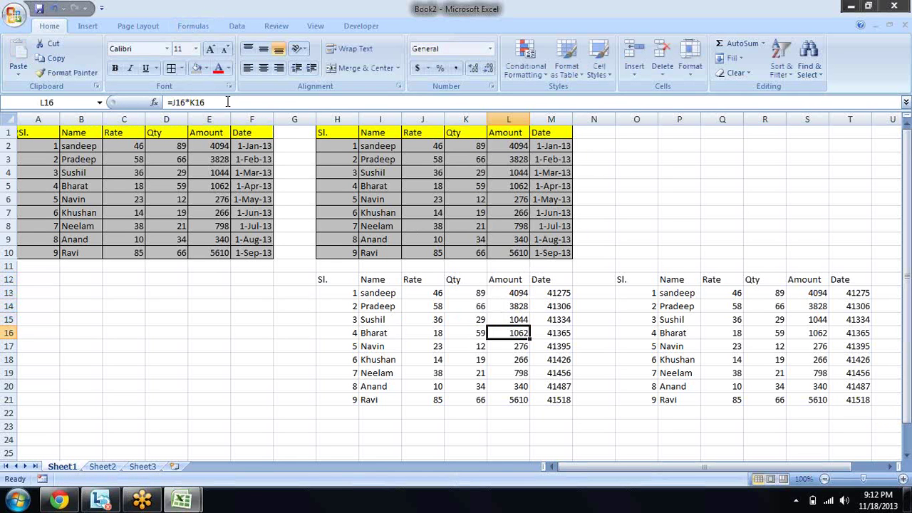
key("Down")
key("Down")
key("Down")
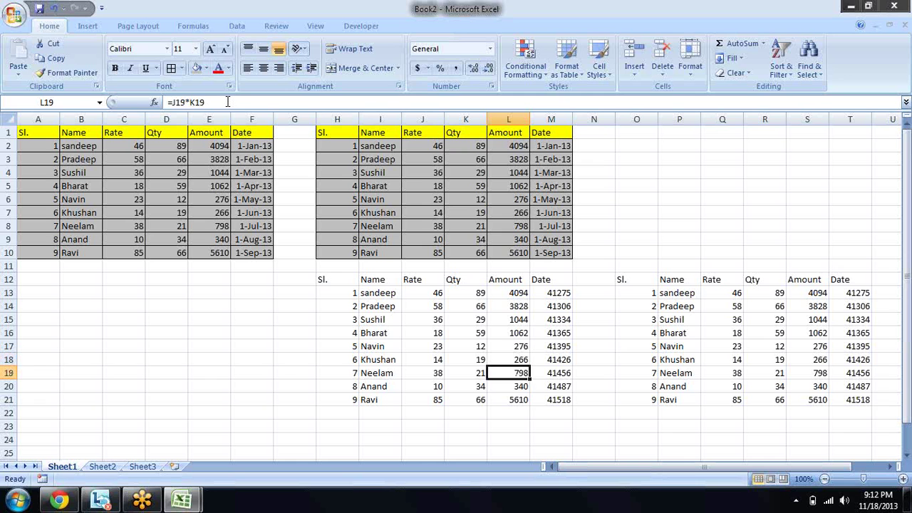
key("Down")
key("Down")
key("Up")
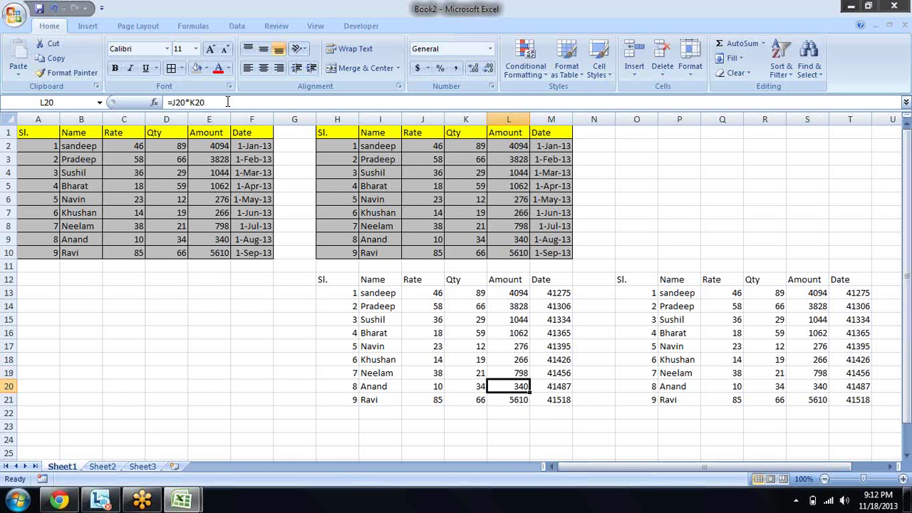
key("Right")
key("Up")
key("Left")
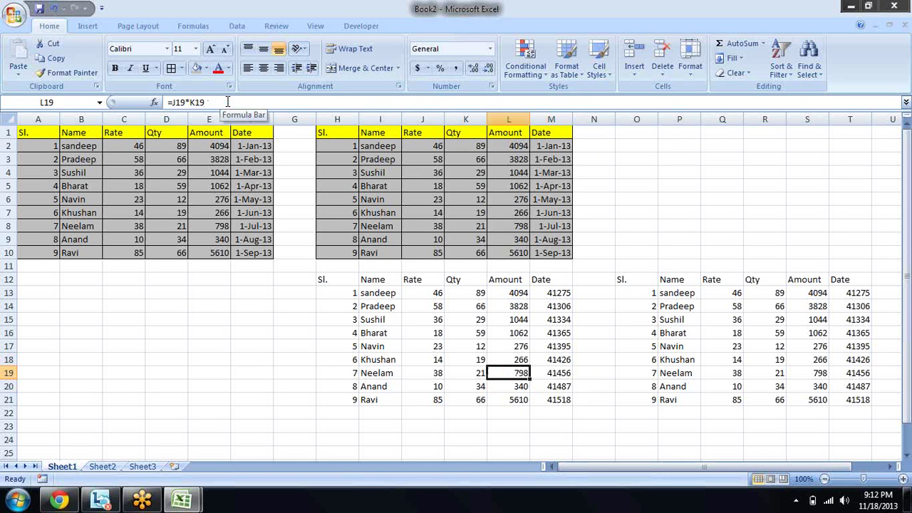
key("Right")
key("Up")
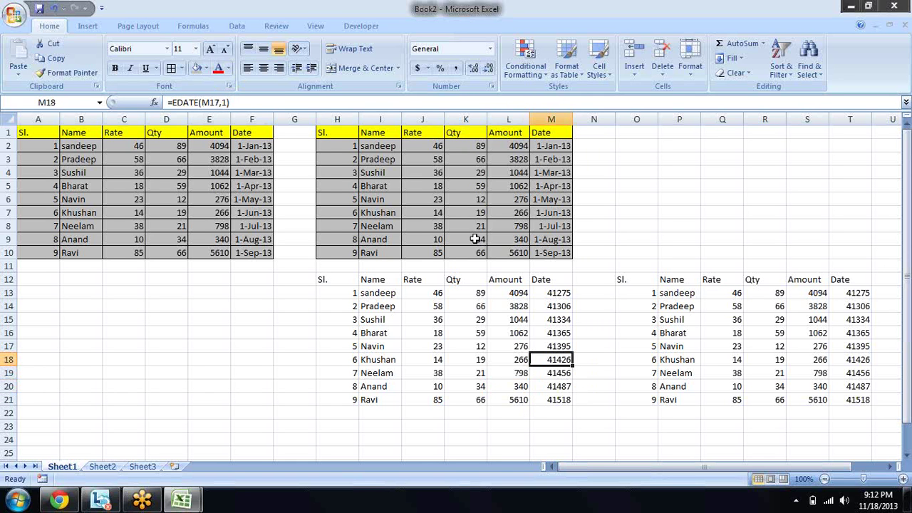
left_click(812, 295)
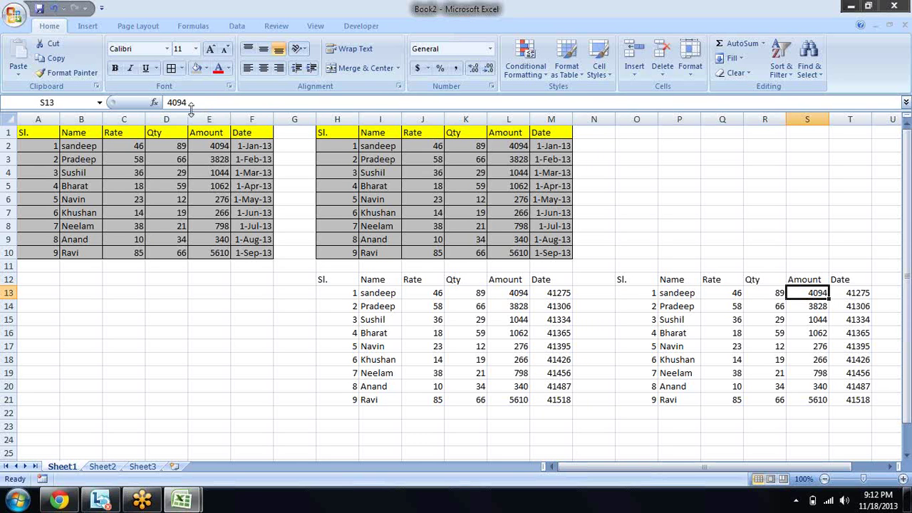
left_click(821, 330)
key("Down")
key("Down")
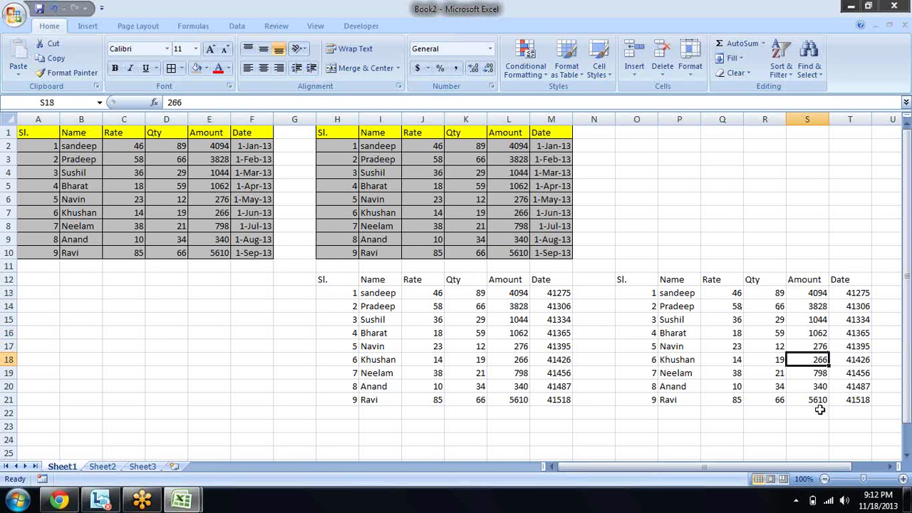
key("Down")
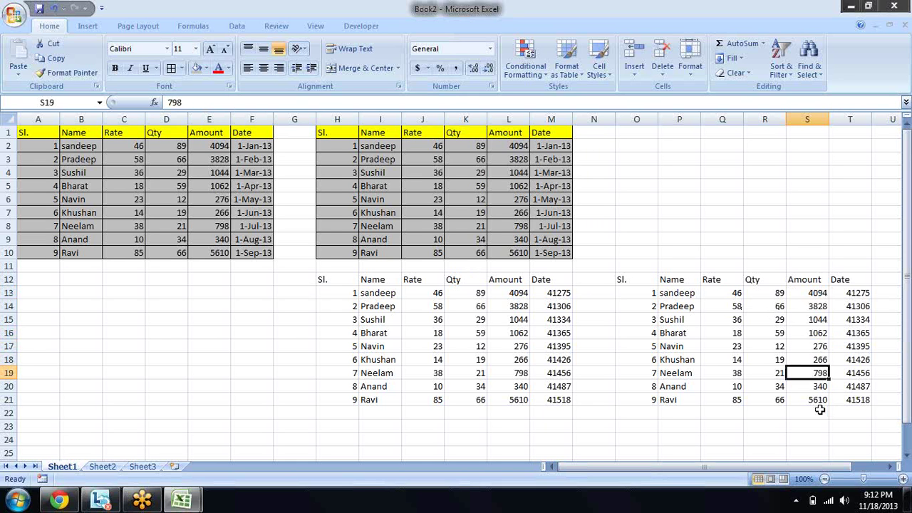
key("Up")
key("Up")
key("Up")
key("Up")
key("Down")
key("Down")
key("Down")
key("Down")
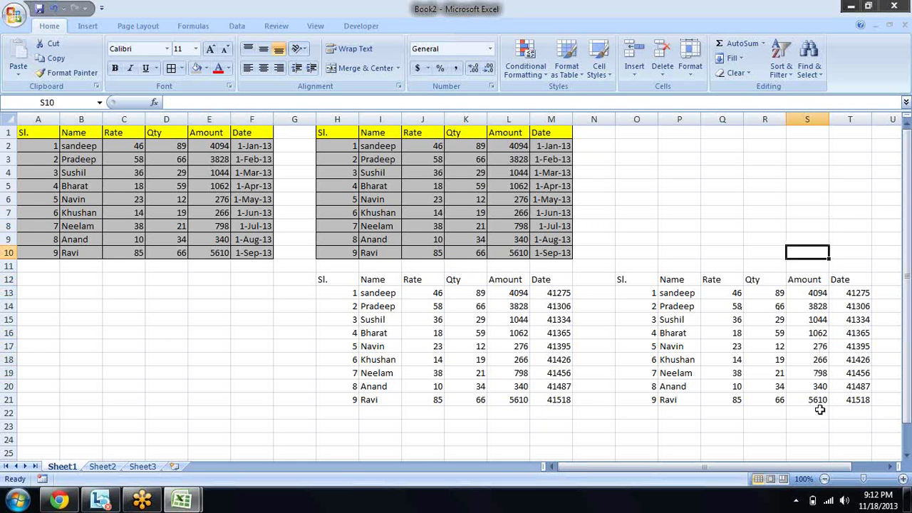
key("Down")
key("Down")
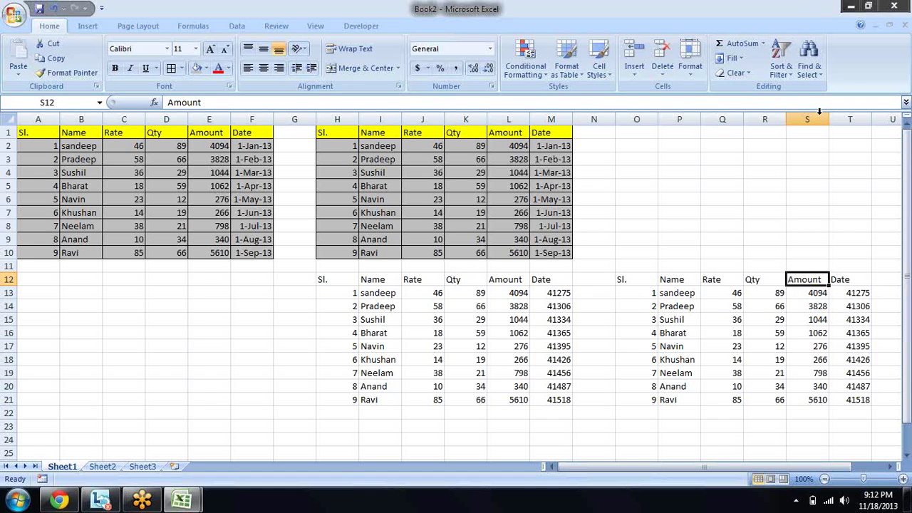
key("super+Down")
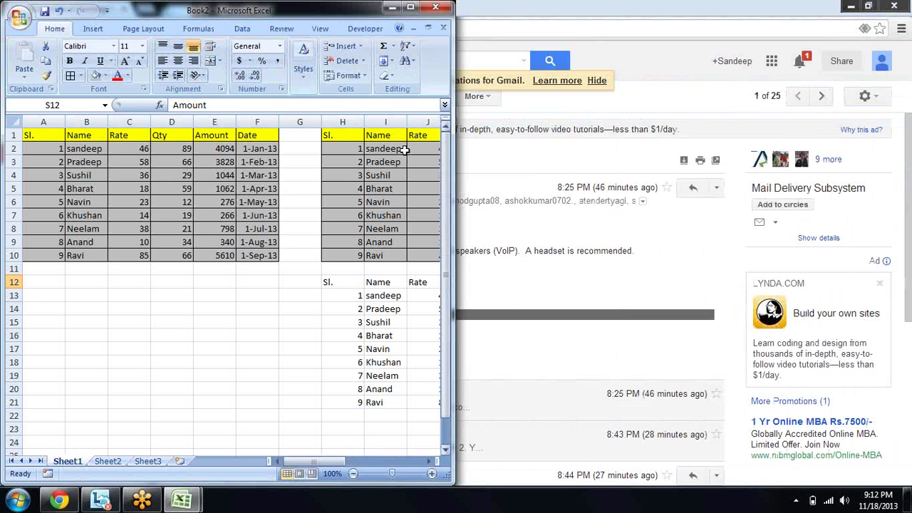
left_click(410, 9)
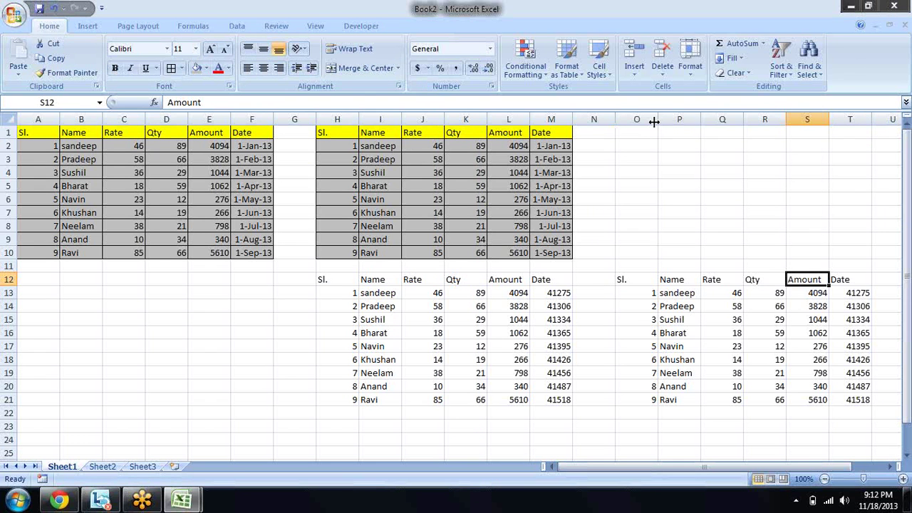
- Drag the borders of columns O and H leftward so they fit the single-digit serial numbers
left_click_drag(656, 121, 630, 122)
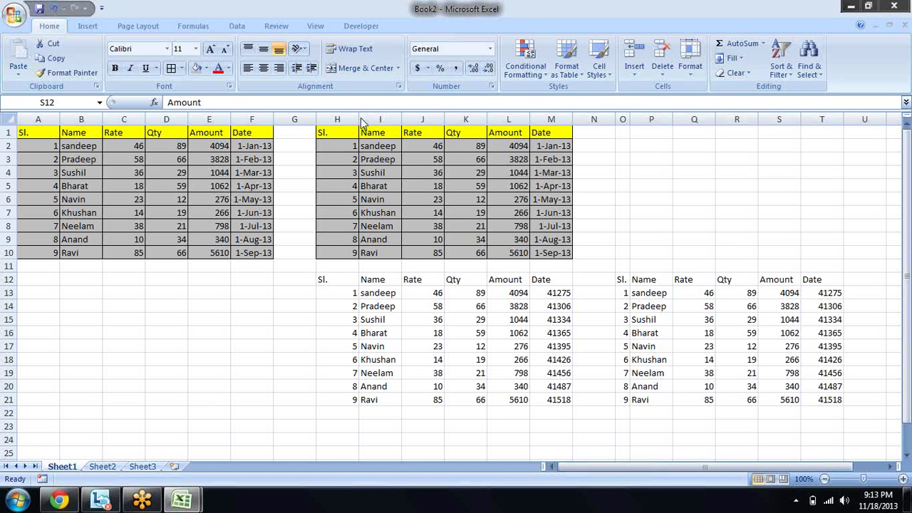
left_click_drag(359, 120, 331, 120)
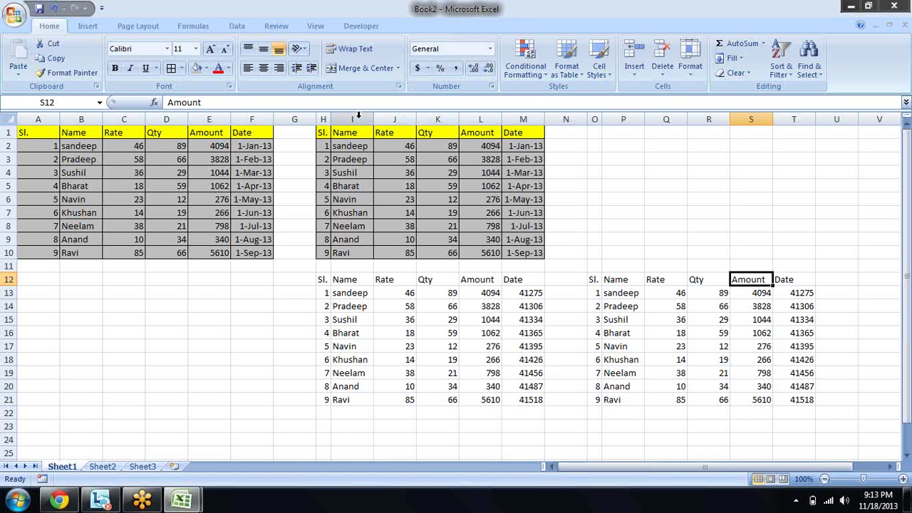
left_click(899, 37)
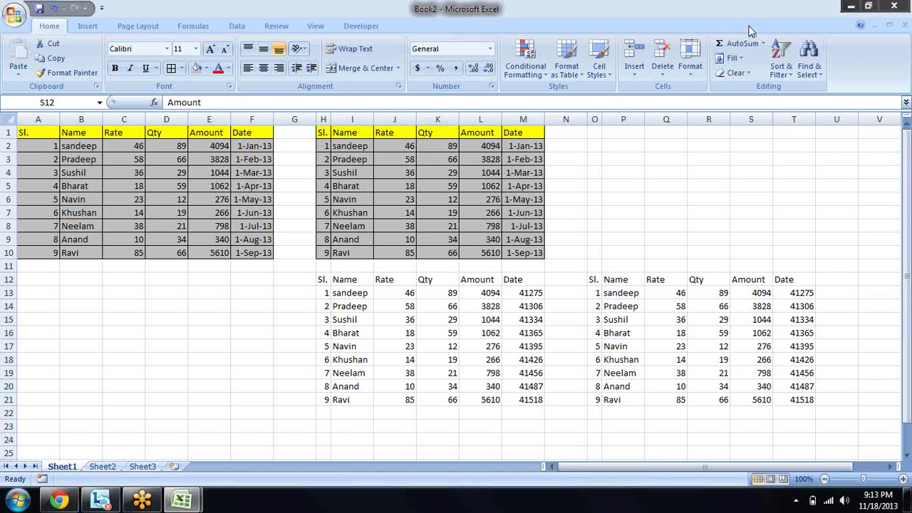
left_click(648, 295)
key("Left")
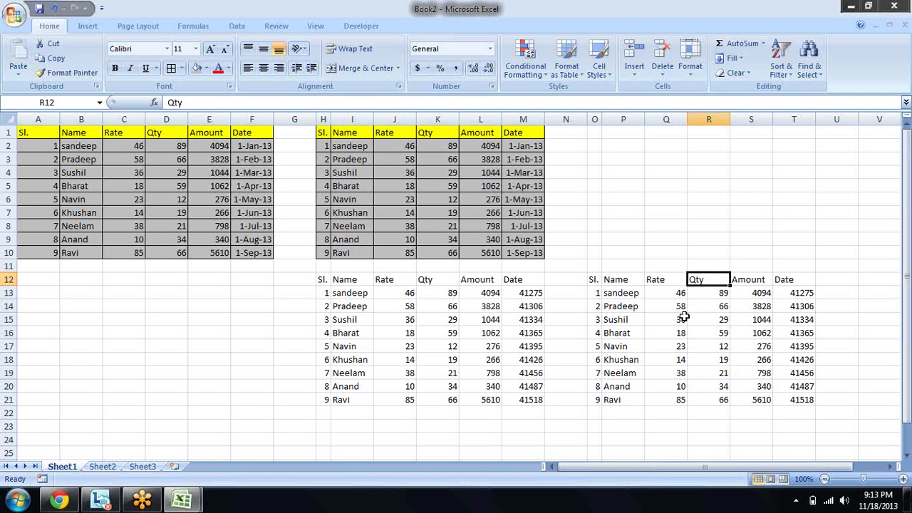
key("Left")
key("Left")
key("Left")
key("Left")
key("Left")
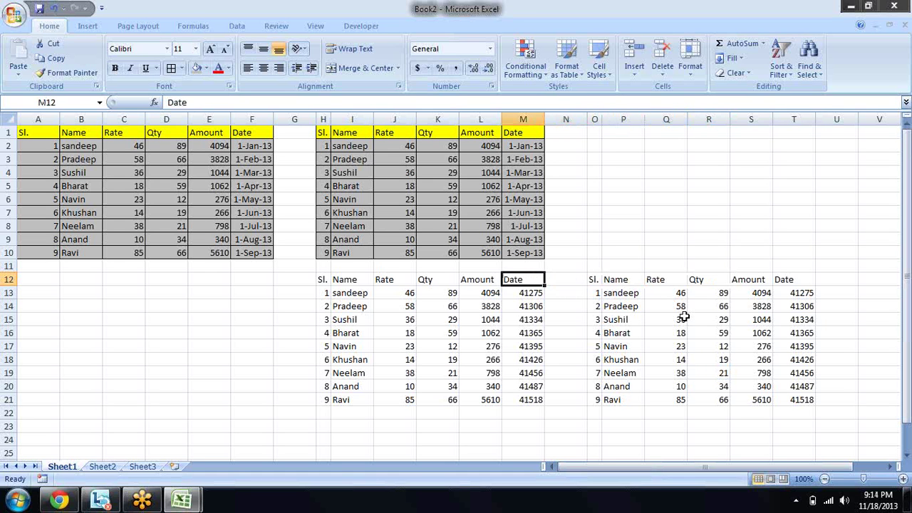
key("Left")
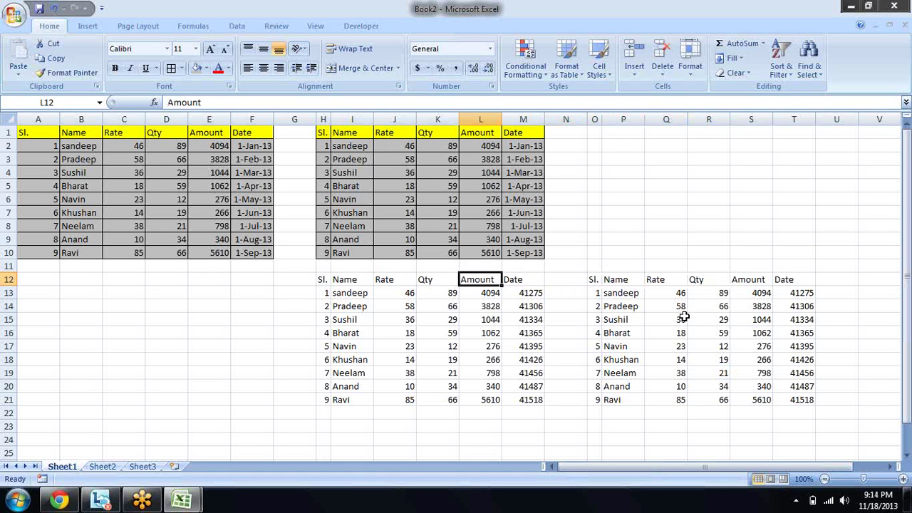
key("Down")
key("Down")
key("Down")
key("Down")
key("Down")
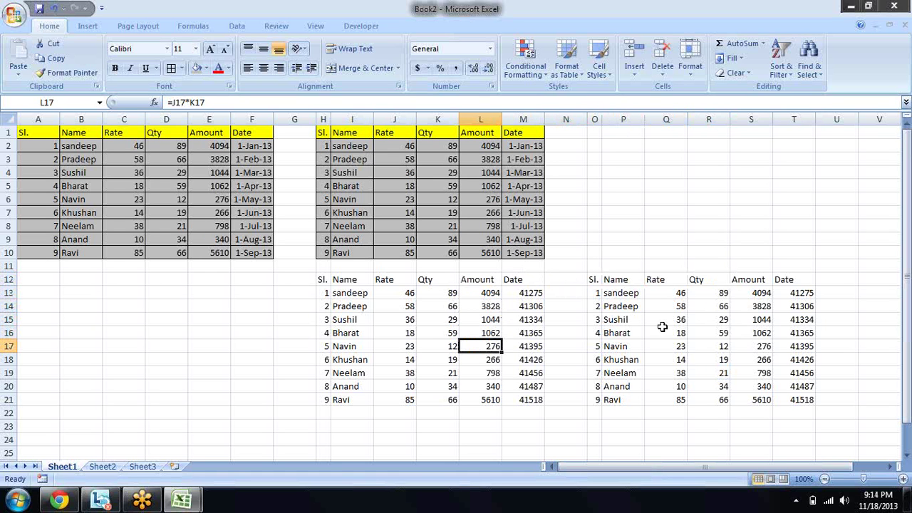
left_click(480, 295)
left_click_drag(483, 299, 483, 400)
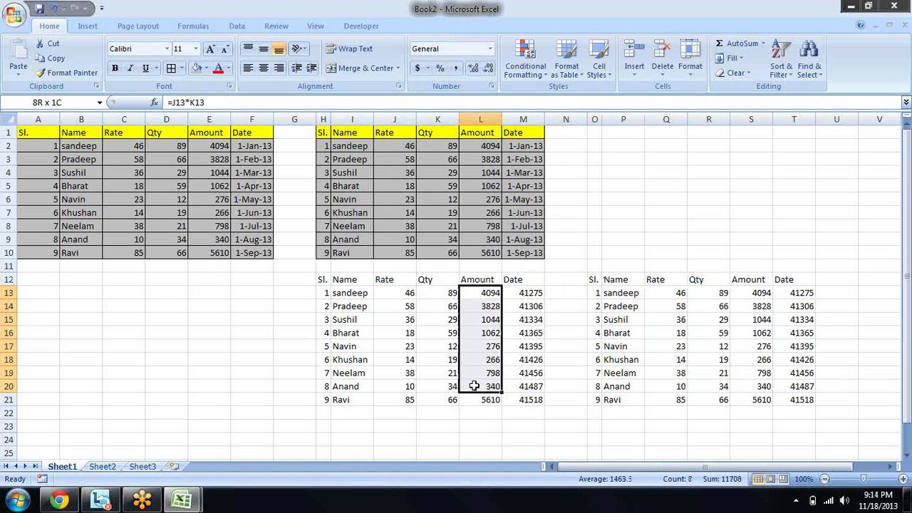
left_click(488, 331)
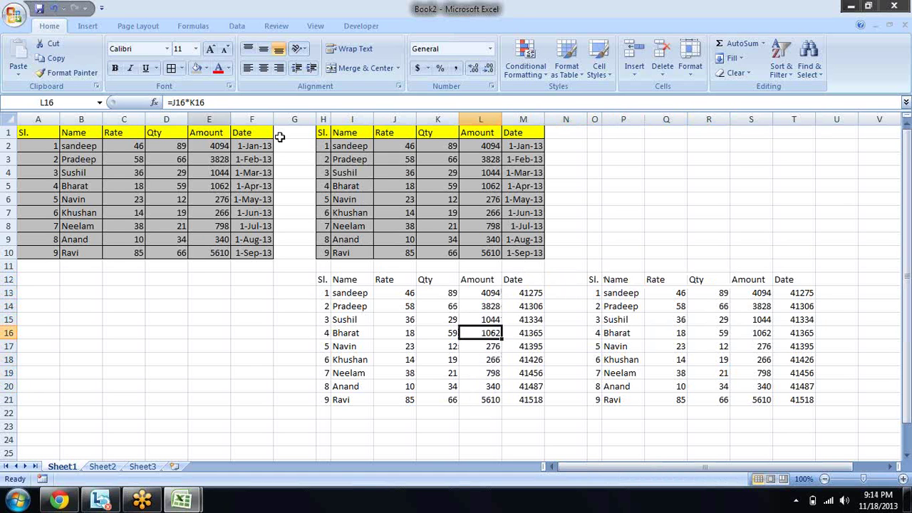
left_click(751, 306)
left_click(752, 346)
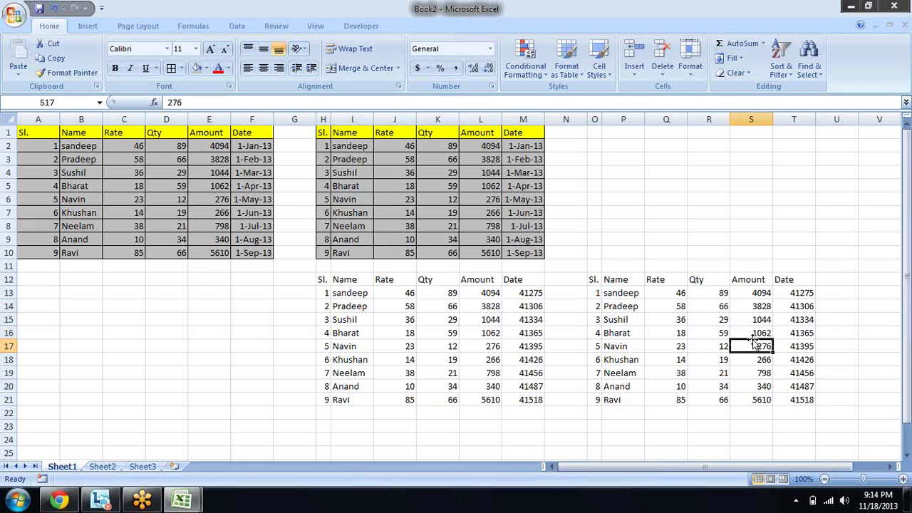
left_click(757, 373)
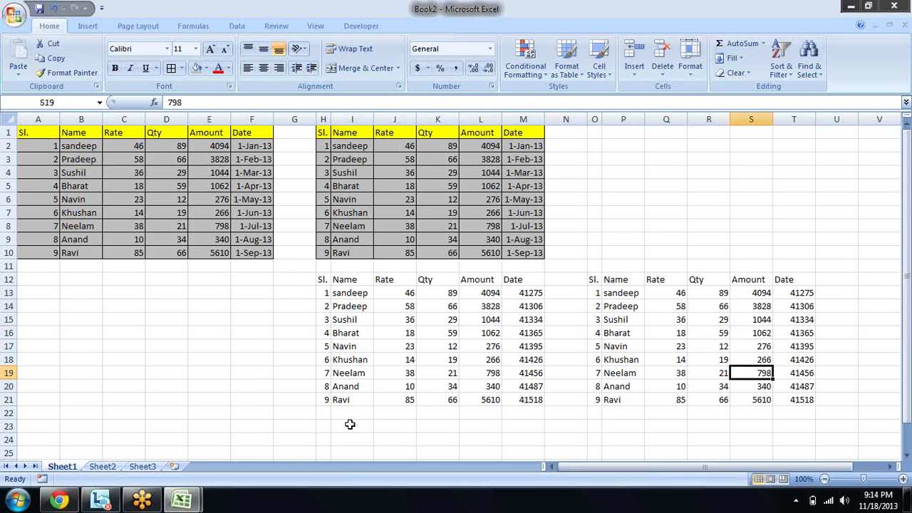
left_click(205, 145)
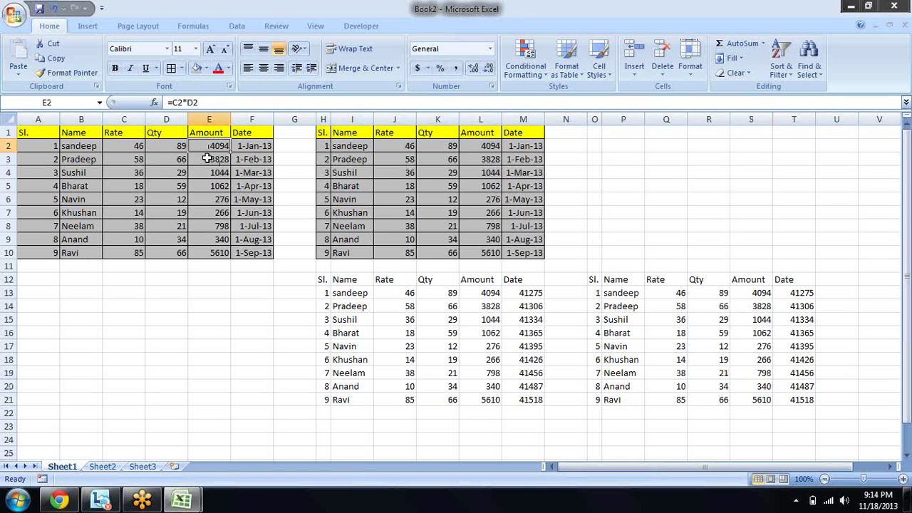
key("F2")
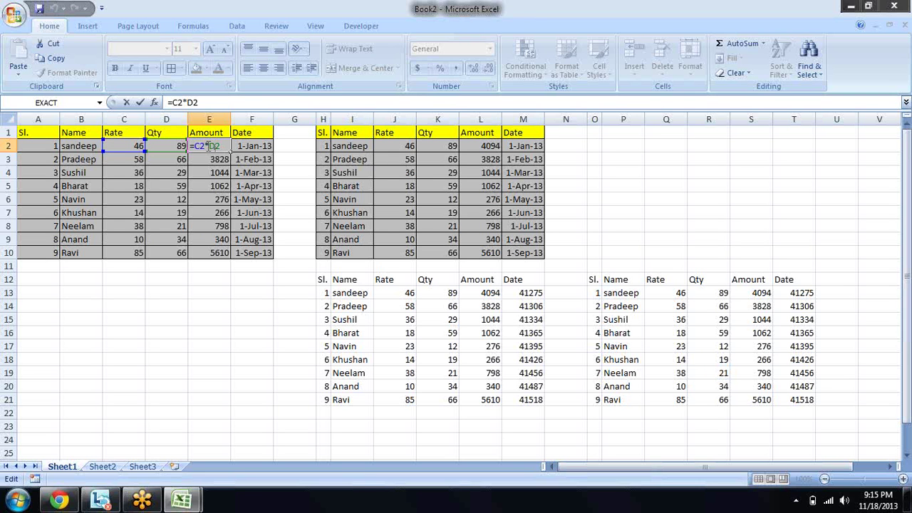
key("Return")
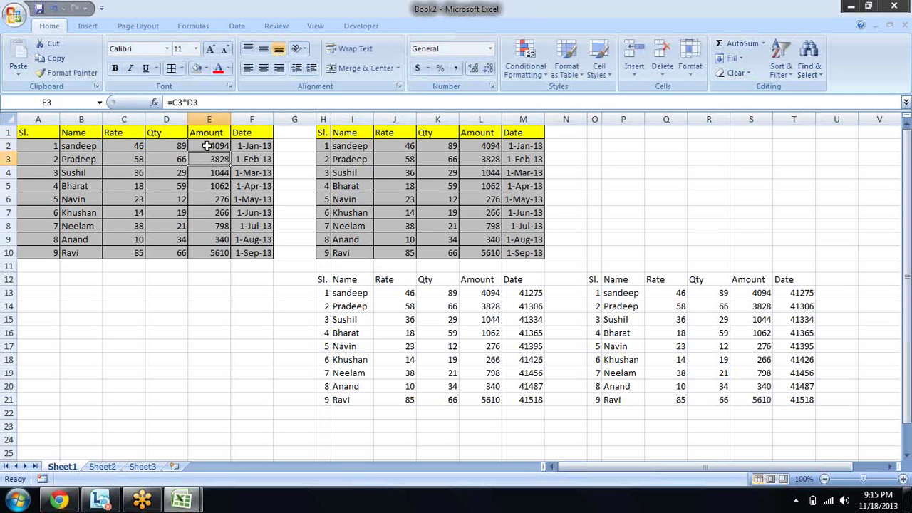
key("Down")
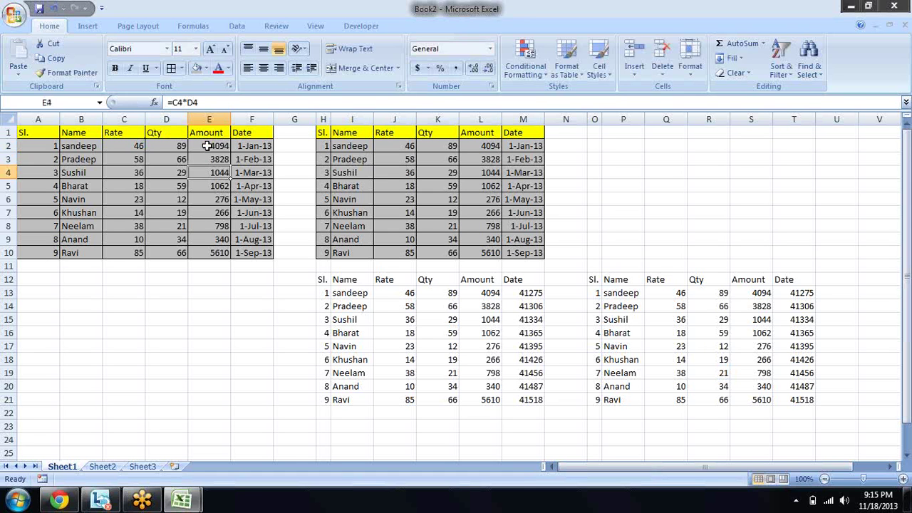
key("Down")
key("Down")
key("Down")
key("Down")
key("Down")
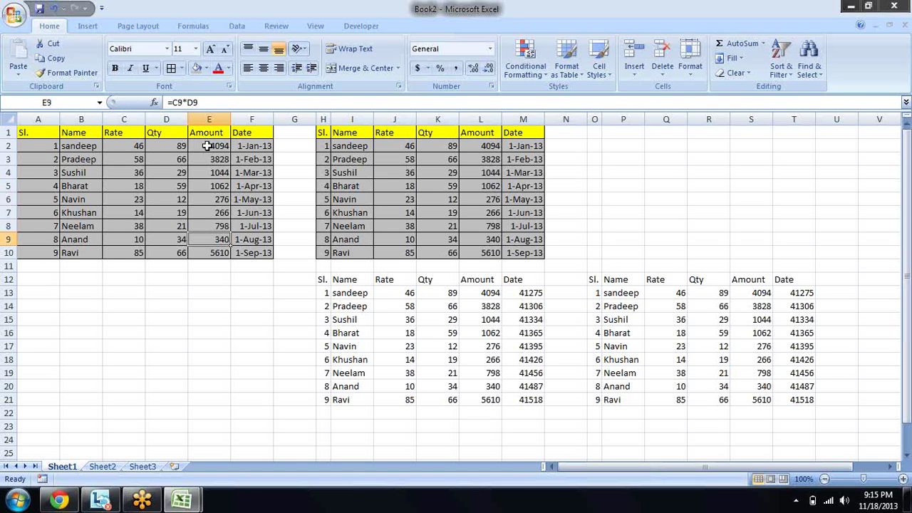
key("Right")
key("Right")
key("Down")
key("Down")
key("Down")
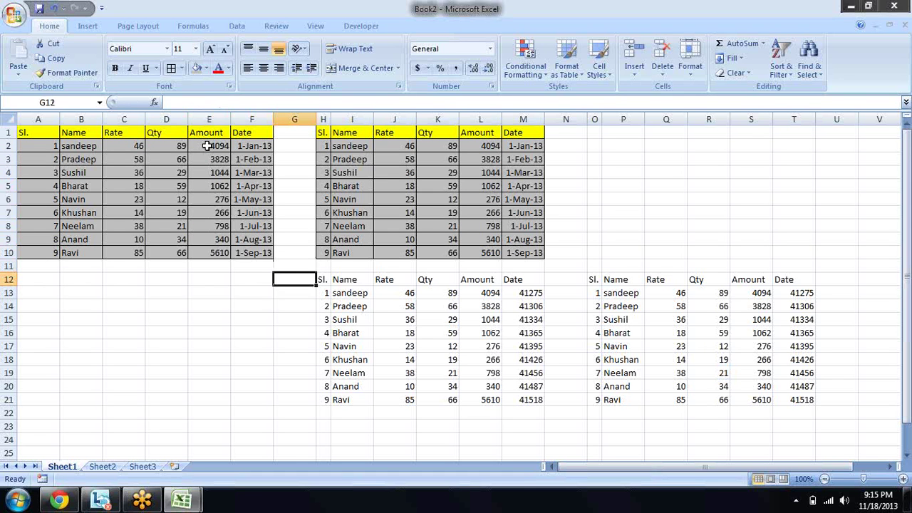
key("Right")
key("Right")
key("Right")
key("Right")
key("Right")
key("Down")
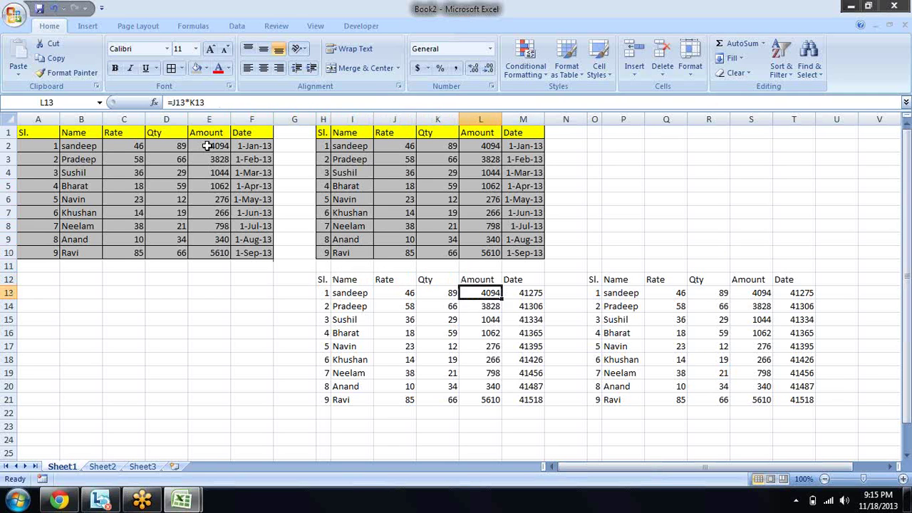
key("Down")
key("Down")
key("Down")
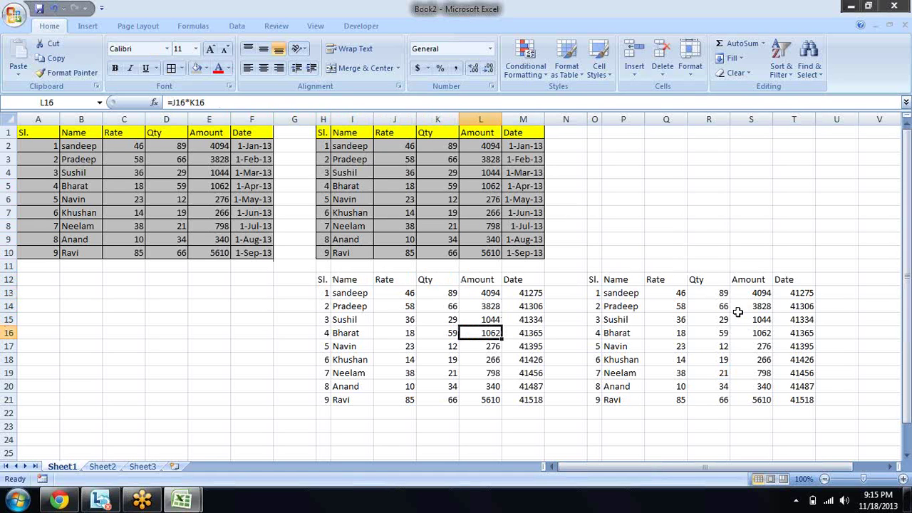
key("Down")
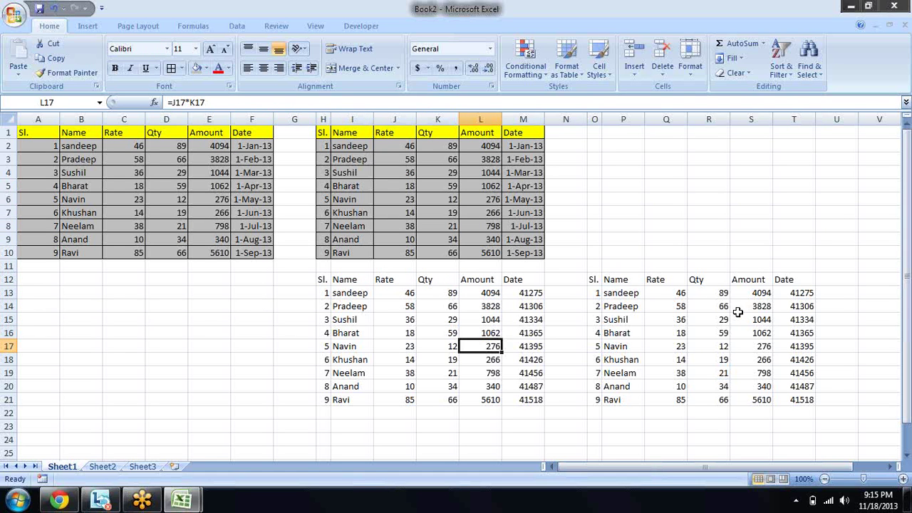
key("Down")
key("Down")
key("Down")
key("Down")
key("Down")
key("Up")
key("Up")
key("Up")
key("Up")
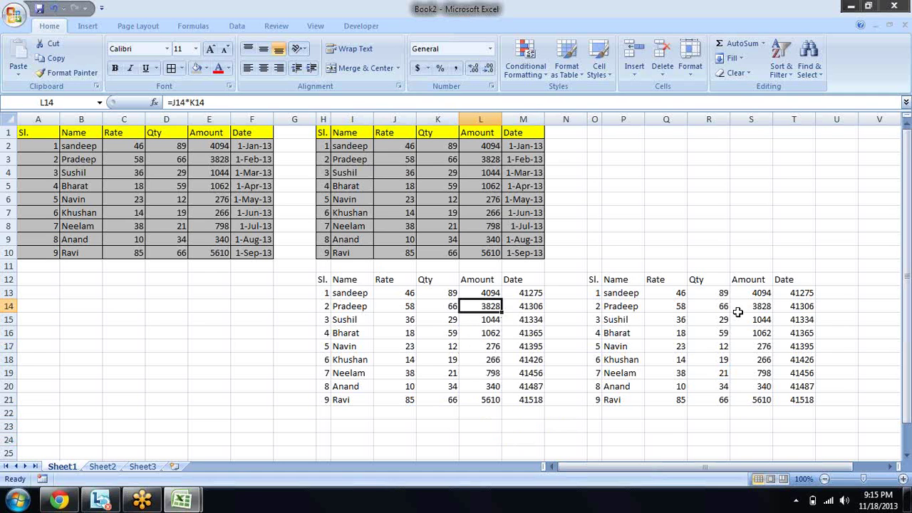
key("Right")
key("Up")
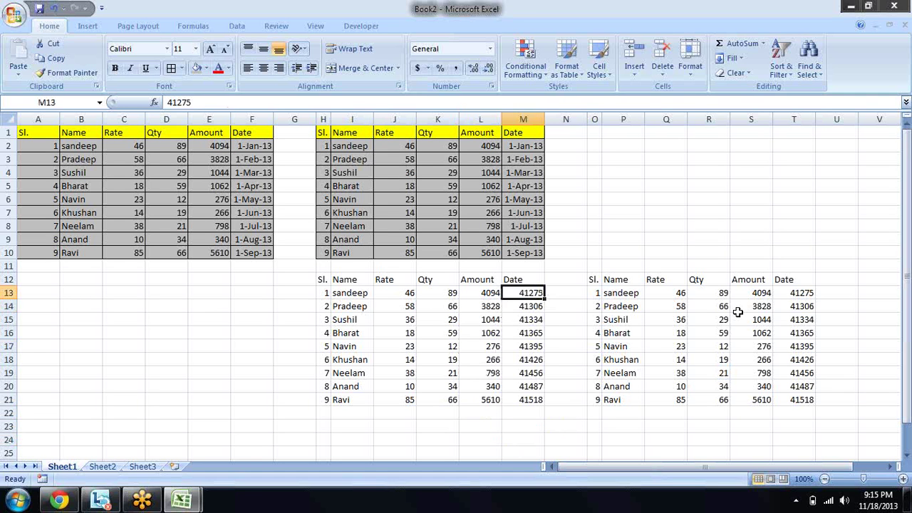
key("Down")
key("Down")
key("Down")
key("Down")
key("Down")
key("Down")
key("Down")
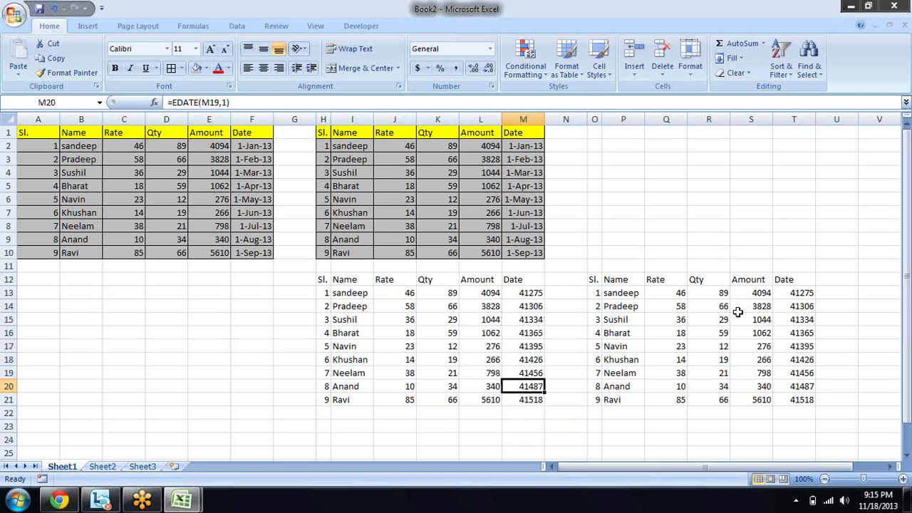
key("Down")
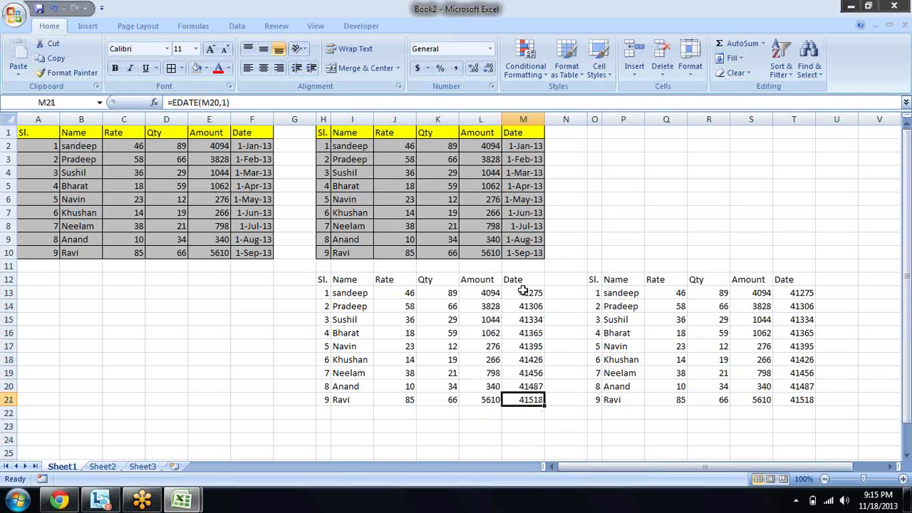
left_click_drag(525, 292, 523, 389)
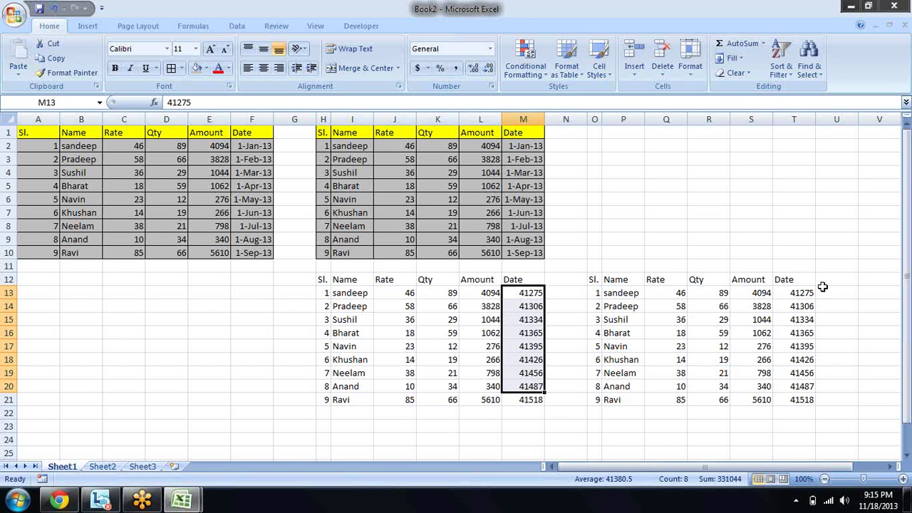
left_click_drag(798, 292, 796, 399)
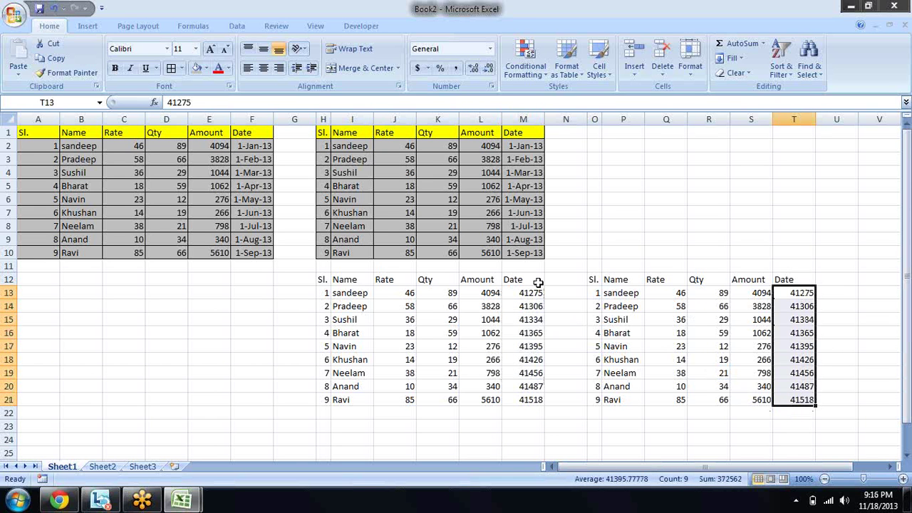
left_click(323, 280)
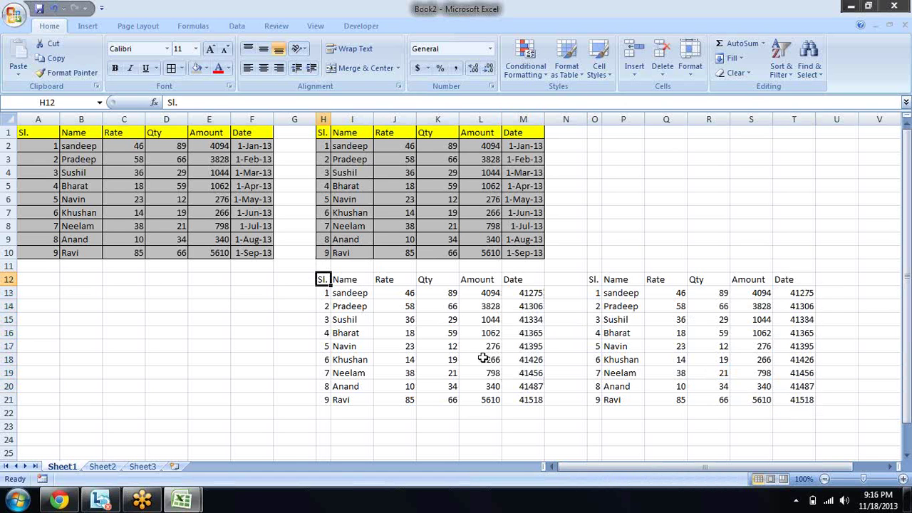
- Copy A1:F10, try a values-only paste at A13, then undo it
key("Left")
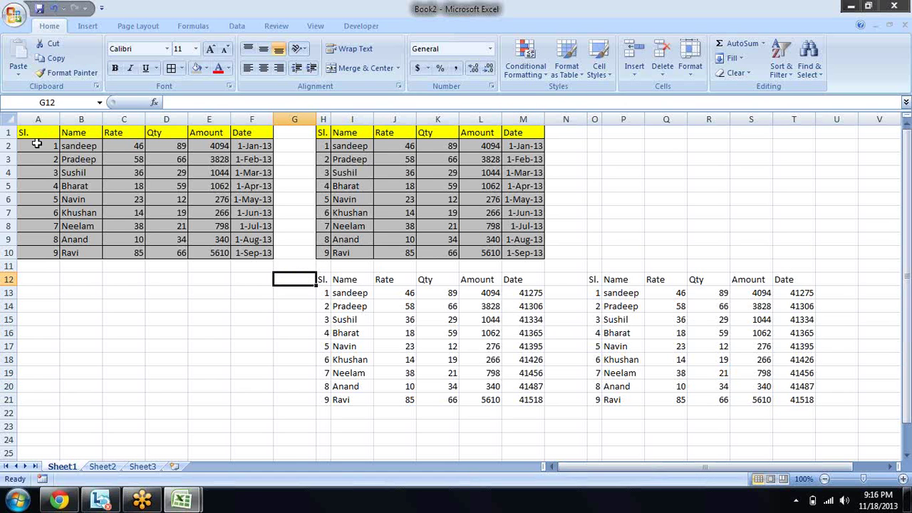
left_click_drag(36, 133, 242, 251)
key("ctrl+c")
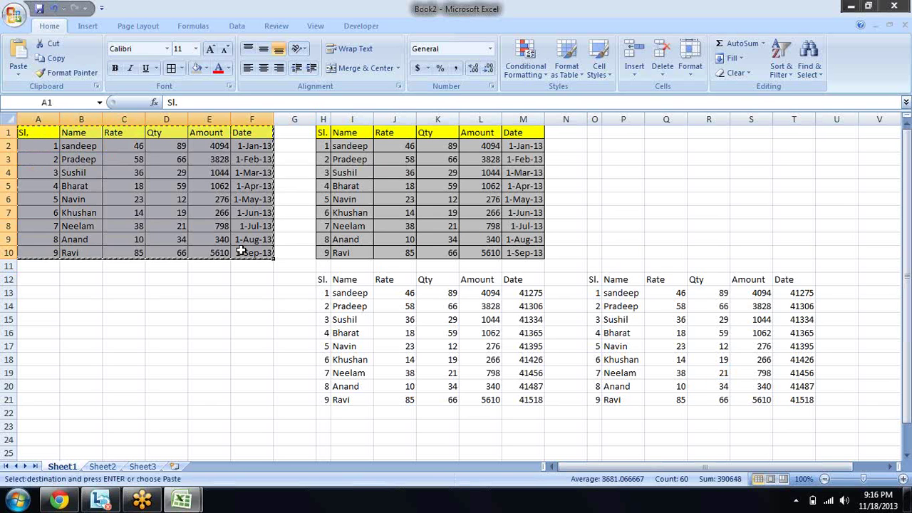
key("Down")
key("Down")
key("Down")
key("Up")
key("Up")
key("Up")
key("Up")
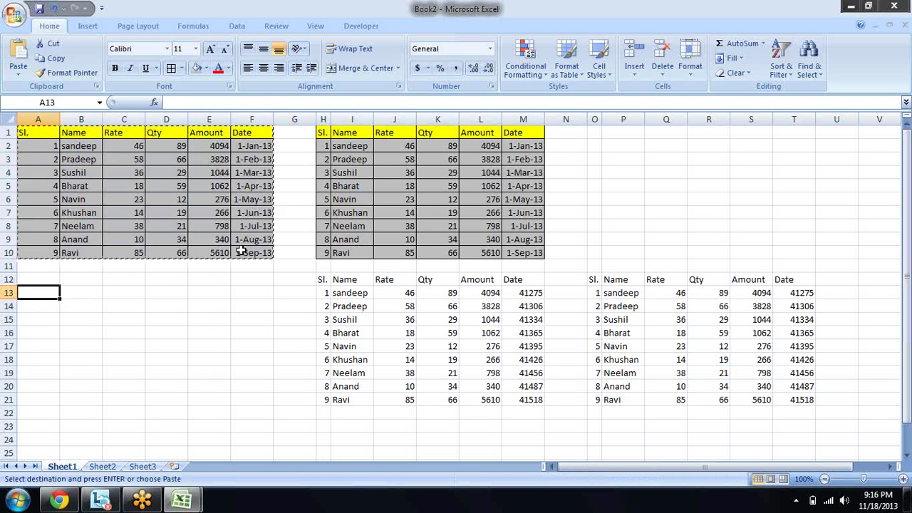
left_click(18, 71)
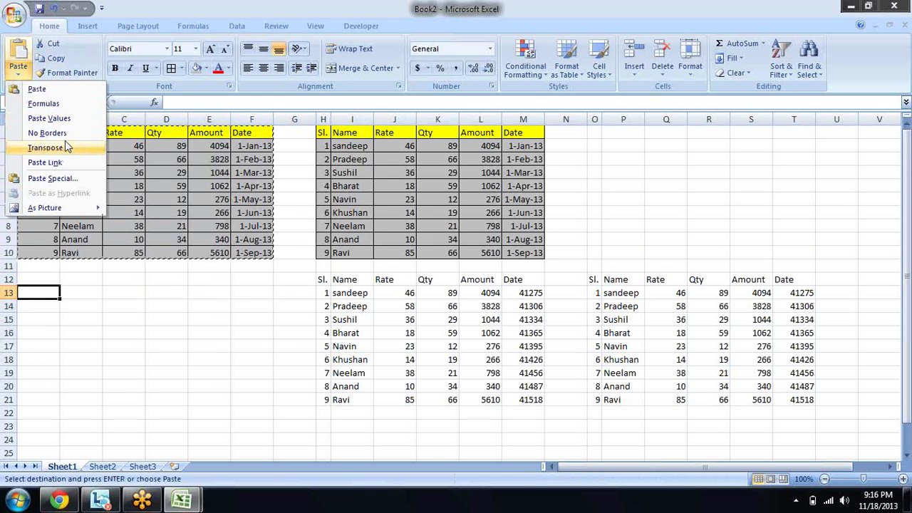
left_click(68, 119)
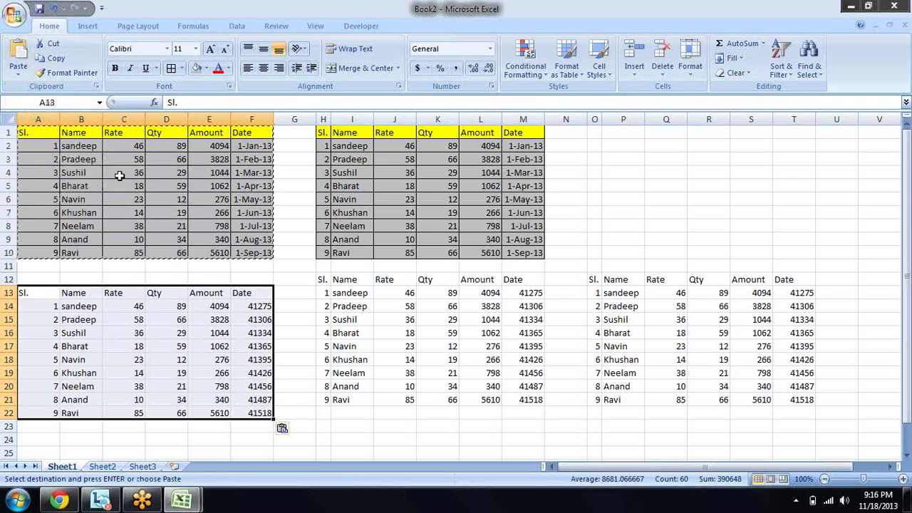
key("ctrl+z")
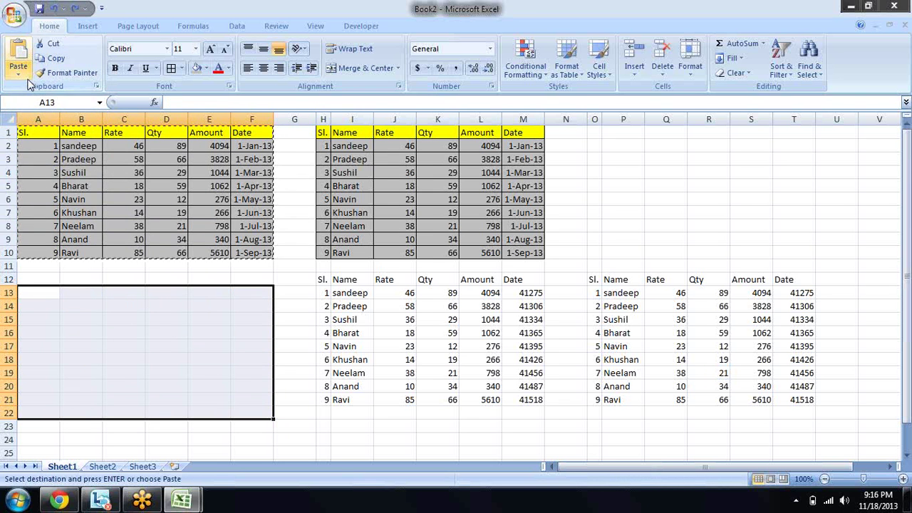
- Paste the table at A13 with Paste Special 'Formulas and number formats'
left_click(18, 75)
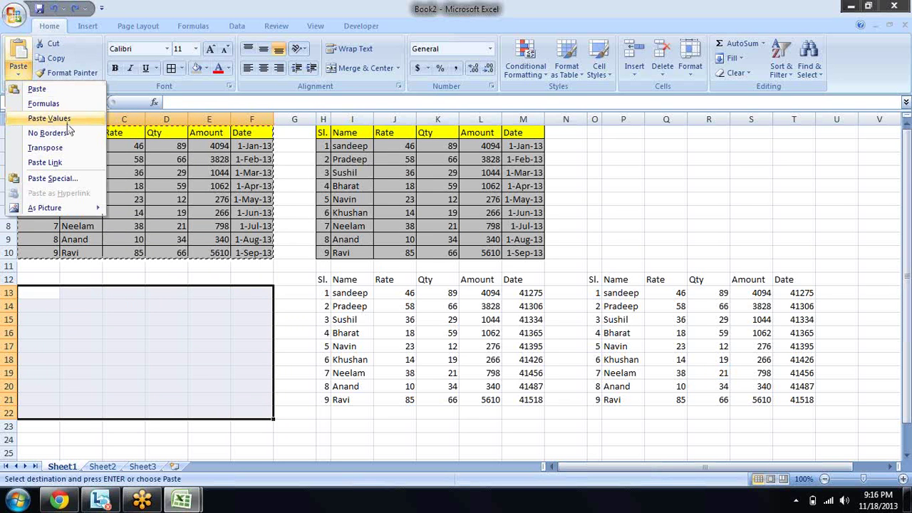
left_click(60, 178)
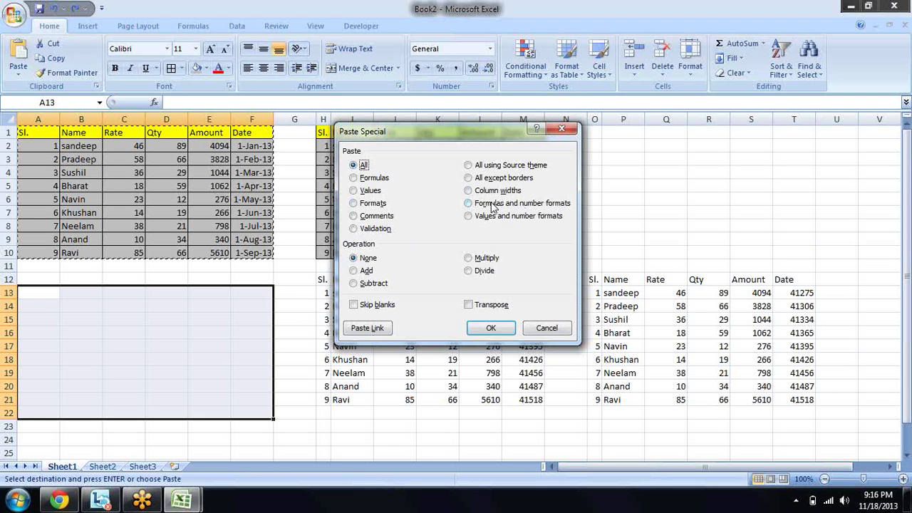
left_click(468, 204)
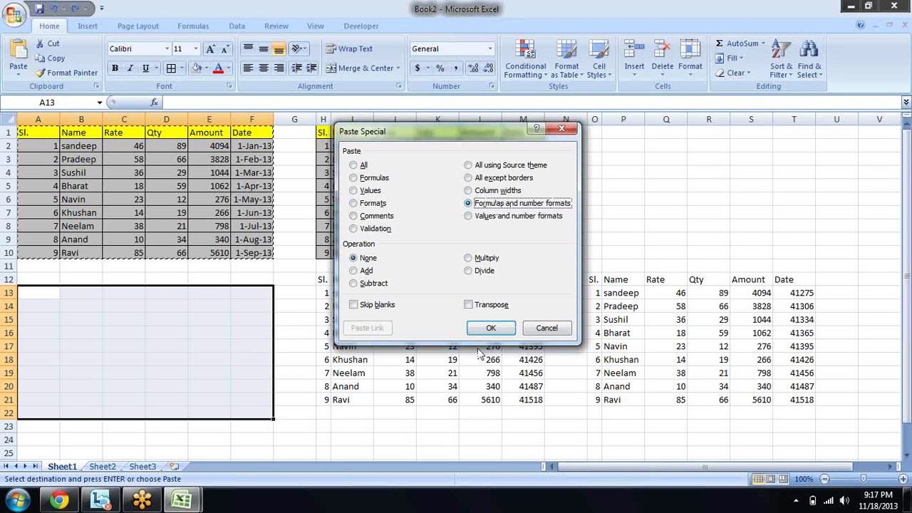
left_click(488, 329)
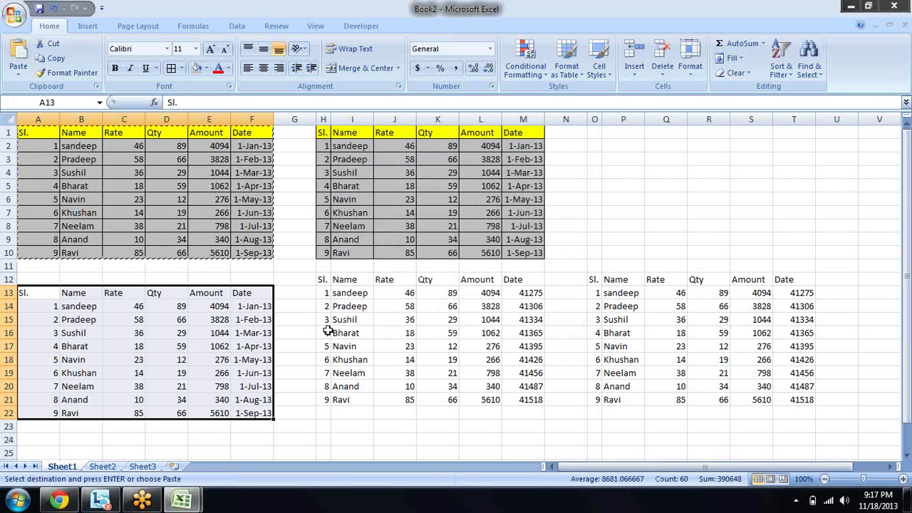
- Inspect the pasted Amount formulas in column E and date formulas in F14:F18
left_click(261, 311)
left_click(223, 307)
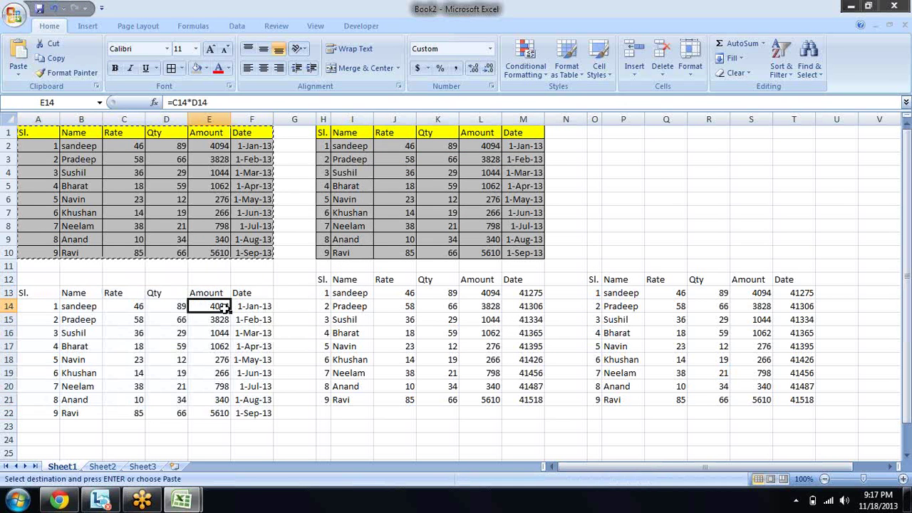
key("Down")
key("Down")
key("Up")
key("Up")
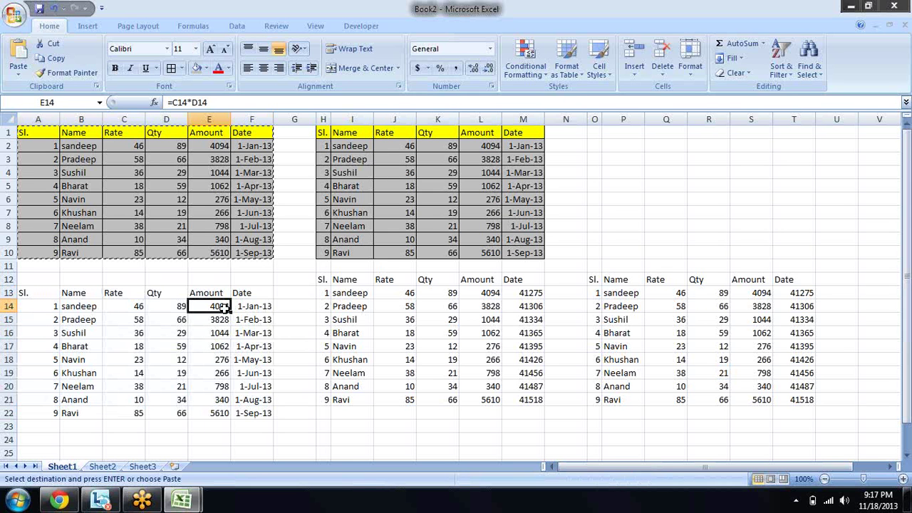
key("Right")
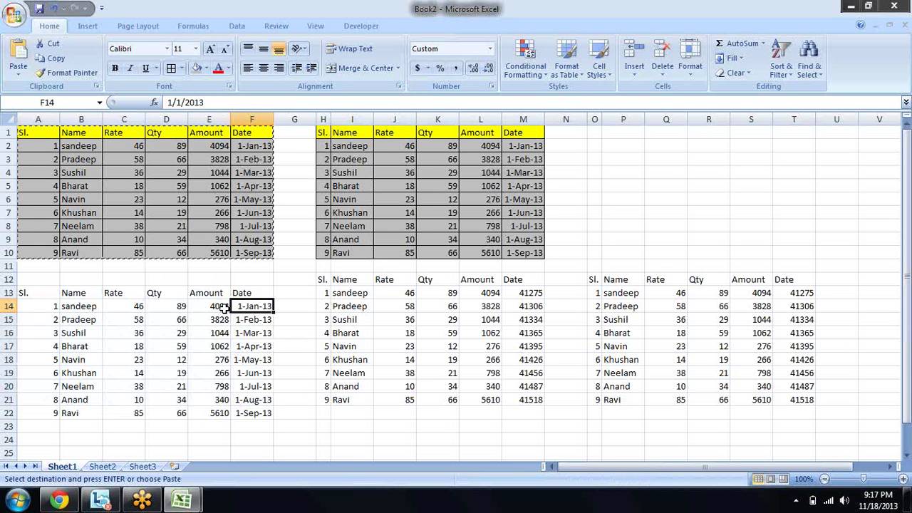
key("Down")
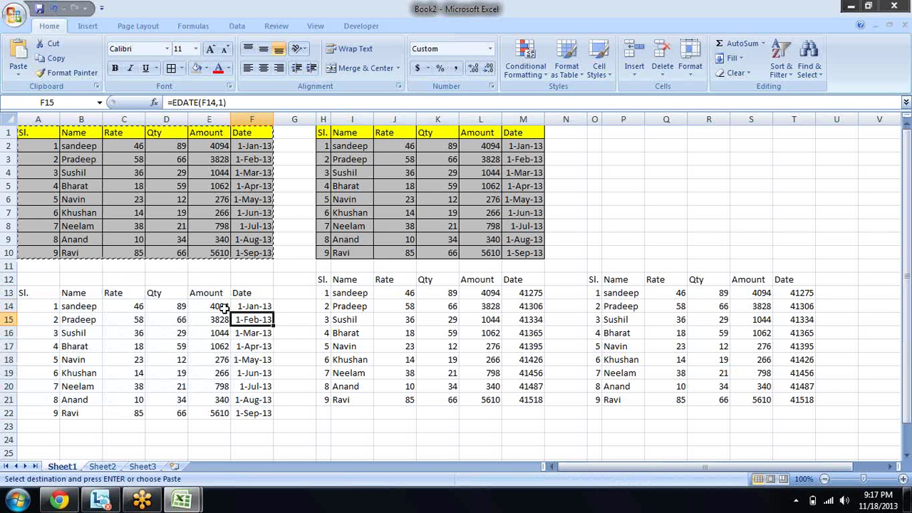
key("Down")
key("Down")
key("Down")
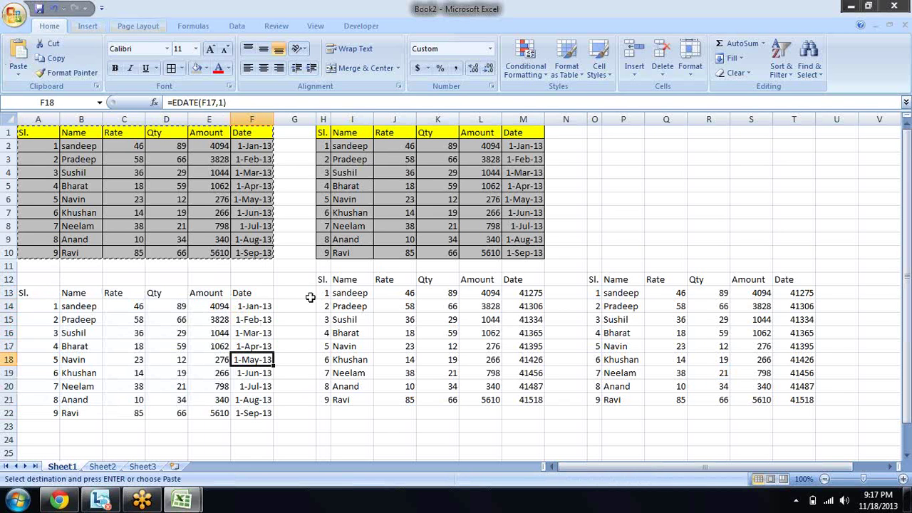
- Paste the table at P1 with Paste Special 'Values and number formats'
left_click(623, 133)
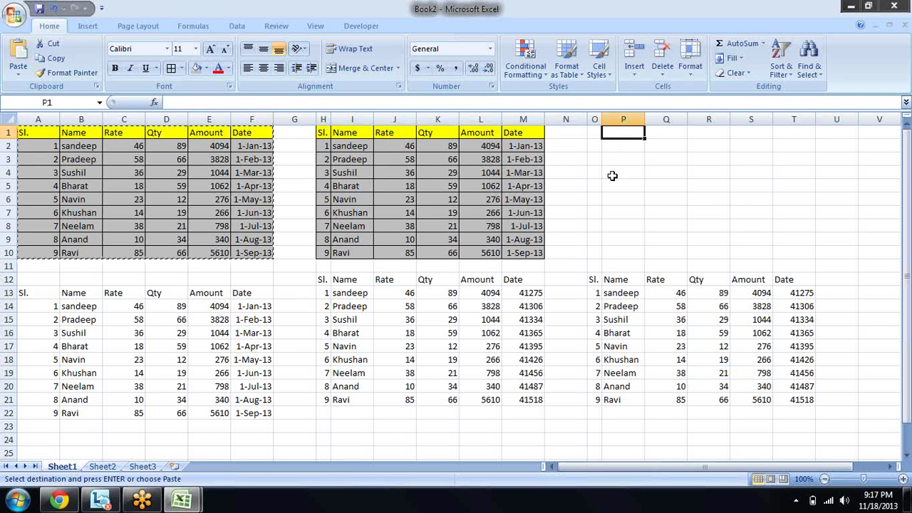
left_click(17, 69)
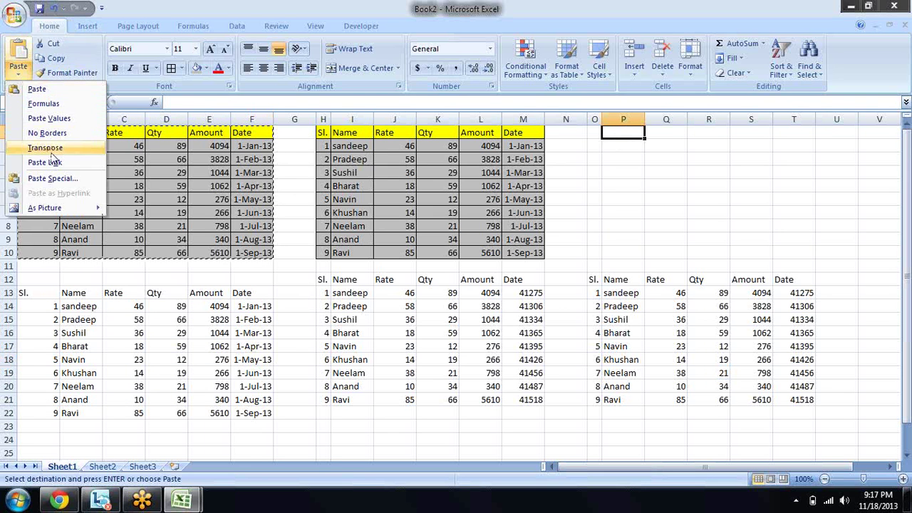
left_click(61, 180)
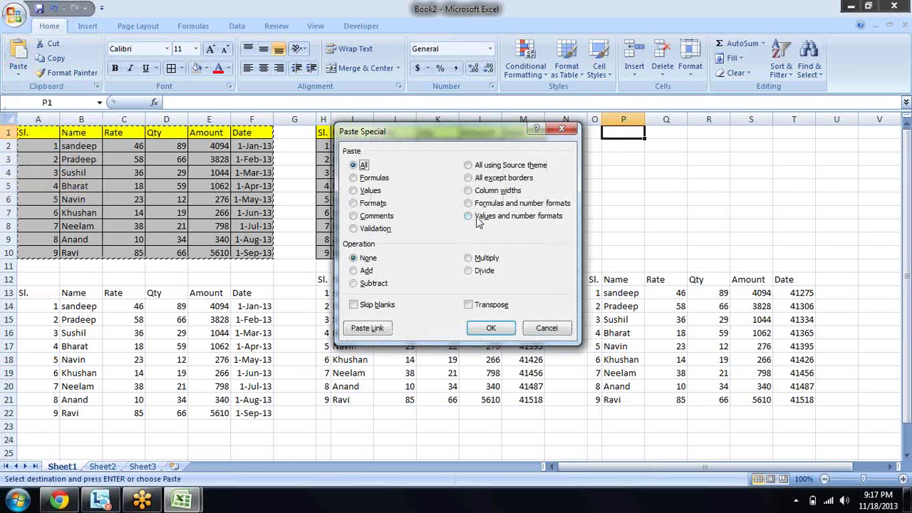
left_click(478, 221)
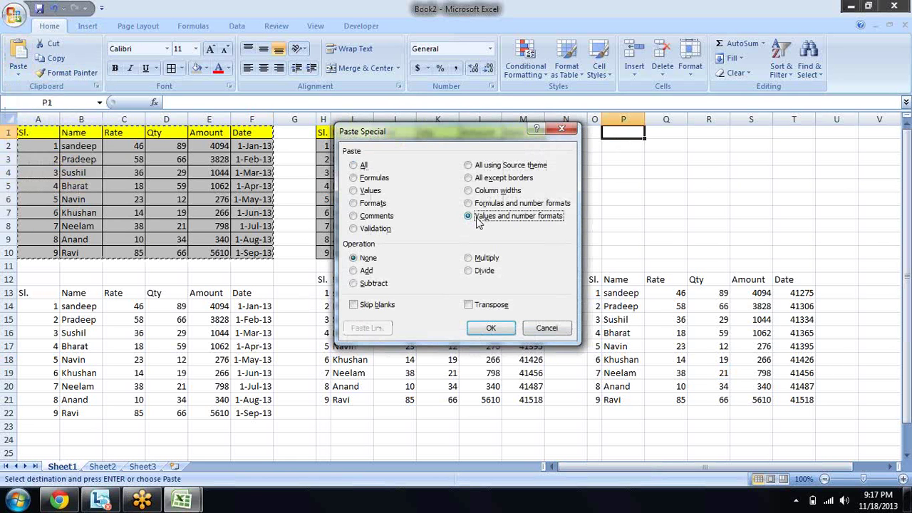
left_click(491, 326)
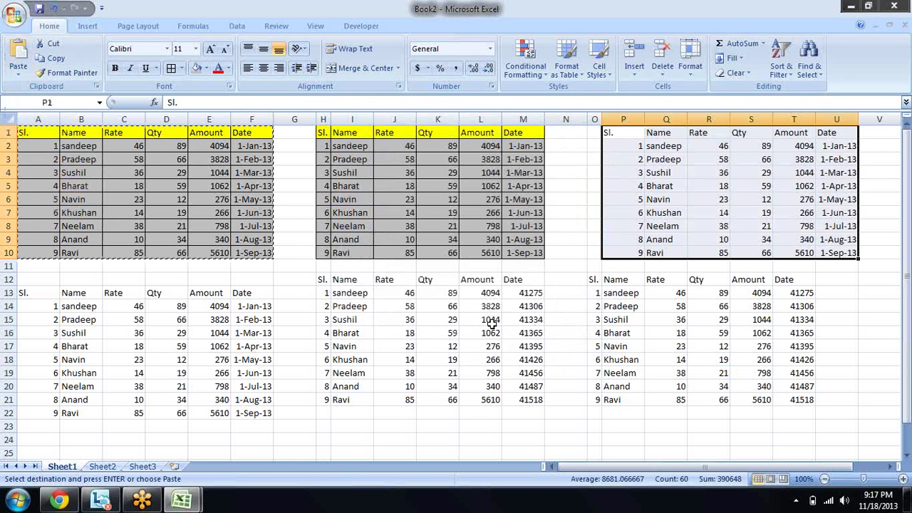
- Check the pasted Amount and date values in row 4, then cancel the copy marquee
left_click(790, 175)
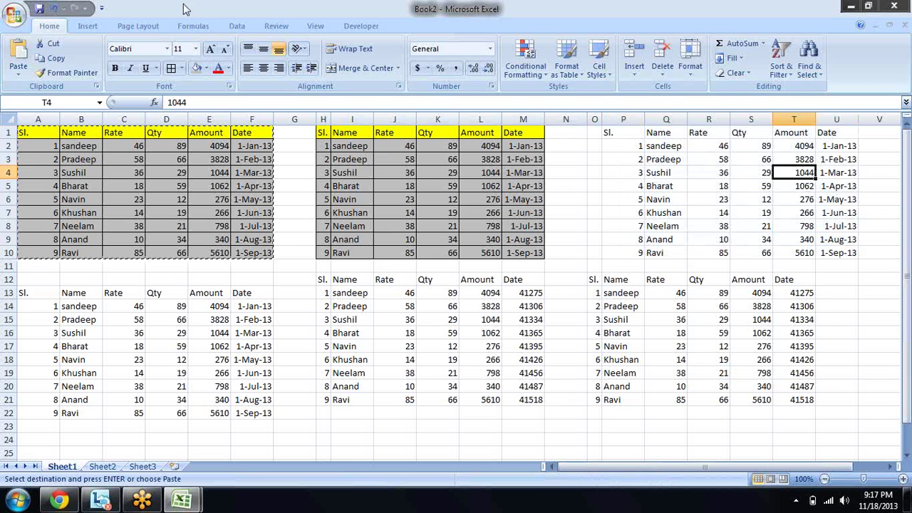
key("Right")
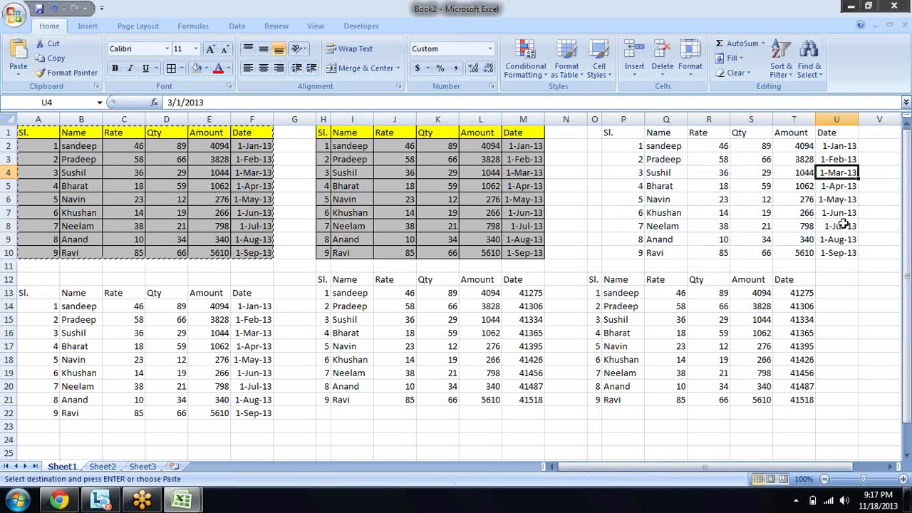
key("Left")
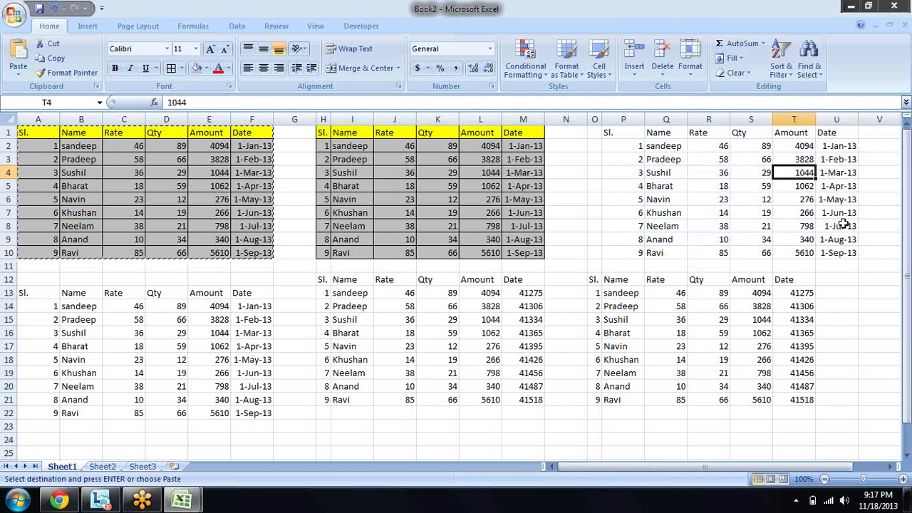
key("Left")
key("Left")
key("Left")
key("Left")
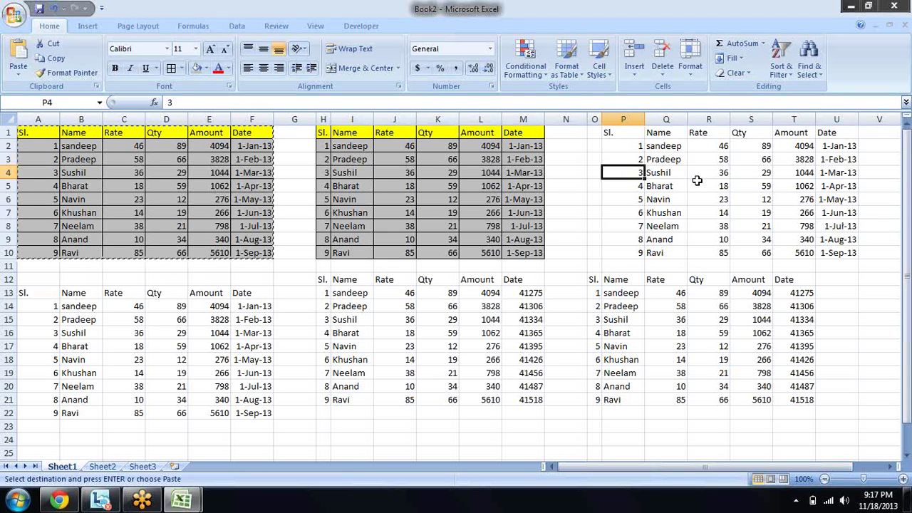
key("Escape")
- AutoFit column widths A through F by double-clicking a header boundary
left_click_drag(260, 119, 32, 119)
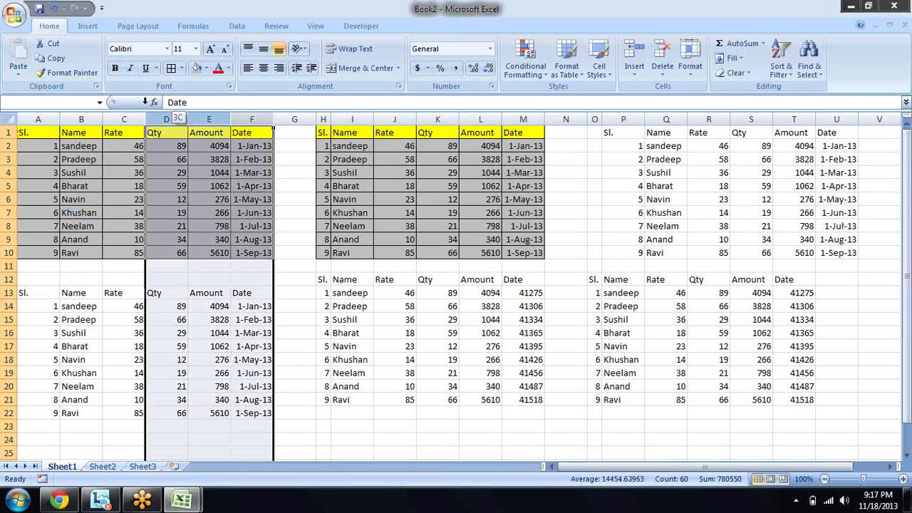
double_click(273, 119)
left_click(100, 157)
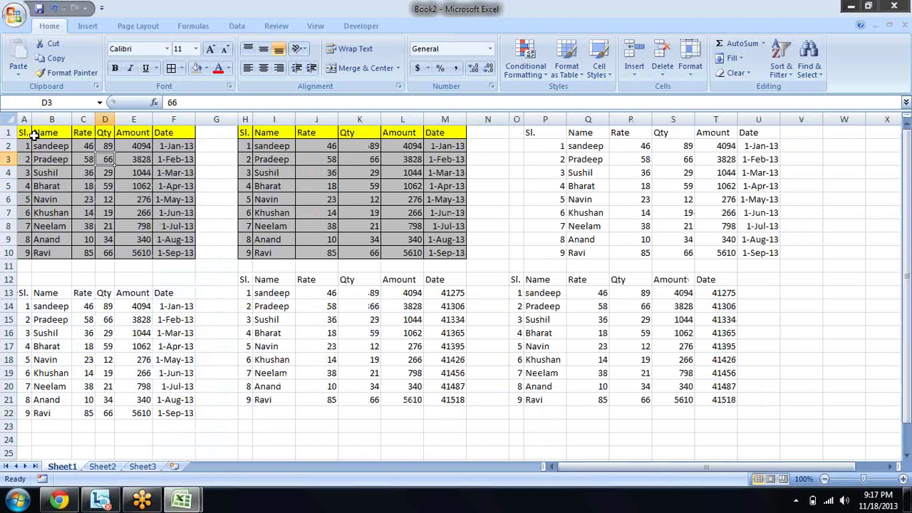
left_click_drag(25, 133, 176, 255)
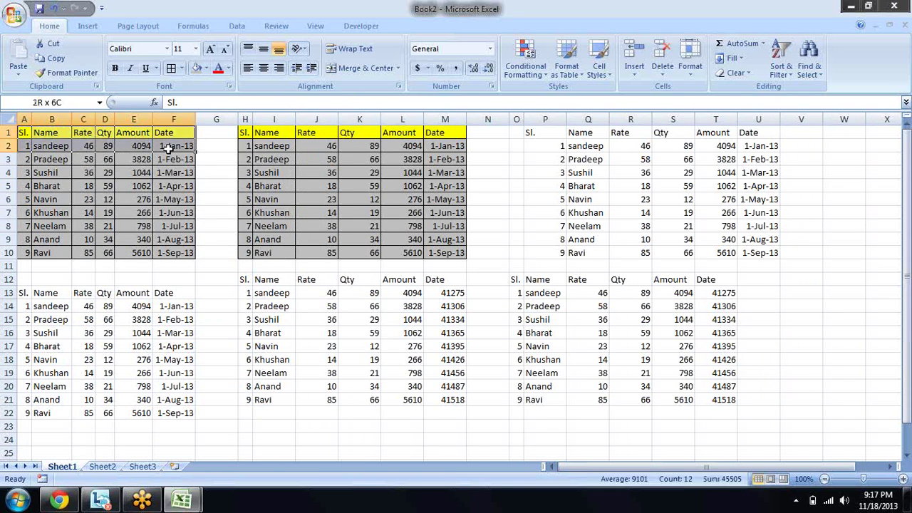
left_click(108, 175)
left_click(161, 135)
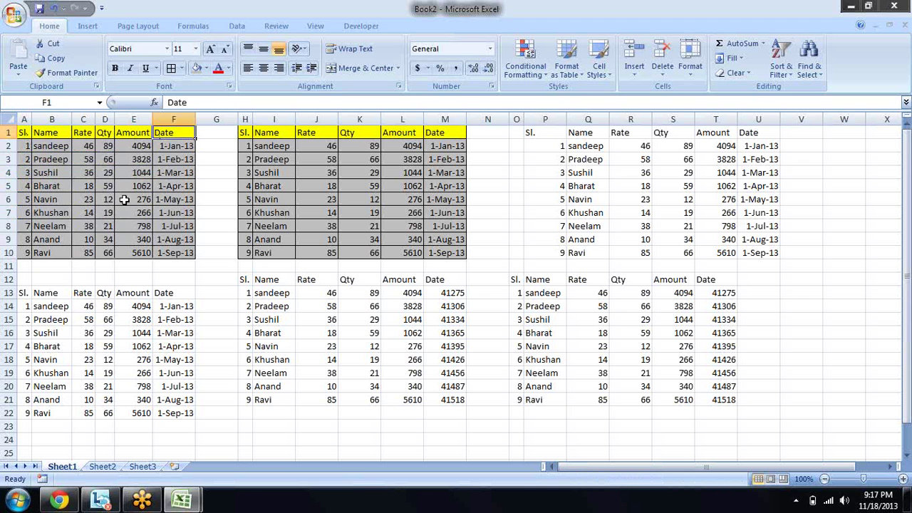
- Copy A1:F10 onto P1 with Enter to apply its formatting, then narrow column P
left_click_drag(32, 133, 188, 251)
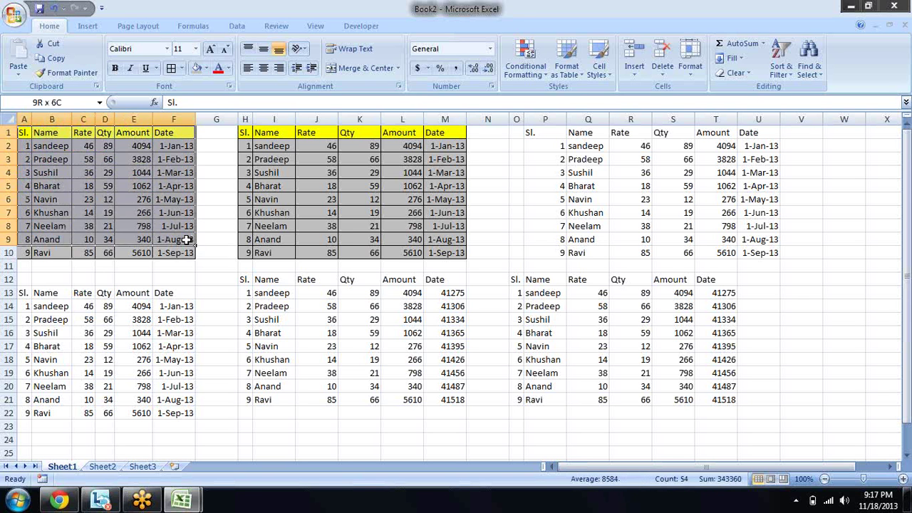
key("ctrl+c")
key("Right")
key("Right")
key("Right")
key("Right")
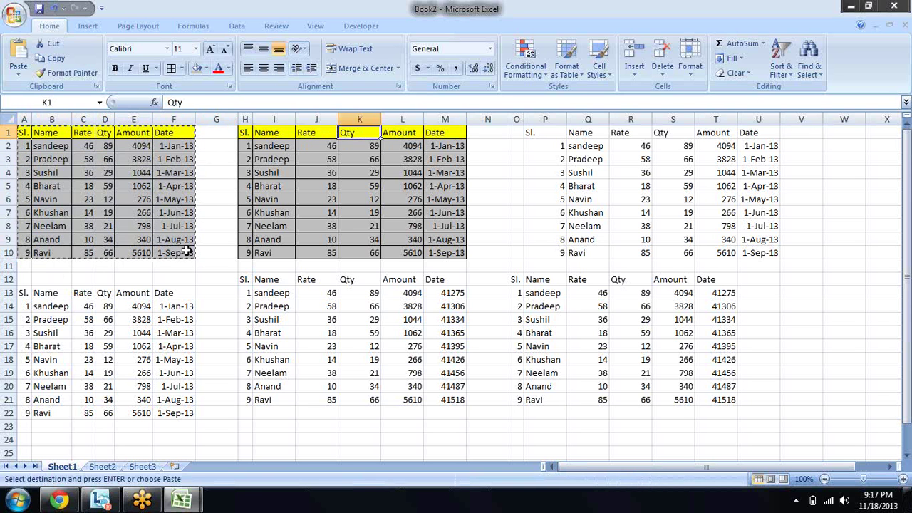
key("Right")
key("Right")
key("Right")
key("Right")
key("Right")
key("Return")
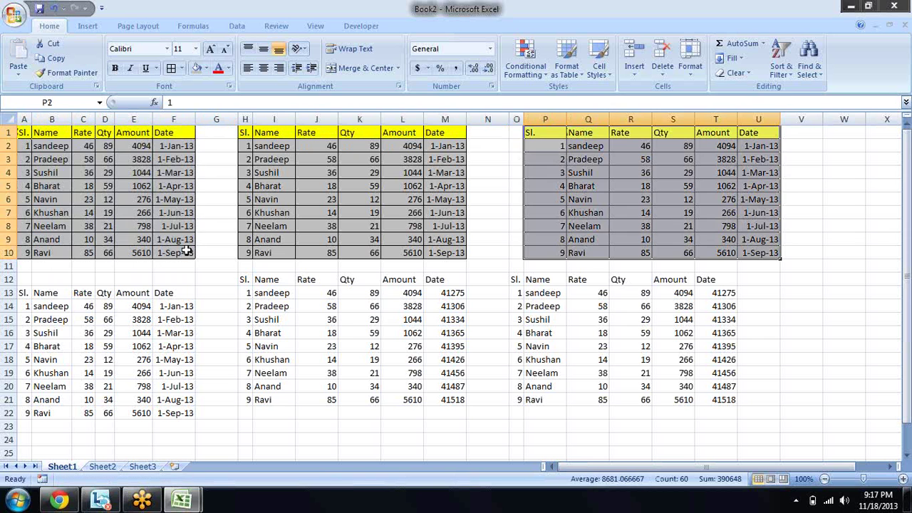
key("Right")
key("Right")
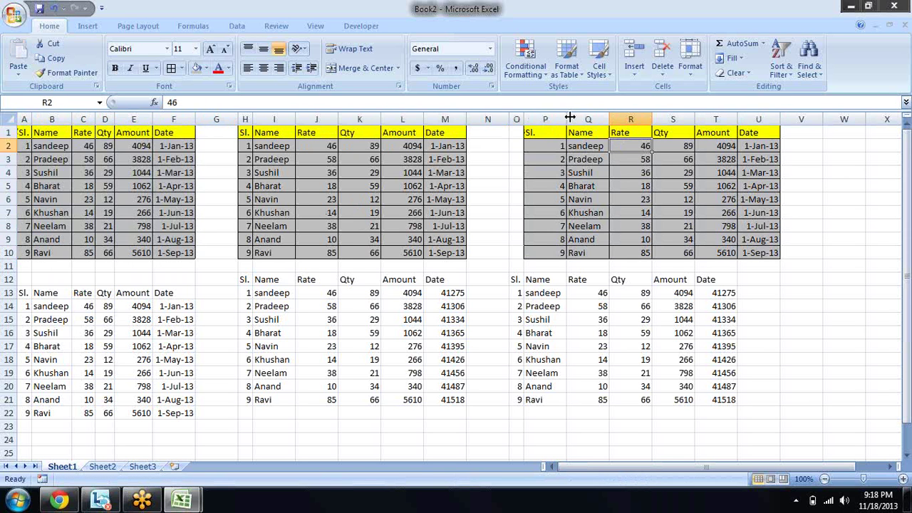
mouse_move(566, 118)
left_mouse_down()
mouse_move(552, 118)
mouse_move(613, 118)
left_mouse_up()
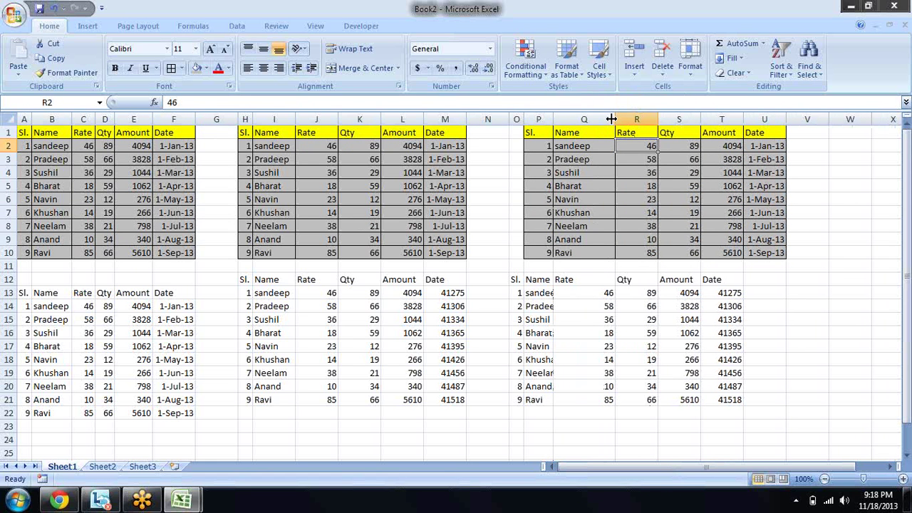
left_click(542, 136)
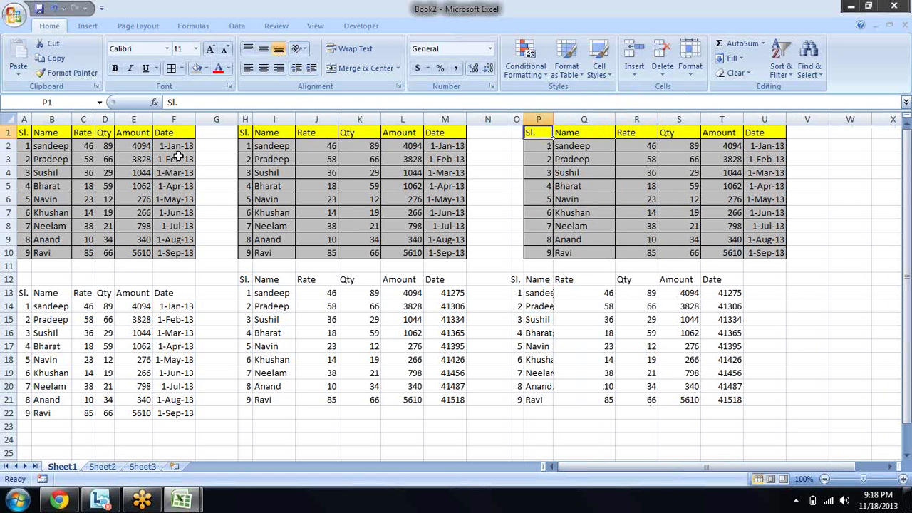
- Copy A1:F10 and paste only its column widths onto P1 via Paste Special
left_click_drag(24, 132, 178, 245)
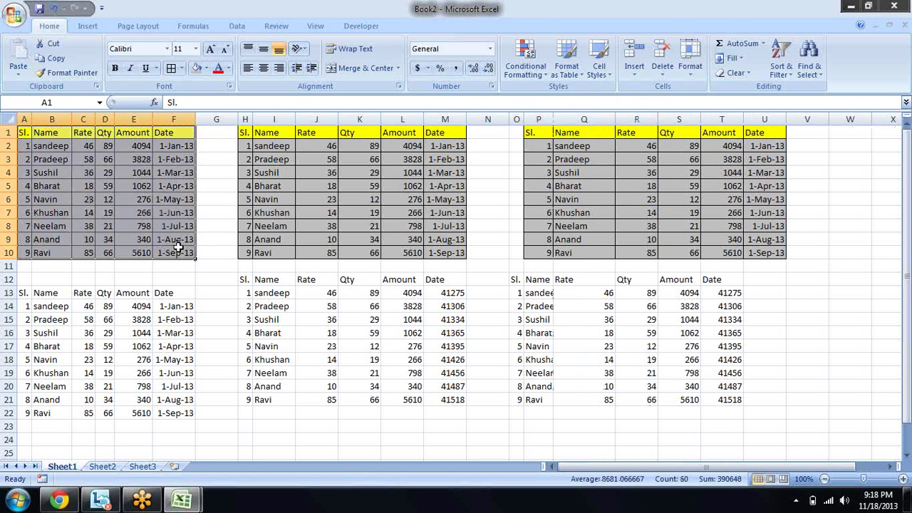
key("ctrl+c")
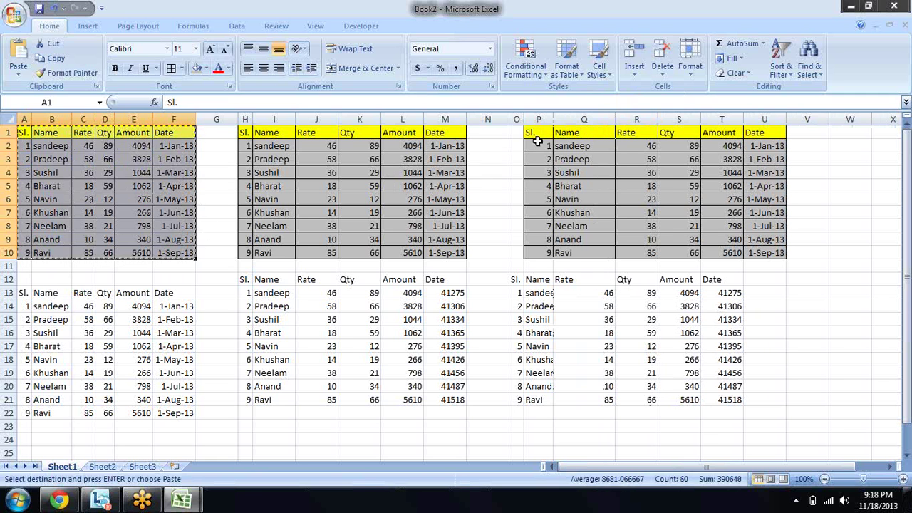
left_click(543, 132)
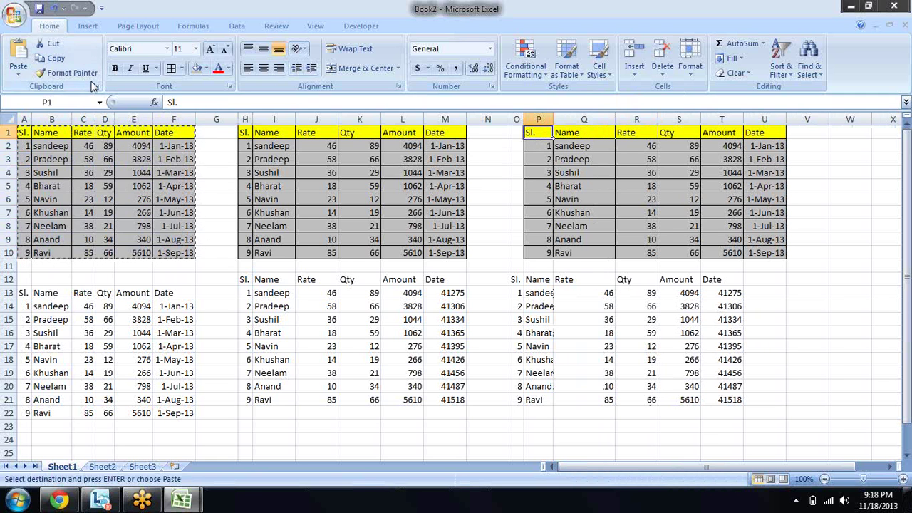
left_click(22, 74)
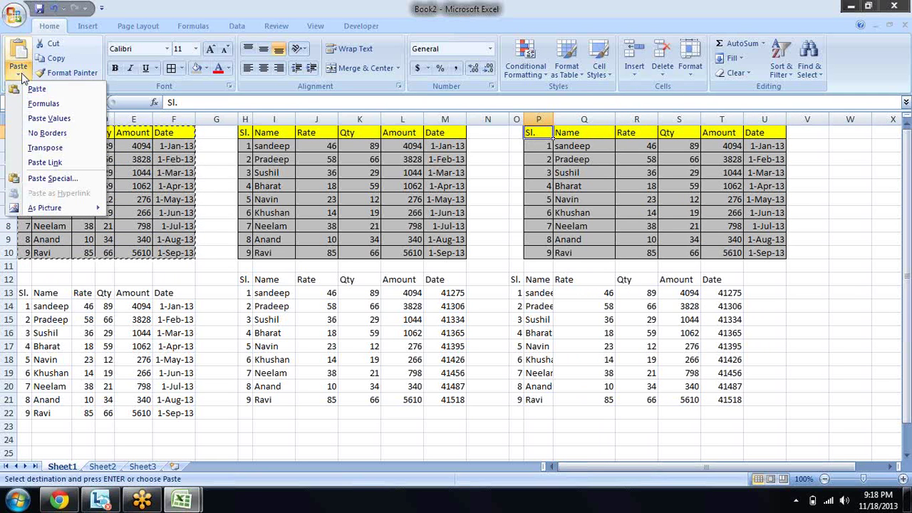
left_click(62, 181)
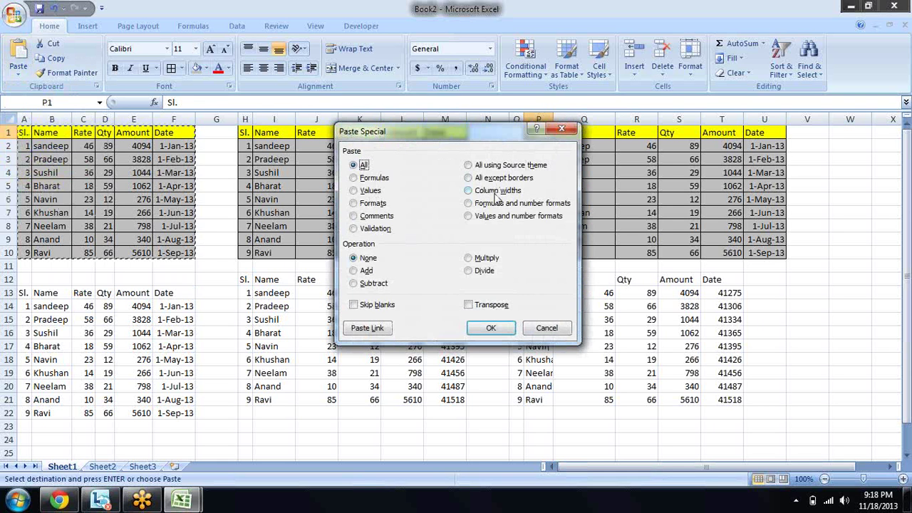
left_click(486, 191)
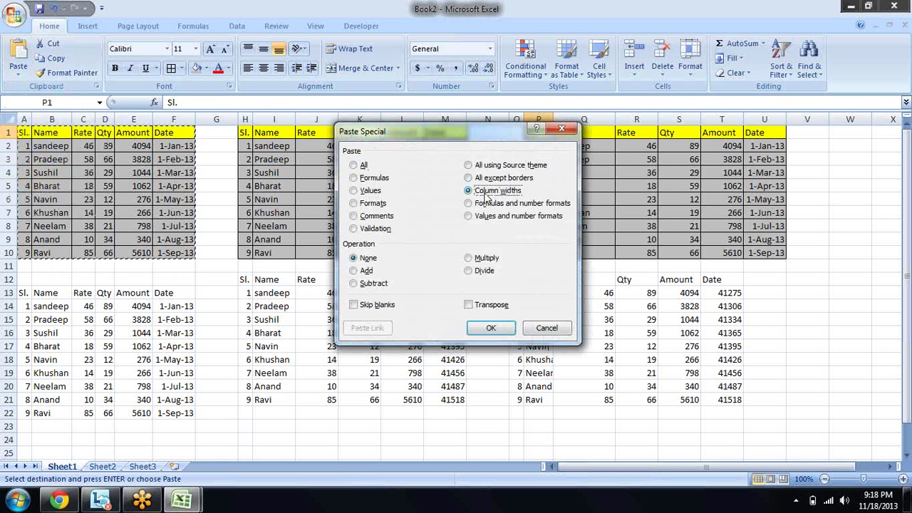
left_click(490, 329)
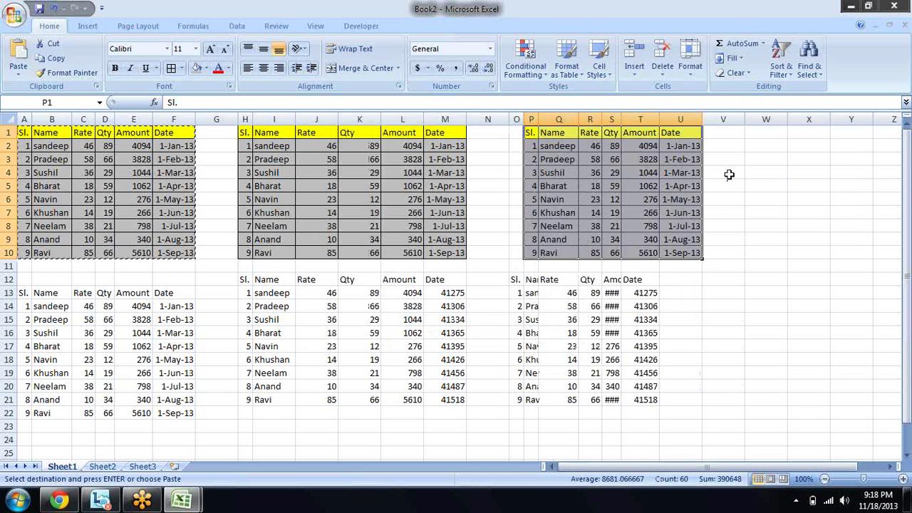
key("Escape")
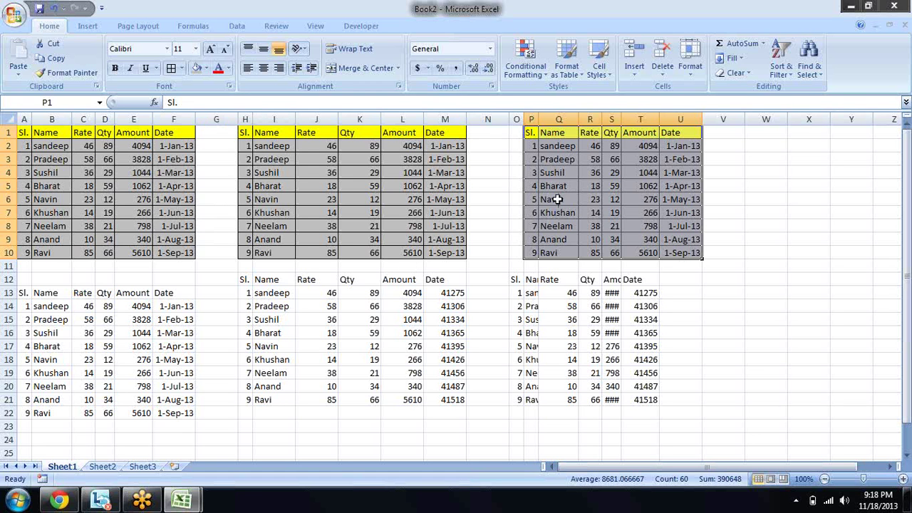
- Widen column S so Amount figures show fully, checking the values in row 13
left_click_drag(618, 112, 637, 112)
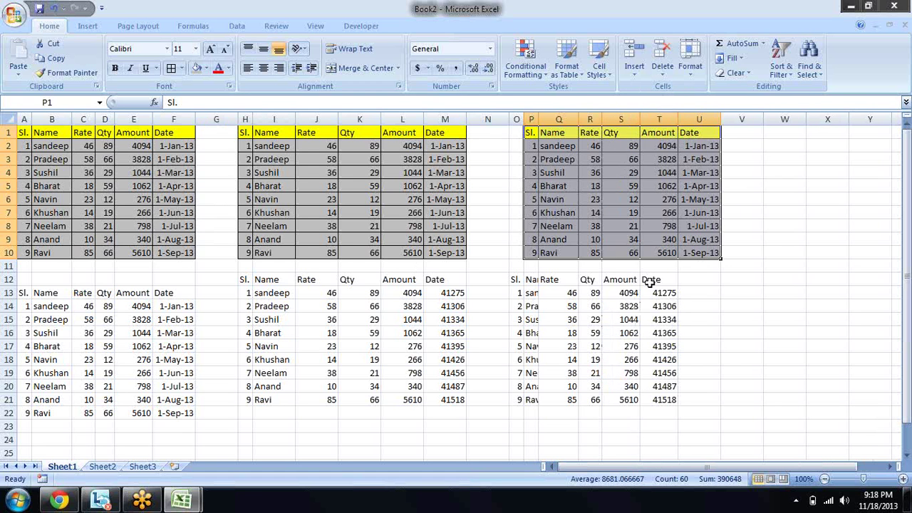
left_click(634, 295)
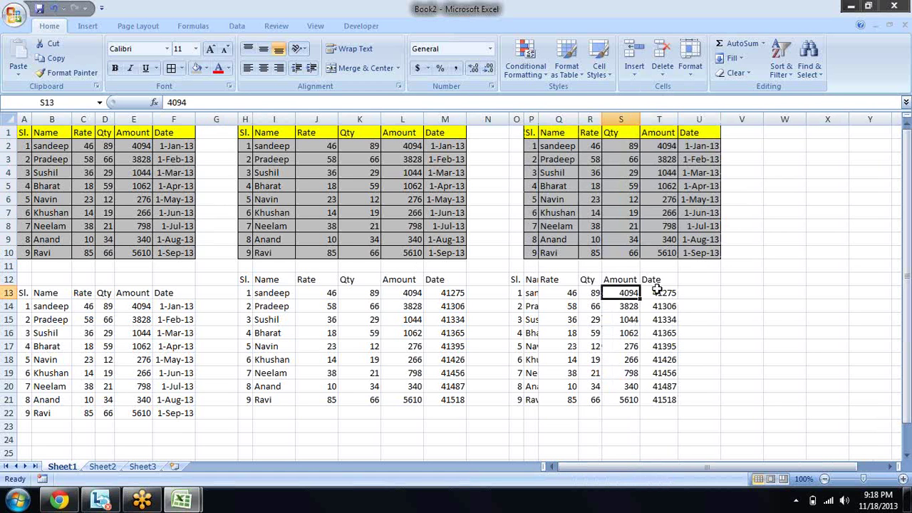
left_click(656, 292)
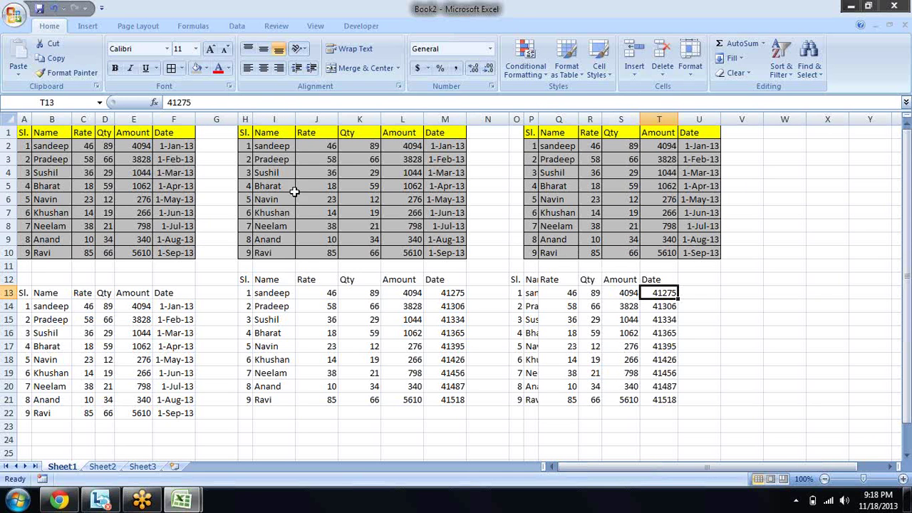
- Copy A1:F10 and paste only its Formats onto H12 via Paste Special
left_click_drag(26, 132, 178, 253)
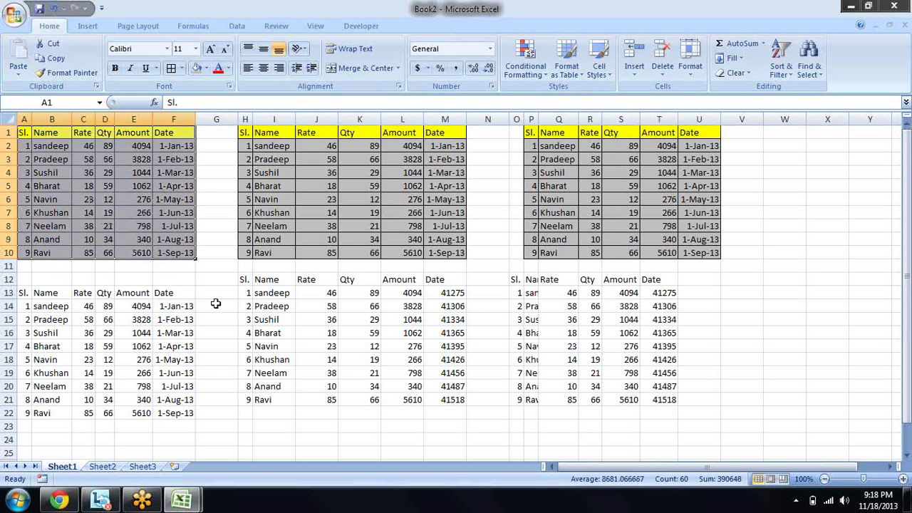
key("ctrl+c")
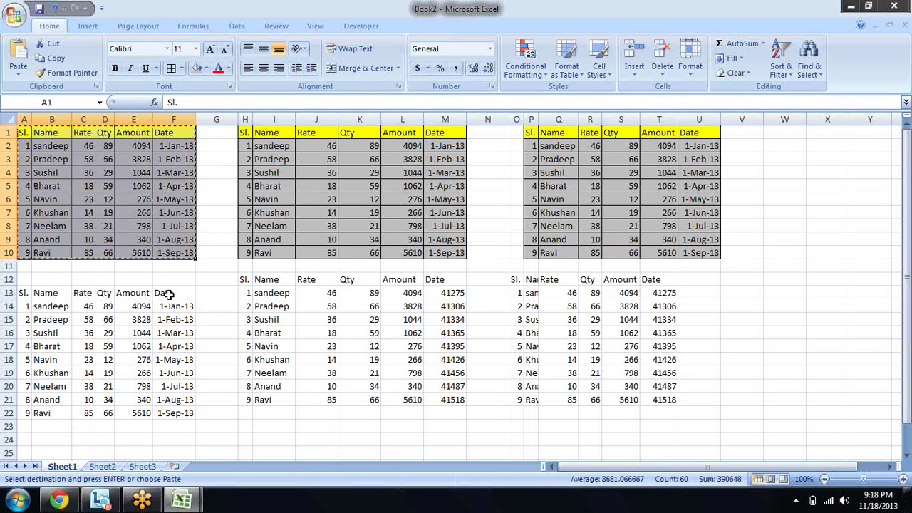
left_click(244, 279)
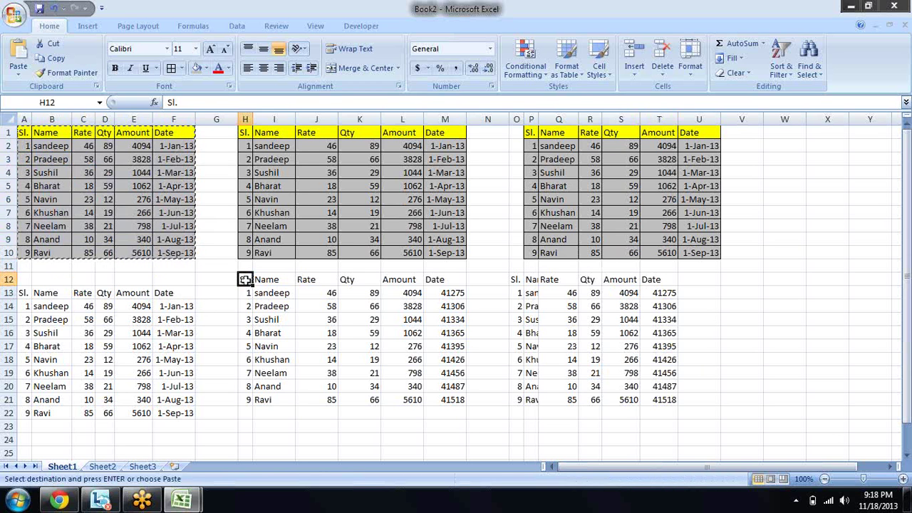
left_click(19, 73)
left_click(51, 178)
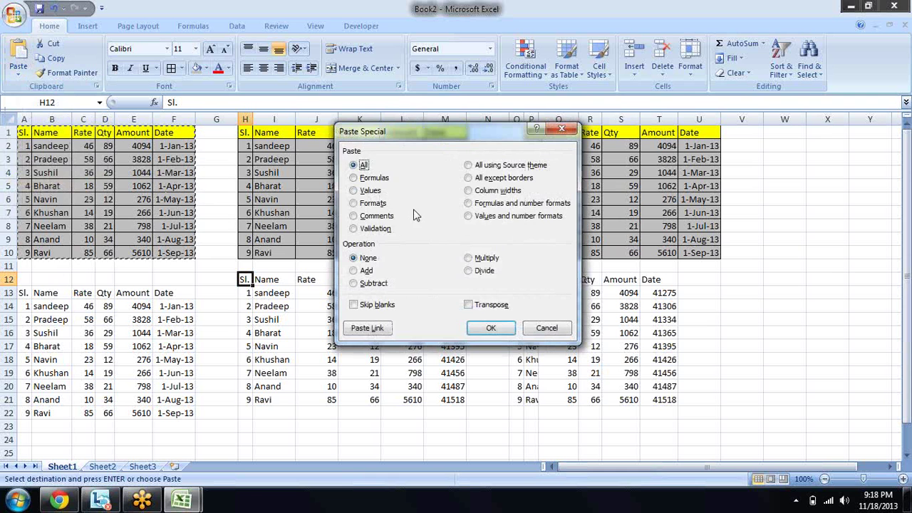
left_click(372, 203)
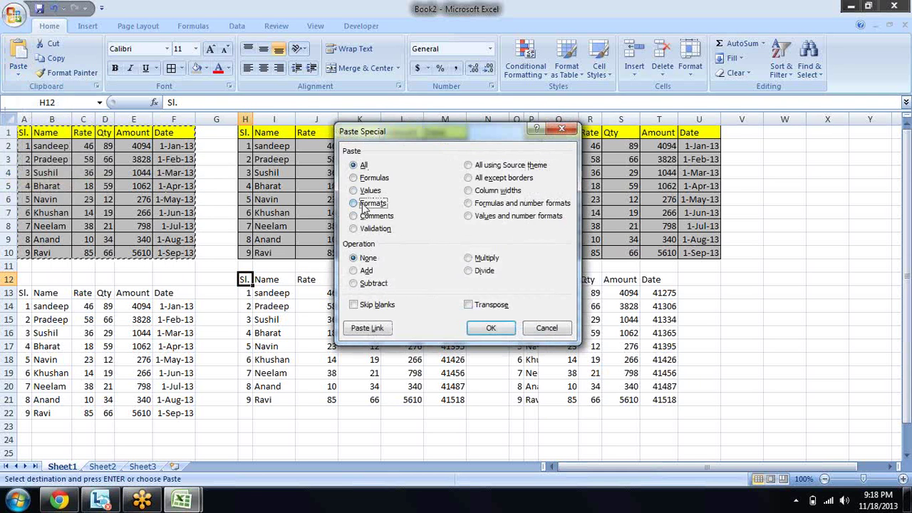
left_click(491, 329)
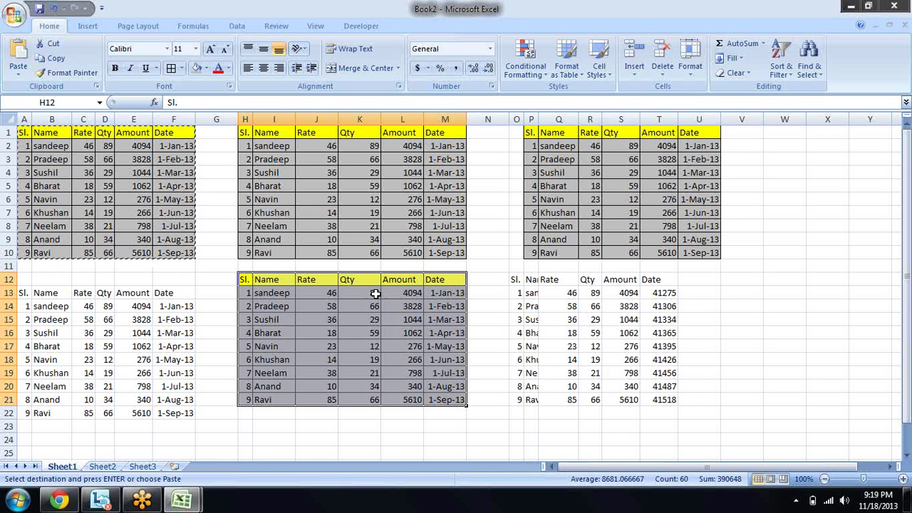
left_click(22, 73)
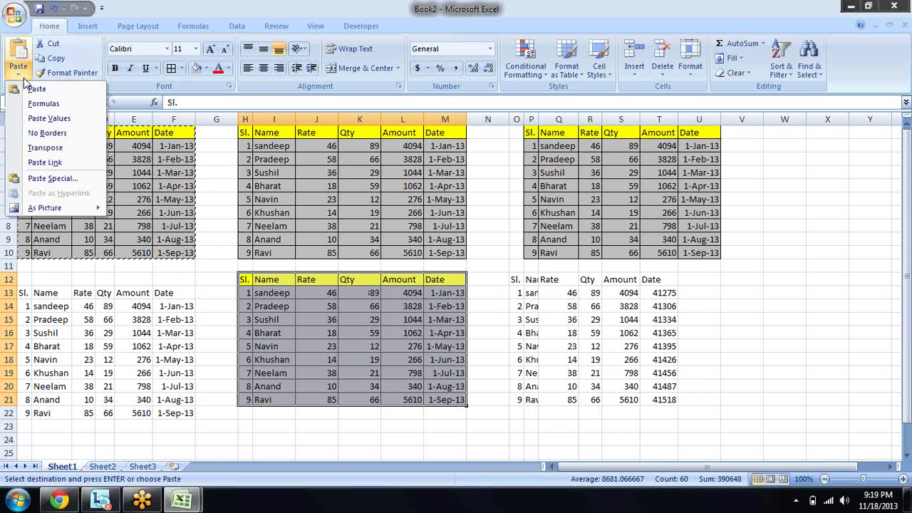
left_click(85, 179)
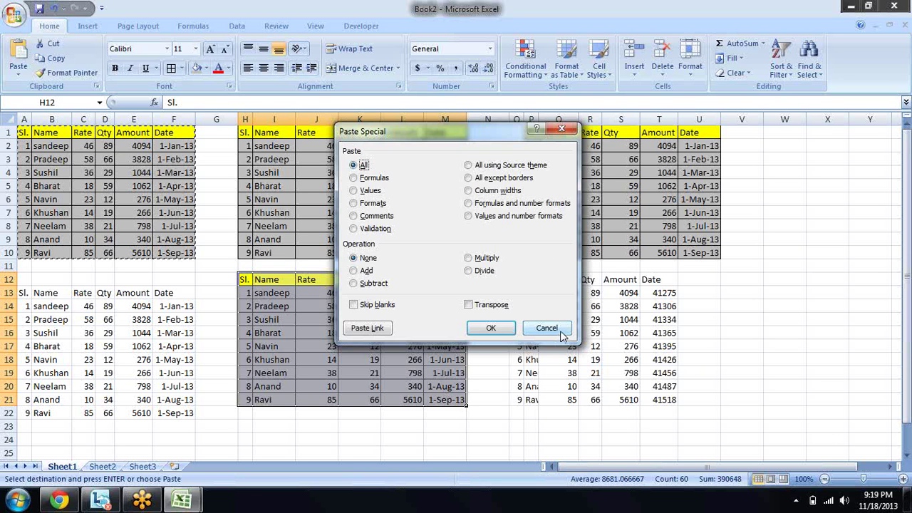
left_click(546, 328)
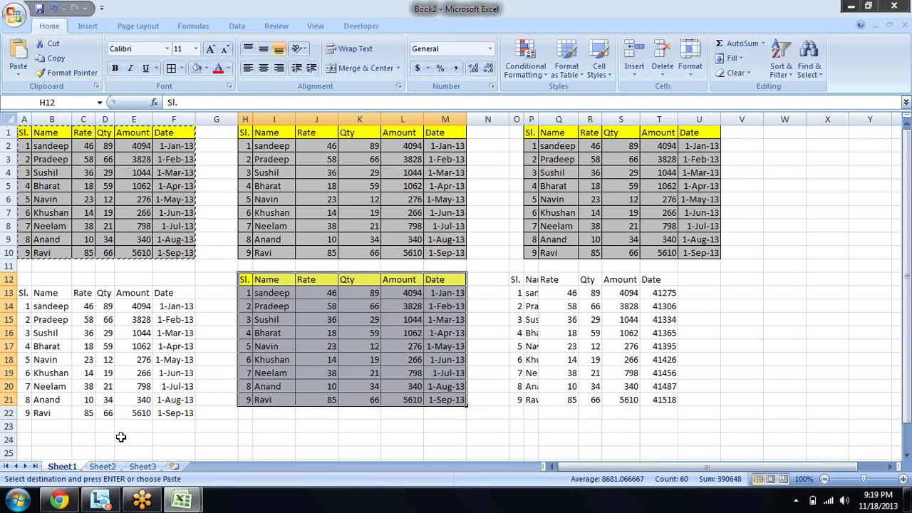
- On Sheet2, fill A1:H20 with the formula =RANDBETWEEN(10,90) in one go
left_click(111, 469)
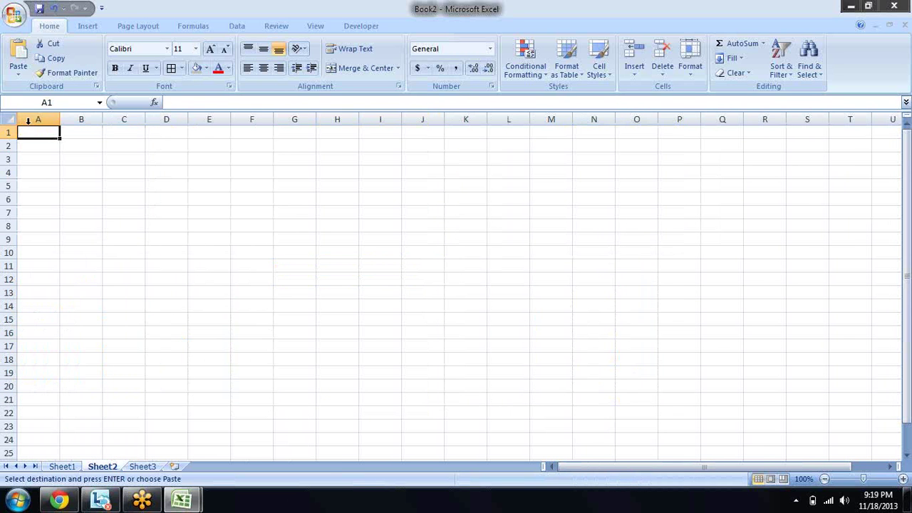
left_click_drag(38, 119, 124, 119)
left_click(11, 119)
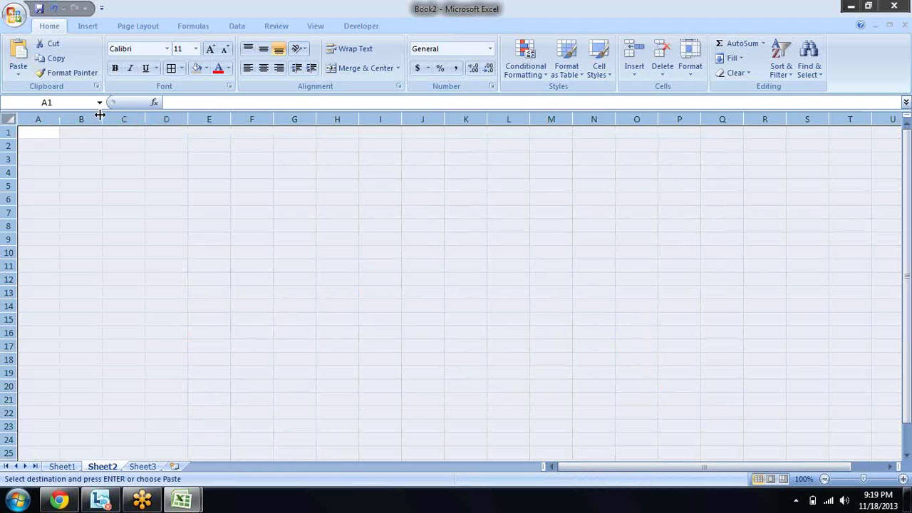
left_click(81, 146)
left_click_drag(44, 128, 335, 383)
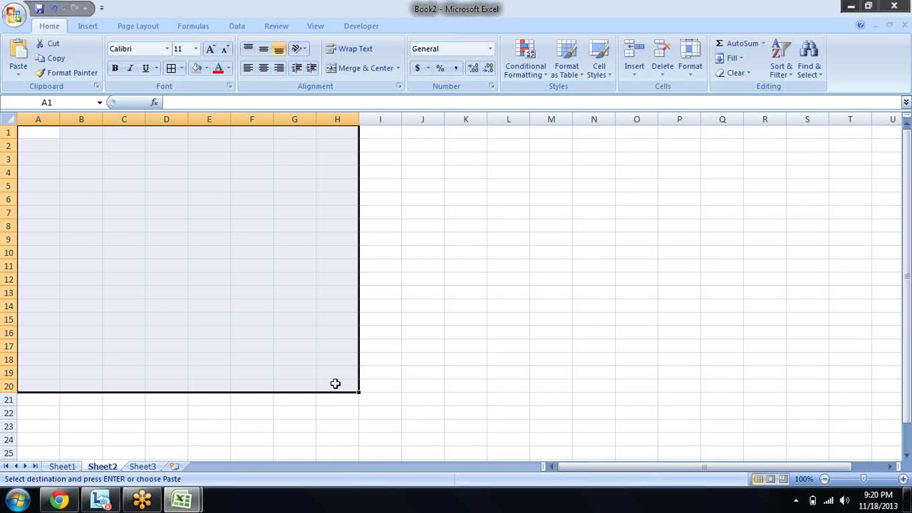
type("=ran")
key("Down")
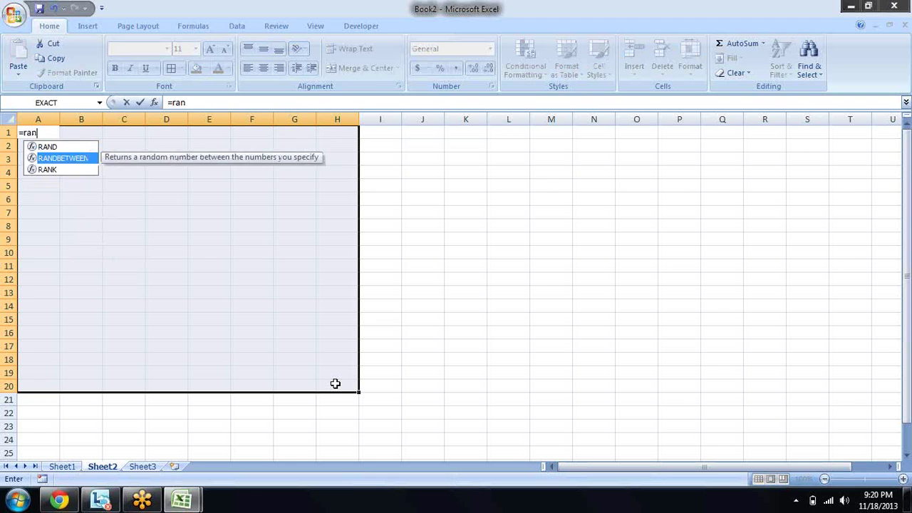
key("Tab")
type("10")
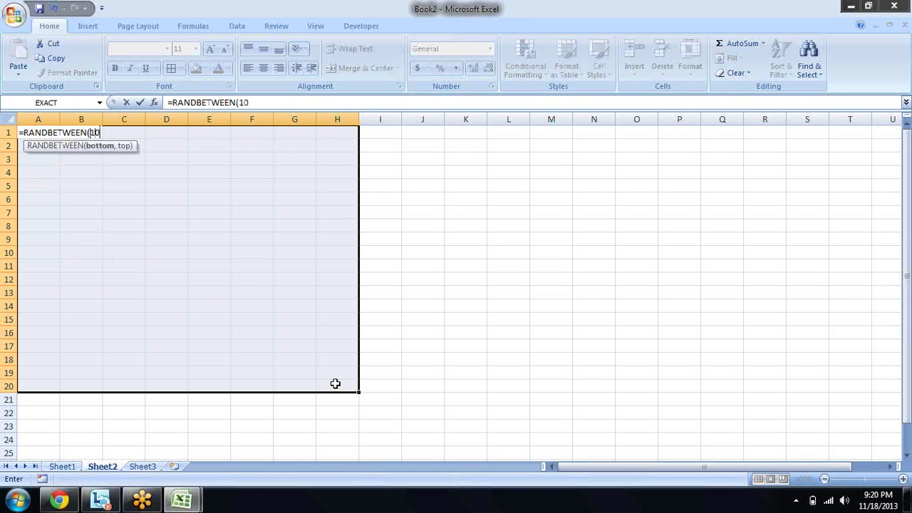
type(",90)")
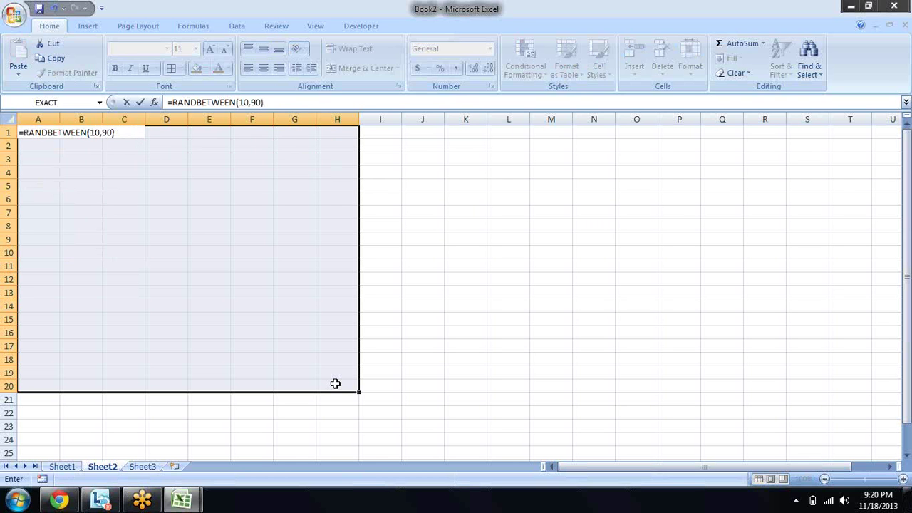
key("ctrl+Return")
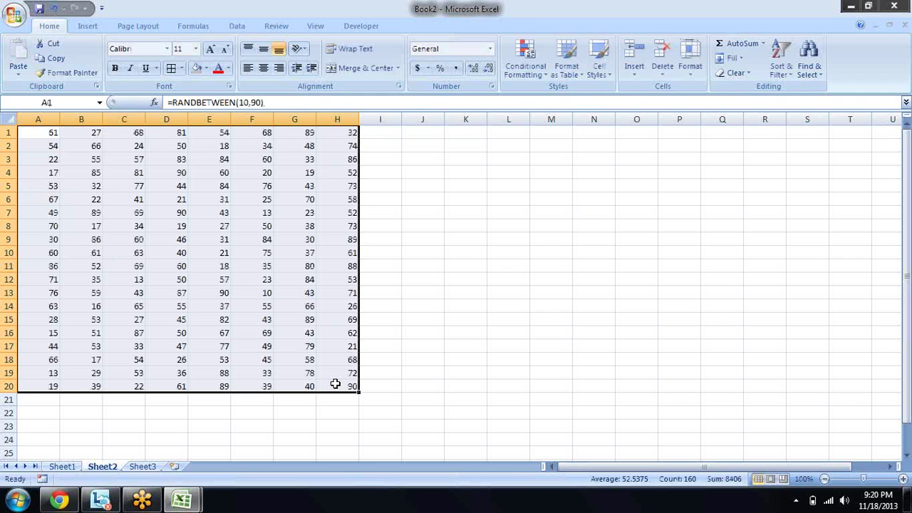
- Convert the random-number block to fixed values by pasting it over itself as values only
key("ctrl+c")
key("ctrl+alt+v")
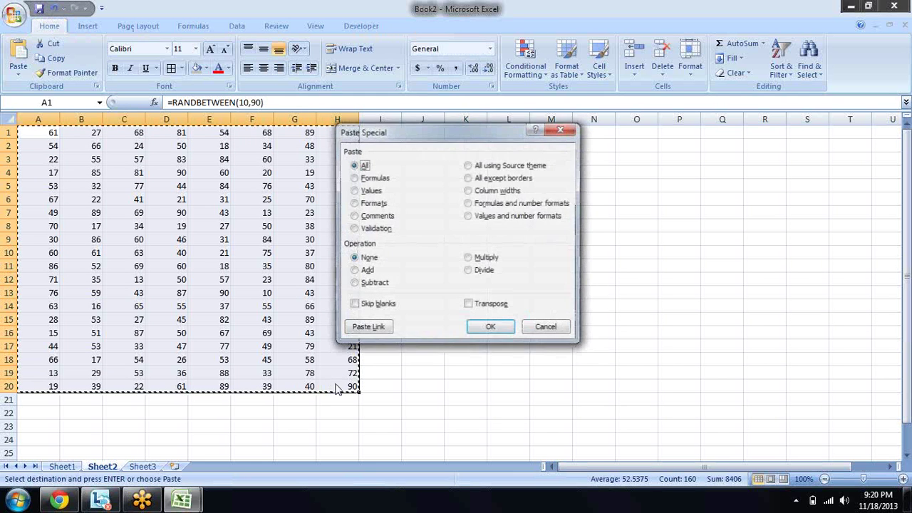
key("v")
key("Return")
key("Escape")
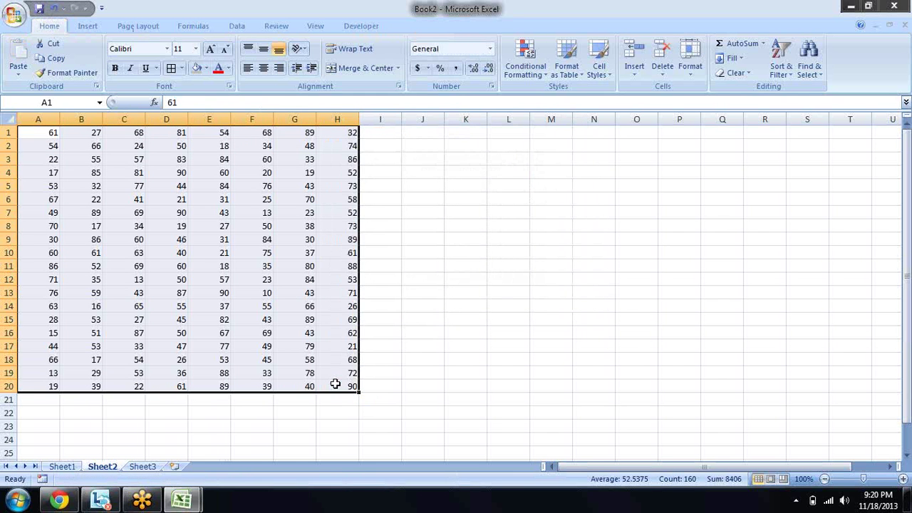
key("Right")
key("Right")
key("Right")
key("Left")
key("Left")
key("Left")
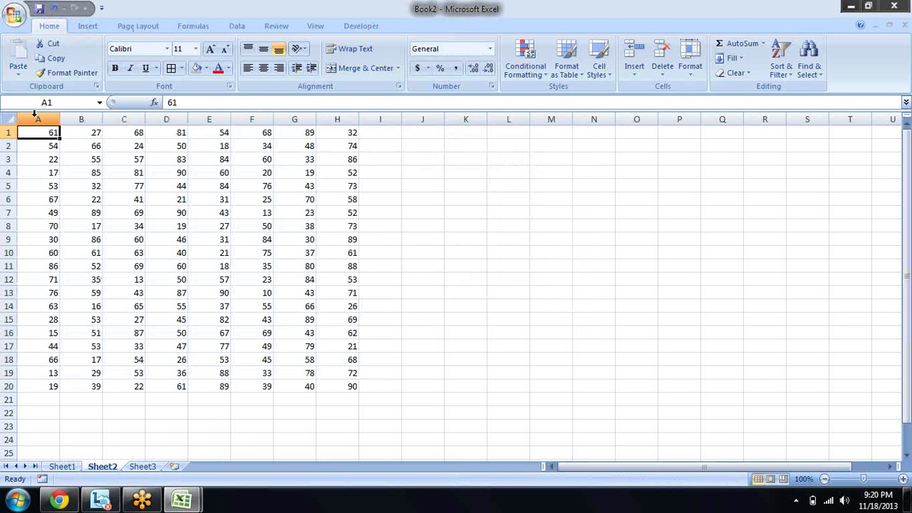
- Try autofitting columns A–H (undone), then reset rows 1–20 to default height
left_click_drag(34, 114, 320, 119)
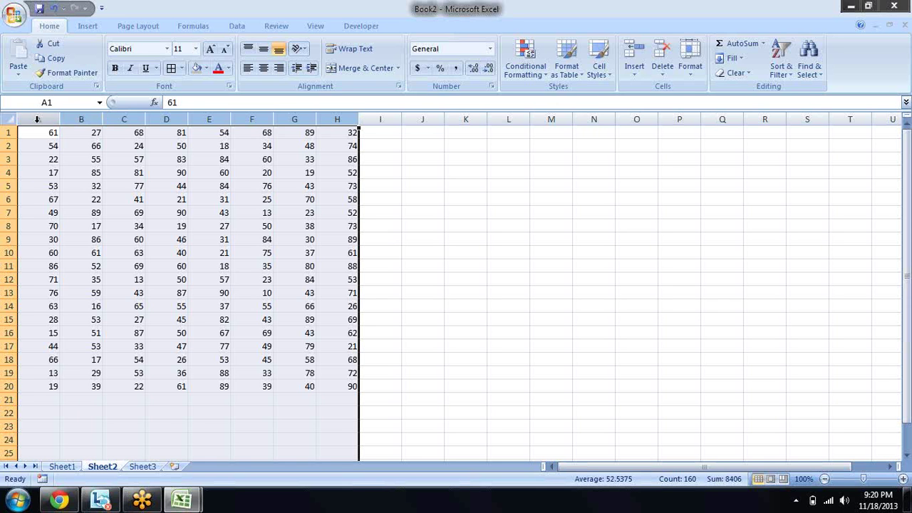
left_click_drag(37, 119, 364, 117)
double_click(360, 119)
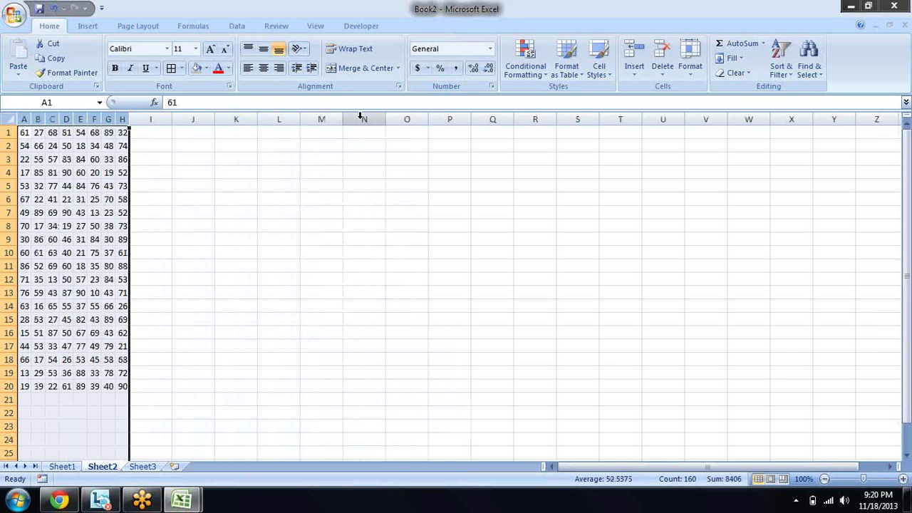
key("ctrl+z")
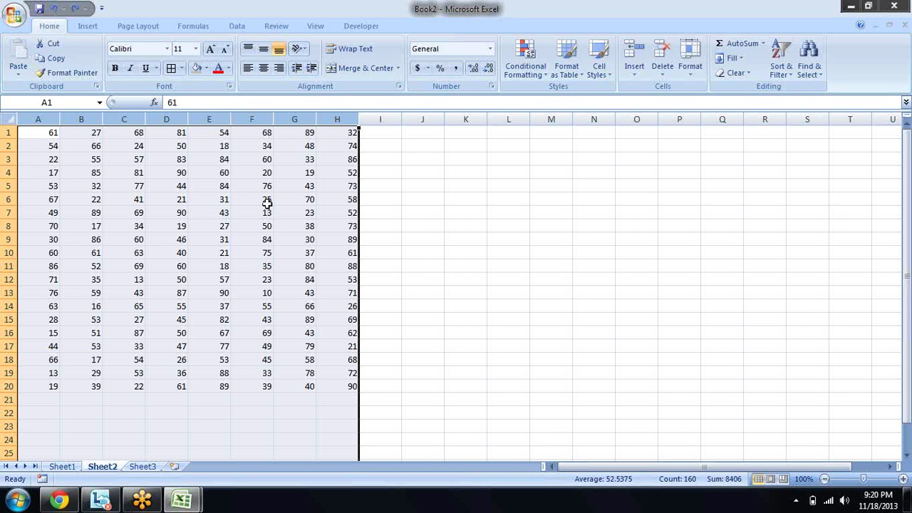
left_click_drag(7, 133, 9, 389)
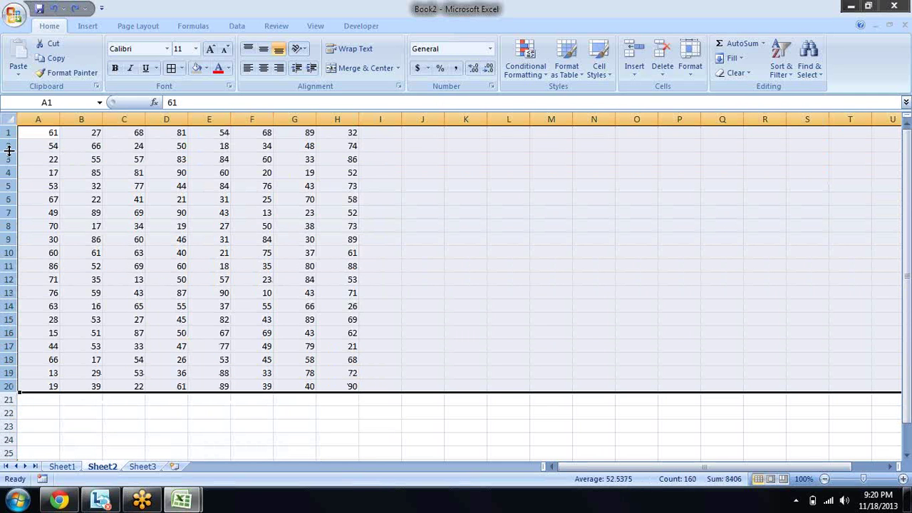
left_click_drag(9, 150, 7, 159)
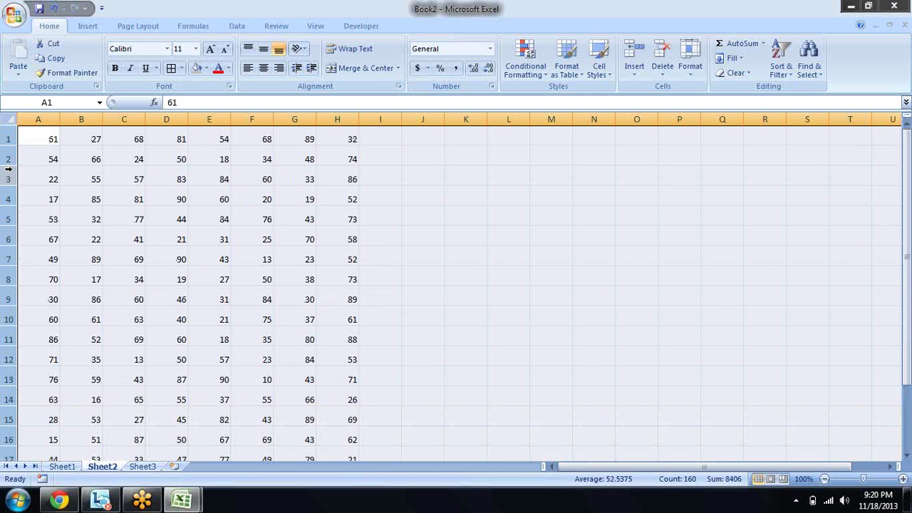
double_click(8, 163)
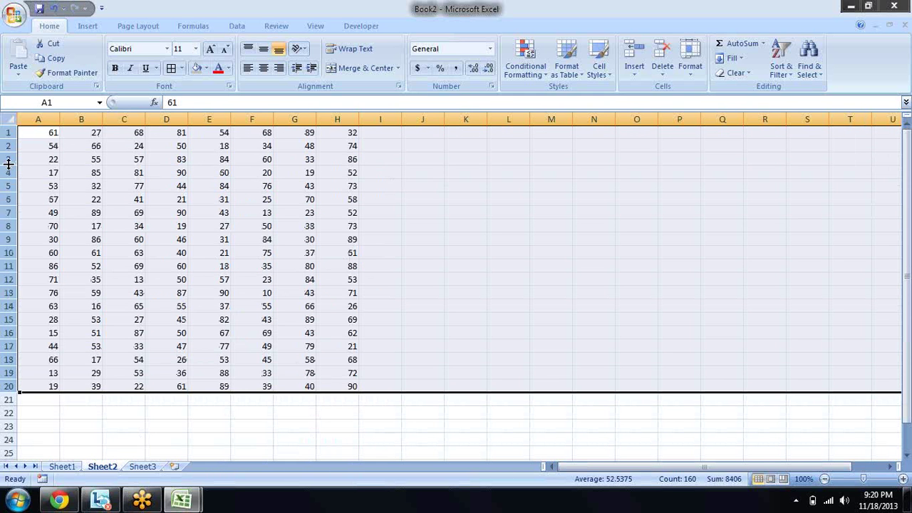
- Narrow columns A to H to about 20 pixels so the two-digit numbers fit tightly
mouse_move(60, 118)
left_mouse_down()
mouse_move(335, 110)
mouse_move(335, 118)
left_mouse_up()
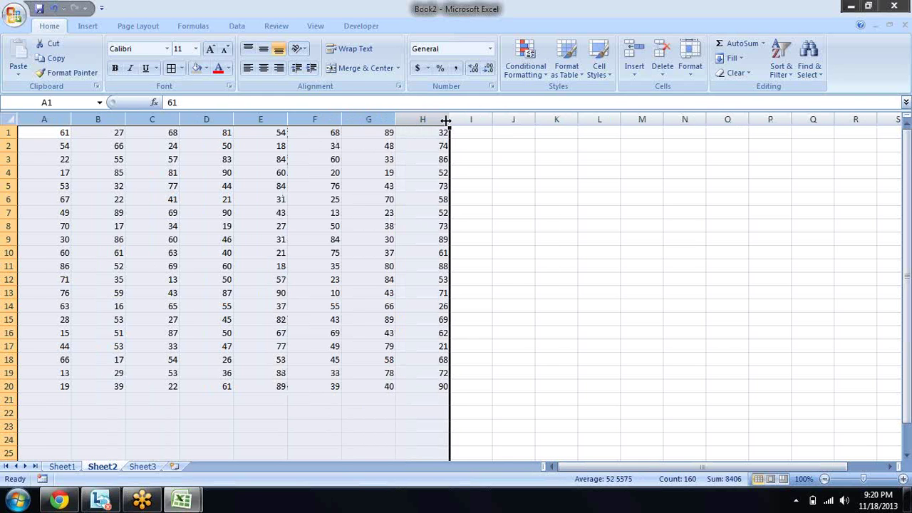
left_click_drag(445, 120, 411, 120)
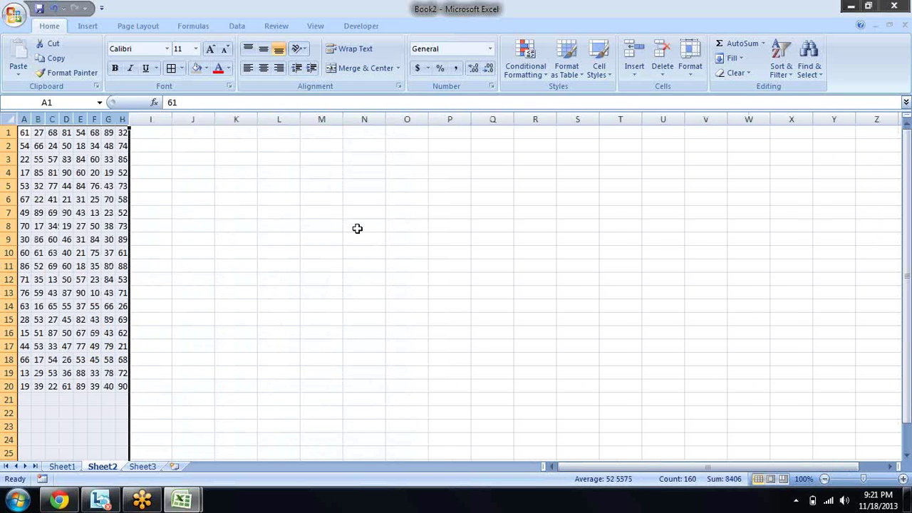
left_click(189, 248)
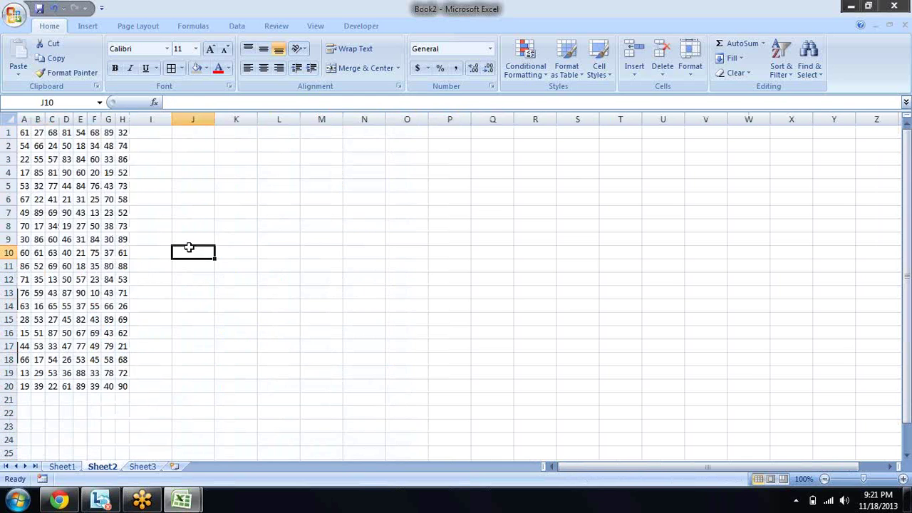
- On Sheet1, inspect the entries in Q4, P13, F15, R7 and S13
left_click(57, 467)
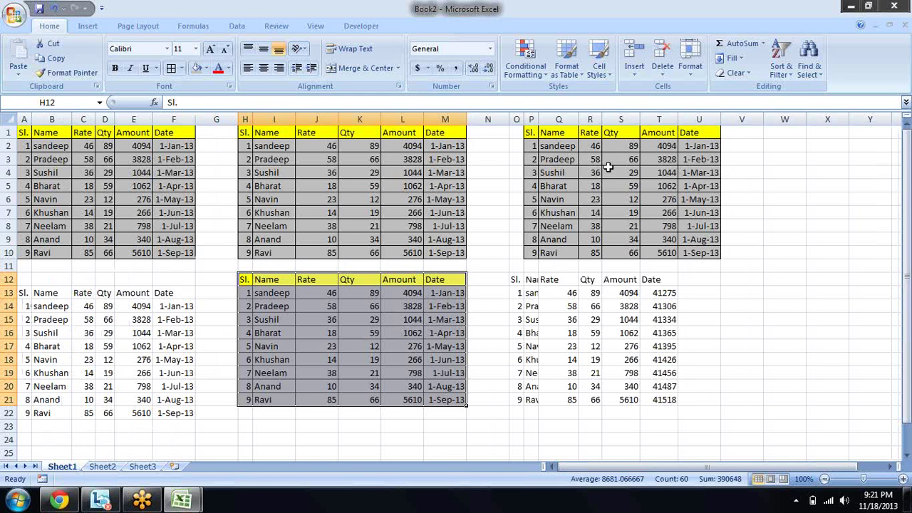
left_click(574, 175)
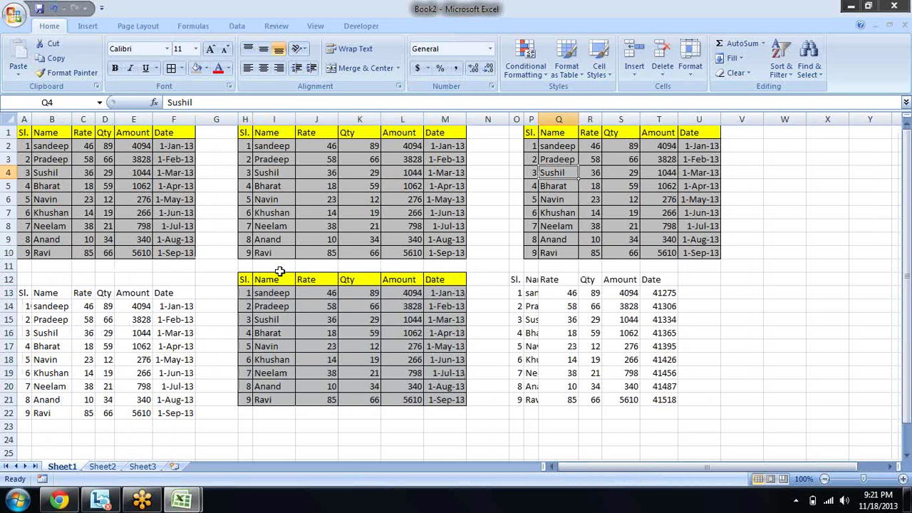
left_click(533, 294)
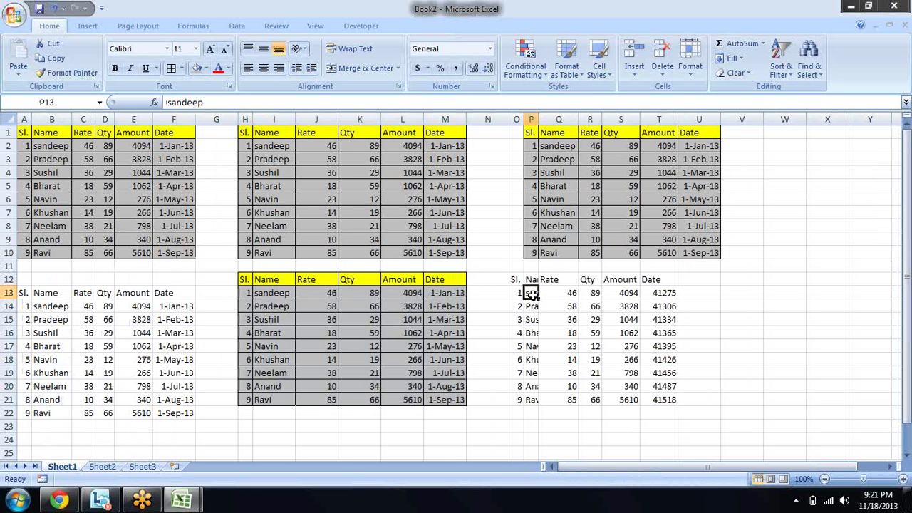
key("Down")
key("Down")
key("Down")
key("Down")
key("Down")
key("Down")
key("Down")
key("Down")
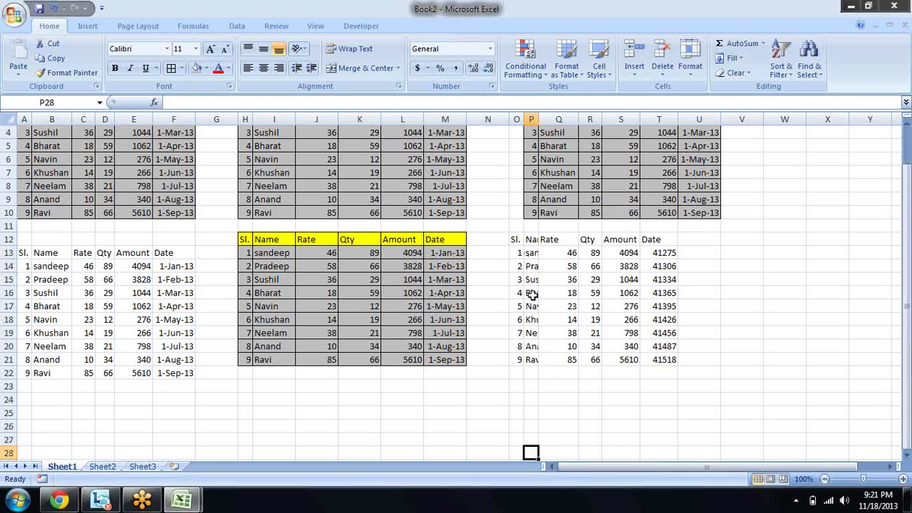
left_click(188, 278)
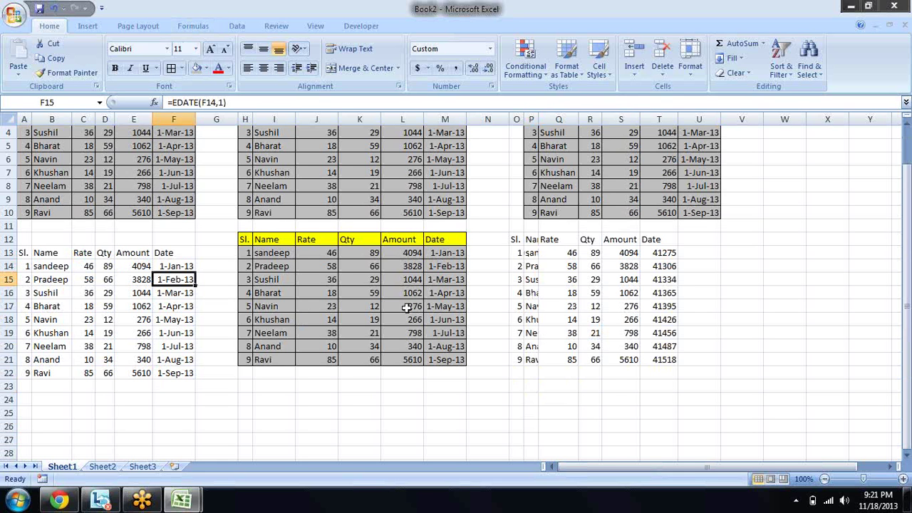
left_click(586, 173)
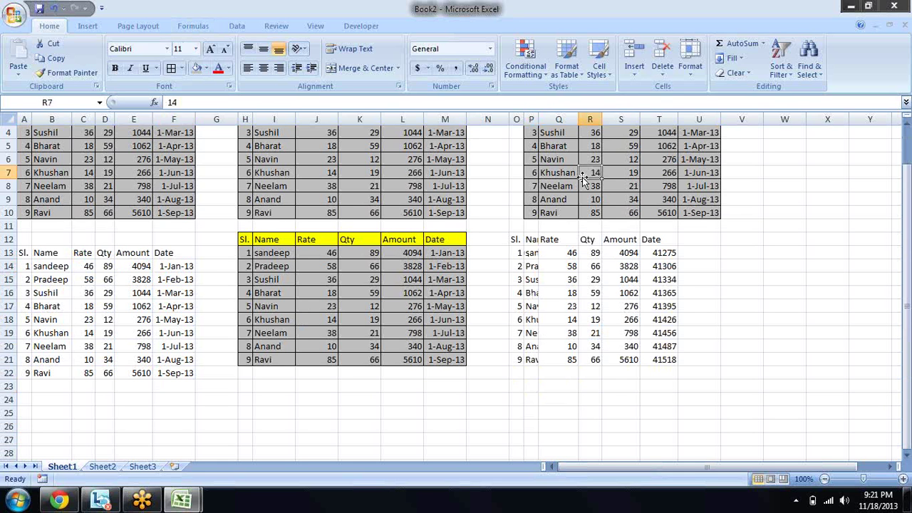
left_click(611, 252)
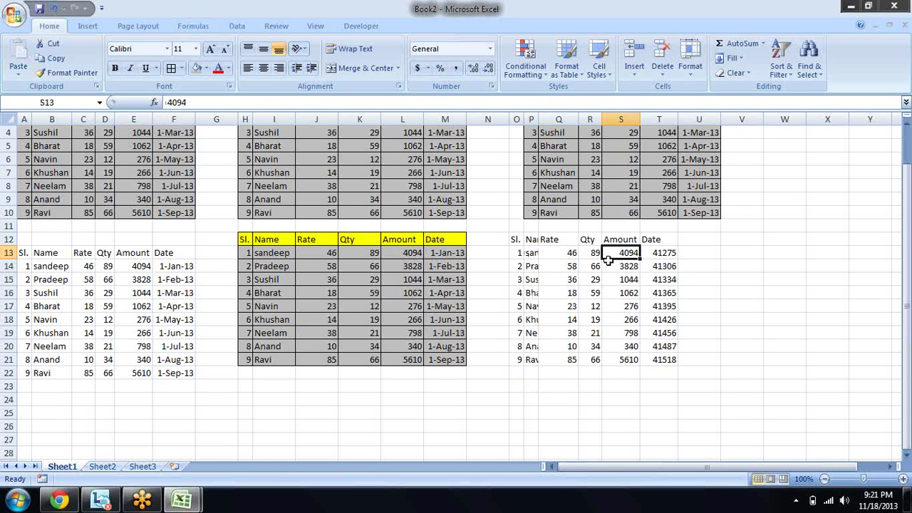
key("Left")
key("Left")
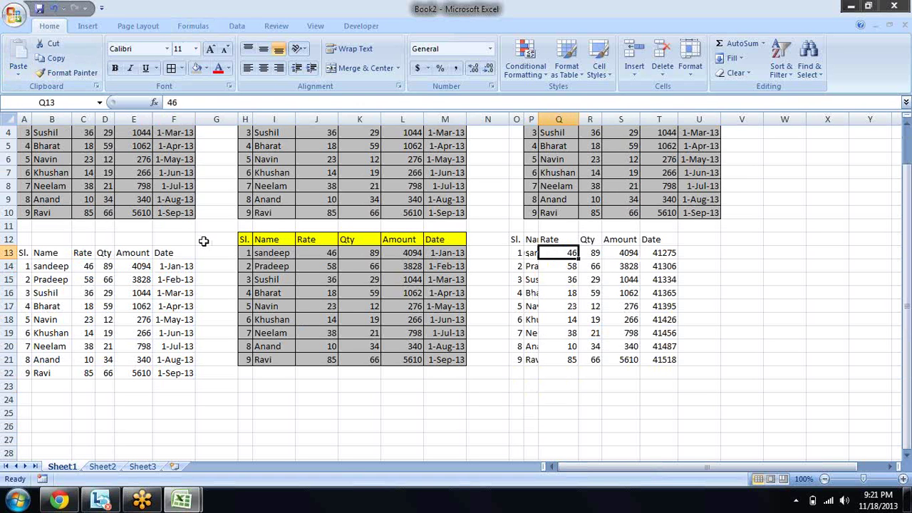
key("Left")
key("Left")
key("Left")
- Select the original sales table A1:F10 and copy it
key("Home")
key("Up")
key("ctrl+Up")
key("ctrl+Up")
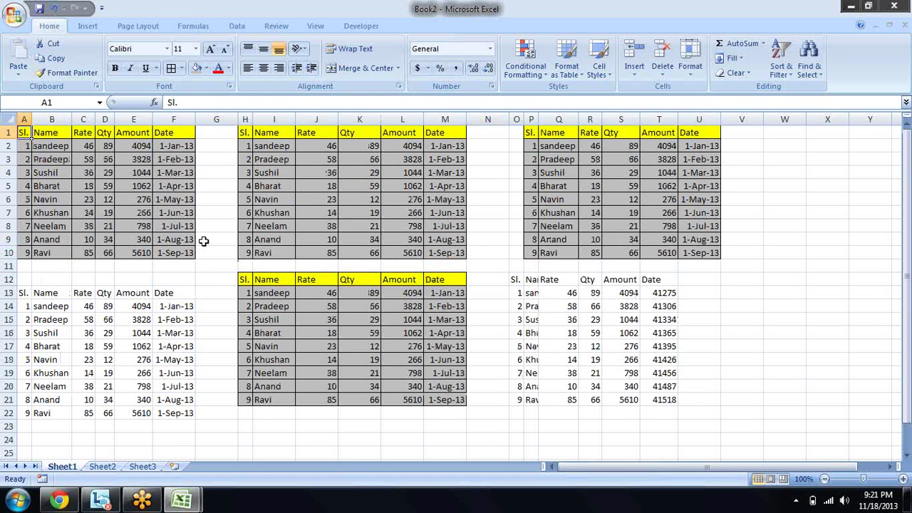
key("ctrl+shift+Right")
key("ctrl+shift+Down")
key("ctrl+c")
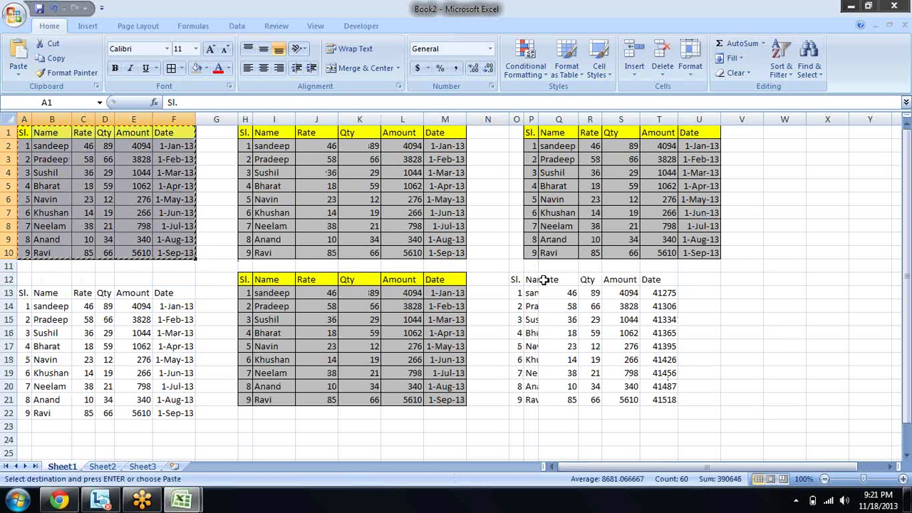
left_click(732, 284)
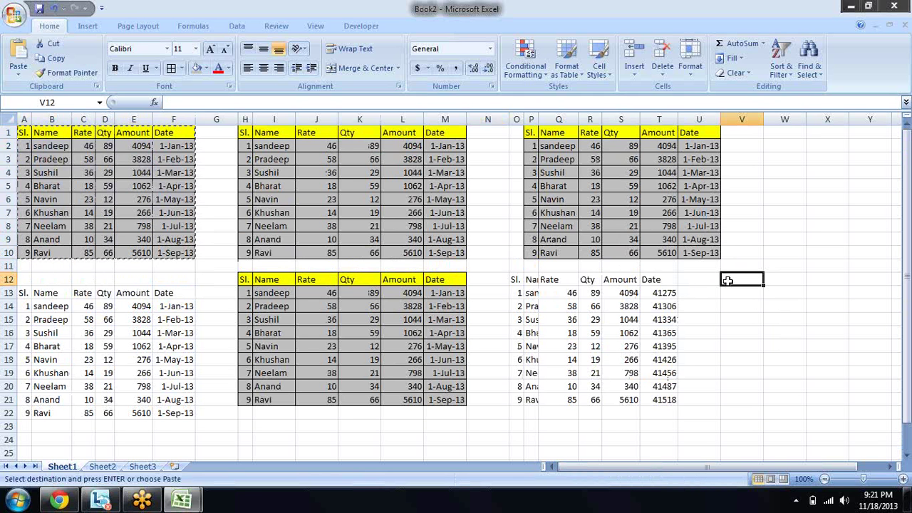
left_click(20, 71)
left_click(52, 178)
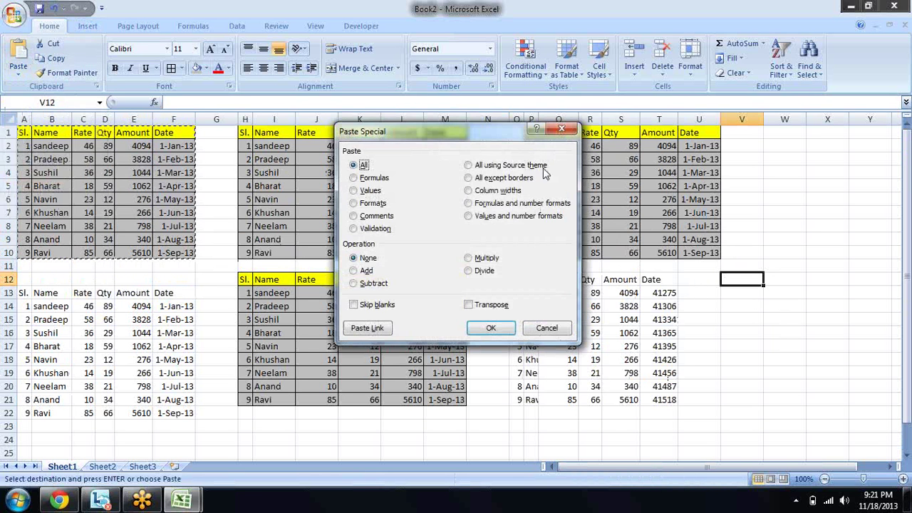
left_click(522, 178)
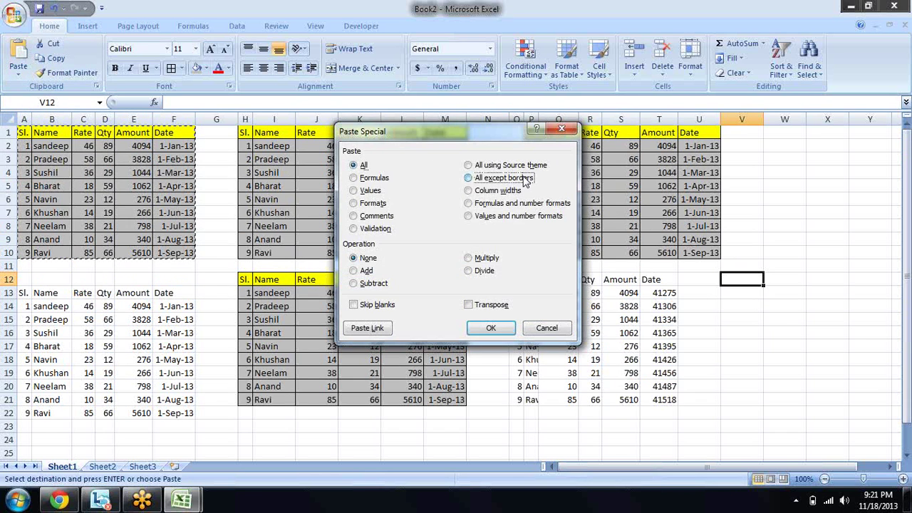
left_click(491, 328)
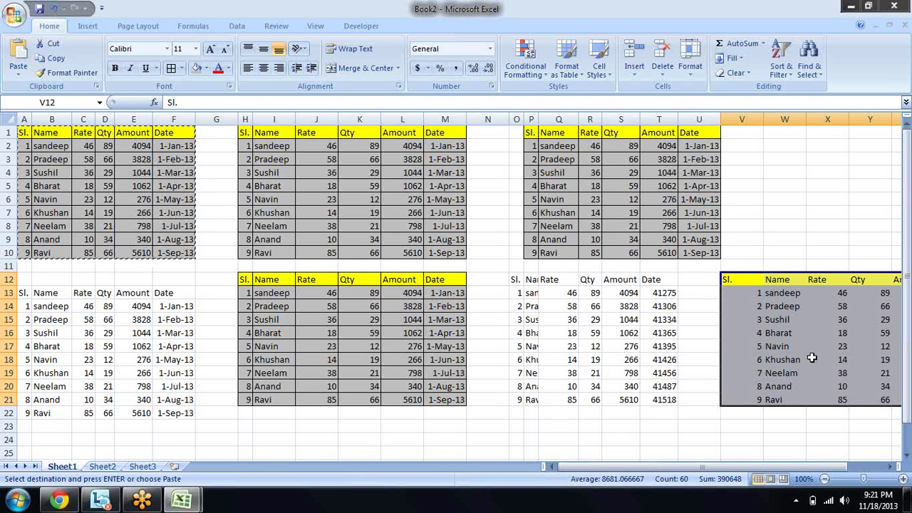
key("Down")
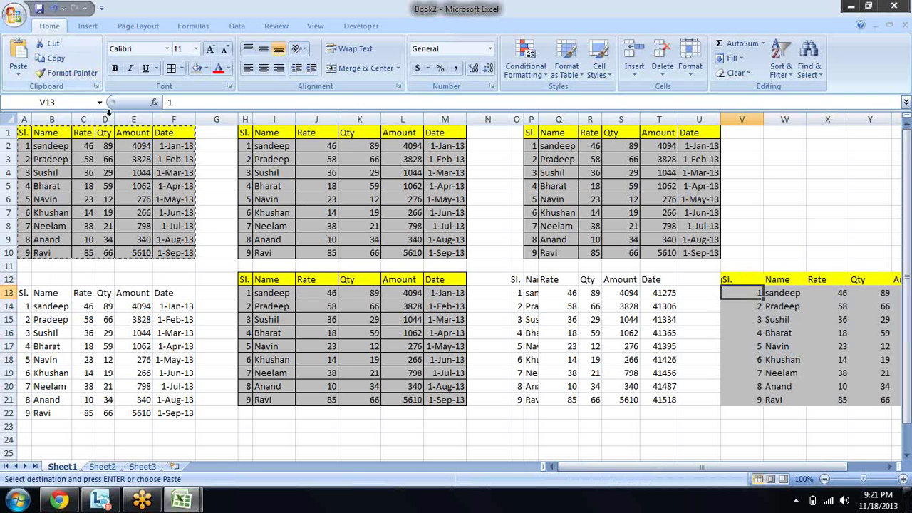
left_click(18, 75)
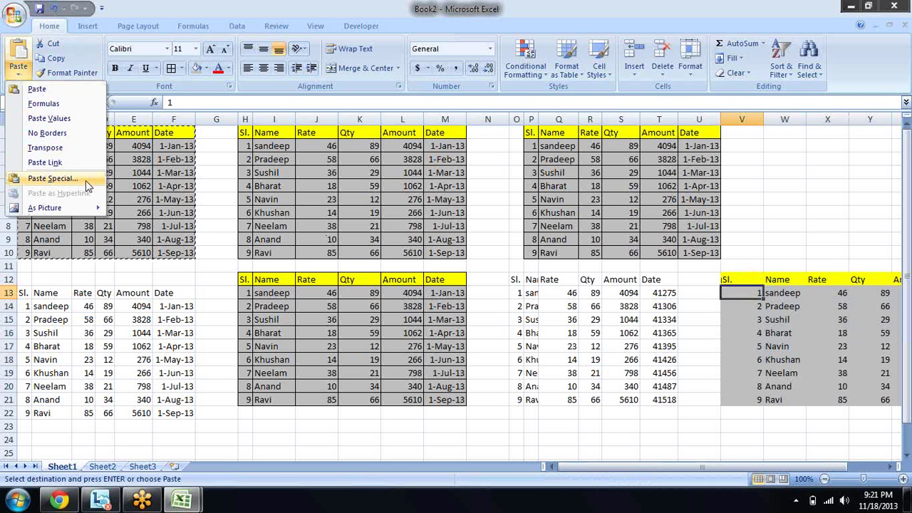
left_click(43, 183)
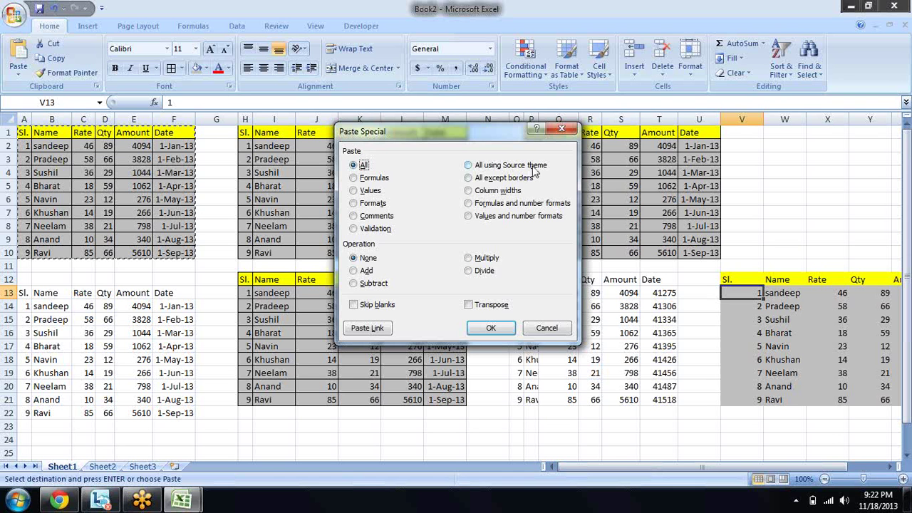
left_click(561, 129)
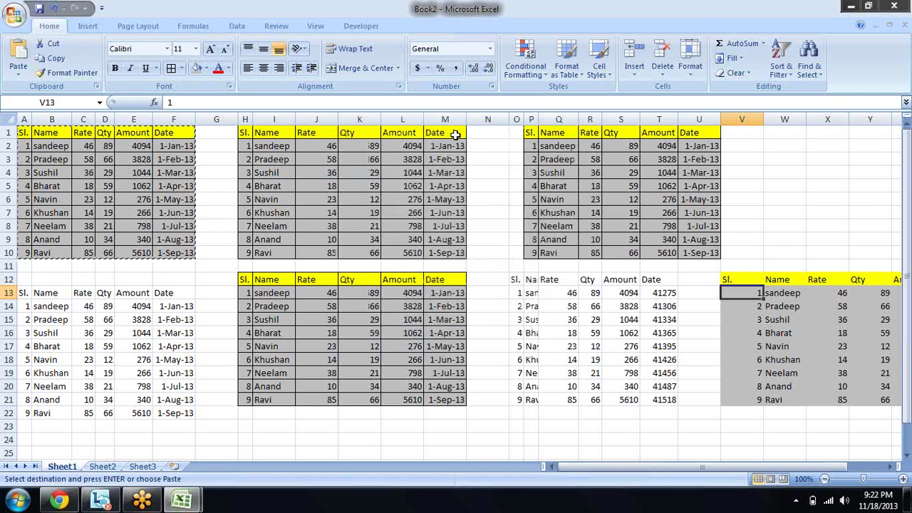
- Look through the Page Layout themes without changing them, cancel the pending copy, and select B2
left_click(158, 26)
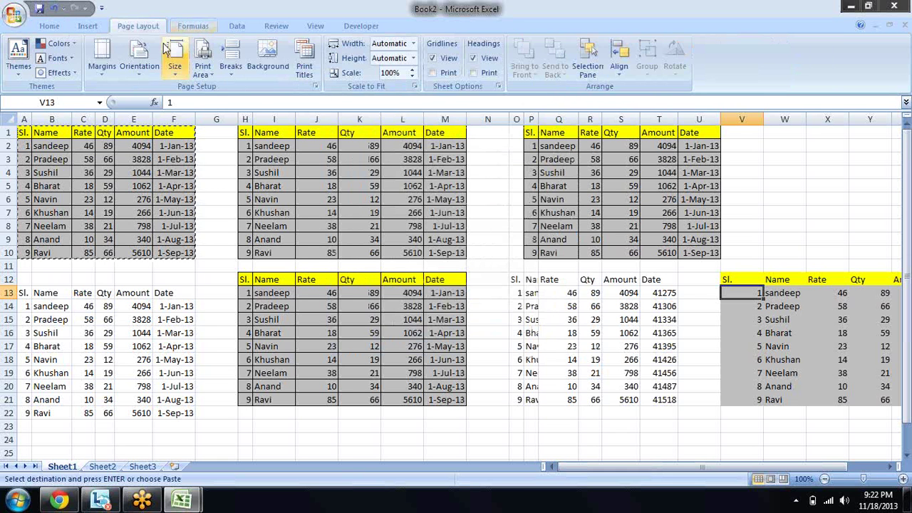
left_click(23, 77)
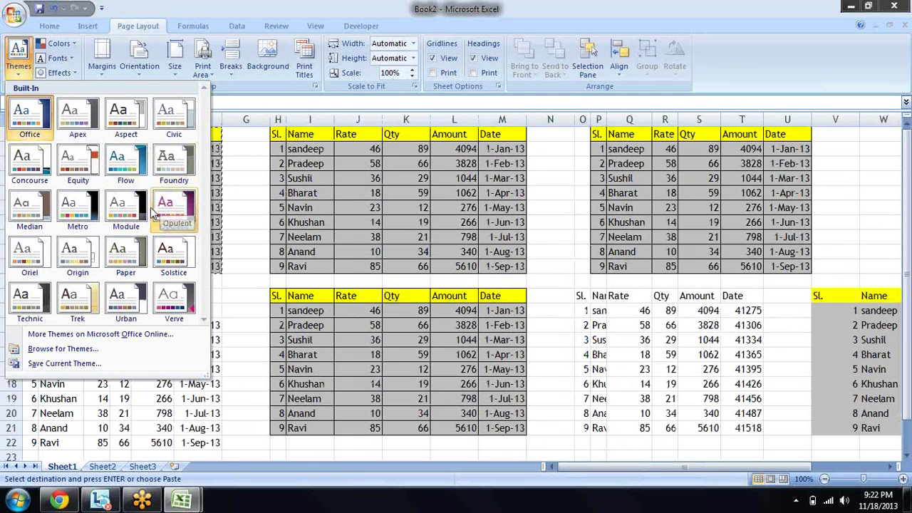
left_click(169, 255)
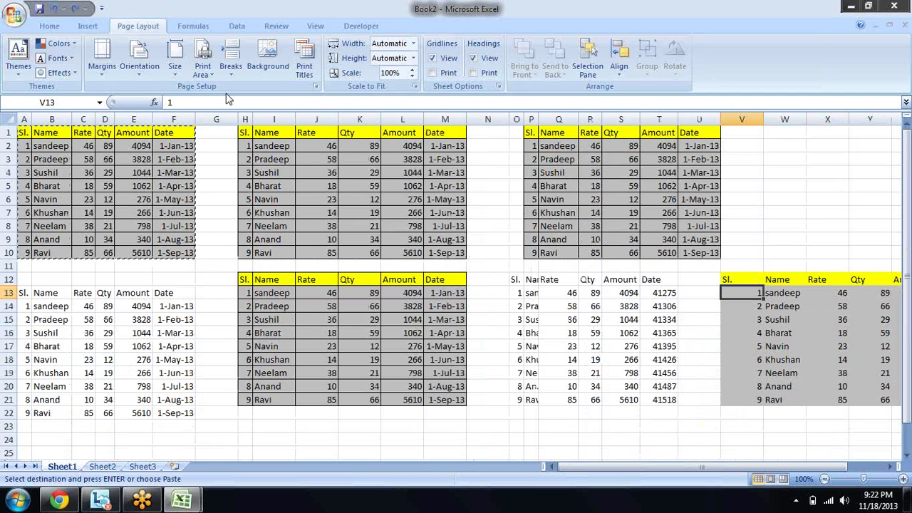
key("Escape")
left_click(54, 142)
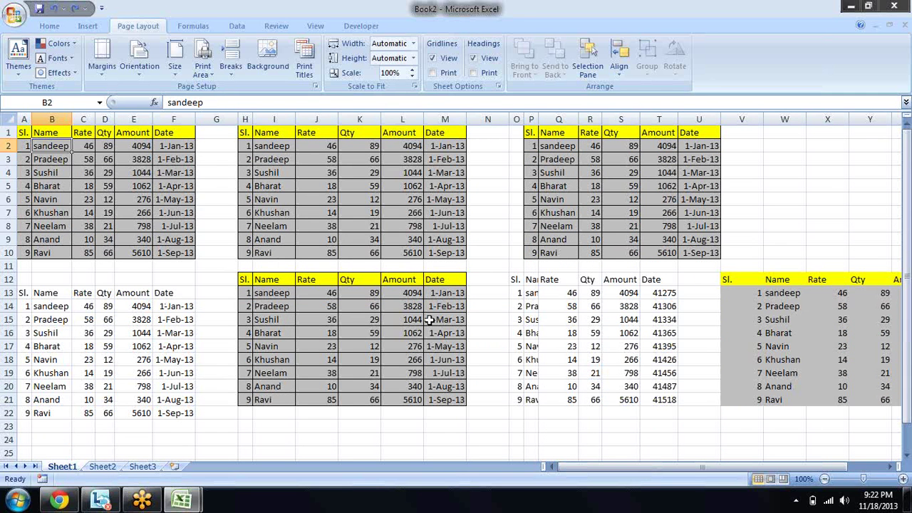
- On Sheet2, delete columns B through H, keeping only column A's numbers
left_click(106, 468)
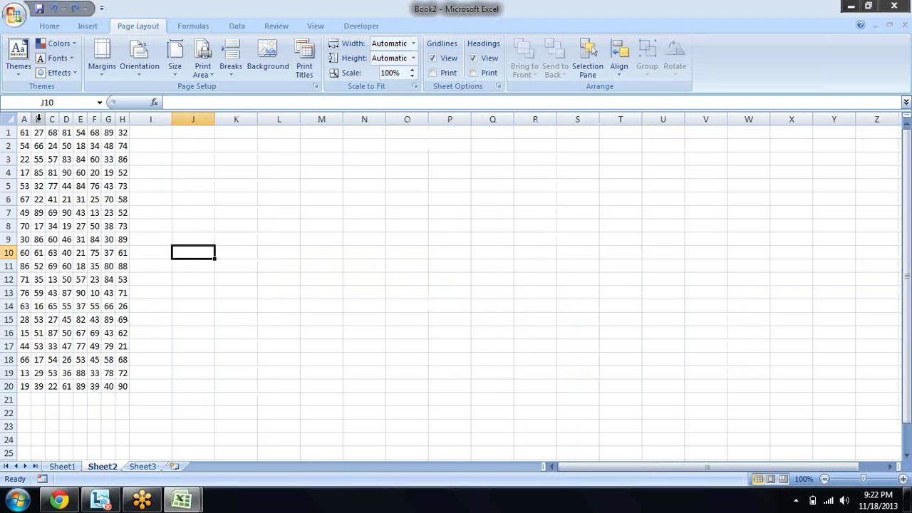
left_click_drag(38, 119, 127, 120)
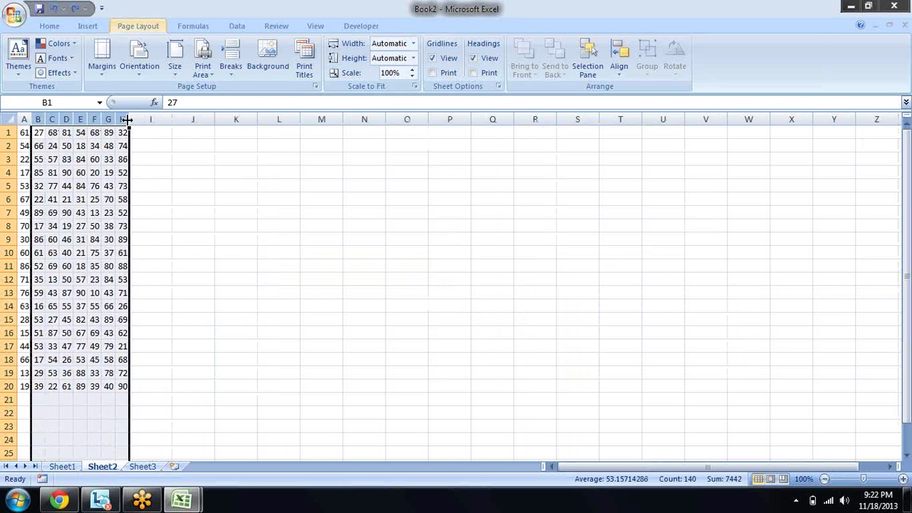
key("alt+e")
key("d")
key("Down")
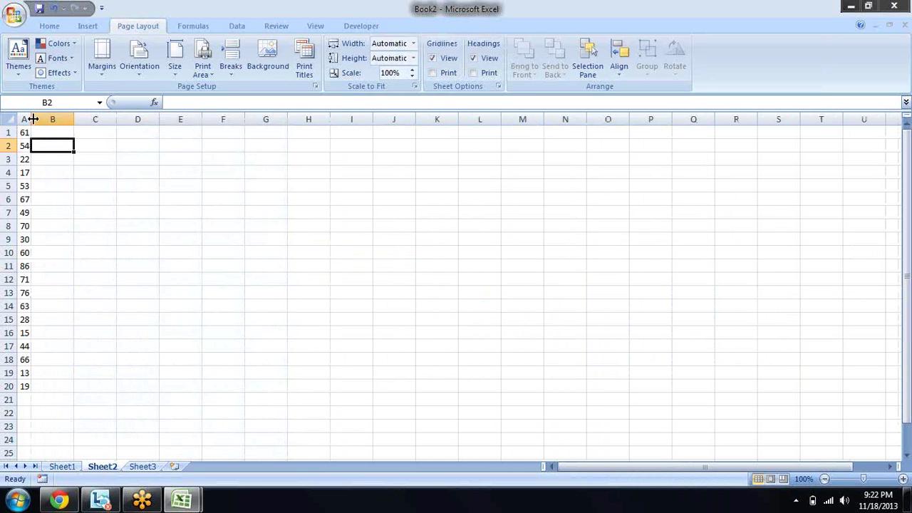
- Widen column A slightly and move to cell B1
left_click_drag(33, 119, 48, 119)
left_click(69, 133)
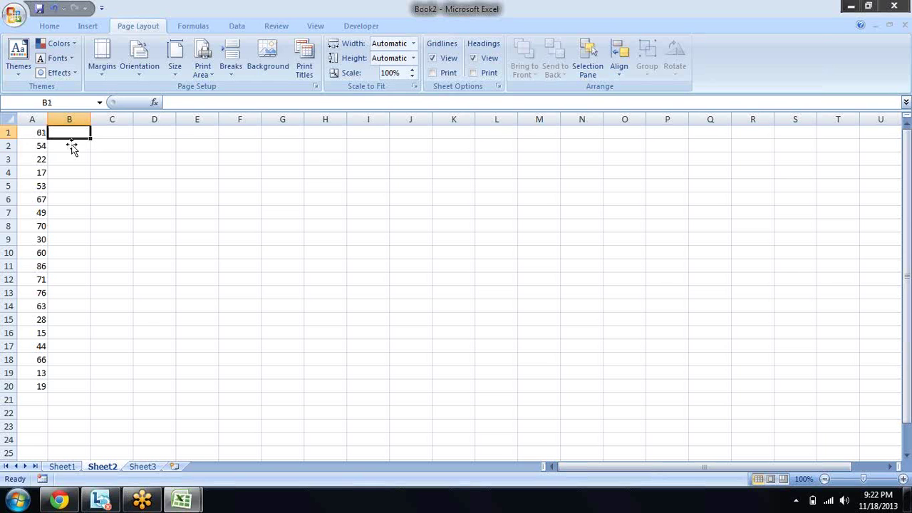
left_click(29, 147)
key("Down")
key("Down")
key("Up")
key("Up")
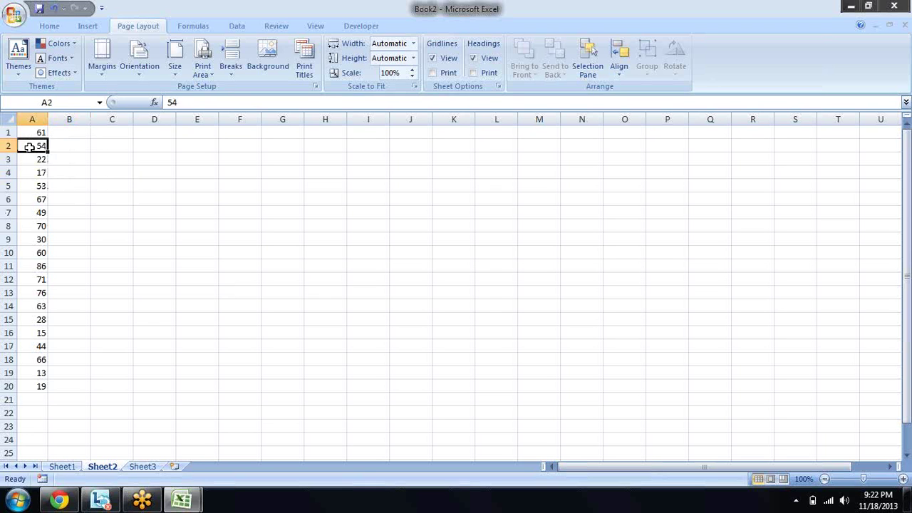
key("Up")
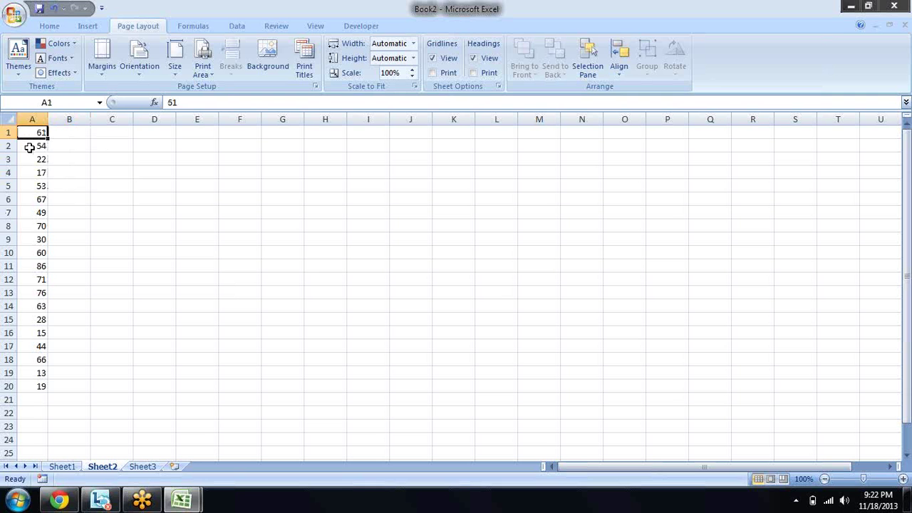
key("Right")
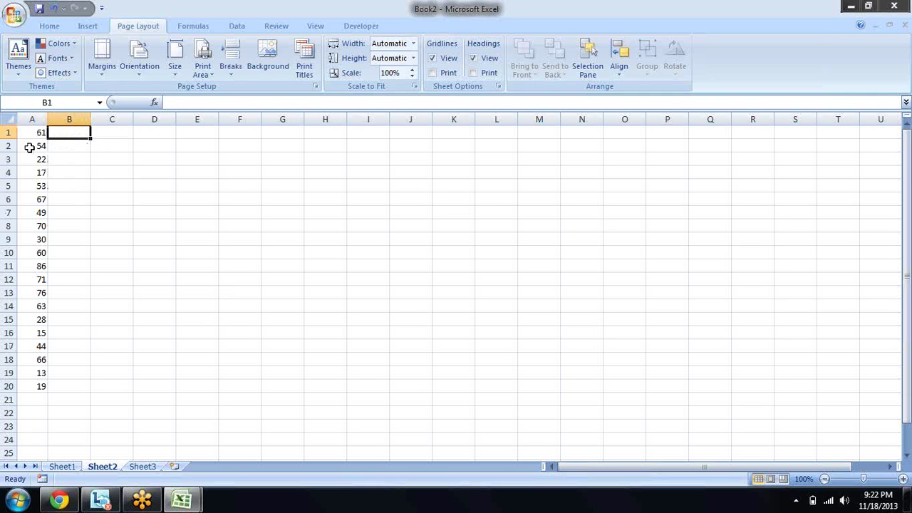
- Enter 23, 30, 90, 90, 30 and 40 in B1, B3, B6, B8, B10 and B13
type("23")
key("Down")
key("Down")
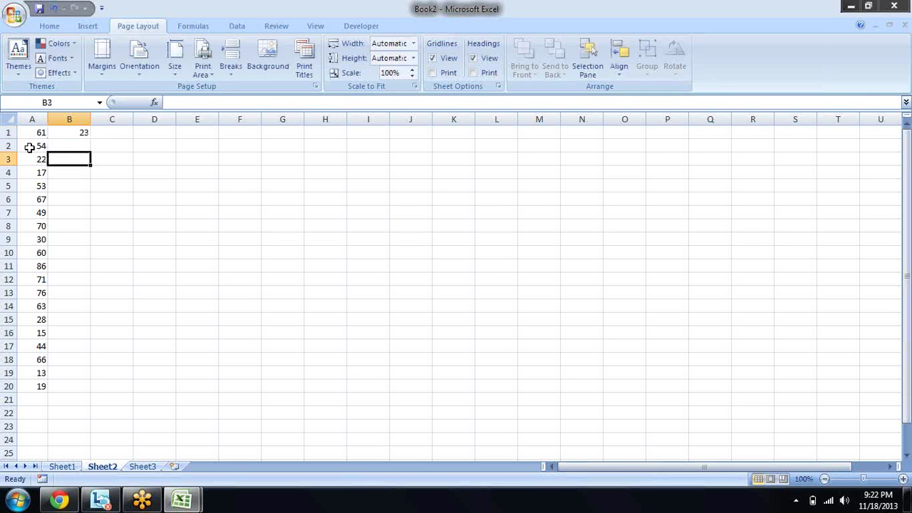
type("30")
key("Down")
key("Down")
key("Down")
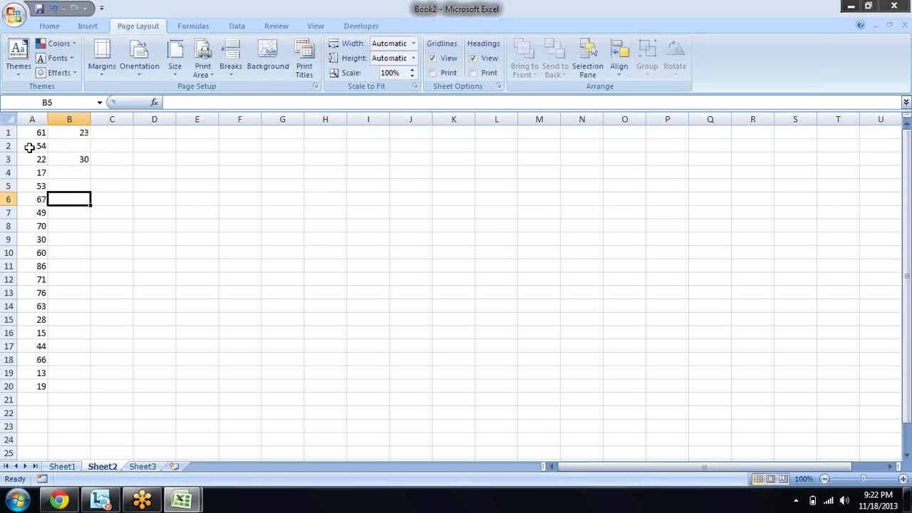
type("90")
key("Down")
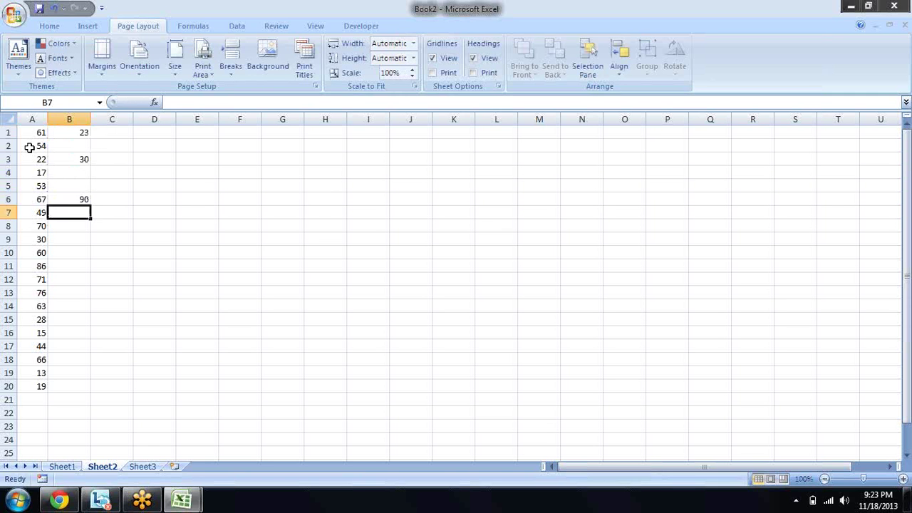
key("Down")
type("90")
key("Down")
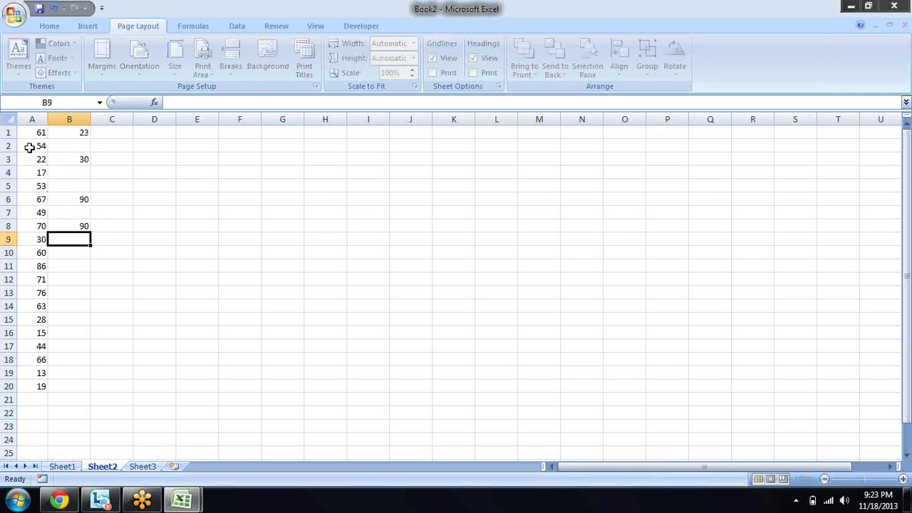
key("Down")
type("30")
key("Down")
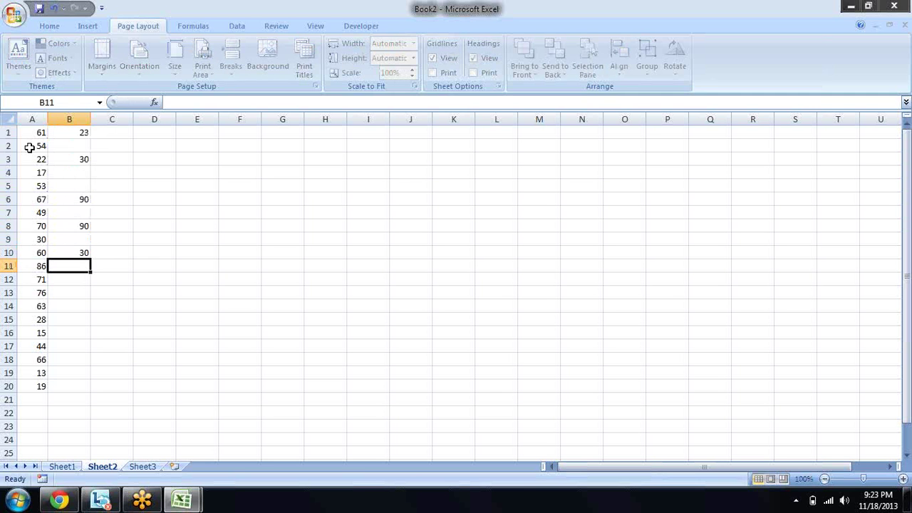
key("Down")
key("Down")
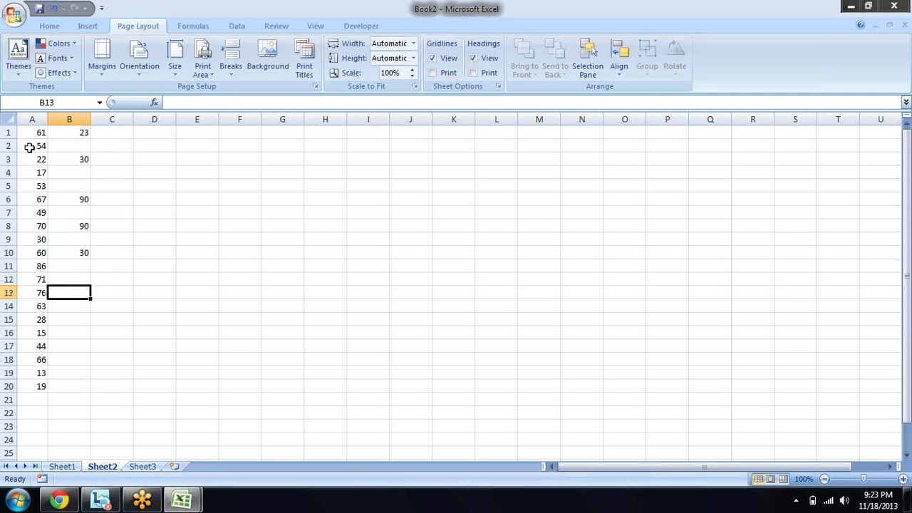
type("40")
key("Down")
key("Up")
key("Up")
key("Up")
key("Up")
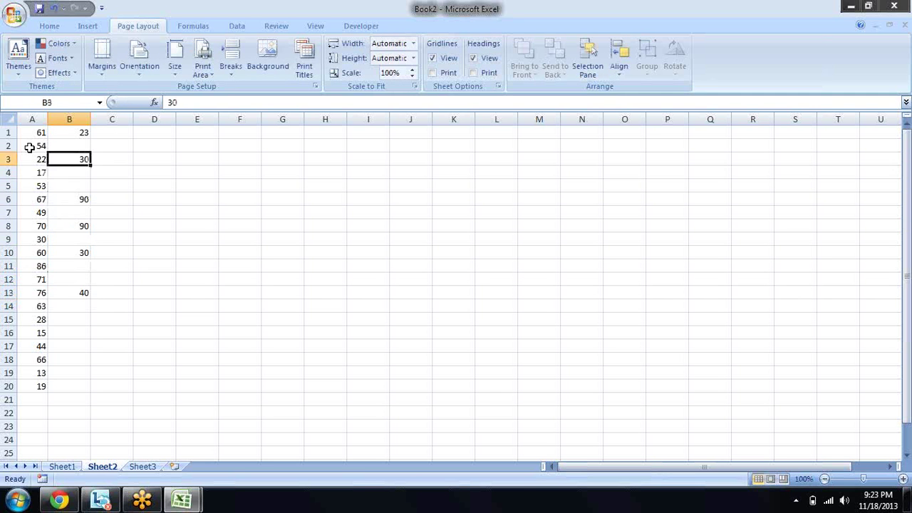
key("Up")
key("Up")
- Review the entries by moving across row 1 and down column B to row 7
key("Right")
key("Right")
key("Left")
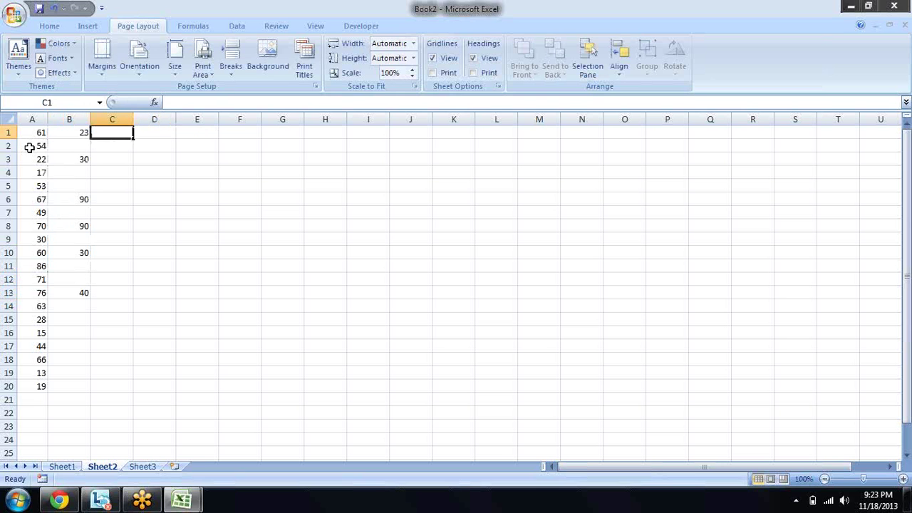
key("Left")
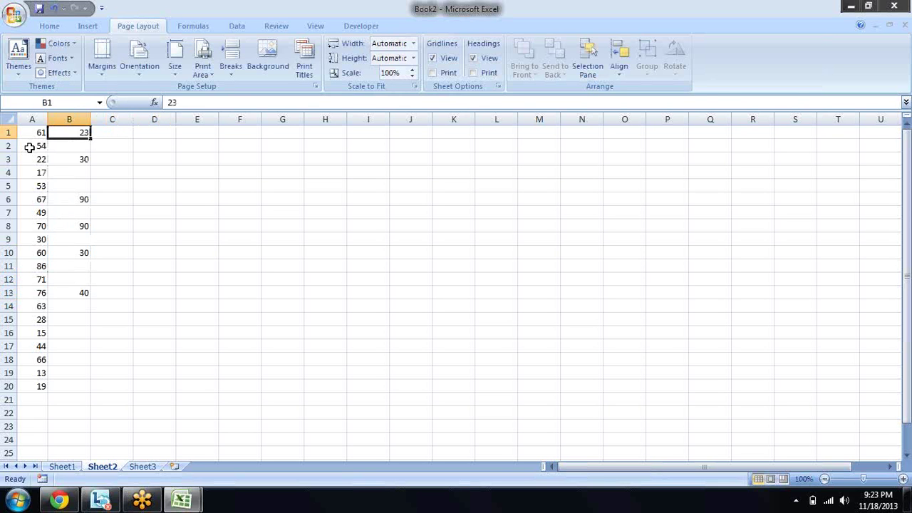
key("Right")
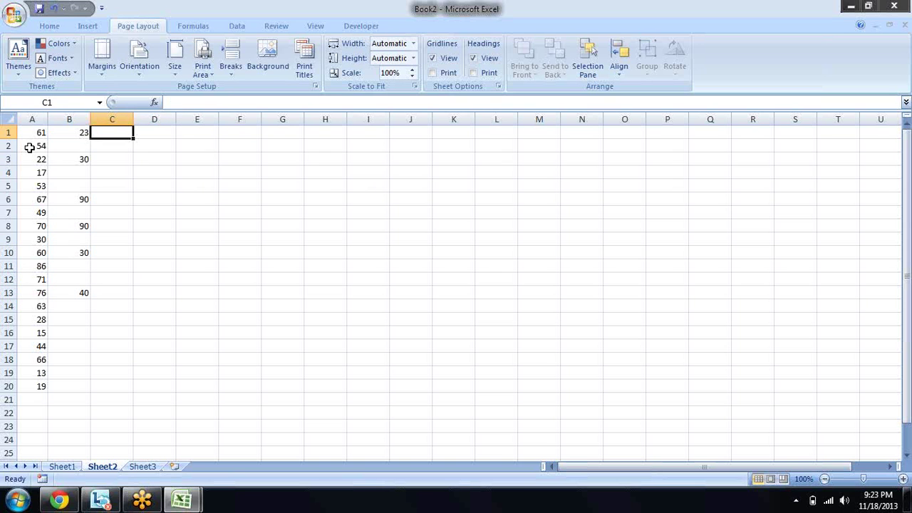
key("Left")
key("Down")
key("Down")
key("Down")
key("Down")
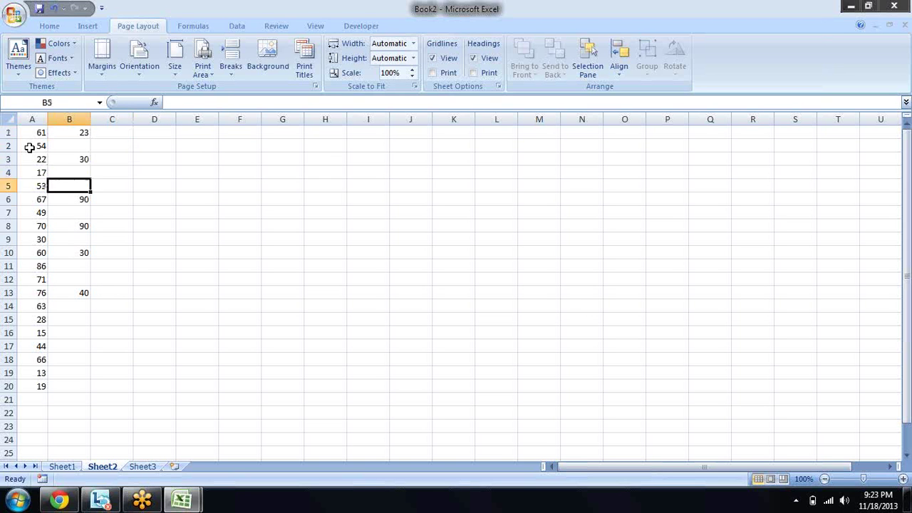
key("Down")
key("Down")
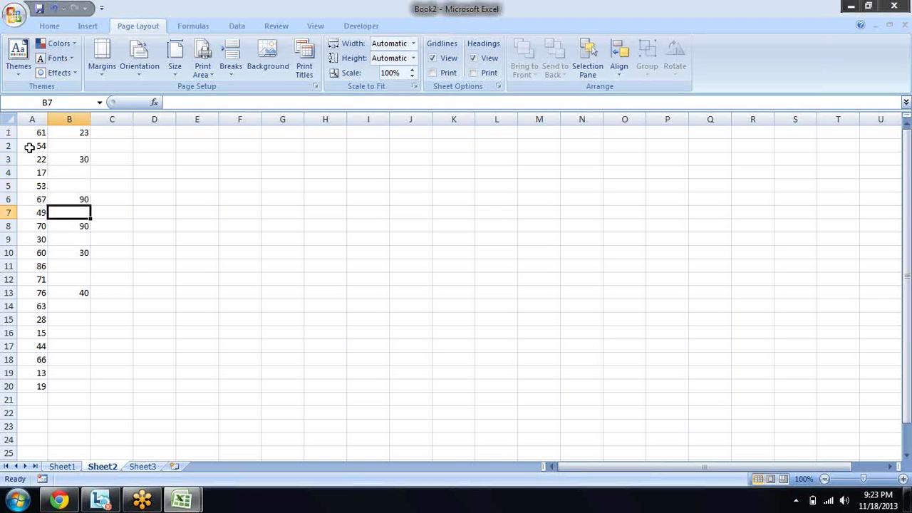
left_click(903, 34)
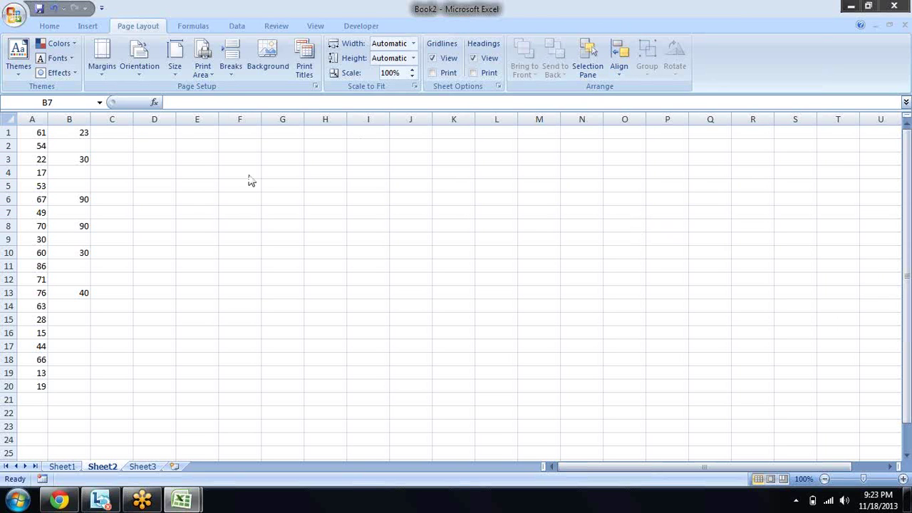
- Enter the formula =A1+B1 in C1 and fill it down to row 20
left_click(118, 134)
left_click(107, 133)
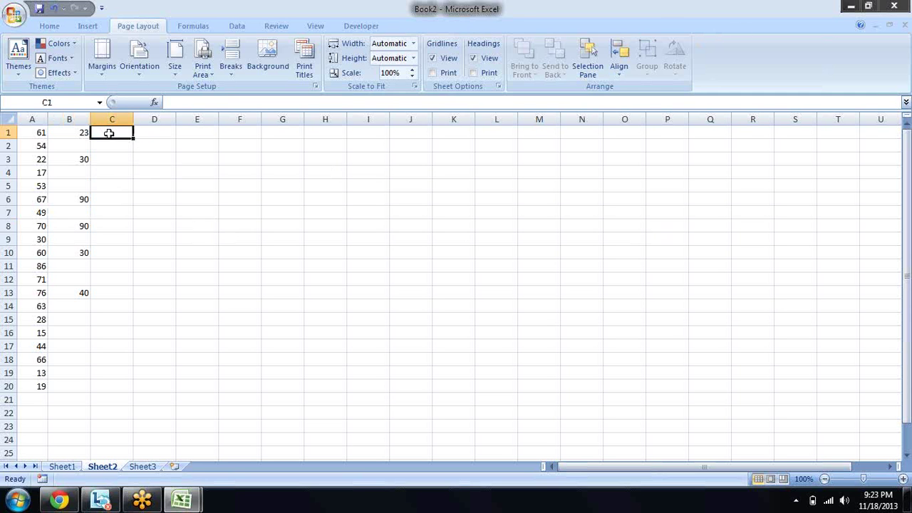
type("=")
left_click(41, 133)
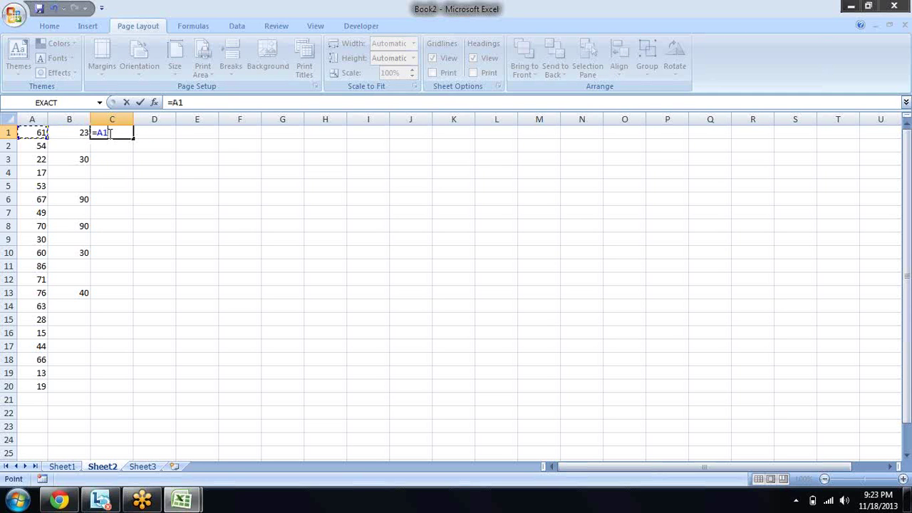
type("+B1")
key("Return")
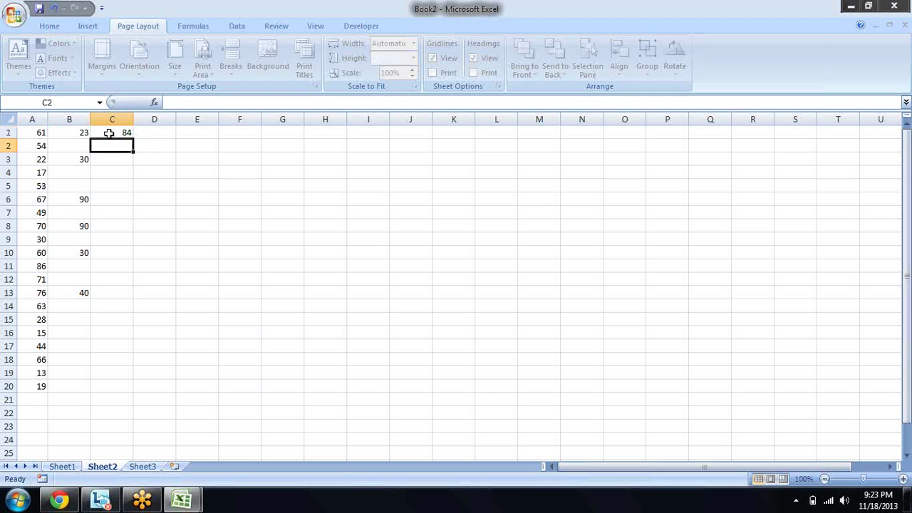
left_click(109, 133)
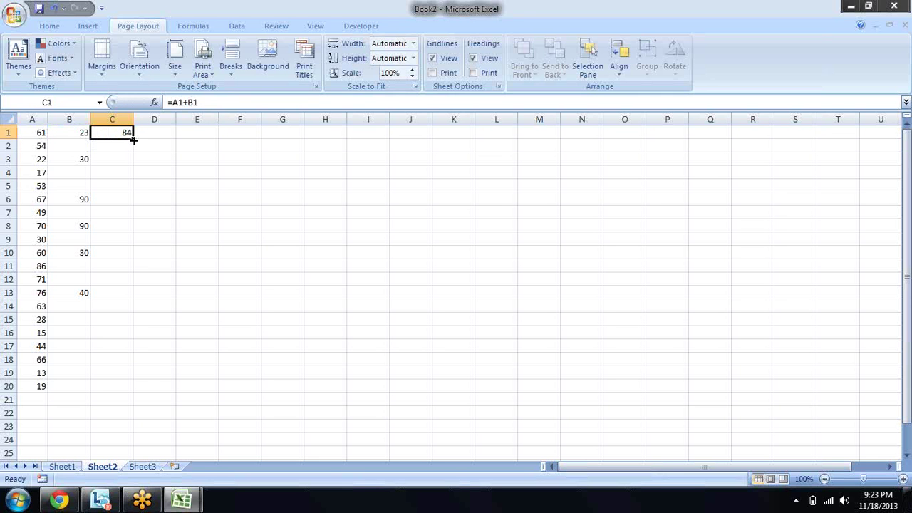
left_click_drag(132, 136, 137, 394)
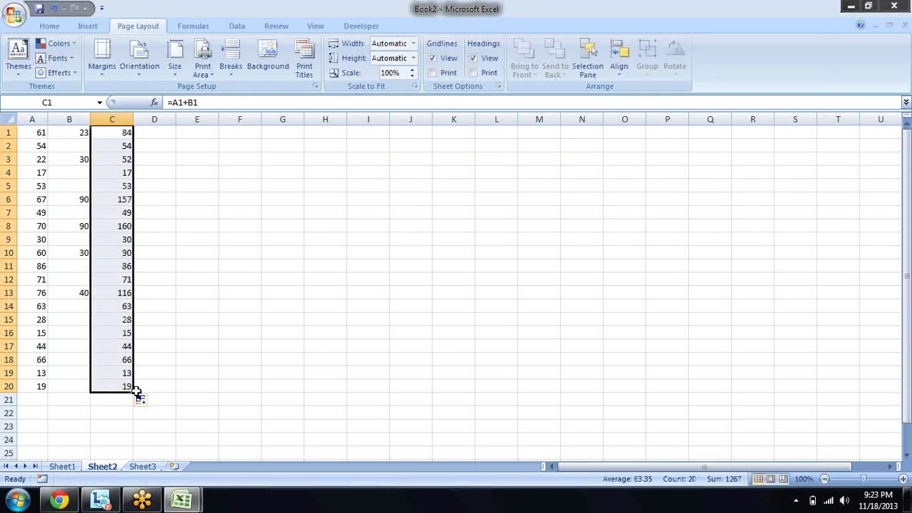
- Clear the summed formulas from C1:C20
key("ctrl+c")
key("Left")
key("Left")
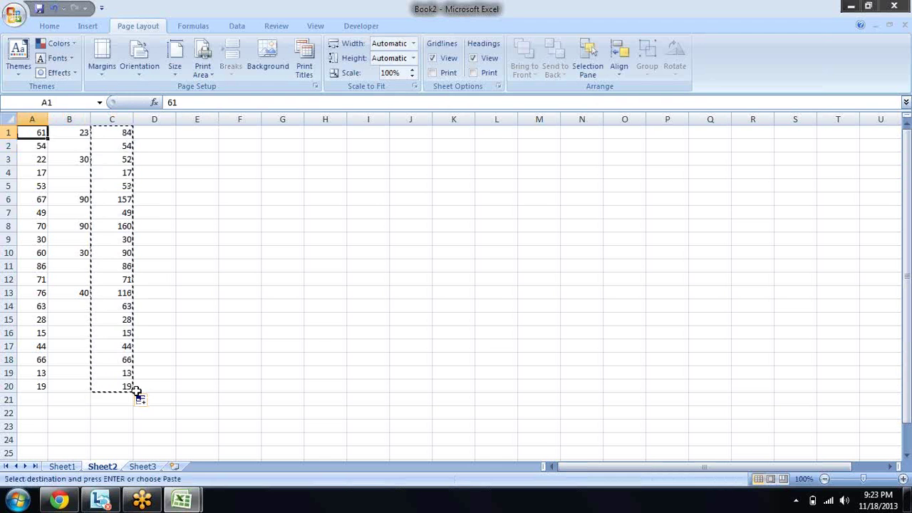
key("Escape")
key("Right")
key("Right")
key("ctrl+shift+Down")
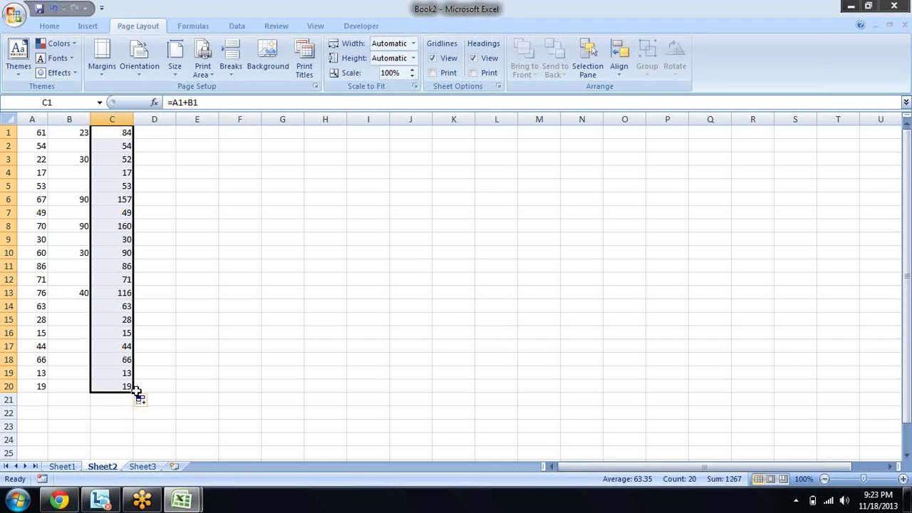
key("Delete")
- Copy B1:B20 and Paste Special it onto A1 with the Add operation
key("Left")
key("shift+Down")
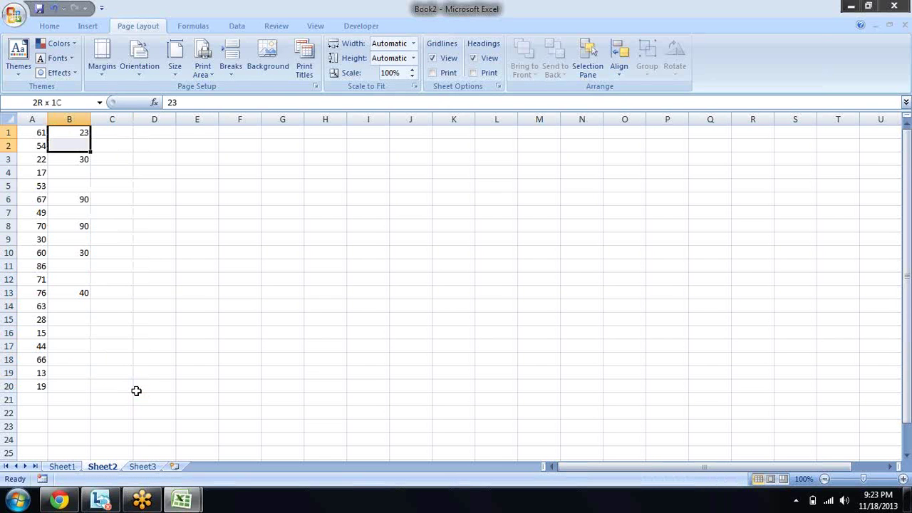
key("shift+Down")
key("shift+Down")
key("shift+Down")
key("shift+Down")
key("shift+Down")
key("shift+Down")
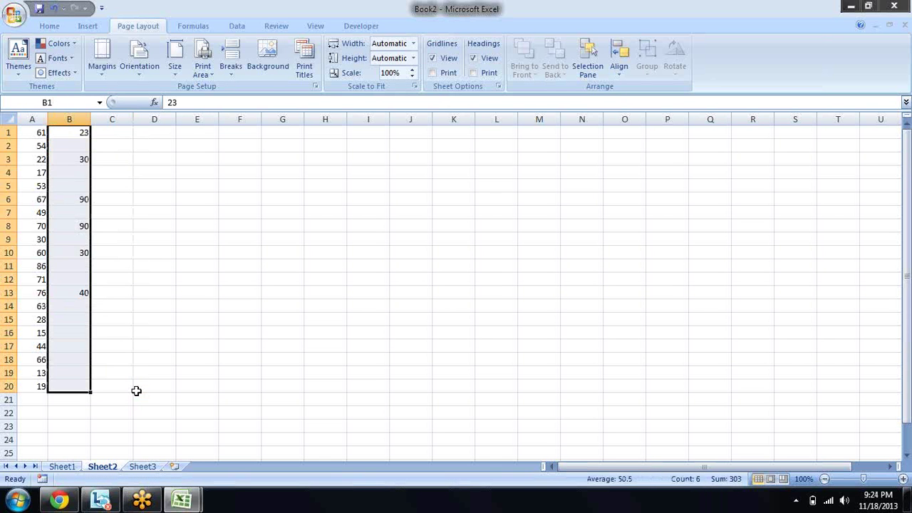
key("ctrl+c")
key("Left")
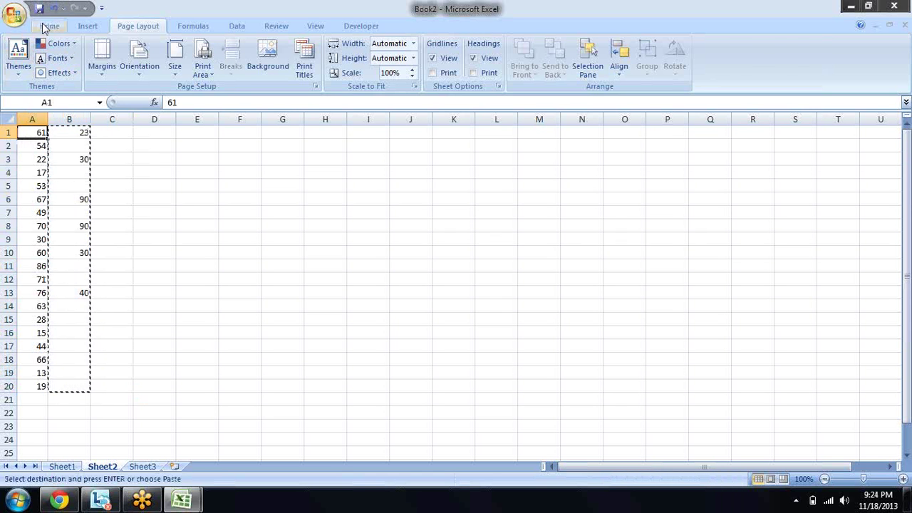
left_click(42, 28)
left_click(17, 69)
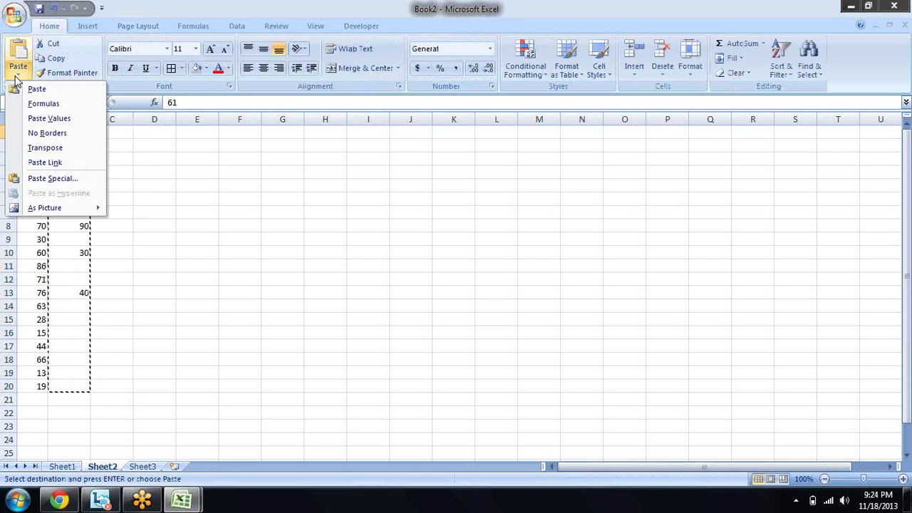
left_click(51, 180)
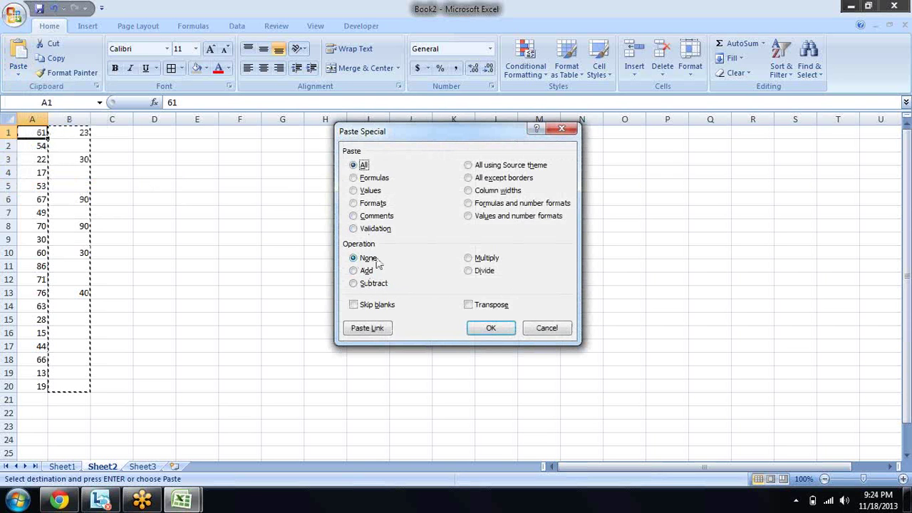
left_click(355, 272)
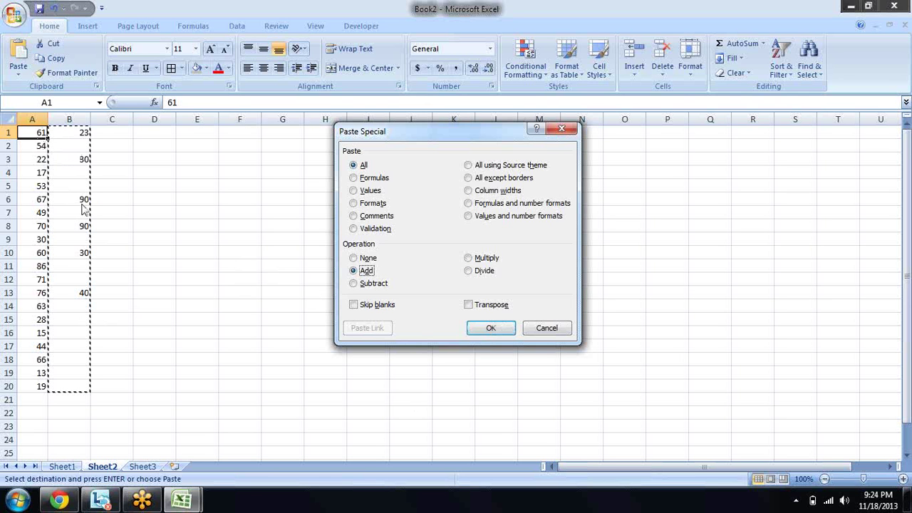
left_click(491, 327)
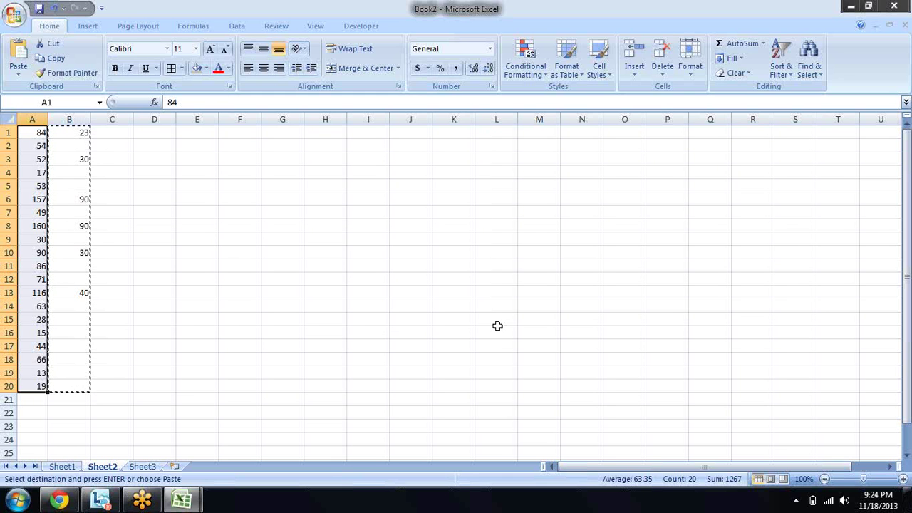
- Change the B1 target value to 90
key("Escape")
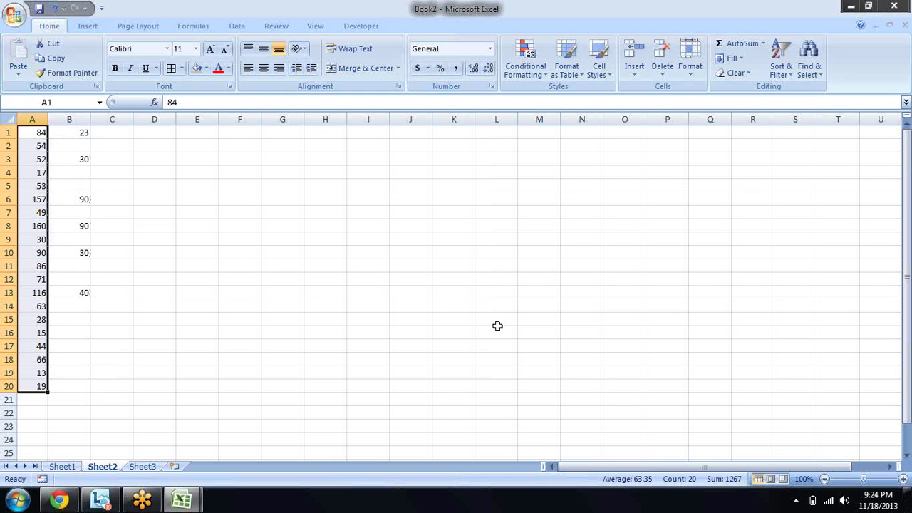
key("Right")
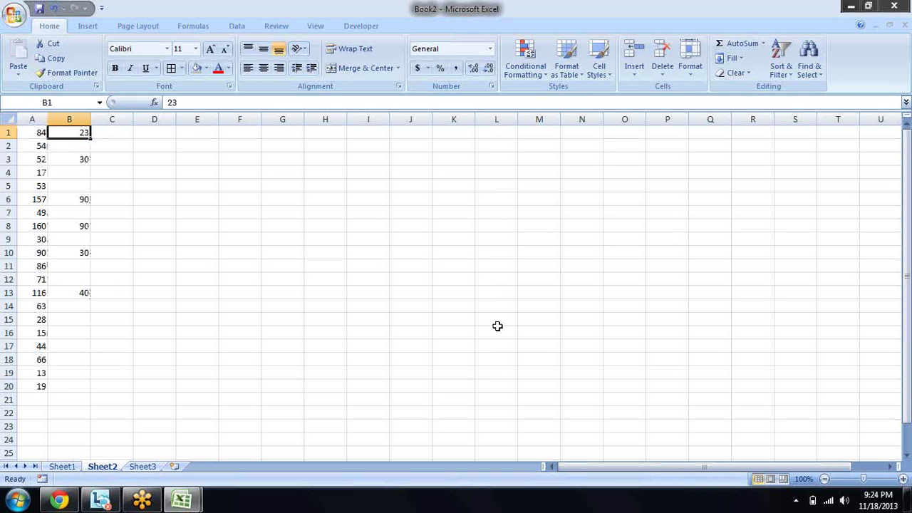
type("90")
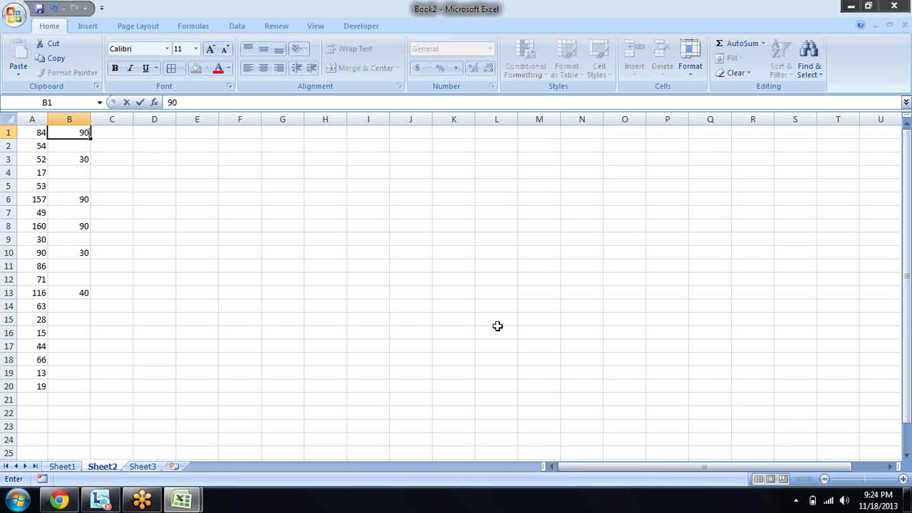
key("Return")
key("Return")
key("Return")
key("Return")
key("Return")
key("Return")
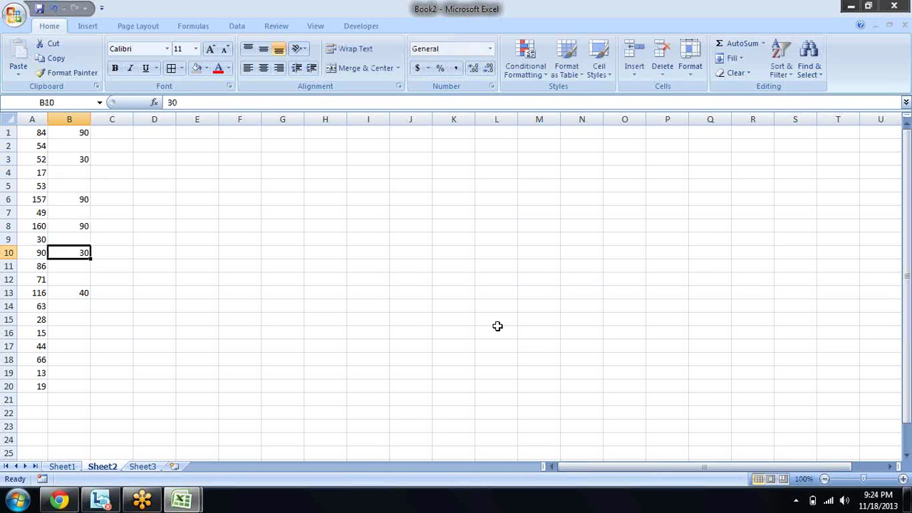
key("Return")
key("Return")
key("Return")
- Select and copy the column B targets B1:B20
key("Up")
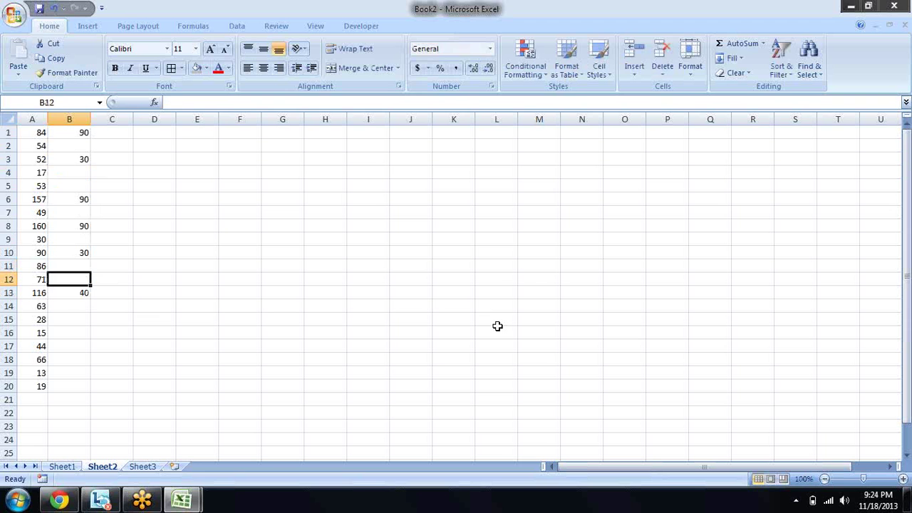
key("Up")
key("Up")
key("Up")
key("Up")
key("Up")
key("Up")
key("Up")
key("Up")
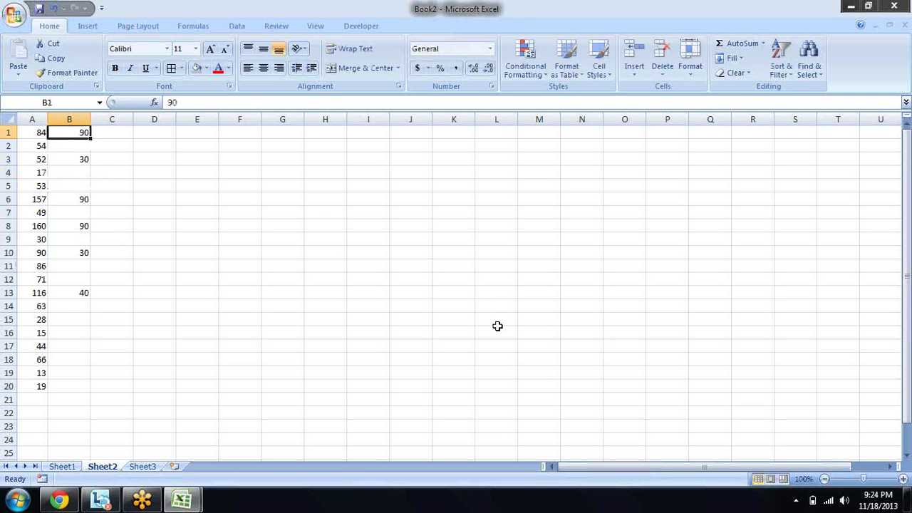
key("shift+Down")
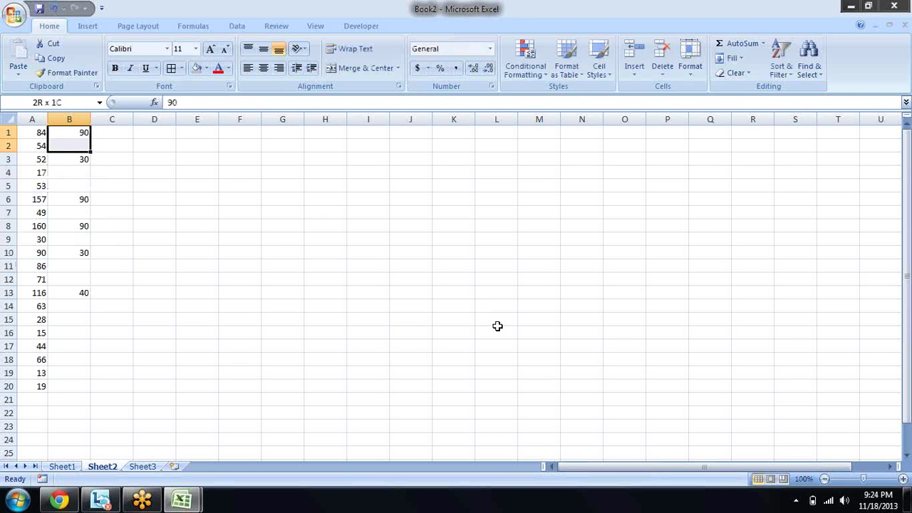
key("shift+Down")
key("shift+Down")
key("shift+Down")
key("Up")
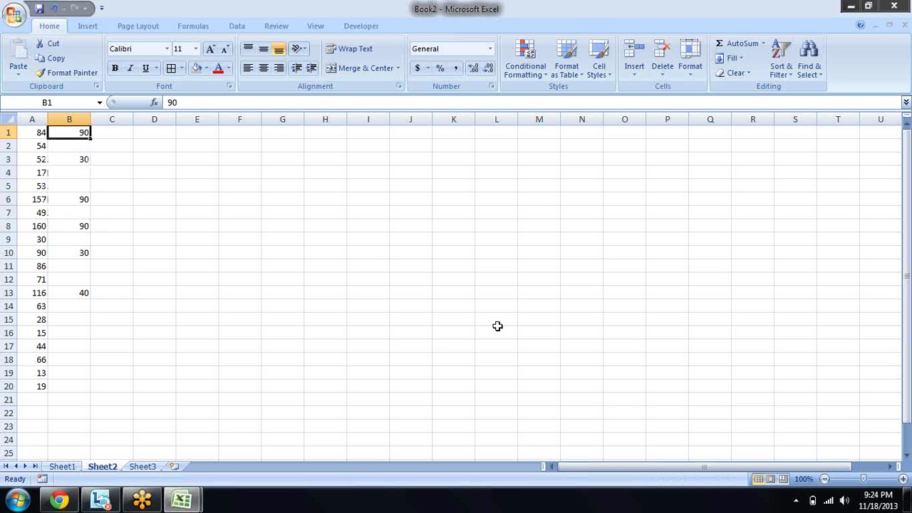
key("Right")
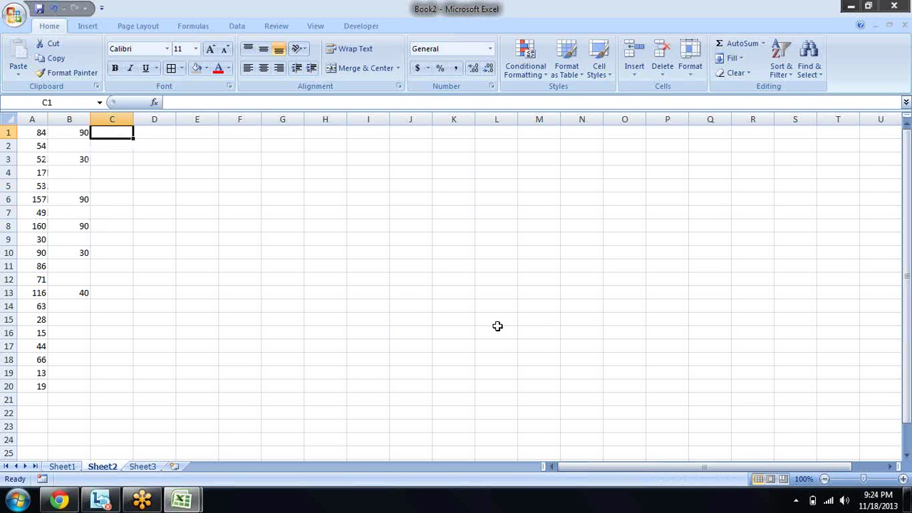
key("Left")
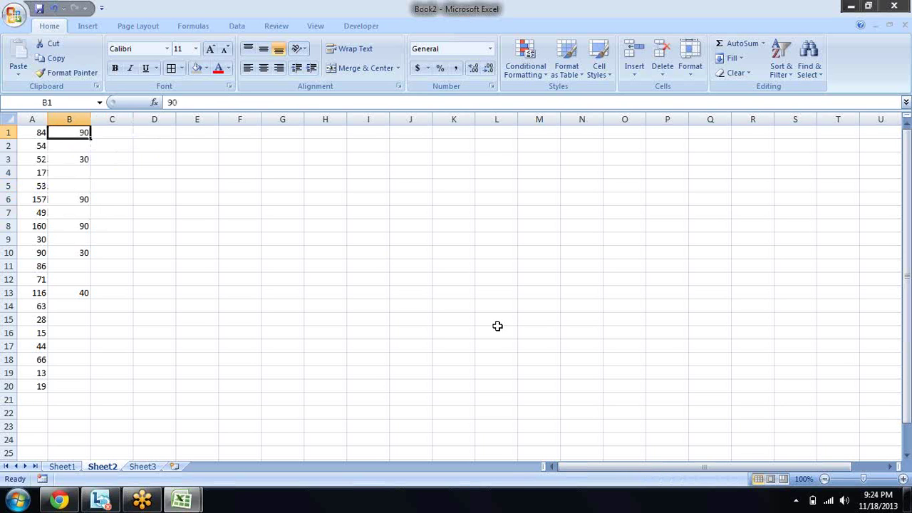
key("Left")
key("Right")
key("shift+Down")
key("shift+Down")
key("shift+Down")
key("shift+Down")
key("shift+Down")
key("shift+Down")
key("shift+Down")
key("shift+Down")
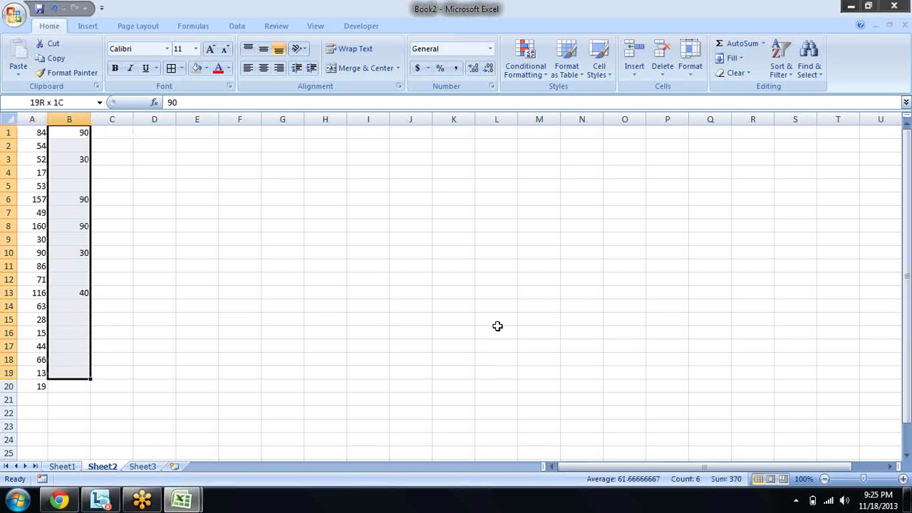
key("shift+Down")
key("ctrl+c")
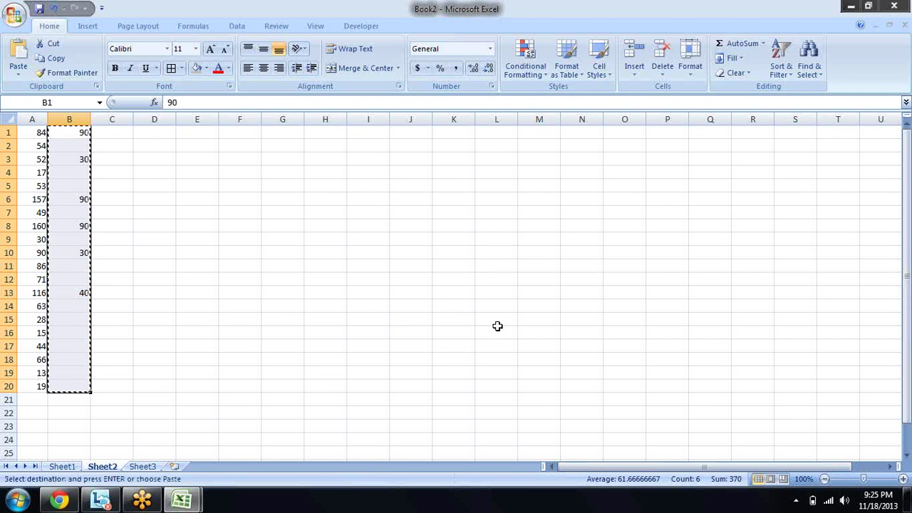
- Compare the column A and B values in rows 1 through 6
key("Escape")
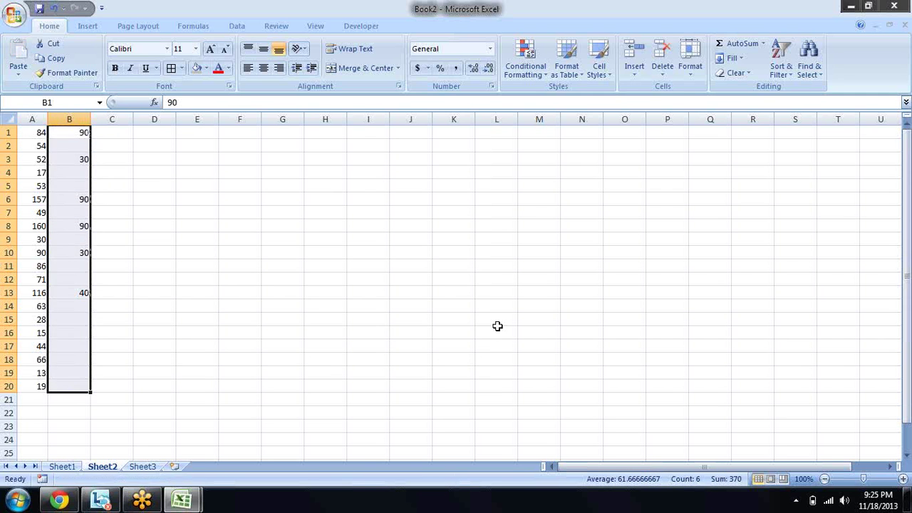
key("Up")
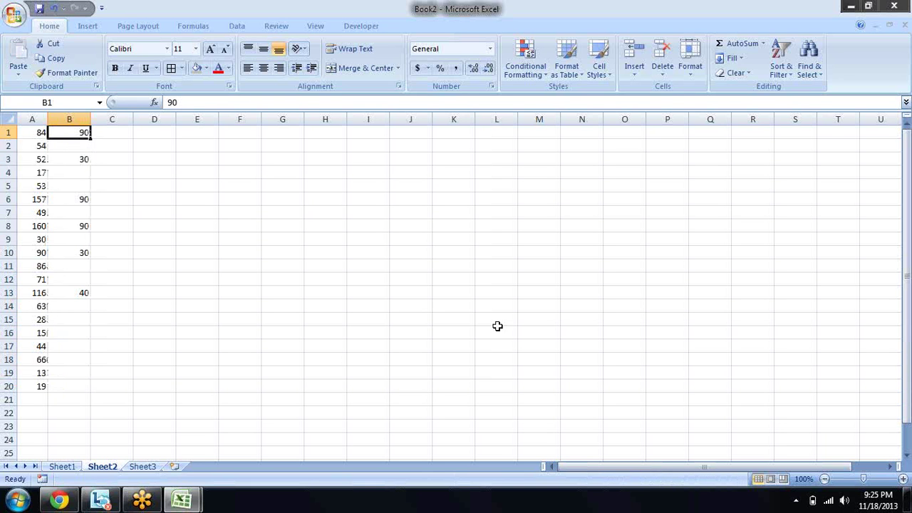
key("Down")
key("Down")
key("Up")
key("Up")
key("Left")
key("Right")
key("Down")
key("Down")
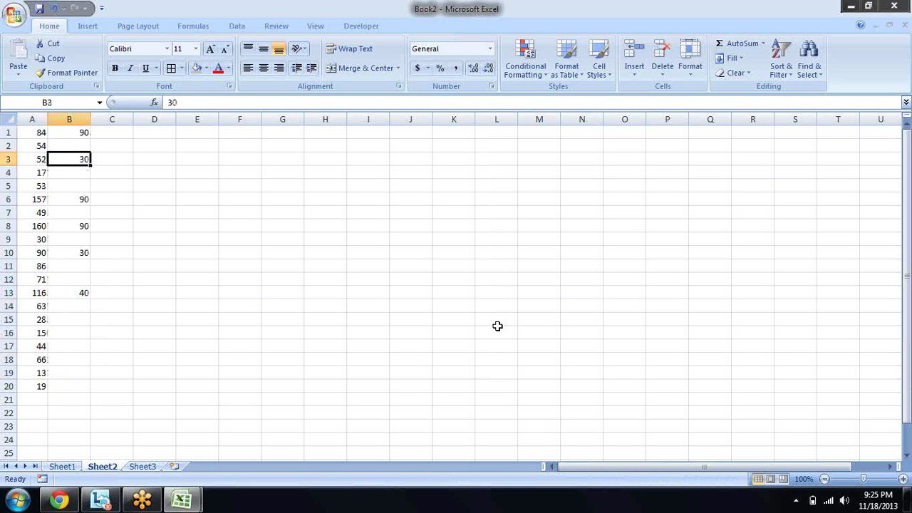
key("Left")
key("Right")
key("Down")
key("Down")
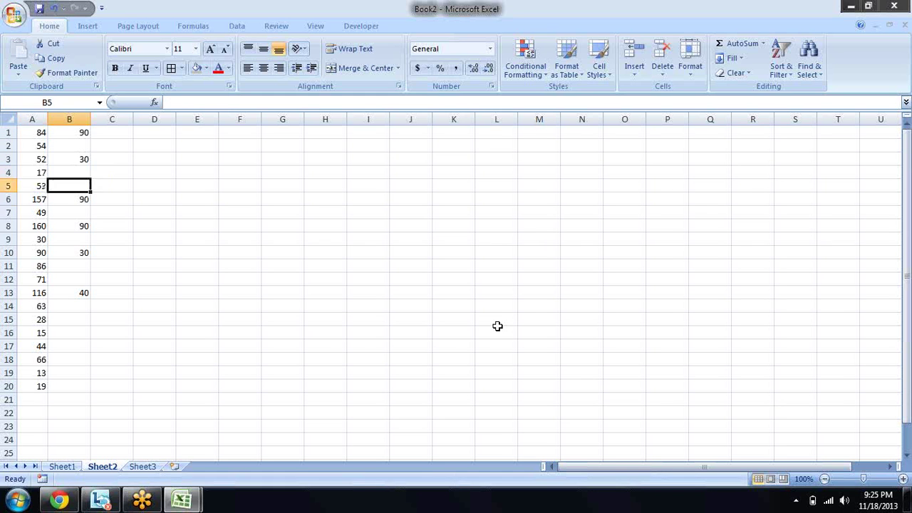
key("Down")
key("Left")
key("Right")
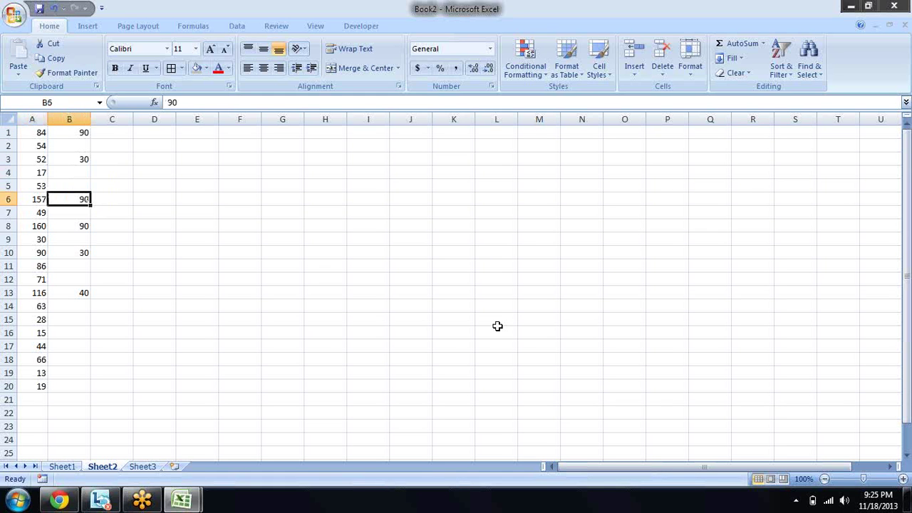
key("Up")
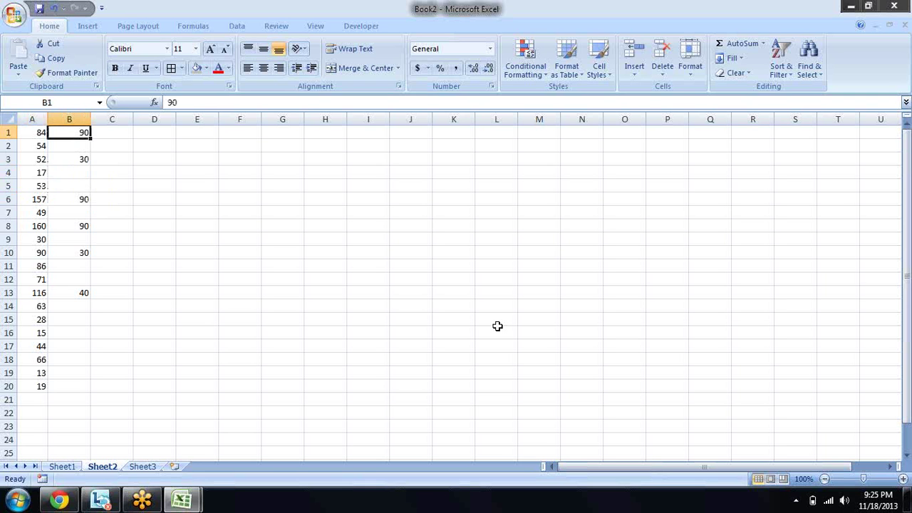
- Copy B1:B20, paste it over column A, then undo that paste
key("shift+Down")
key("shift+Down")
key("shift+Down")
key("shift+Down")
key("shift+Down")
key("shift+Down")
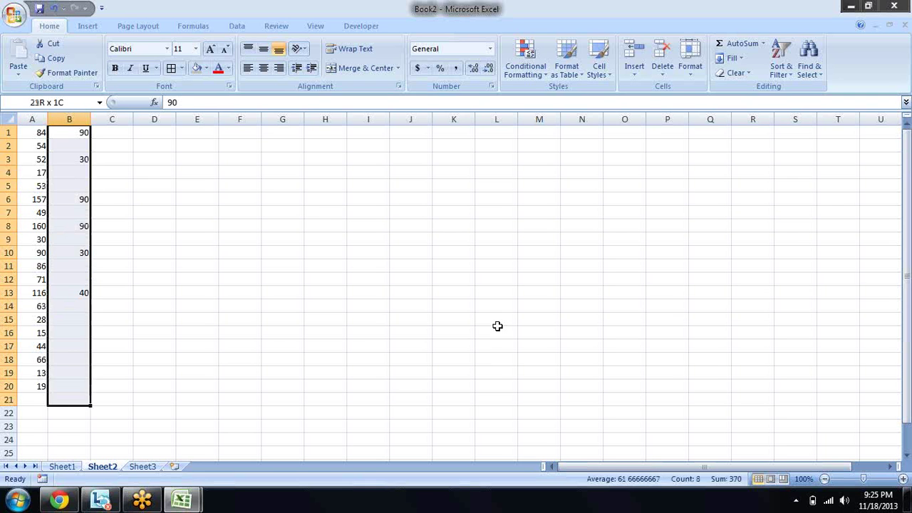
key("ctrl+c")
key("Left")
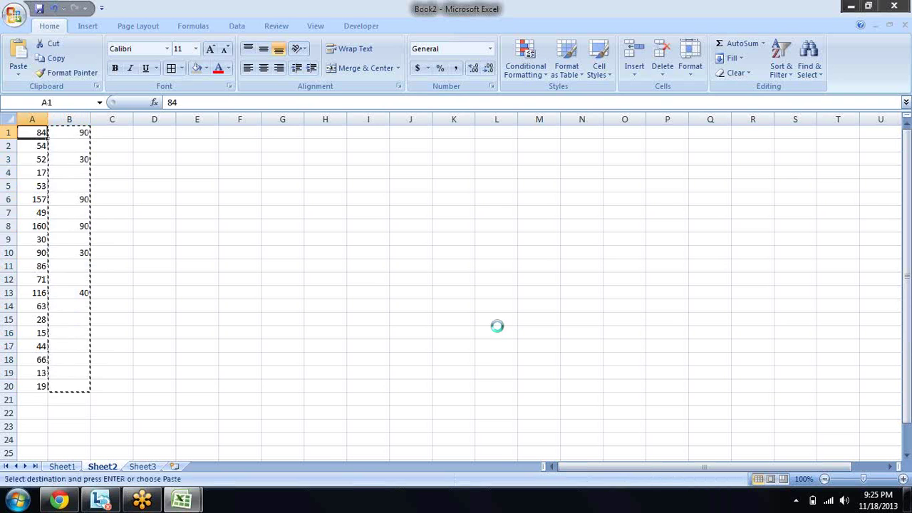
key("Return")
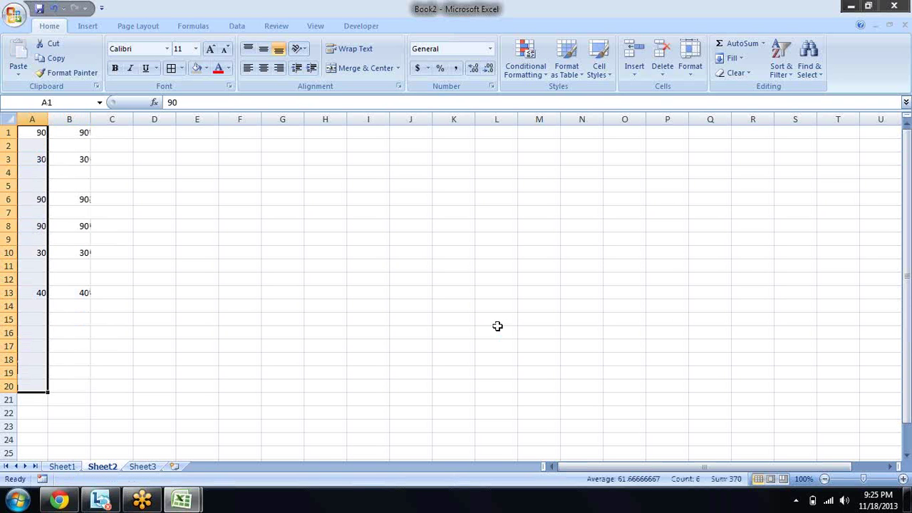
key("ctrl+z")
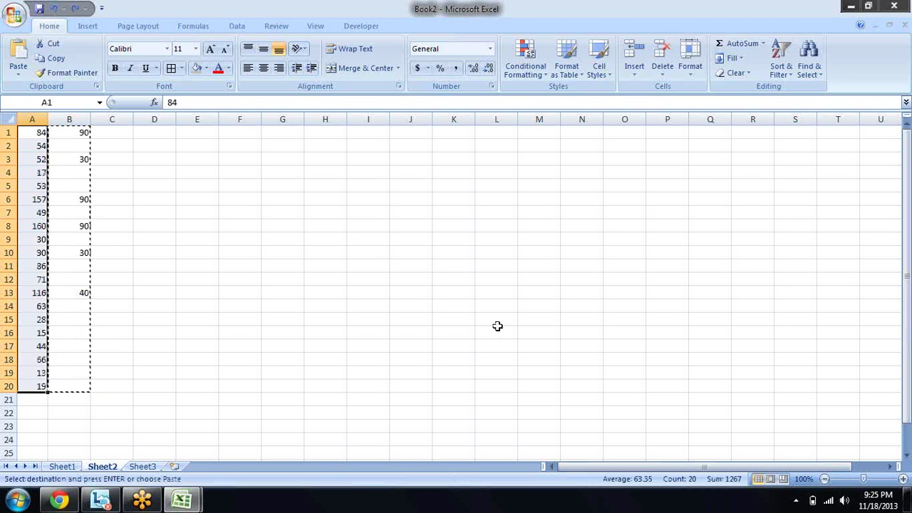
key("Right")
key("Left")
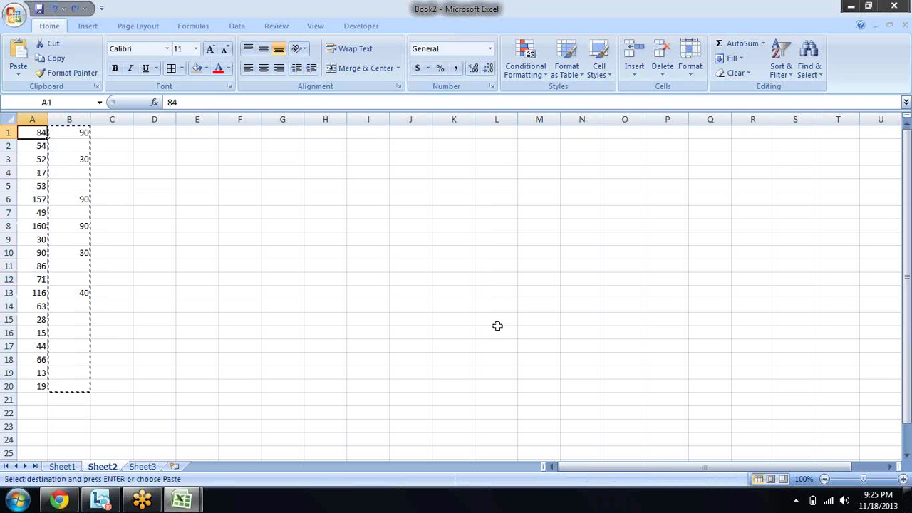
- Paste Special the copied B1:B20 into column A with Skip blanks enabled
left_click(24, 76)
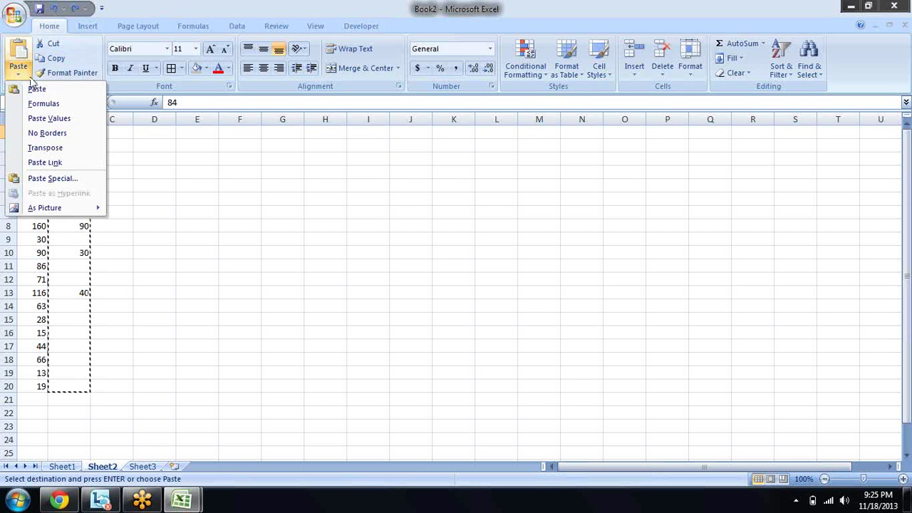
left_click(54, 179)
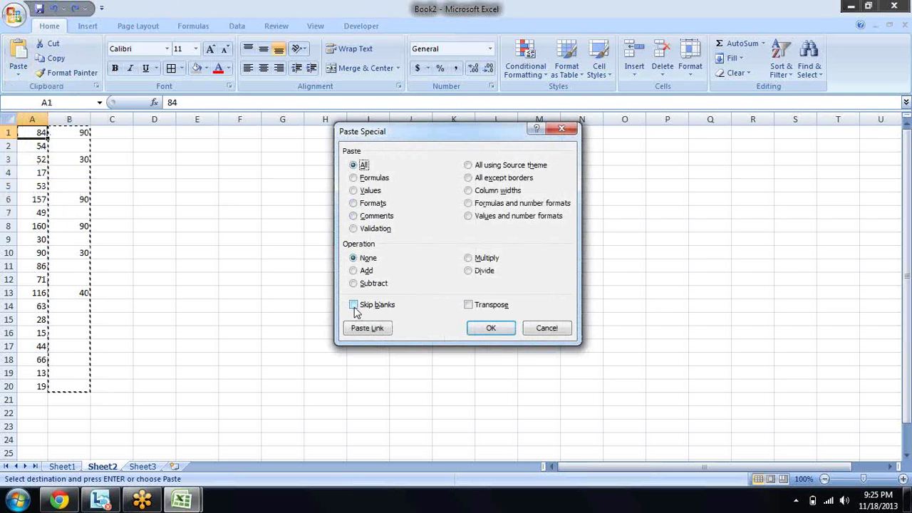
left_click(354, 306)
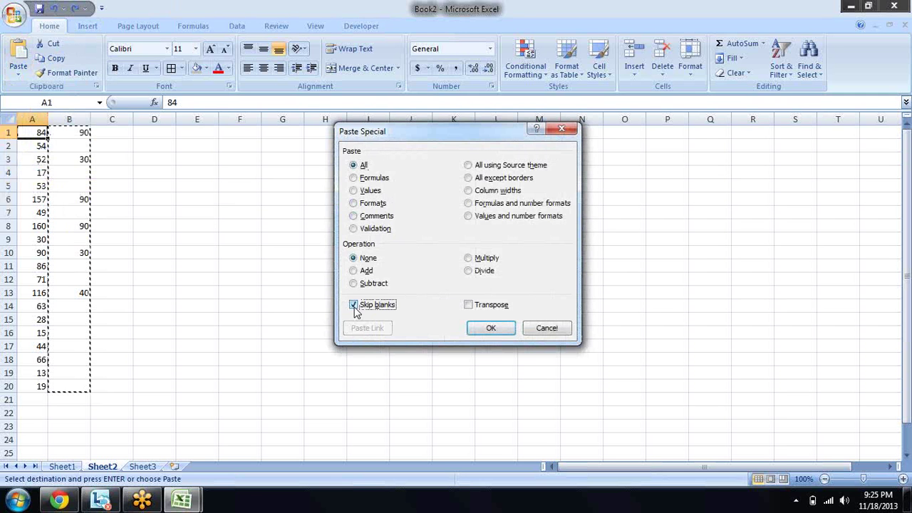
left_click(493, 332)
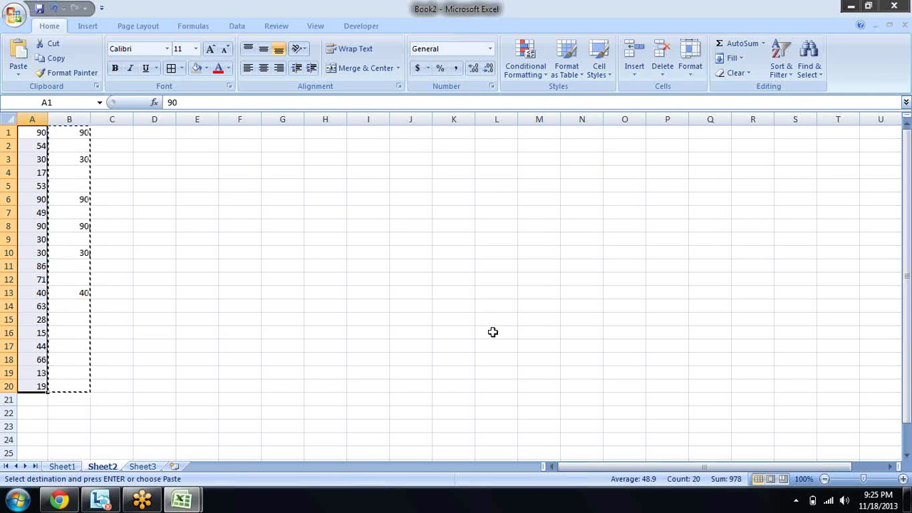
- Check column A against column B row by row through row 9
key("Escape")
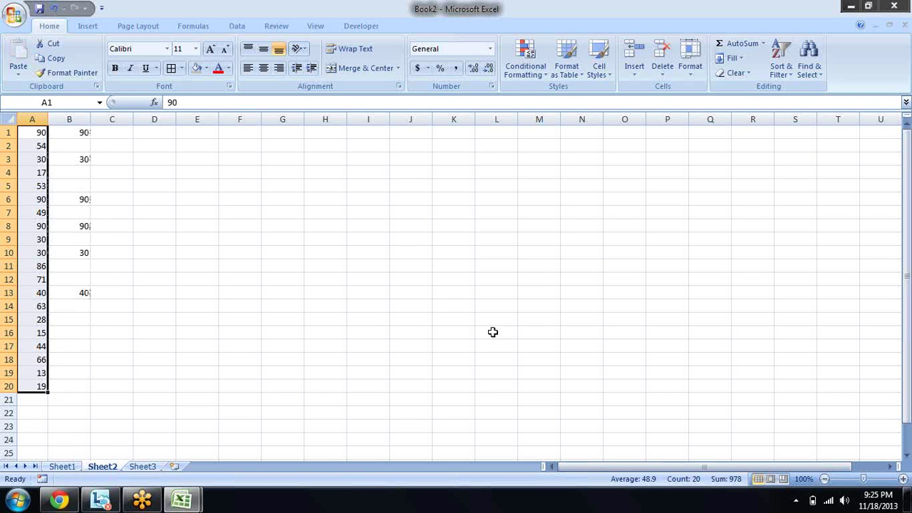
key("Right")
key("Left")
key("Right")
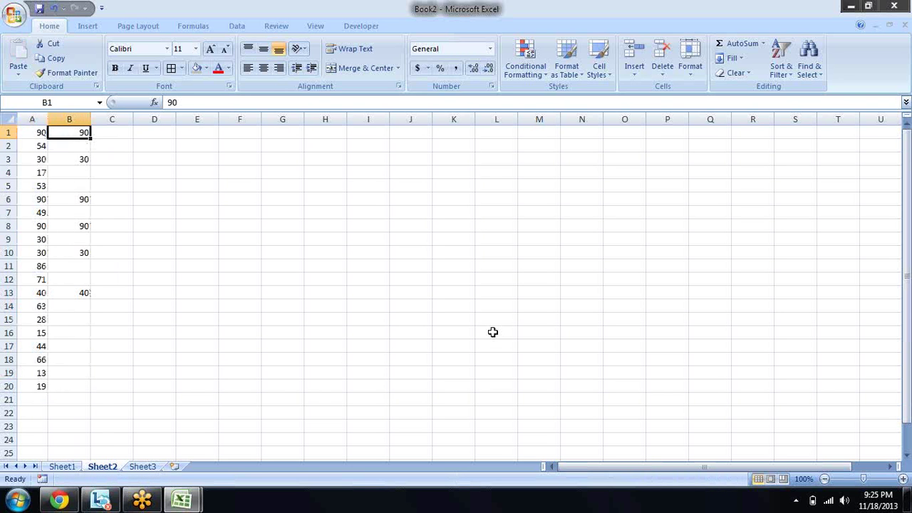
key("Left")
key("Right")
key("Down")
key("Down")
key("Left")
key("Right")
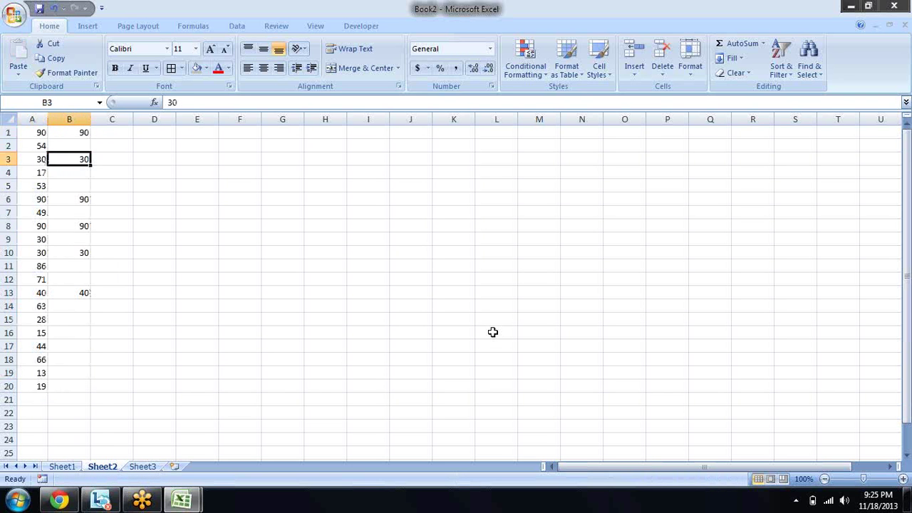
key("Left")
key("Down")
key("Down")
key("Down")
key("Right")
key("Left")
key("Right")
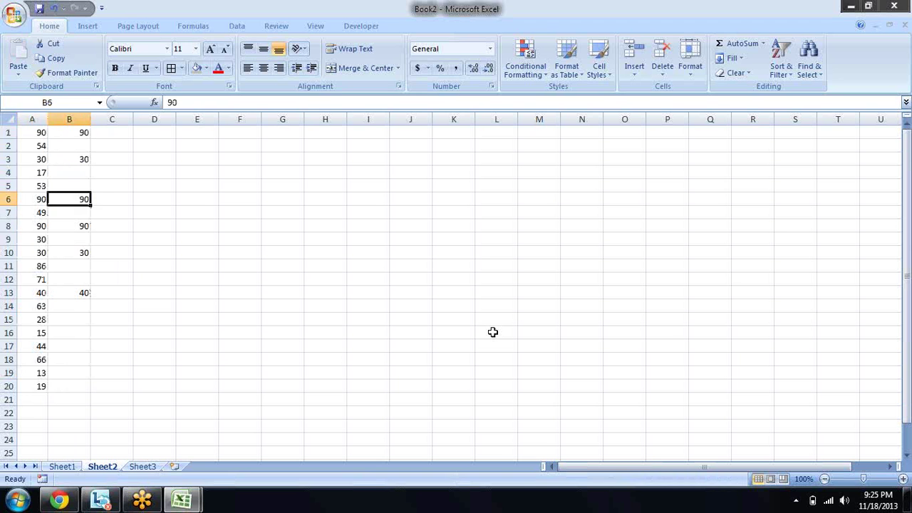
key("Left")
key("Down")
key("Down")
key("Right")
key("Left")
key("Right")
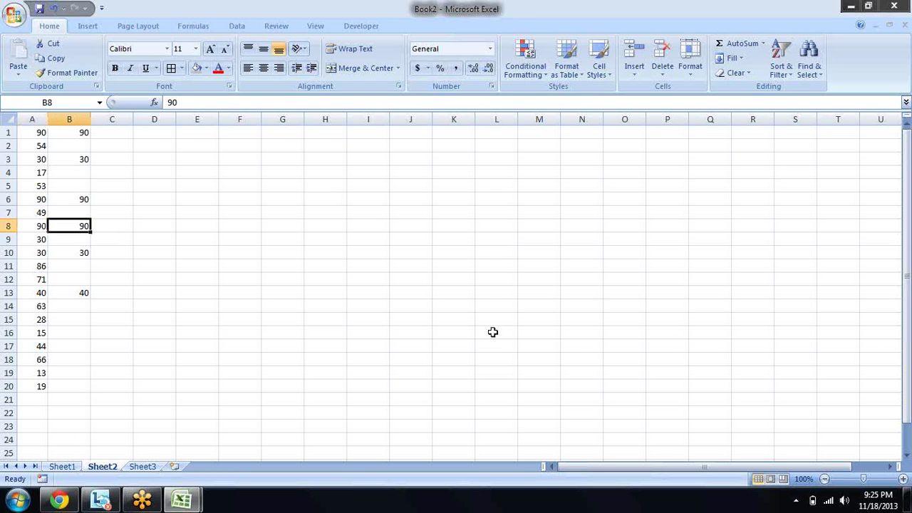
key("Left")
key("Down")
key("Up")
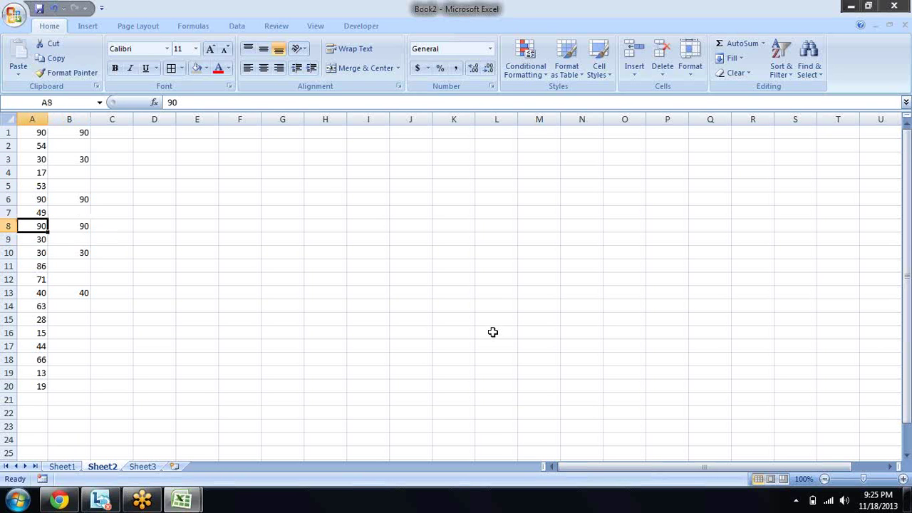
key("ctrl+Home")
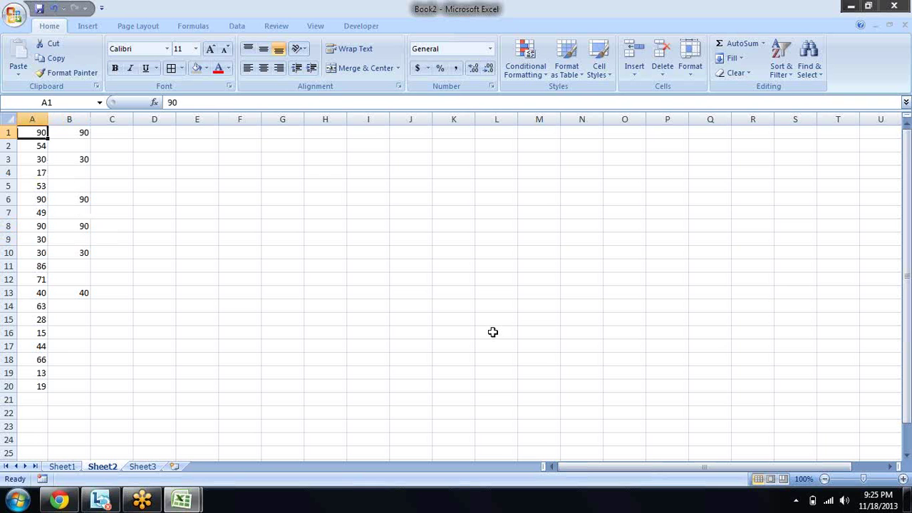
- Select exactly B1:B20 and copy it
key("Right")
key("shift+Down")
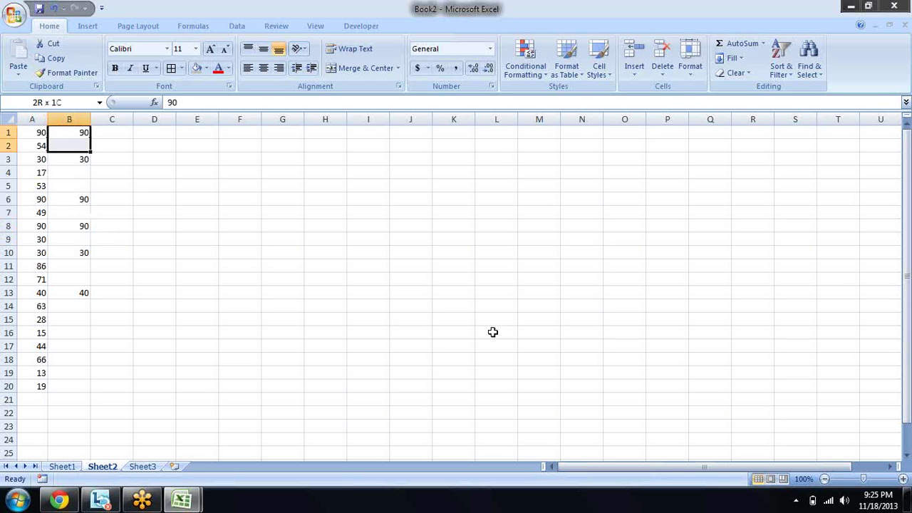
key("shift+Down")
key("shift+Down")
key("shift+Down")
key("shift+Down")
key("shift+Down")
key("shift+Down")
key("shift+Up")
key("shift+Up")
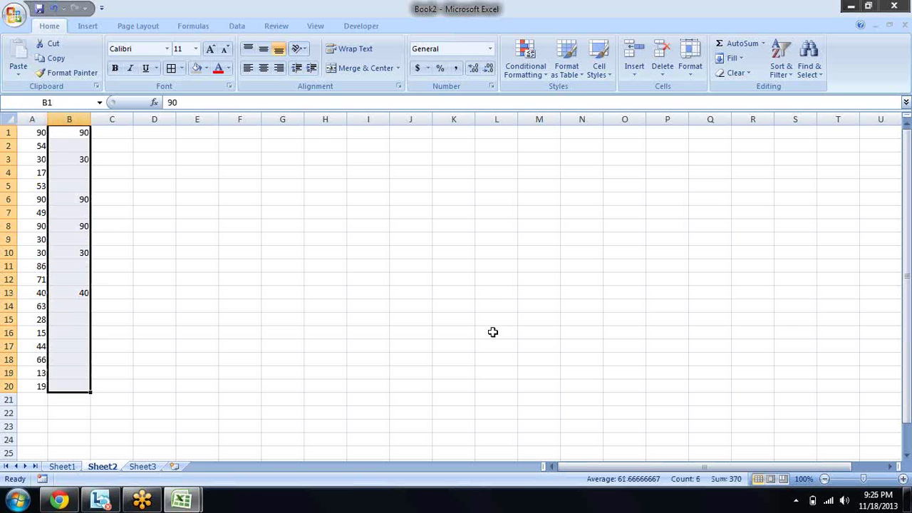
key("shift+Up")
key("shift+Up")
key("shift+Up")
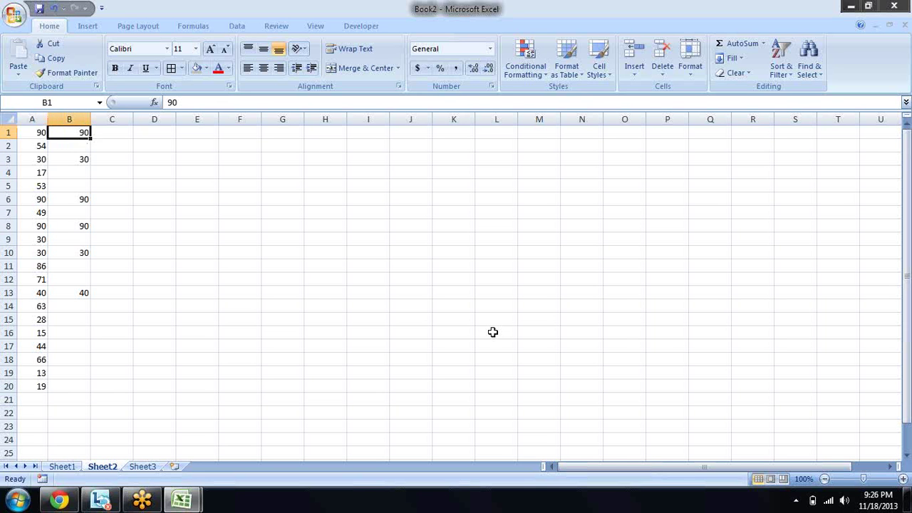
key("shift+Down")
key("shift+Down")
key("shift+Down")
key("shift+Down")
key("shift+Down")
key("shift+Down")
key("shift+Down")
key("shift+Up")
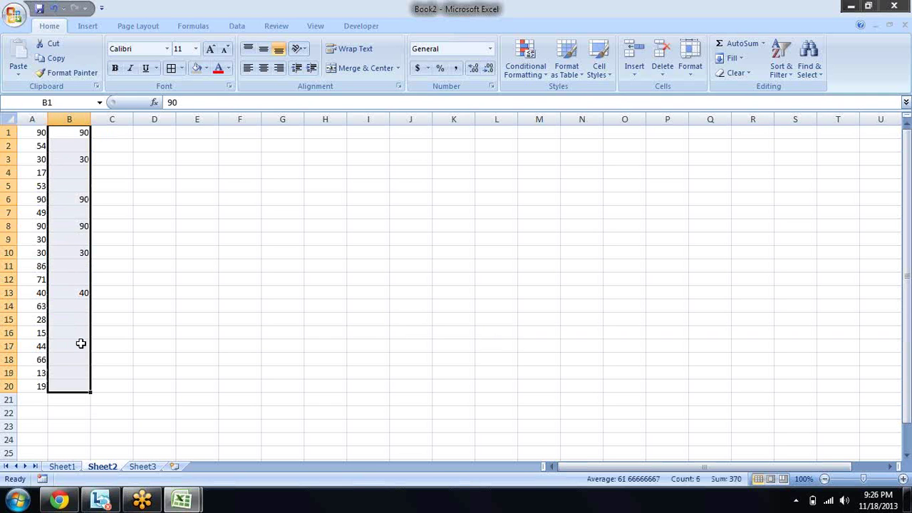
key("ctrl+c")
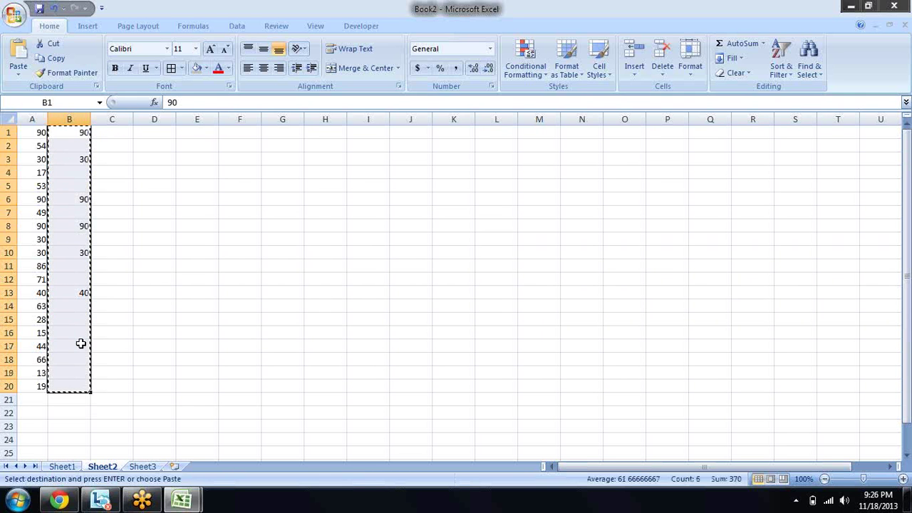
- Paste Special B1:B20 onto A1 again with Skip blanks ticked
left_click(31, 131)
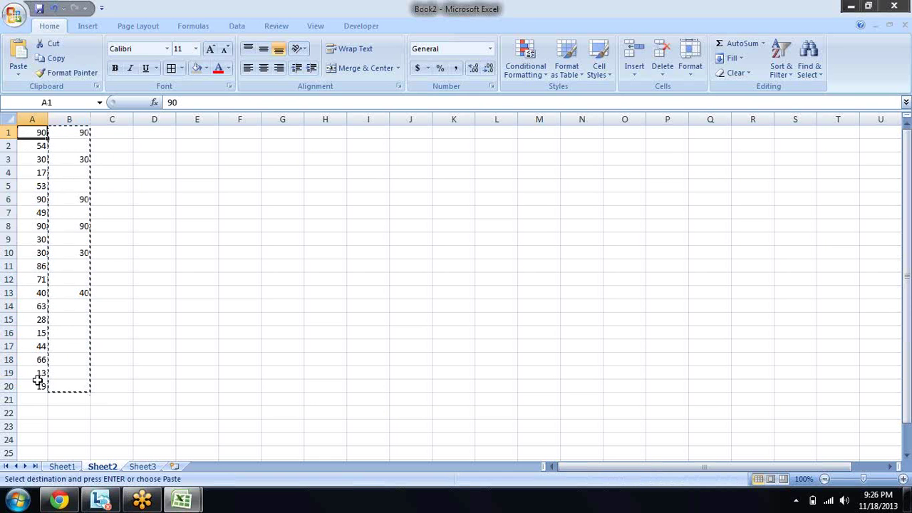
left_click(21, 75)
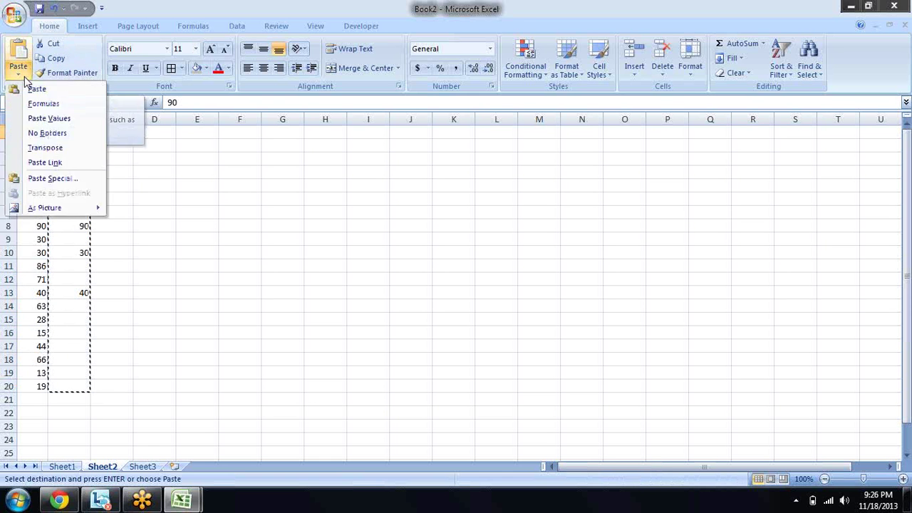
left_click(75, 179)
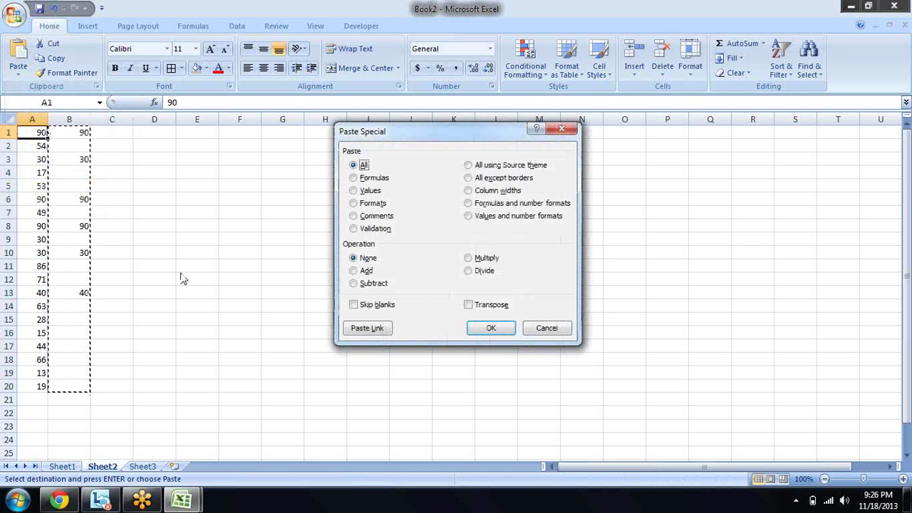
left_click(380, 308)
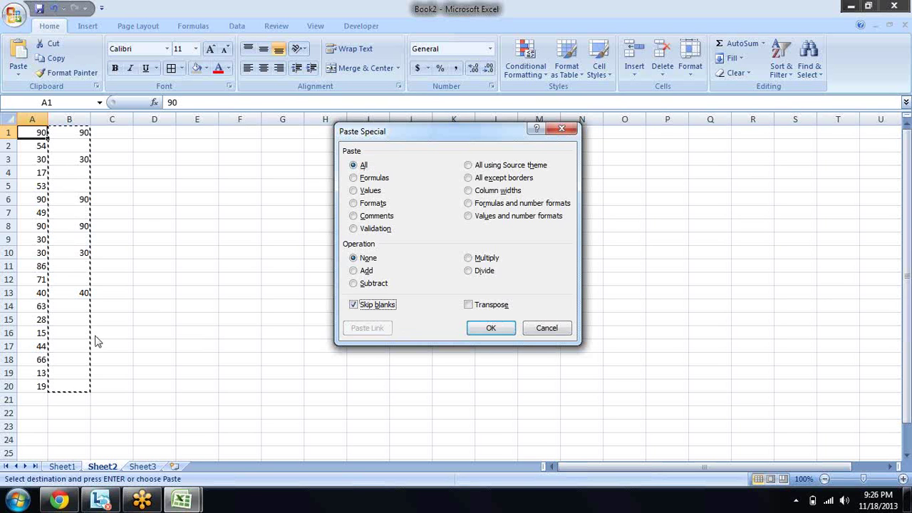
left_click(502, 329)
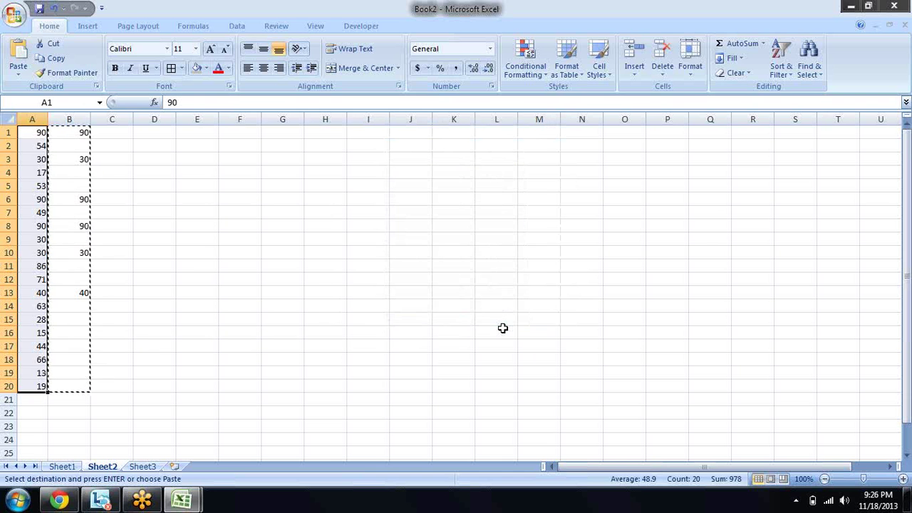
- Move the A1:B20 data block down one row so it starts at A2
key("Right")
key("Left")
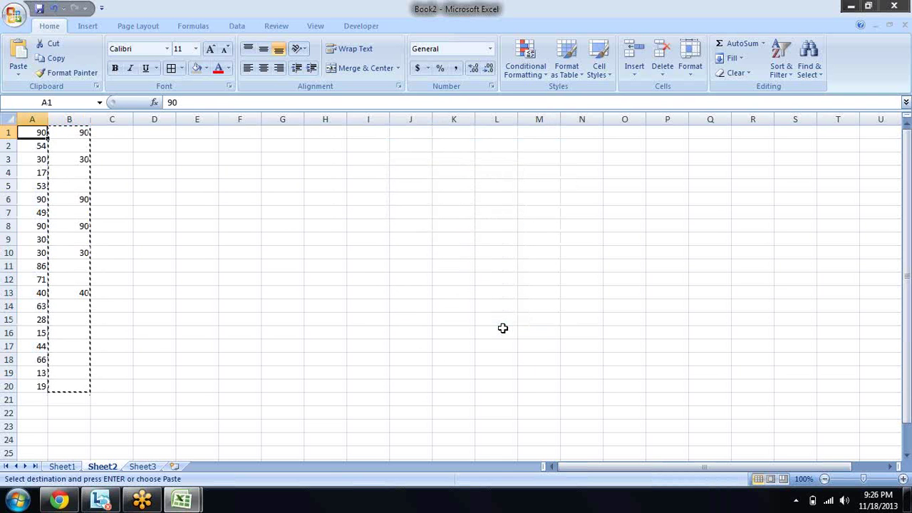
key("Escape")
key("Down")
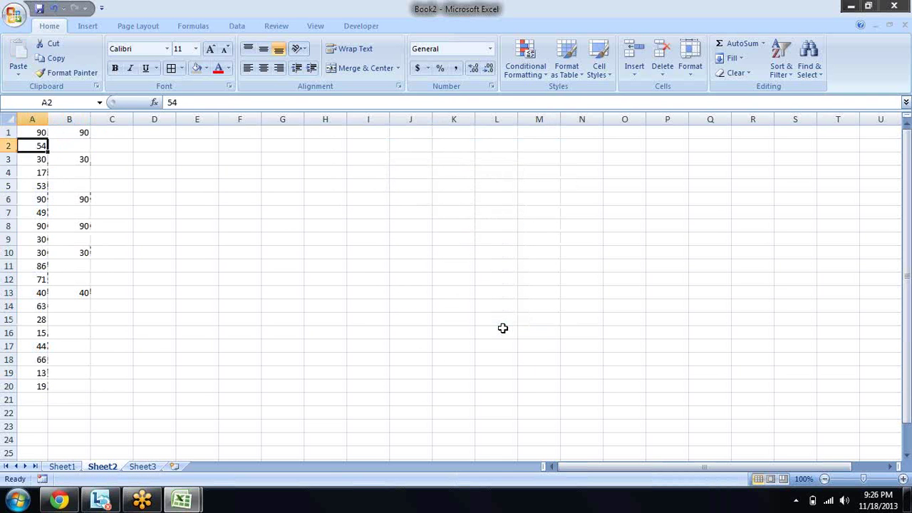
key("Down")
key("Down")
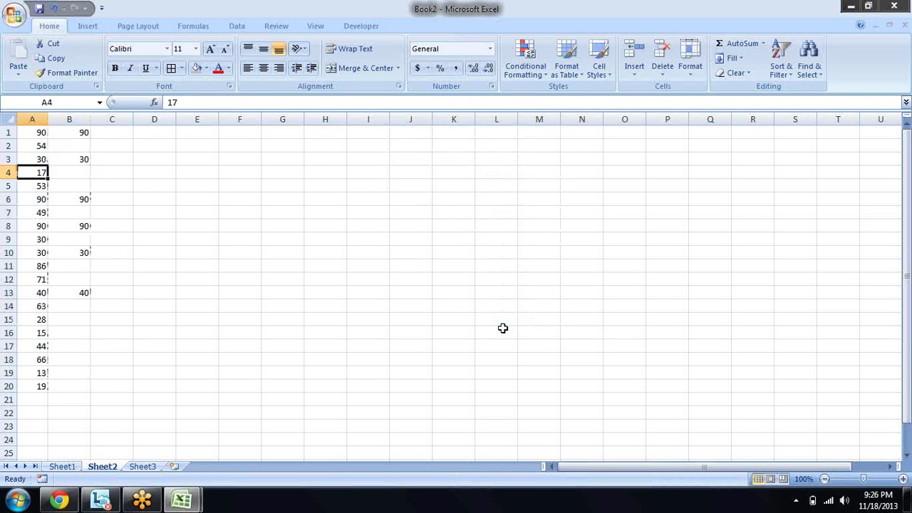
key("Right")
key("Right")
key("Left")
key("Left")
key("Up")
key("Up")
key("Up")
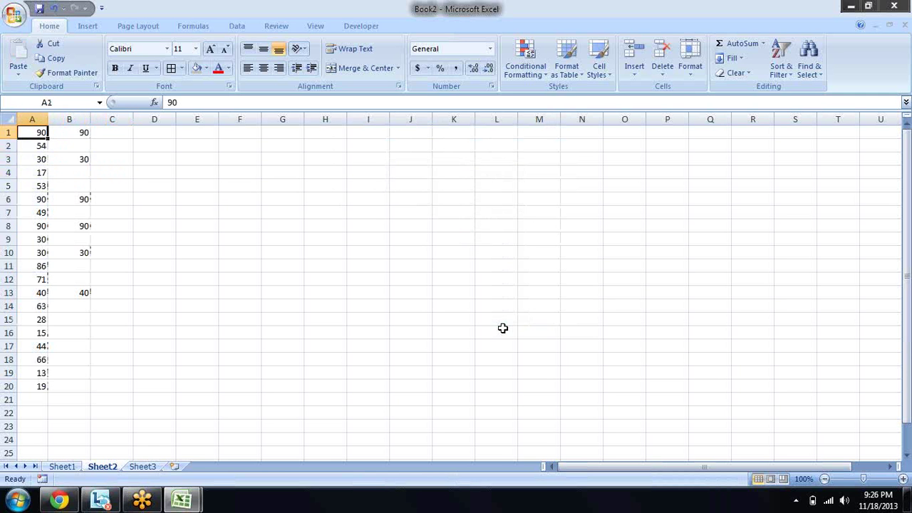
key("shift+Right")
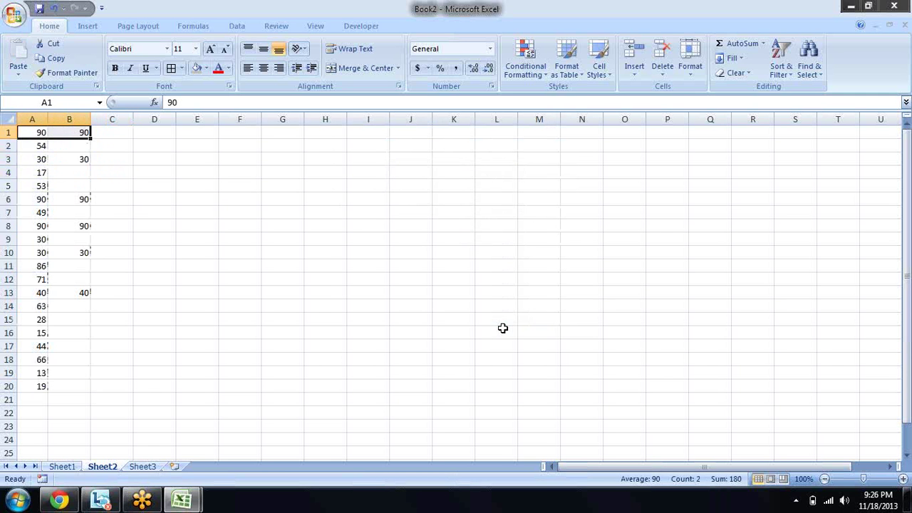
key("ctrl+shift+Down")
key("ctrl+x")
key("Down")
key("Return")
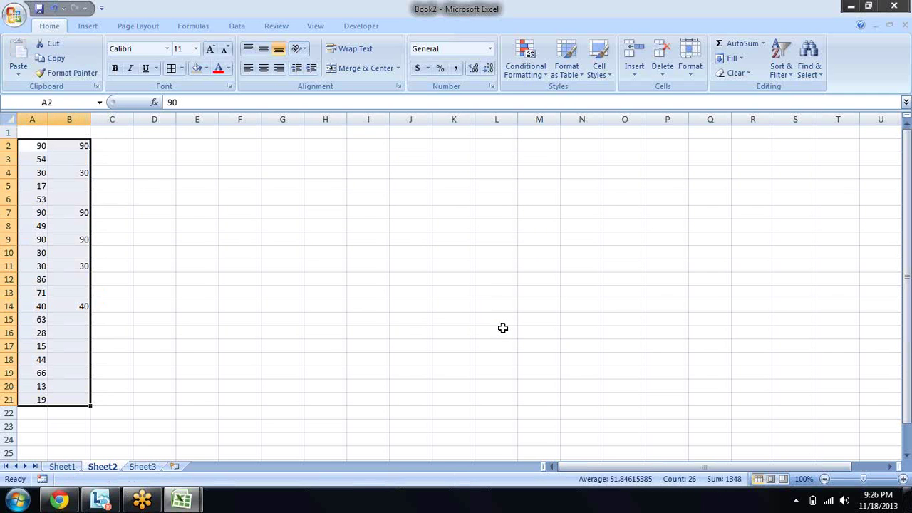
- Delete the leftover values in column B
key("Up")
key("Right")
key("Right")
key("Left")
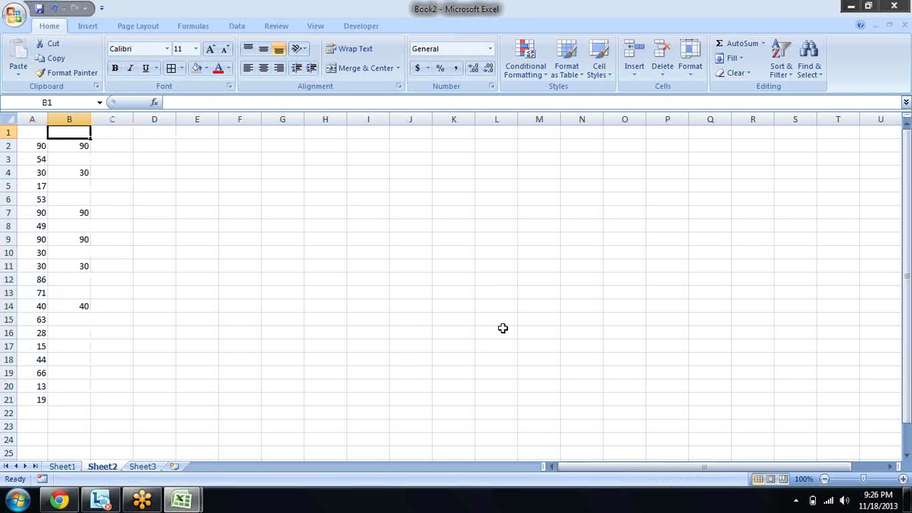
key("Down")
key("shift+Down")
key("shift+Down")
key("shift+Down")
key("shift+Down")
key("shift+Down")
key("shift+Down")
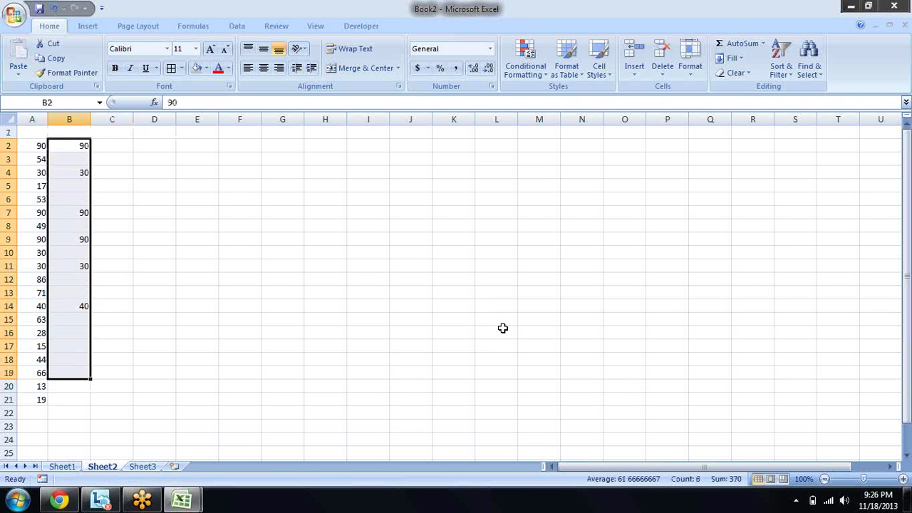
key("Delete")
key("ctrl+Home")
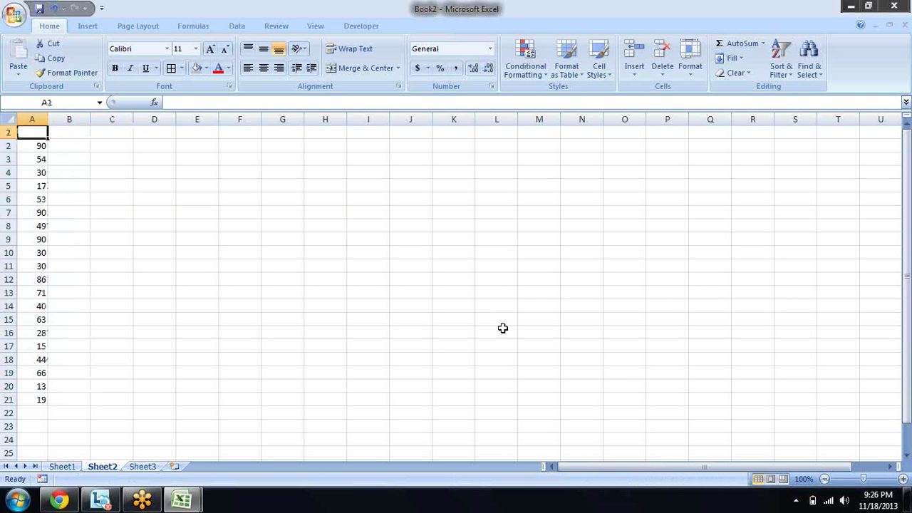
- Enter the headers 'Sales' in A1 and 'Target' in B1
type("Sat")
key("BackSpace")
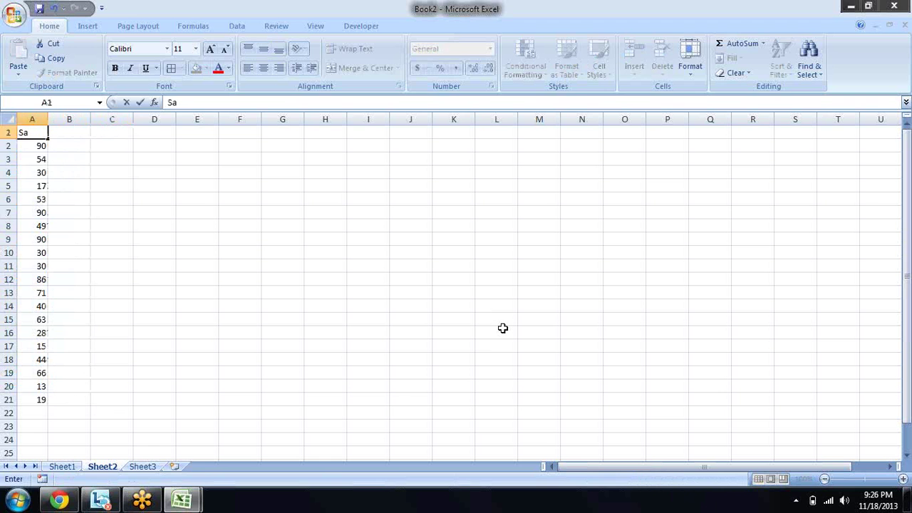
type("les")
key("Return")
key("Up")
key("Right")
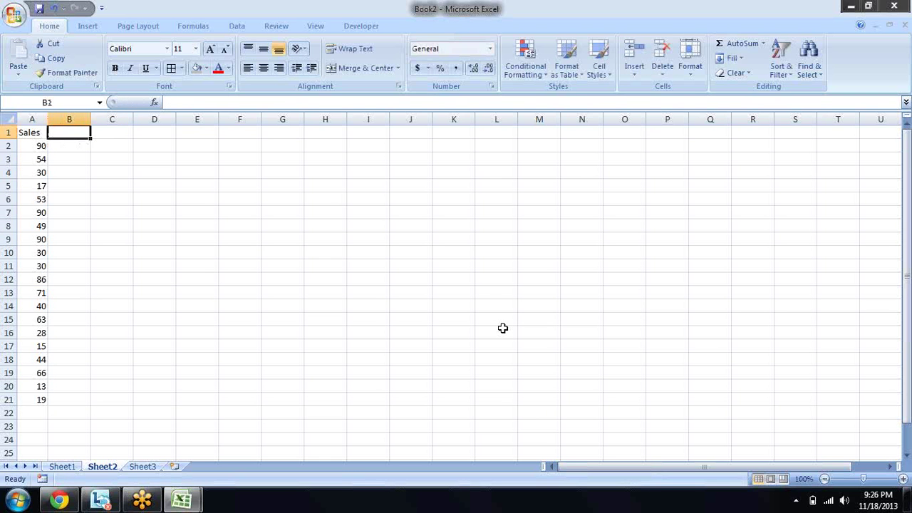
type("Target")
key("Return")
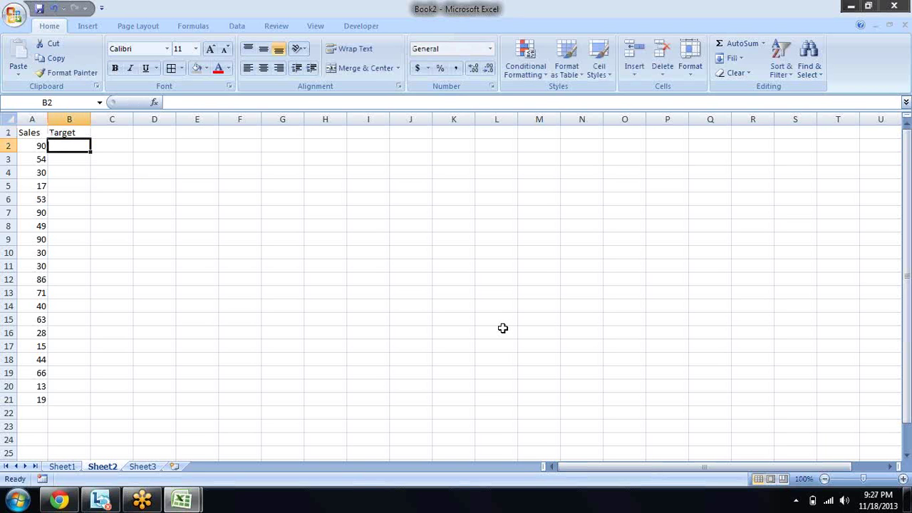
- Enter a target value of 100 in cell B2
key("Left")
key("Down")
key("Up")
key("Right")
type("1000")
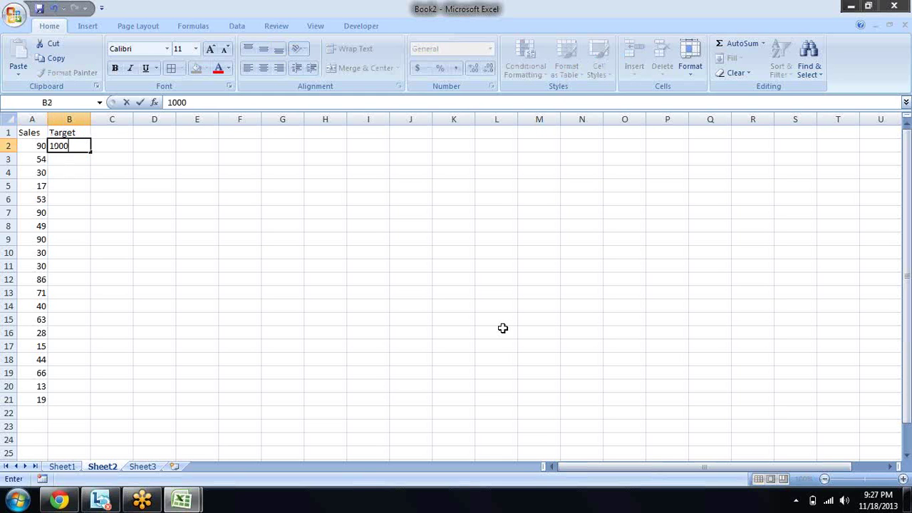
key("BackSpace")
key("Return")
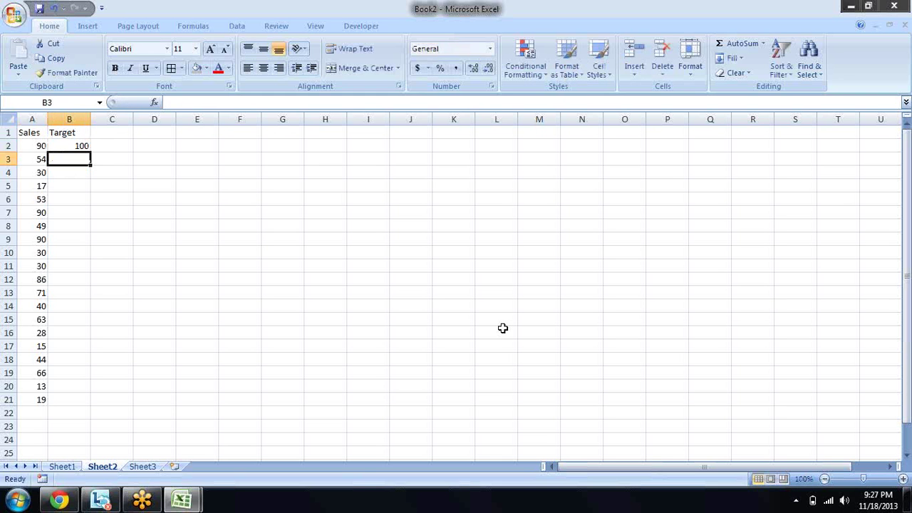
key("Up")
key("Left")
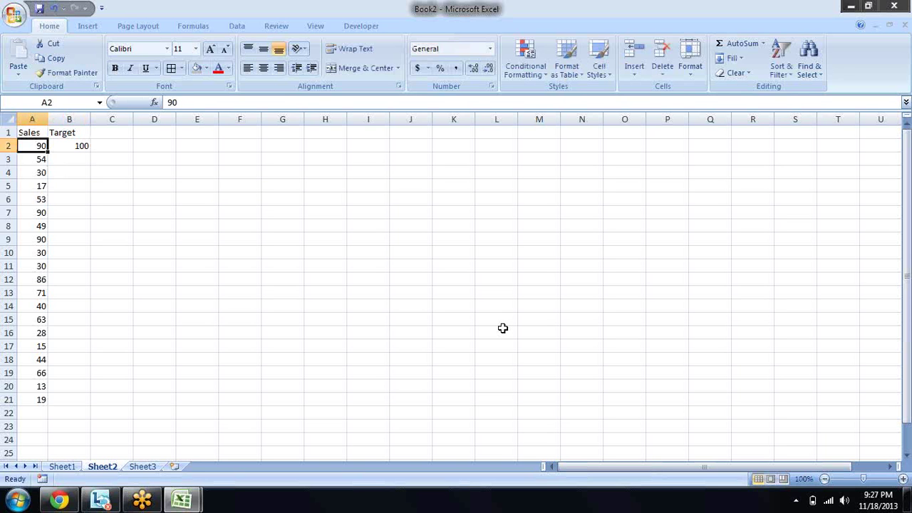
key("Right")
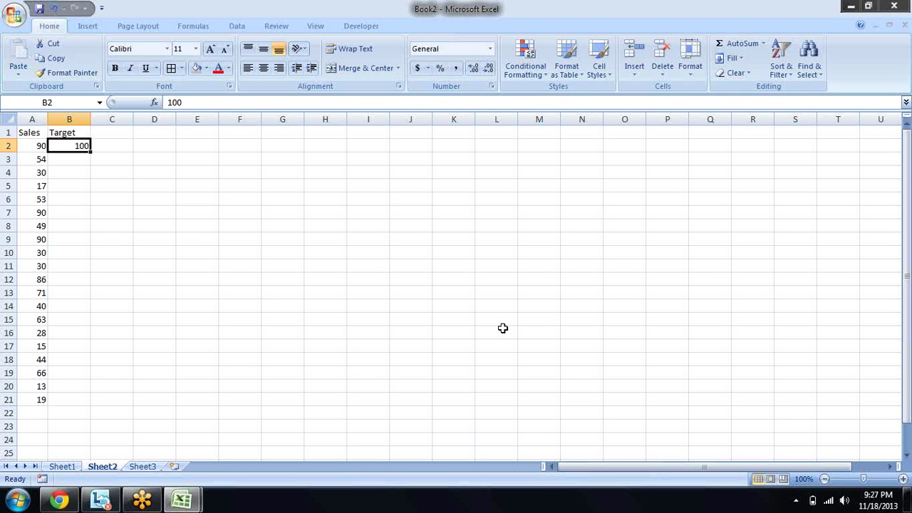
key("Right")
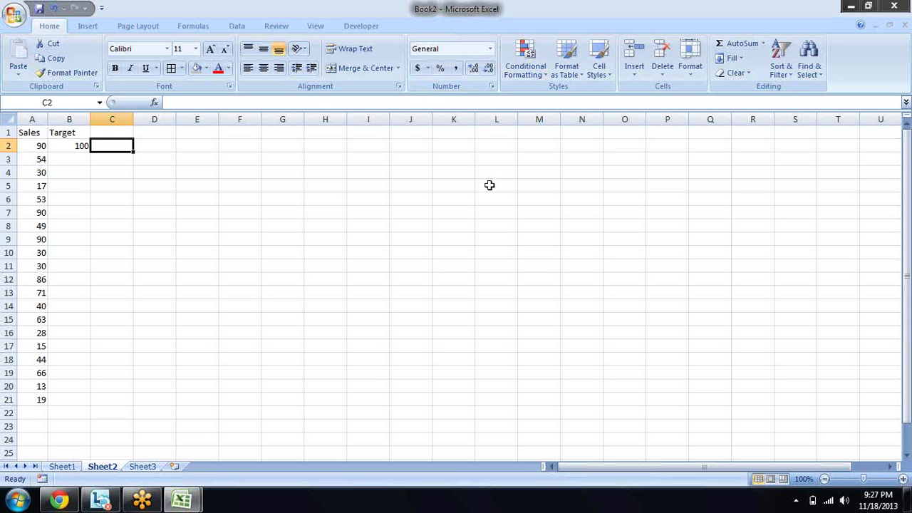
key("Left")
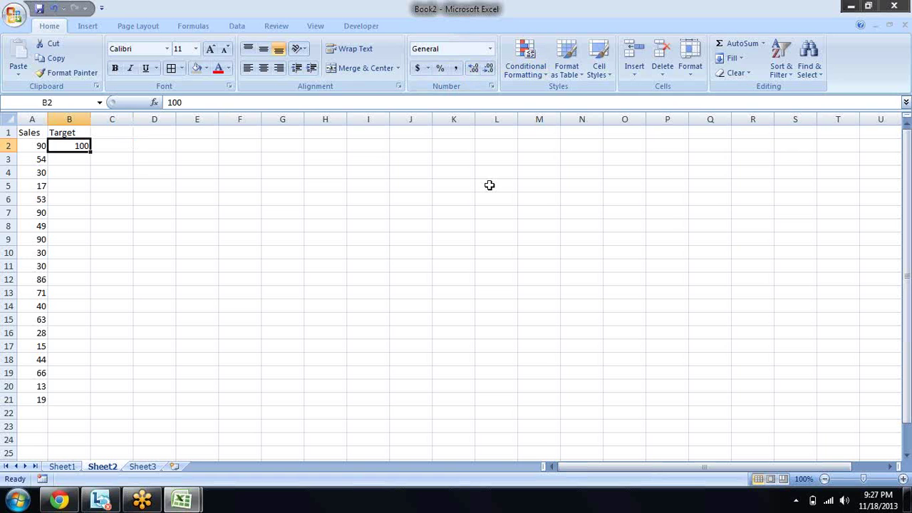
key("ctrl+c")
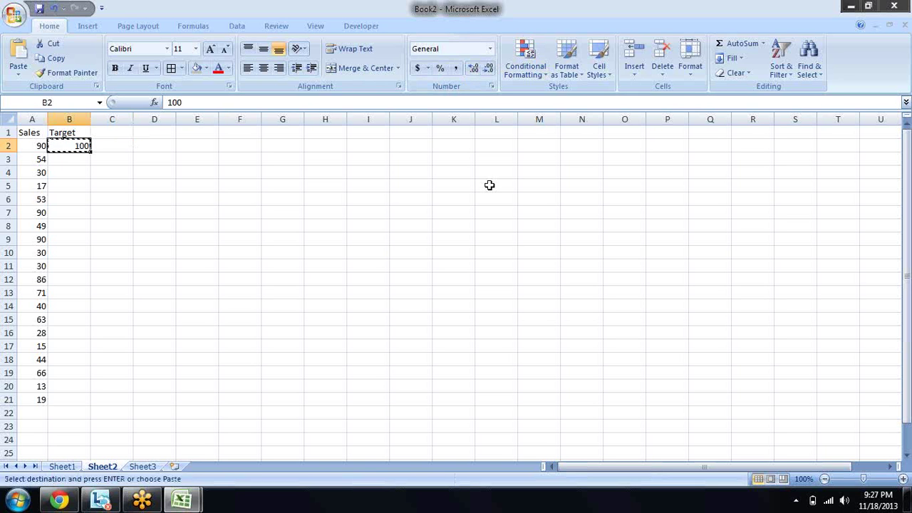
key("Left")
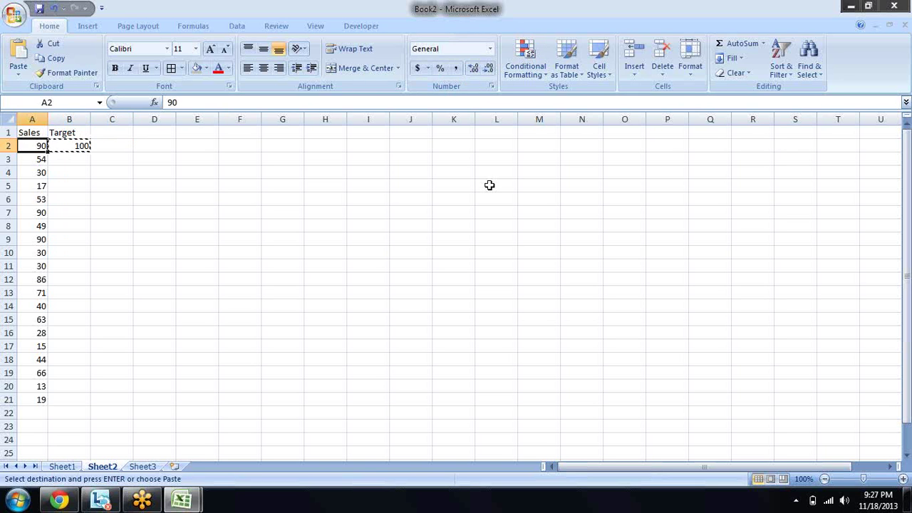
key("shift+Down")
key("shift+Down")
key("shift+Down")
key("shift+Down")
key("shift+Down")
key("shift+Down")
key("shift+Down")
key("shift+Down")
key("shift+Down")
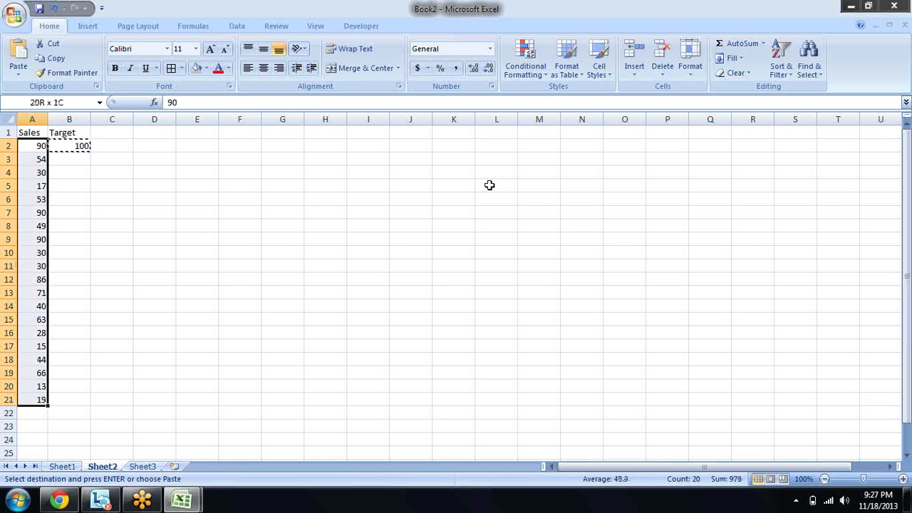
left_click(19, 69)
left_click(52, 178)
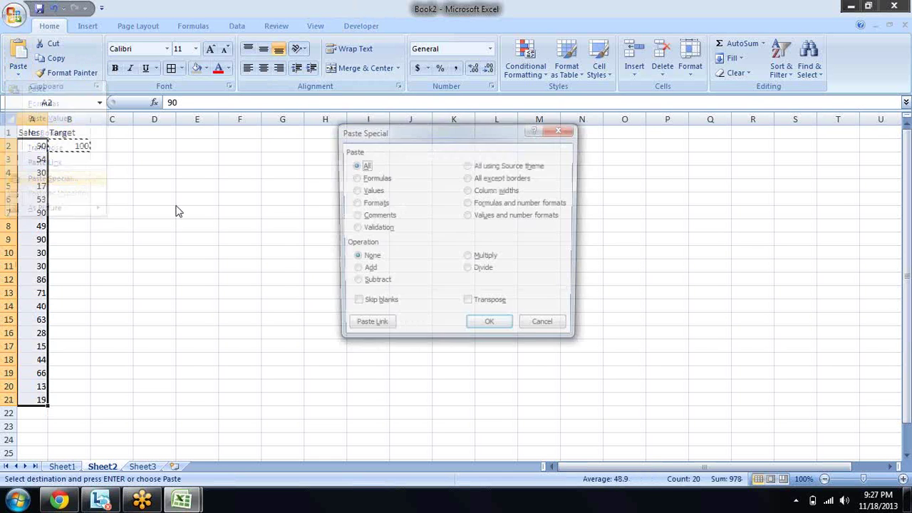
left_click(477, 271)
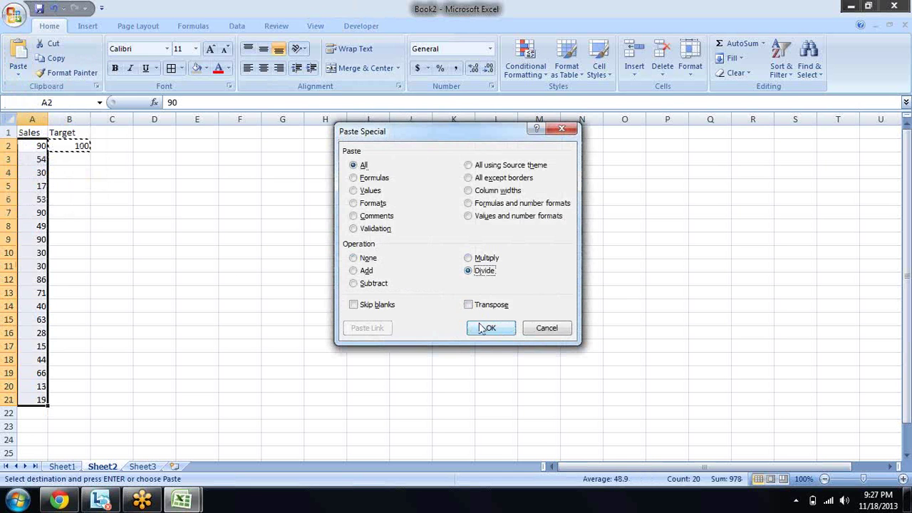
left_click(487, 331)
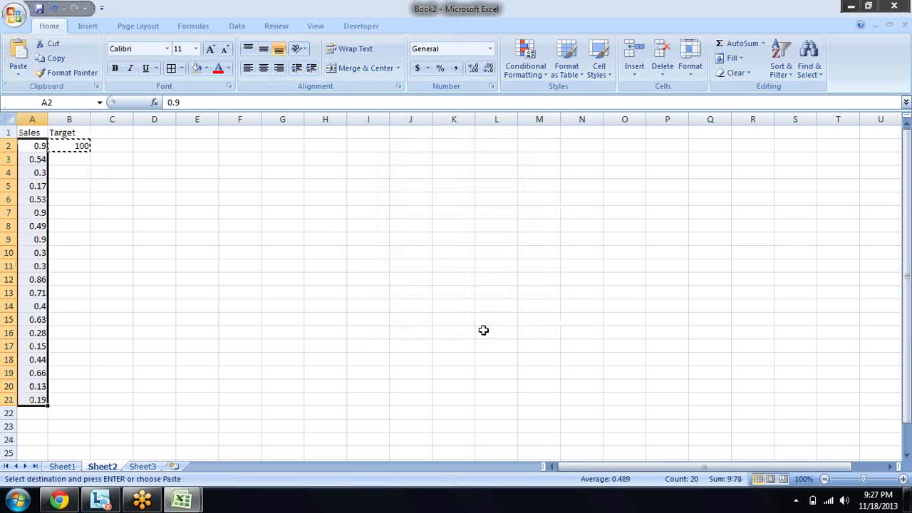
left_click(440, 70)
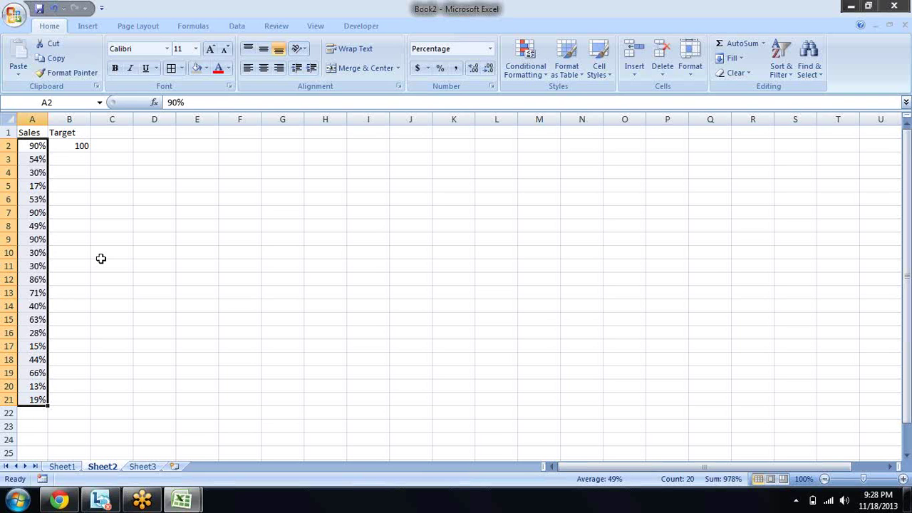
key("ctrl+z")
key("ctrl+y")
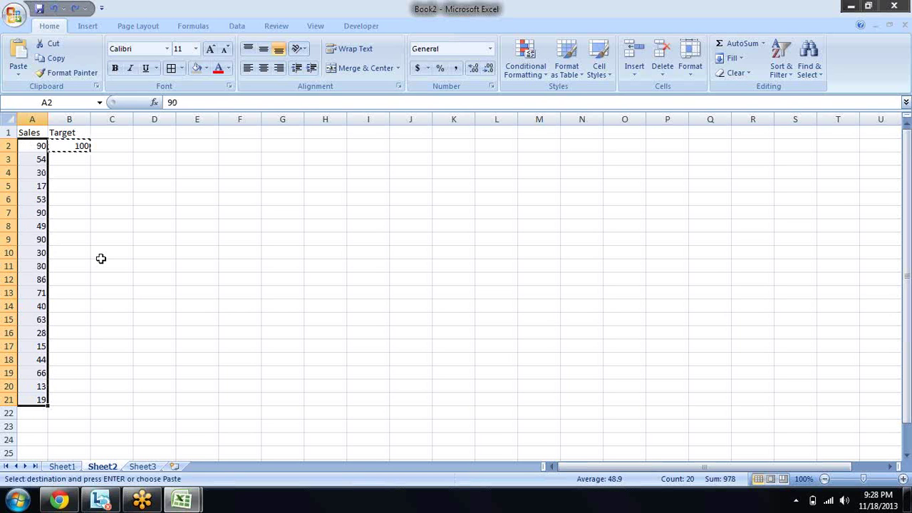
key("Escape")
key("Right")
key("Left")
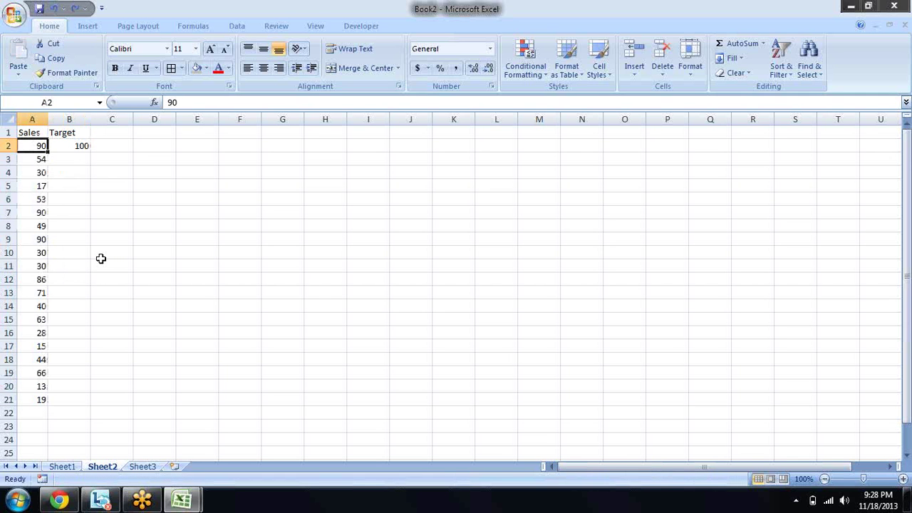
- Change the Target value in B2 from 100 to 200
key("shift+Down")
key("shift+Down")
key("shift+Down")
key("shift+Down")
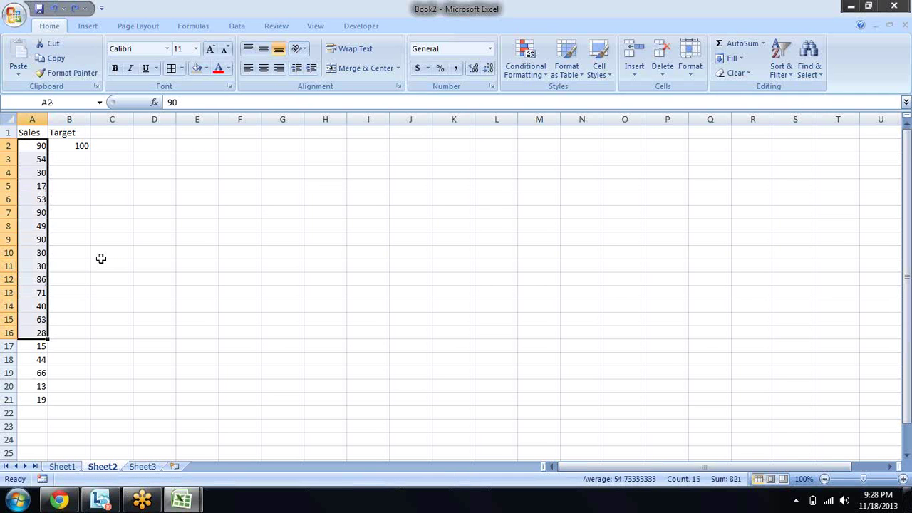
key("Right")
key("Left")
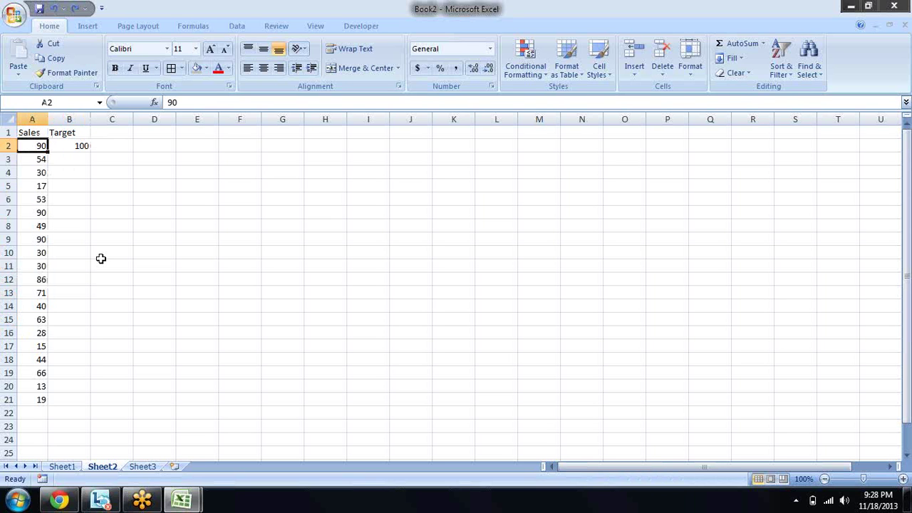
key("Down")
key("Down")
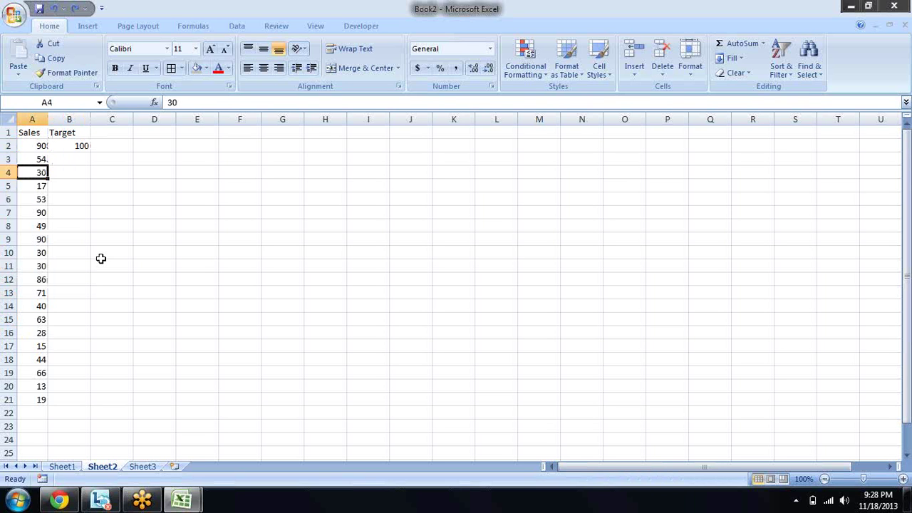
key("Up")
- Copy the 200 in B2 and select the Sales figures A2:A21
key("Up")
key("Right")
type("2")
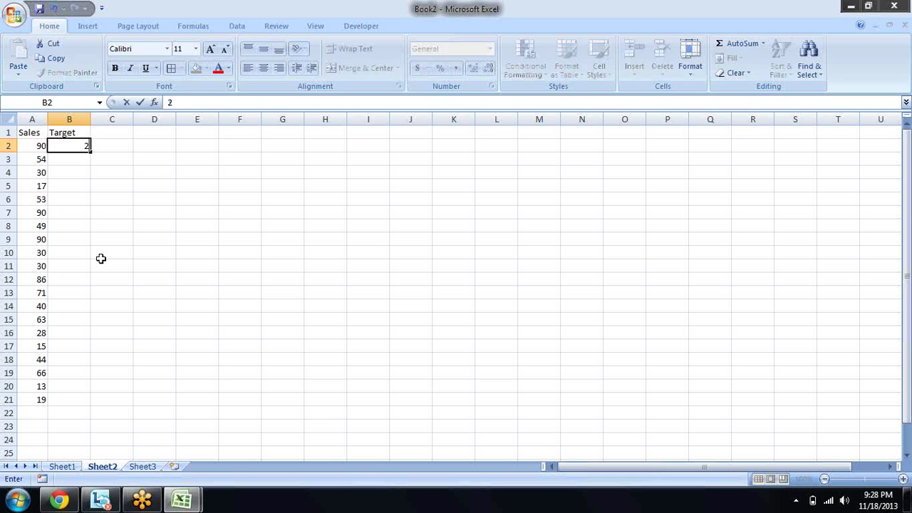
type("00")
key("Return")
key("Left")
key("Up")
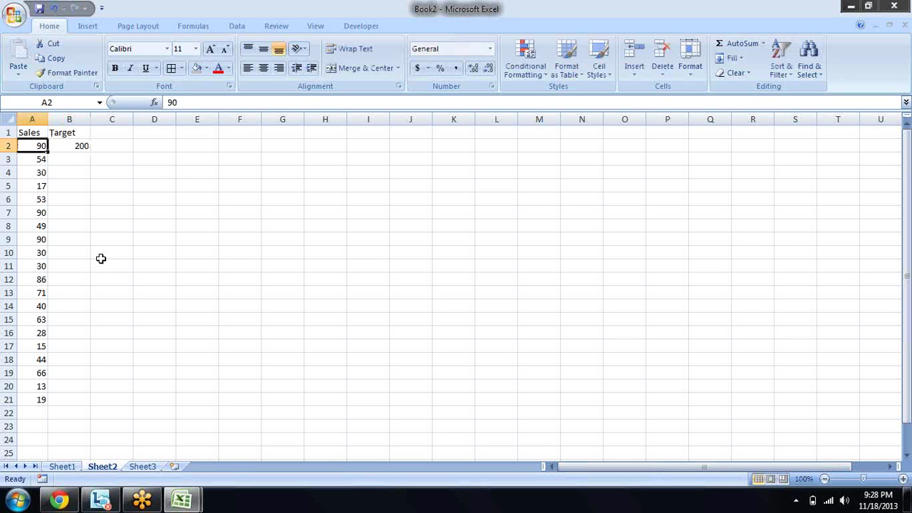
key("Right")
key("Left")
key("Down")
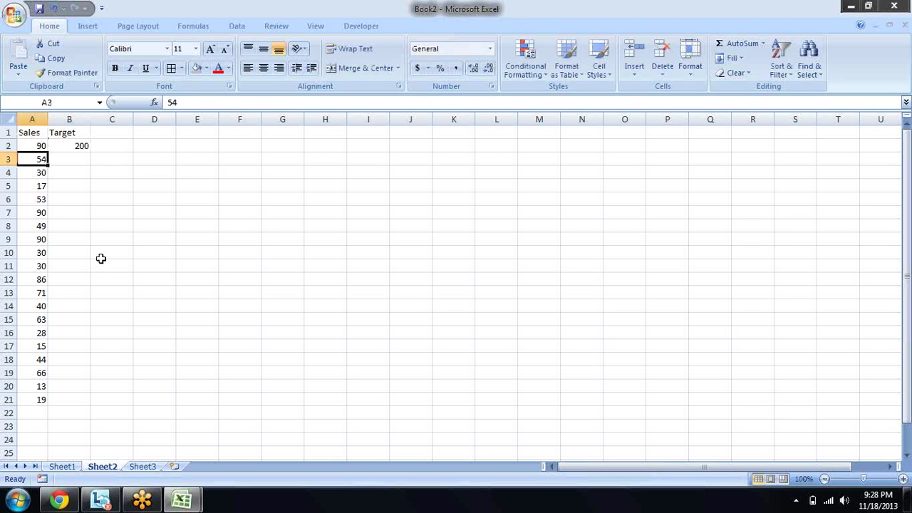
key("Down")
key("Down")
key("Down")
key("Down")
key("Down")
key("Down")
key("Up")
key("Up")
key("Up")
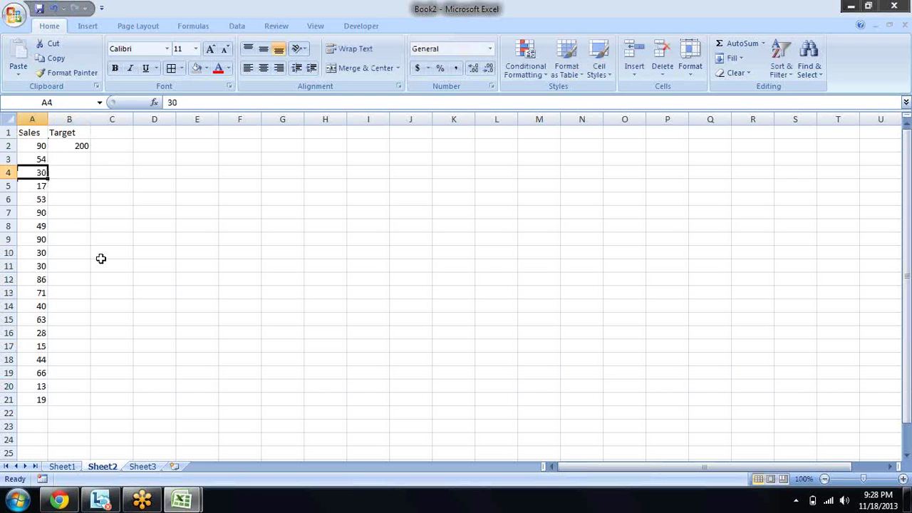
key("Up")
key("Up")
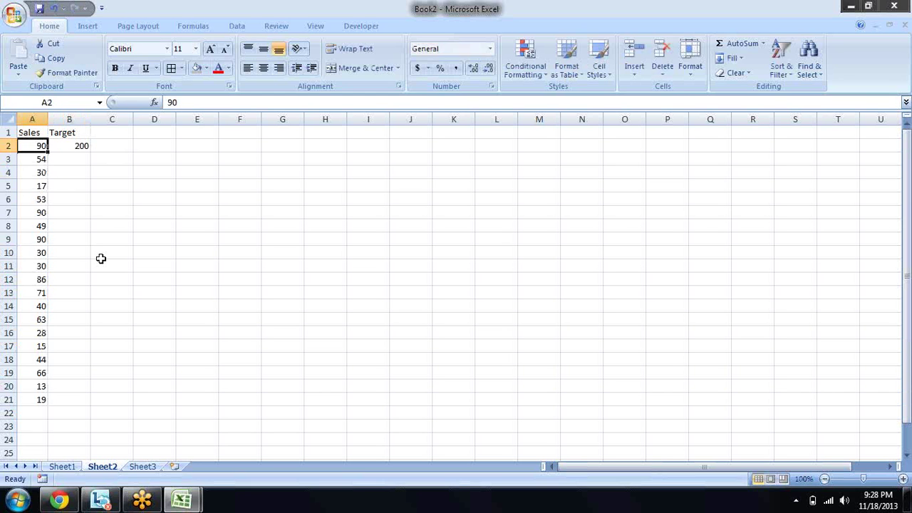
key("Right")
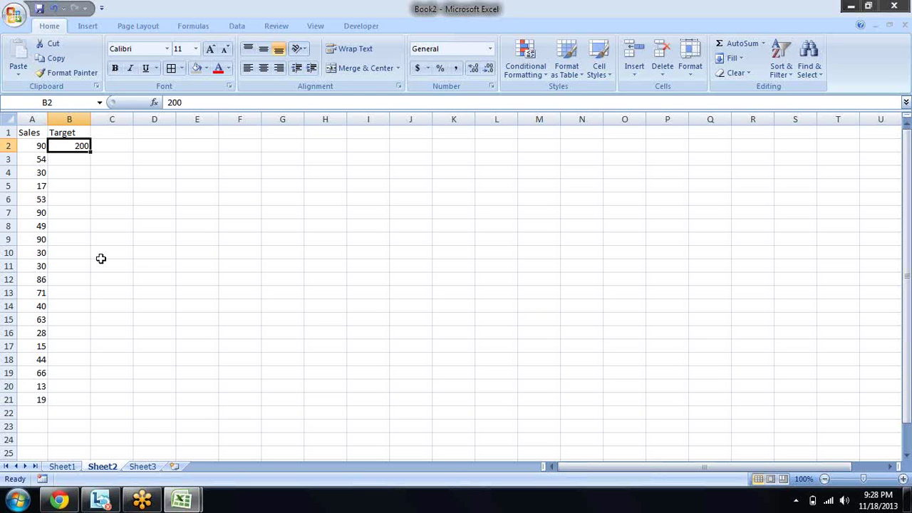
key("ctrl+c")
key("Left")
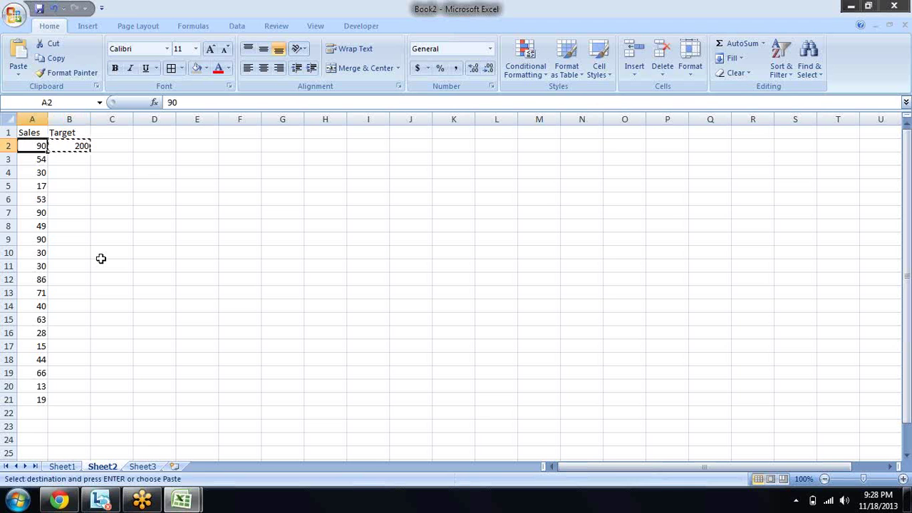
key("shift+Down")
key("shift+Down")
key("shift+Down")
key("shift+Down")
key("shift+Down")
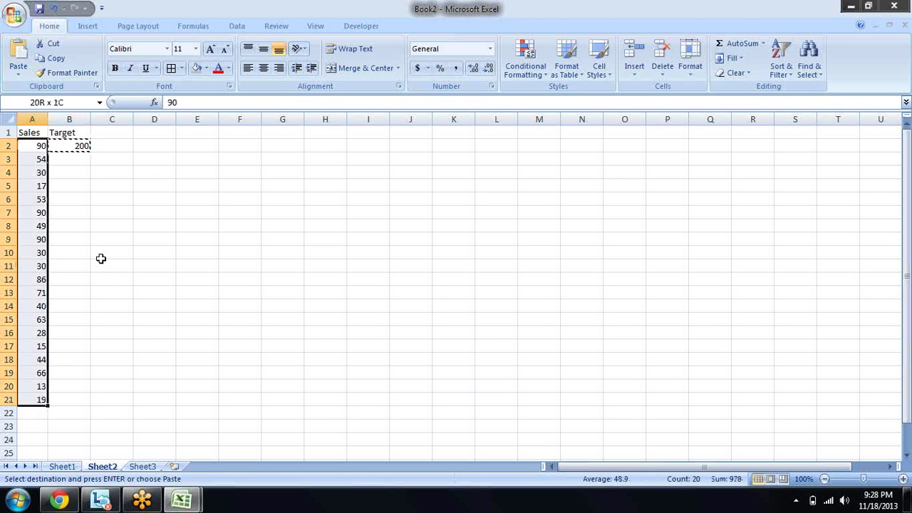
- Divide the Sales values by 200 using Paste Special Divide, then apply Percent Style
left_click(19, 75)
left_click(68, 178)
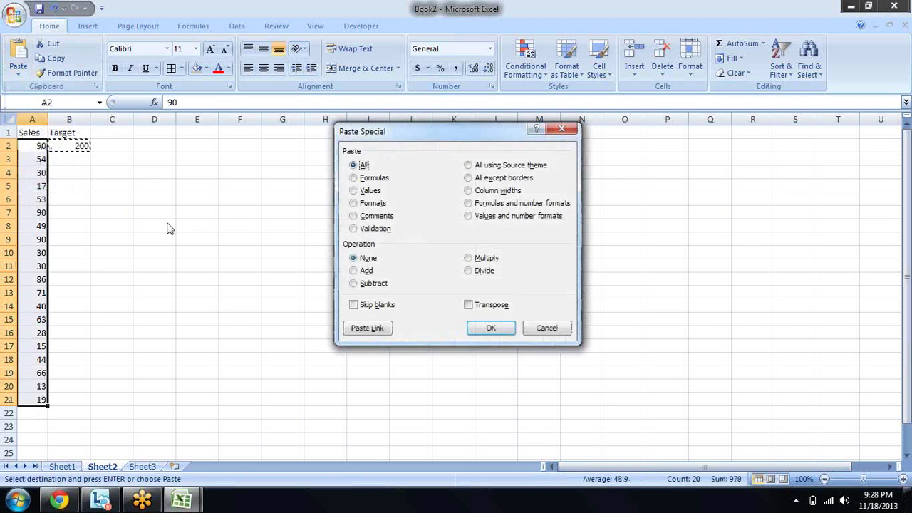
left_click(468, 271)
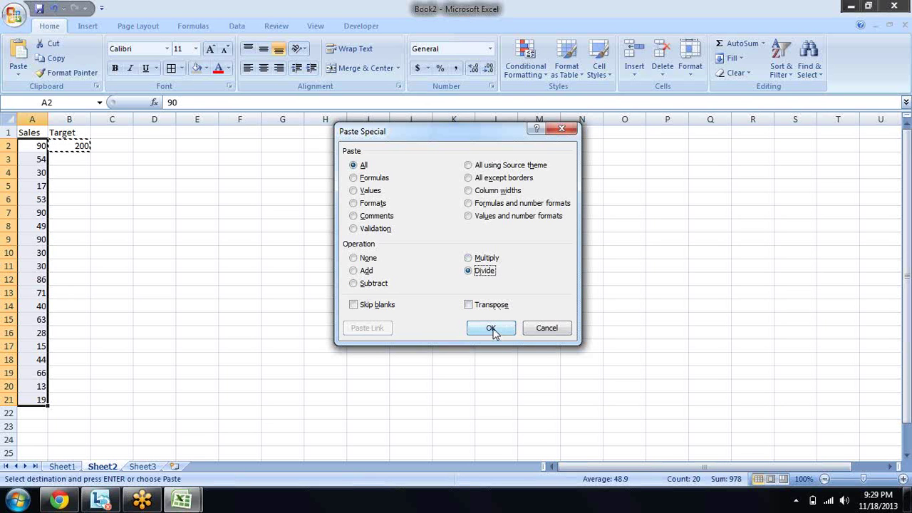
left_click(491, 329)
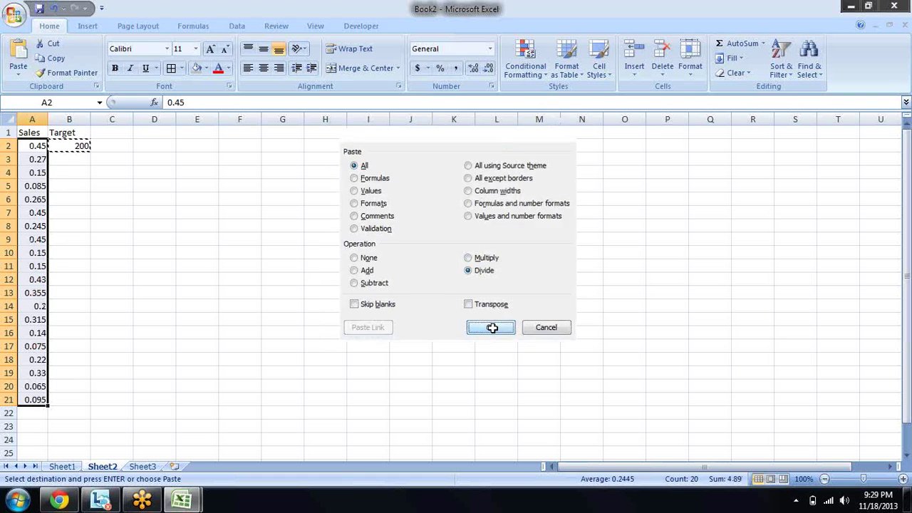
left_click(442, 68)
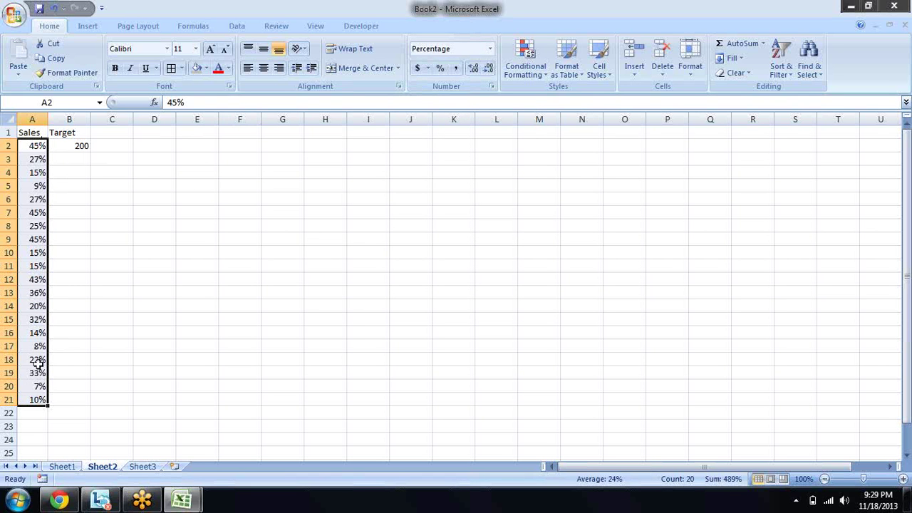
- Undo the percent formatting and the division to restore the original Sales values
key("ctrl+z")
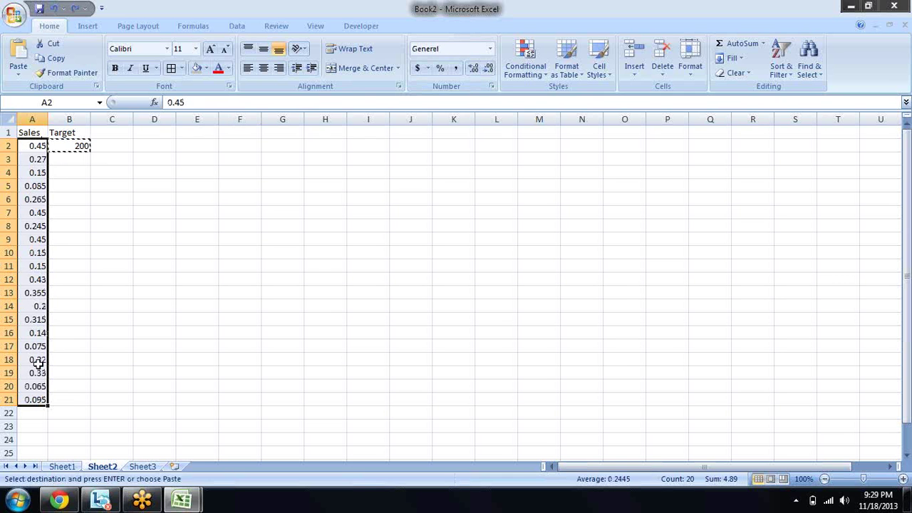
key("ctrl+z")
key("Escape")
key("Right")
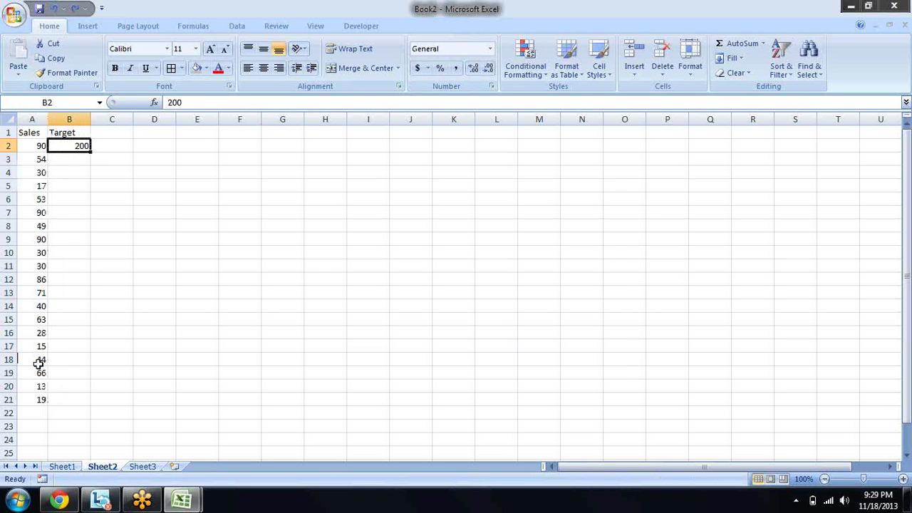
- Fill B2:B21 with the formula =RANDBETWEEN(100,200)
type("=")
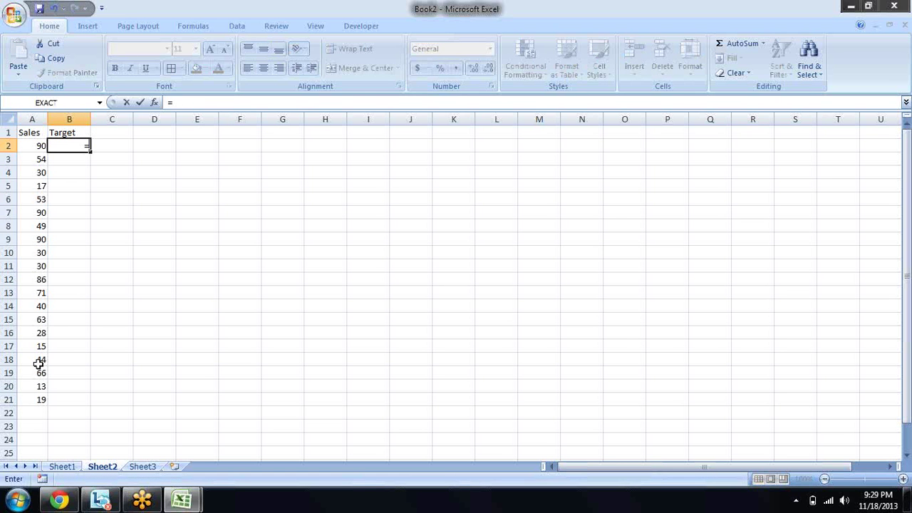
type("ra")
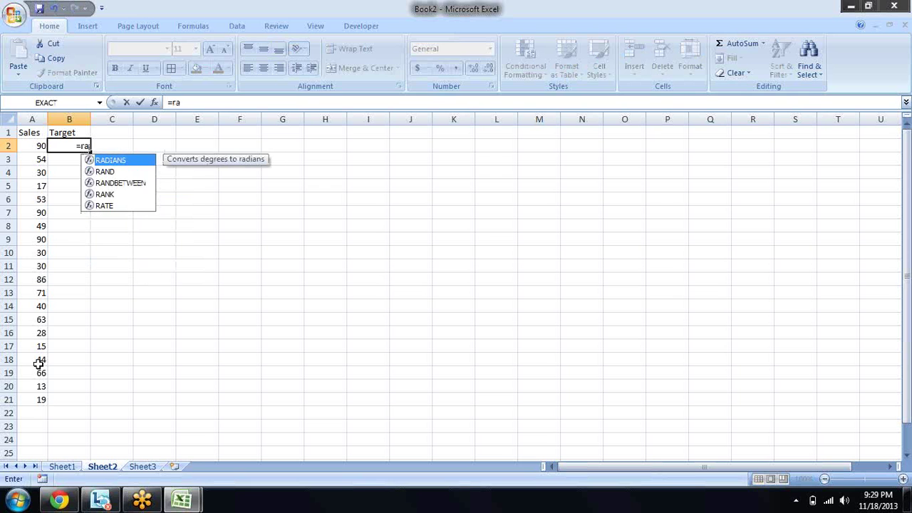
key("Down")
key("Down")
key("Tab")
type("1")
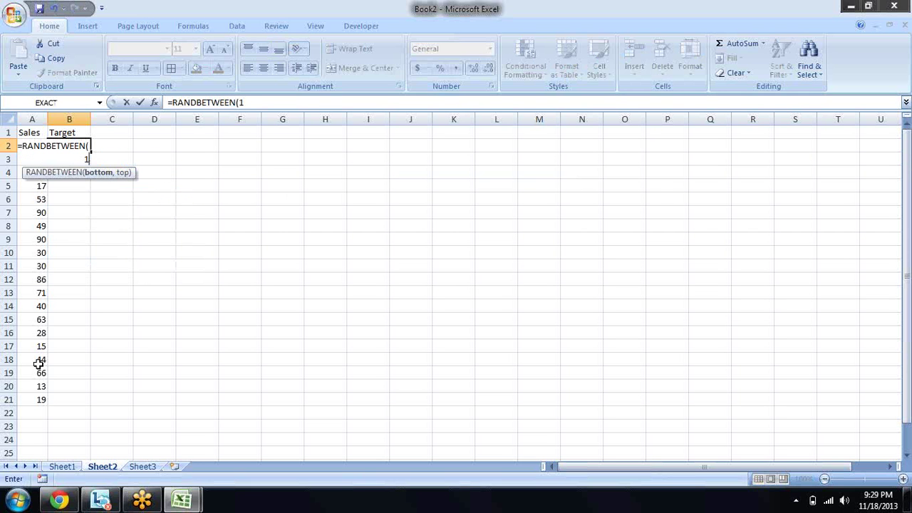
type("00,20")
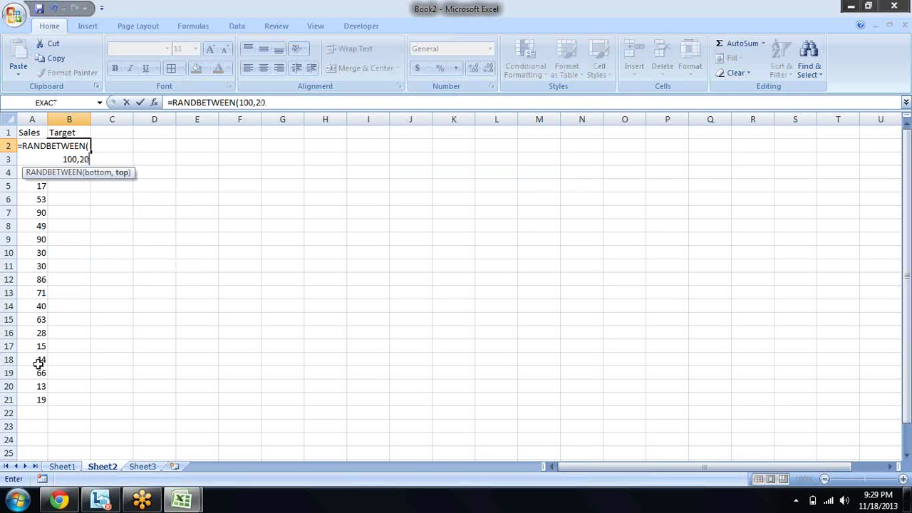
type("0")
key("Return")
key("Up")
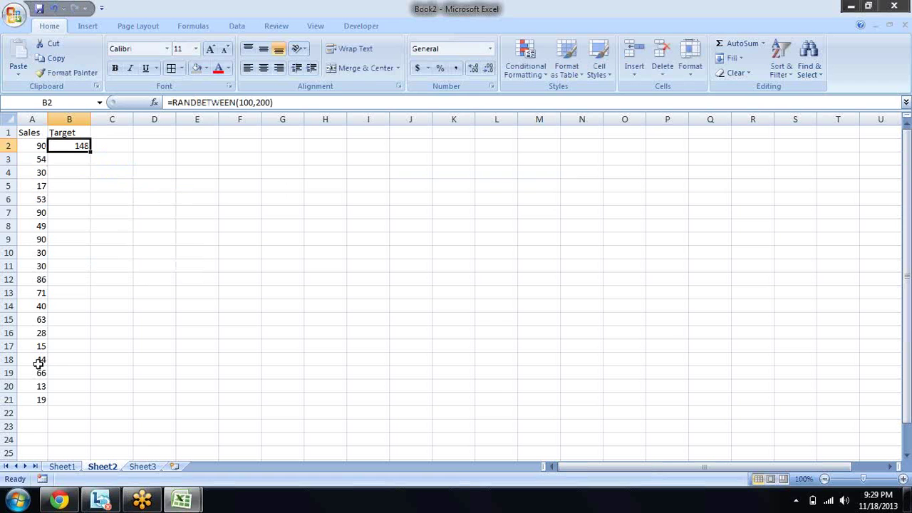
key("ctrl+c")
key("Down")
key("shift+Down")
key("shift+Down")
key("shift+Down")
key("shift+Down")
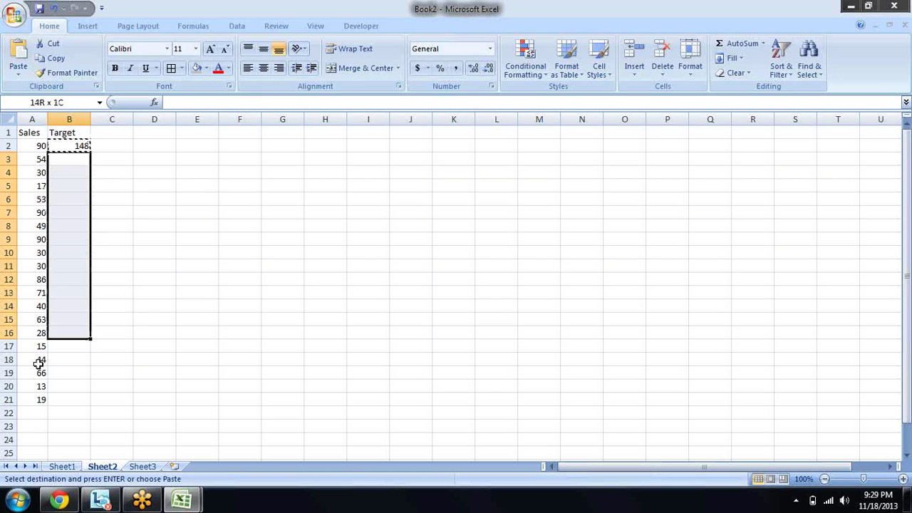
key("shift+Down")
key("shift+Down")
key("shift+Down")
key("Return")
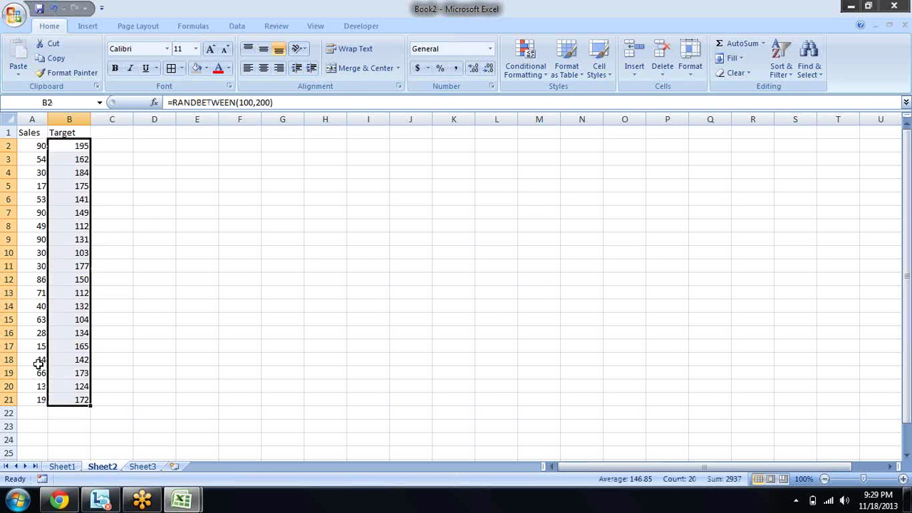
- Replace the Target formulas with fixed values using Paste Special Values
key("ctrl+c")
key("ctrl+alt+v")
key("v")
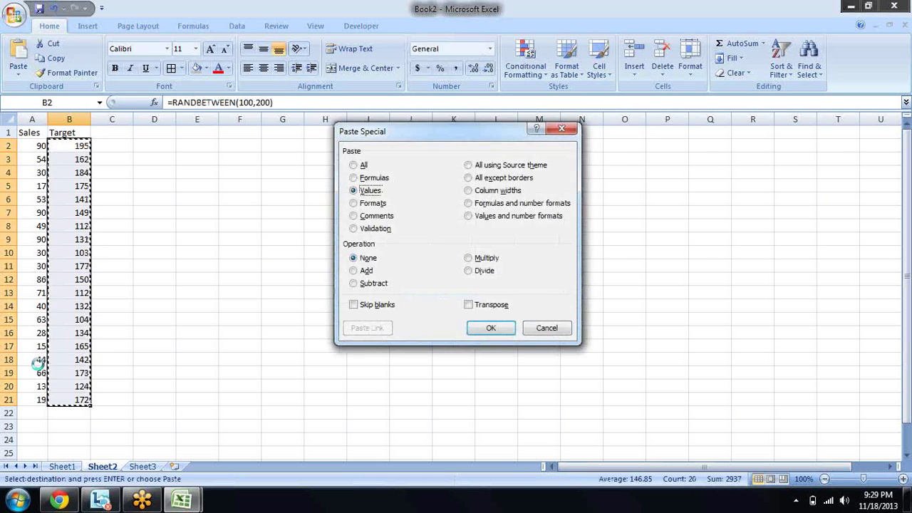
key("Return")
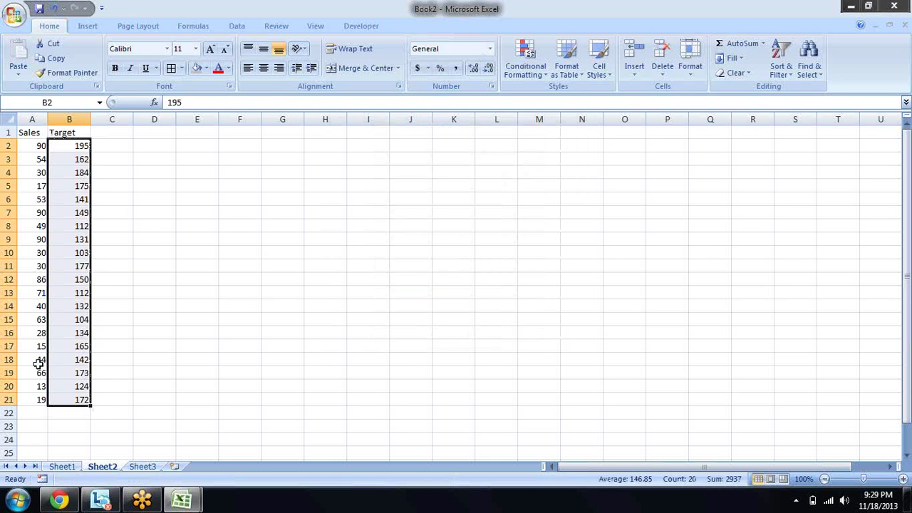
key("Escape")
key("Right")
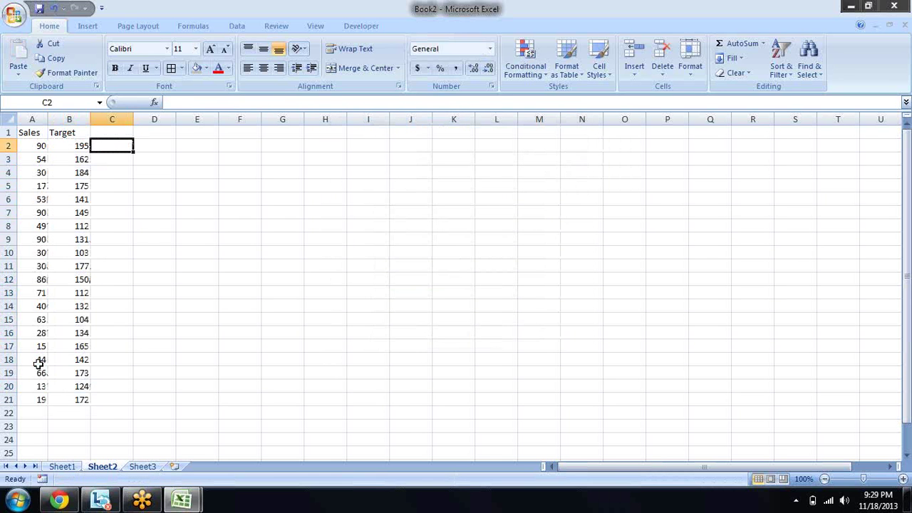
key("Left")
key("ctrl+shift+Down")
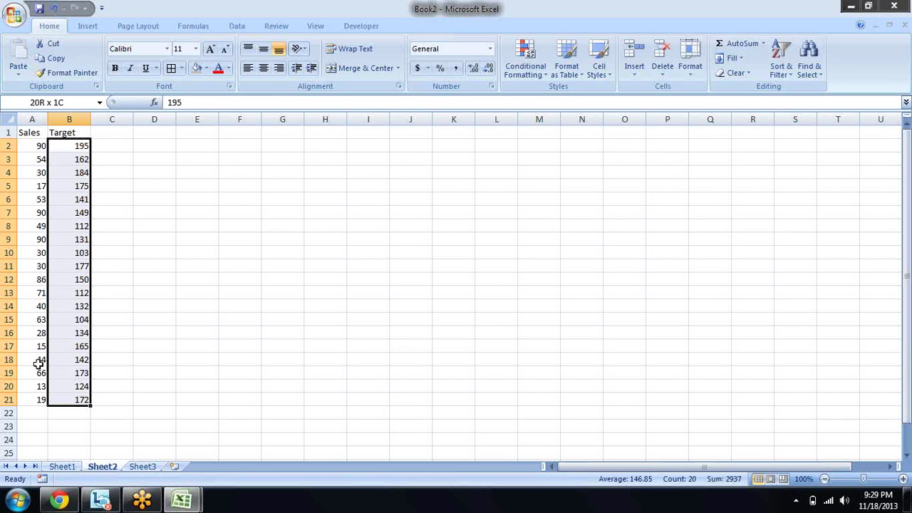
- Copy the Target values B2:B21 and return to Sales cell A2
key("ctrl+c")
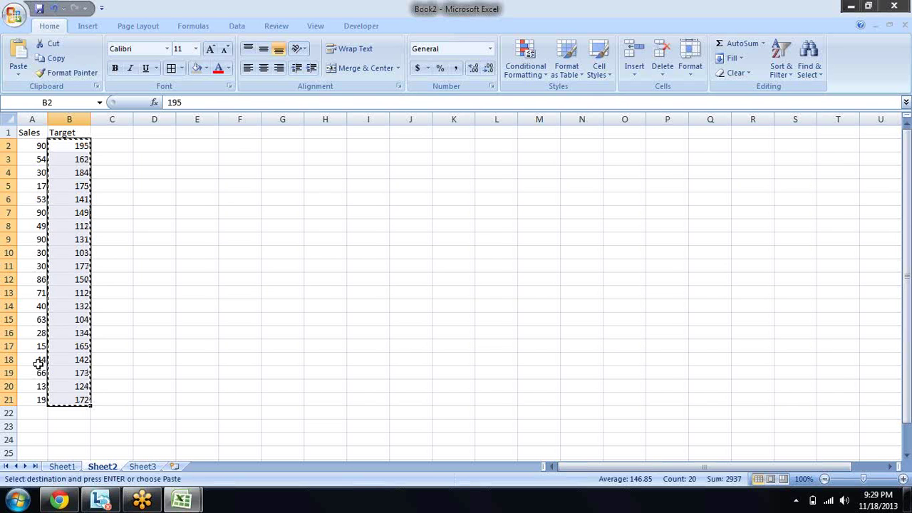
key("Left")
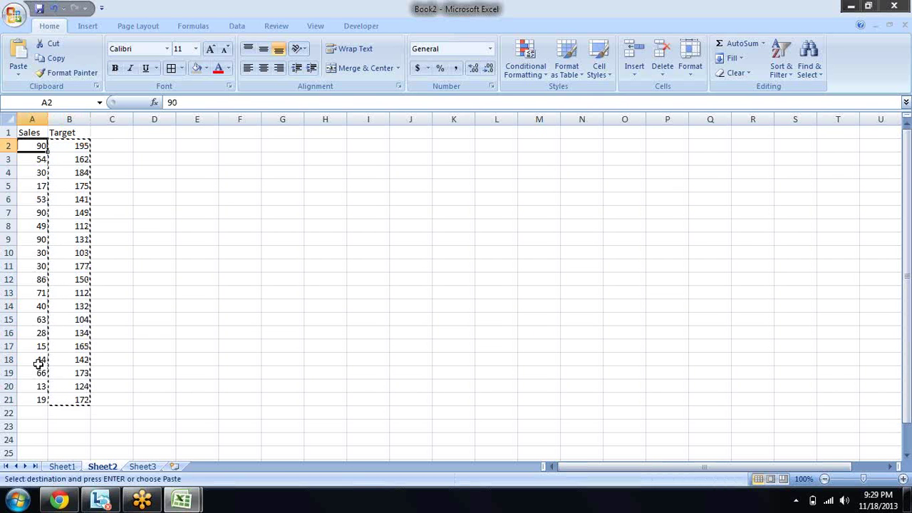
key("Right")
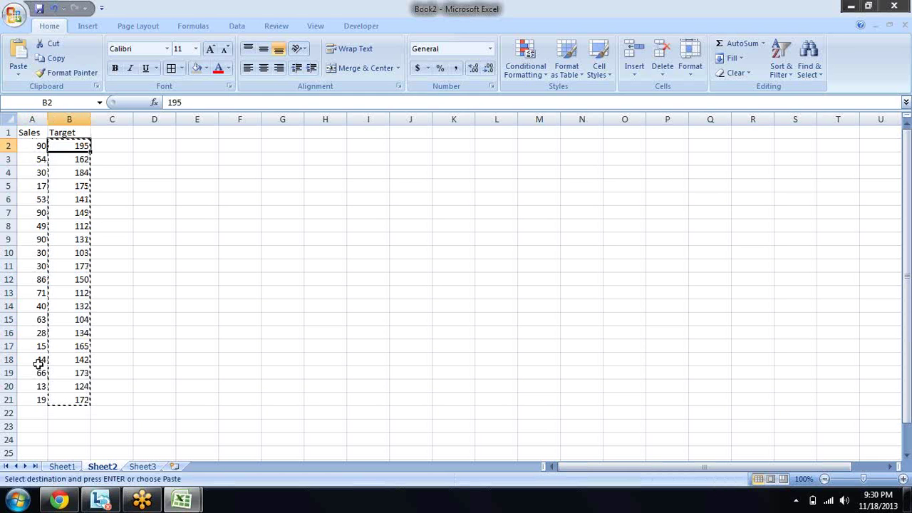
key("Left")
key("Down")
key("Down")
key("Down")
key("Down")
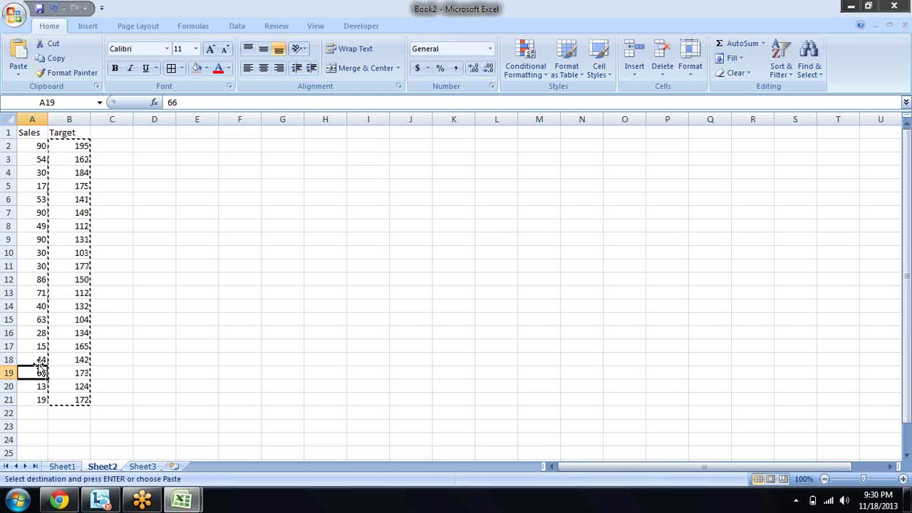
key("Down")
key("Down")
key("Up")
key("Right")
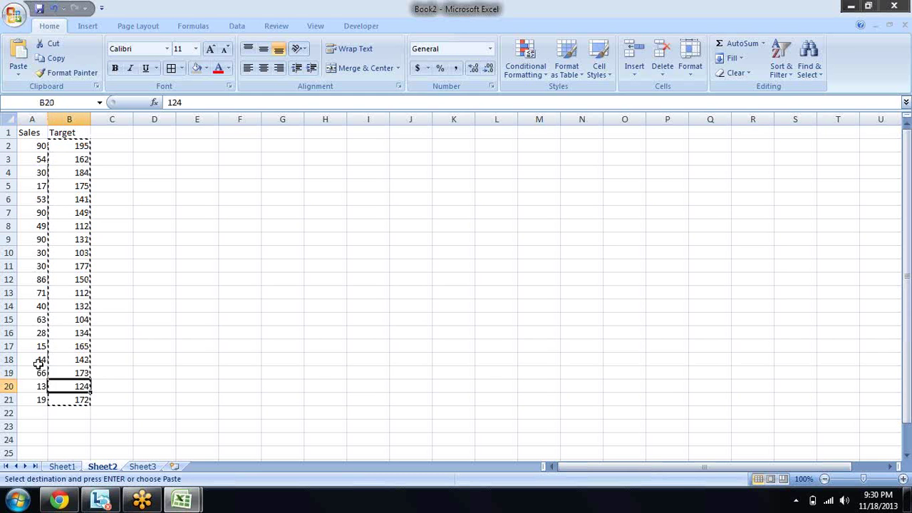
key("Up")
key("Left")
key("Up")
key("Up")
key("Up")
key("Up")
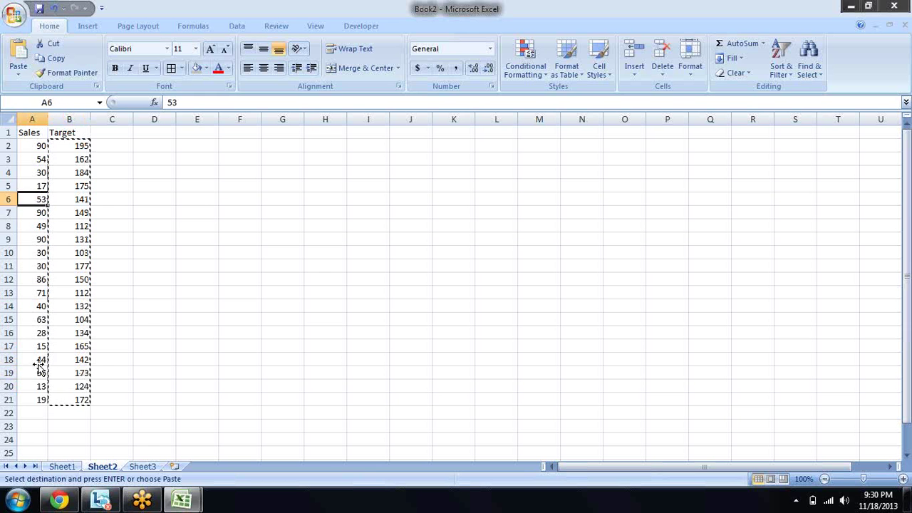
key("Up")
key("Up")
key("Up")
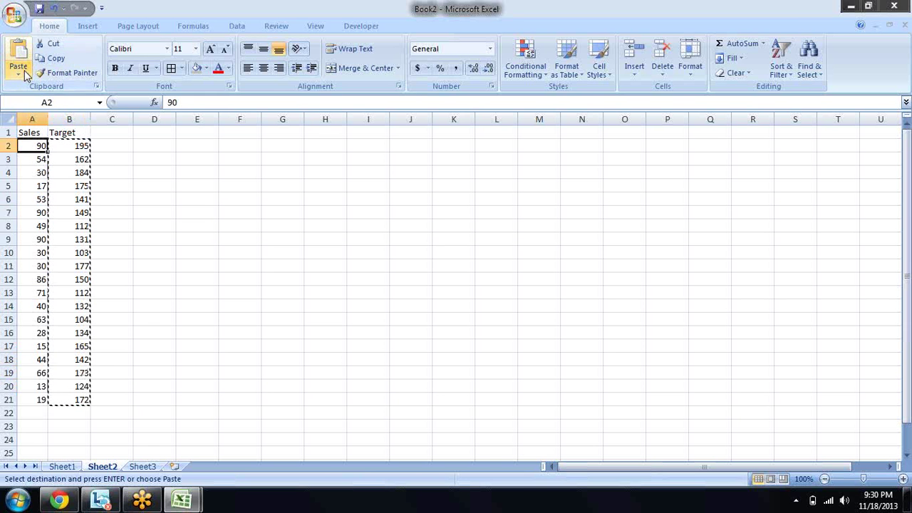
- Divide each Sales value by its Target with Paste Special Divide, then apply Percent Style
left_click(19, 71)
left_click(61, 179)
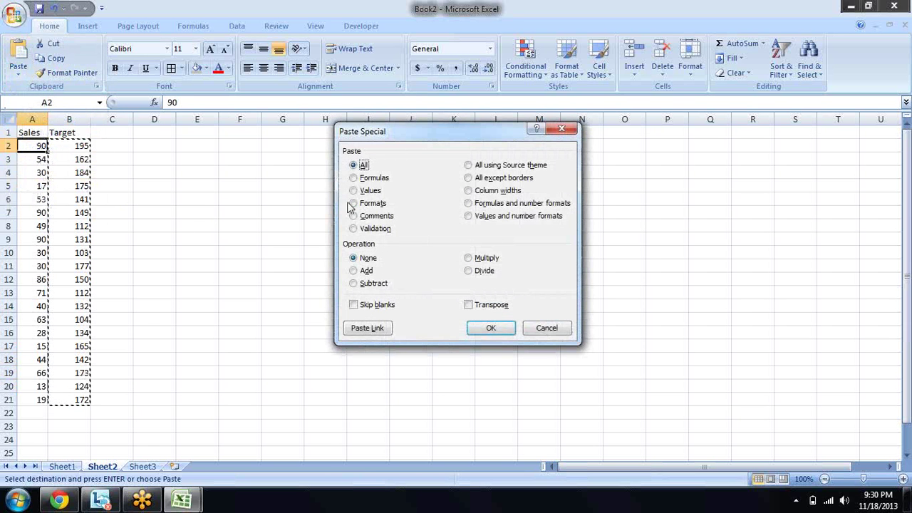
left_click(468, 271)
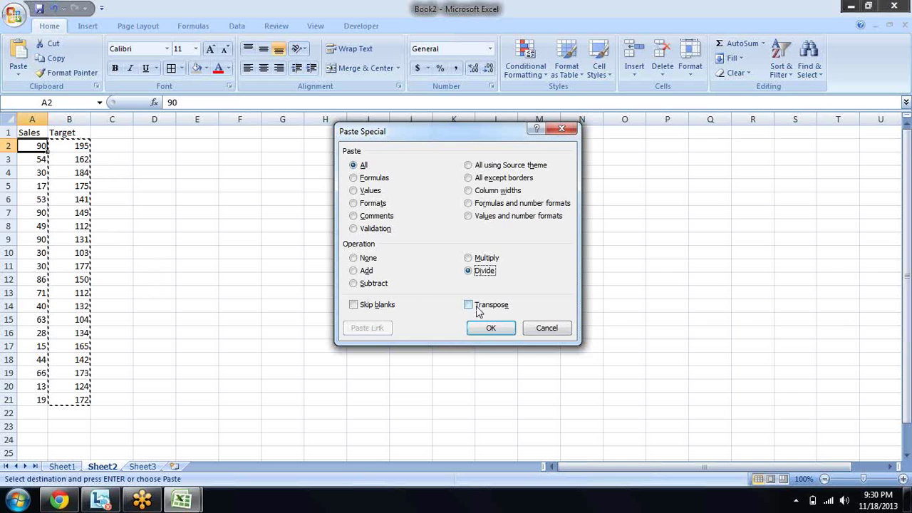
left_click(487, 329)
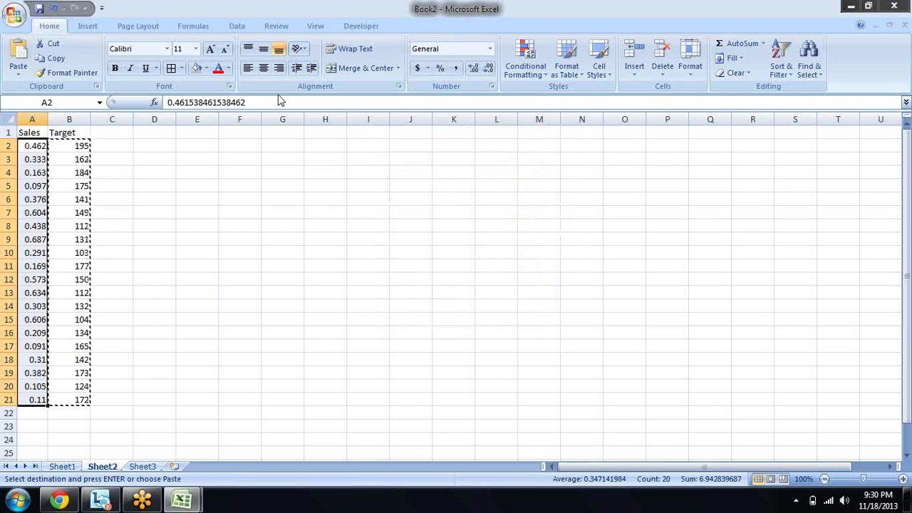
left_click(445, 76)
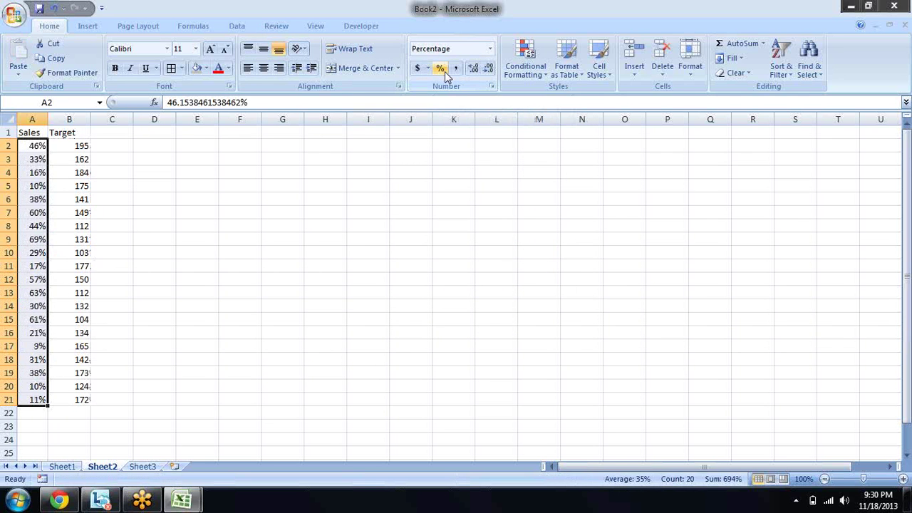
key("Down")
key("Down")
key("Down")
key("Down")
key("Down")
key("Down")
key("Down")
key("Down")
key("Down")
key("Down")
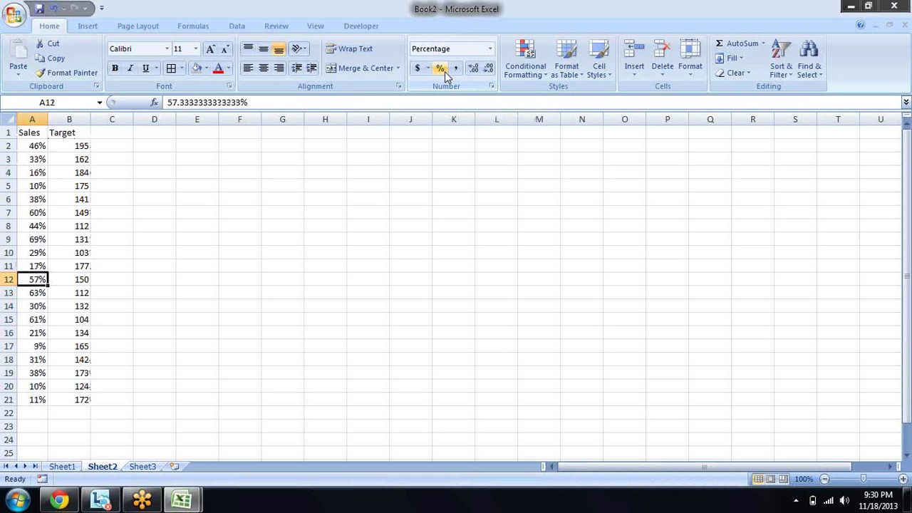
key("Down")
key("Down")
key("Down")
key("Down")
key("Down")
key("Down")
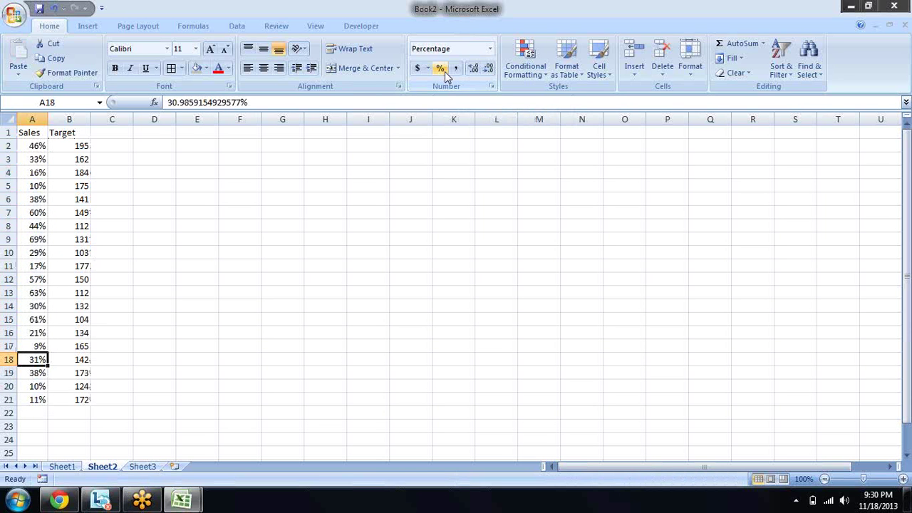
key("Up")
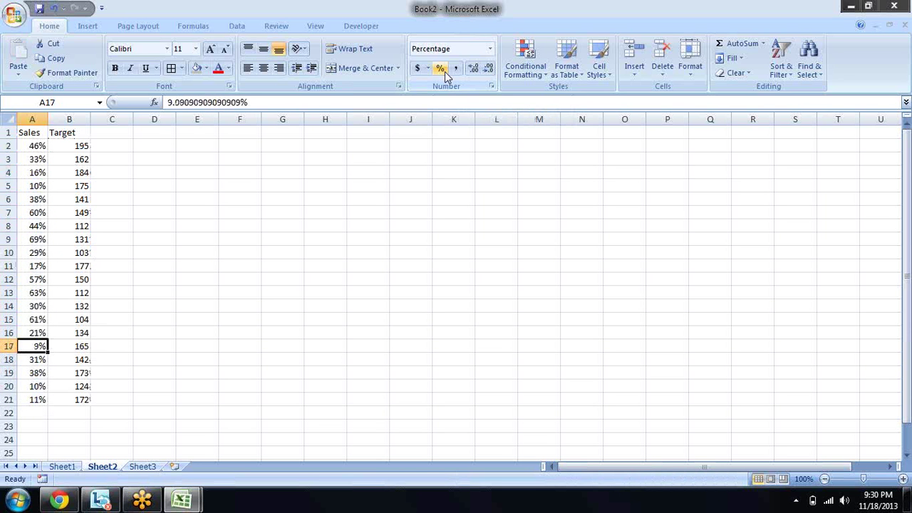
key("Up")
key("Up")
key("Up")
key("Up")
key("Up")
key("Up")
key("Up")
key("Up")
key("Up")
key("Up")
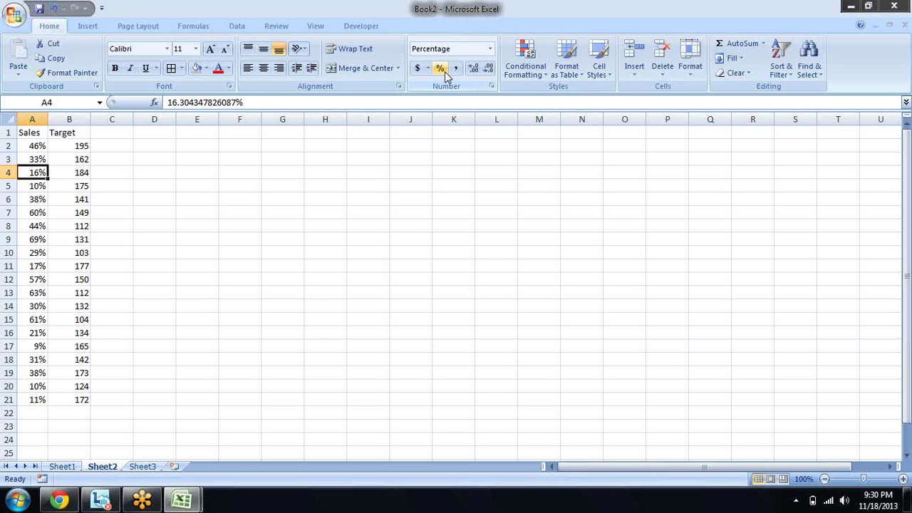
key("Up")
key("Up")
key("Right")
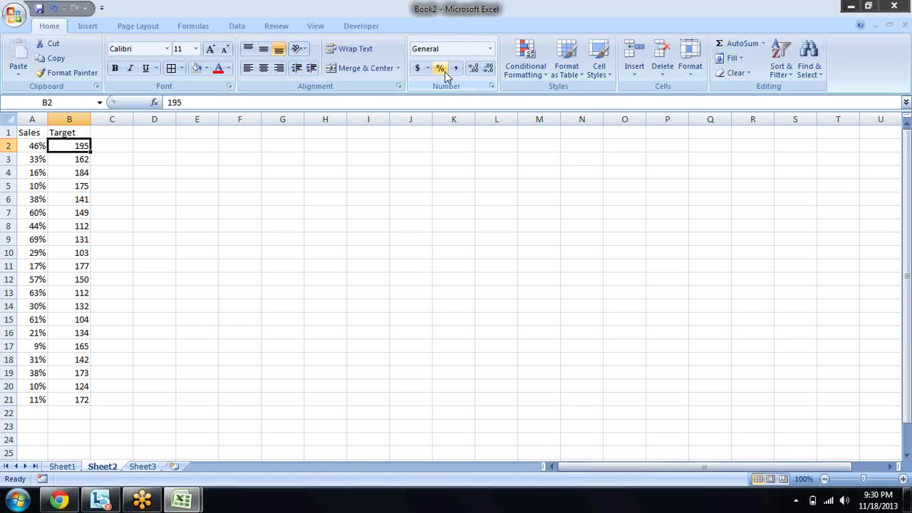
key("Right")
key("Right")
key("Up")
type("10")
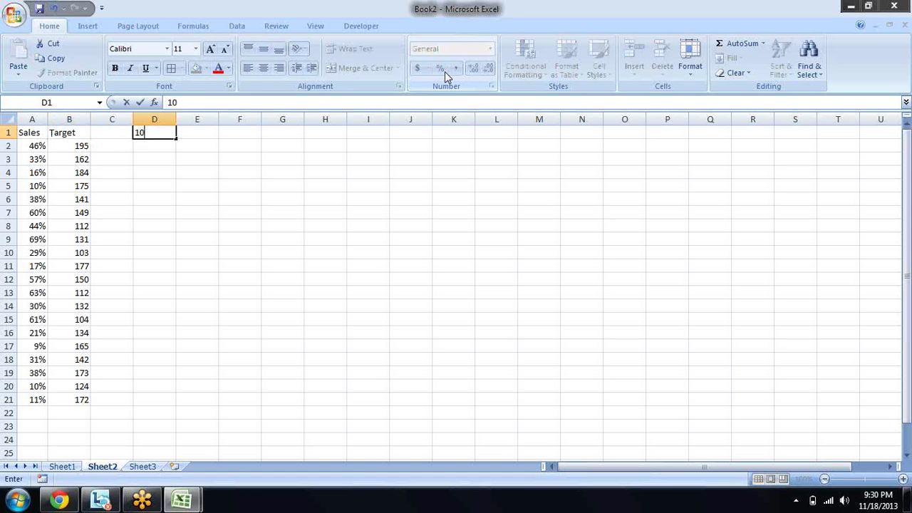
type("00000")
key("Return")
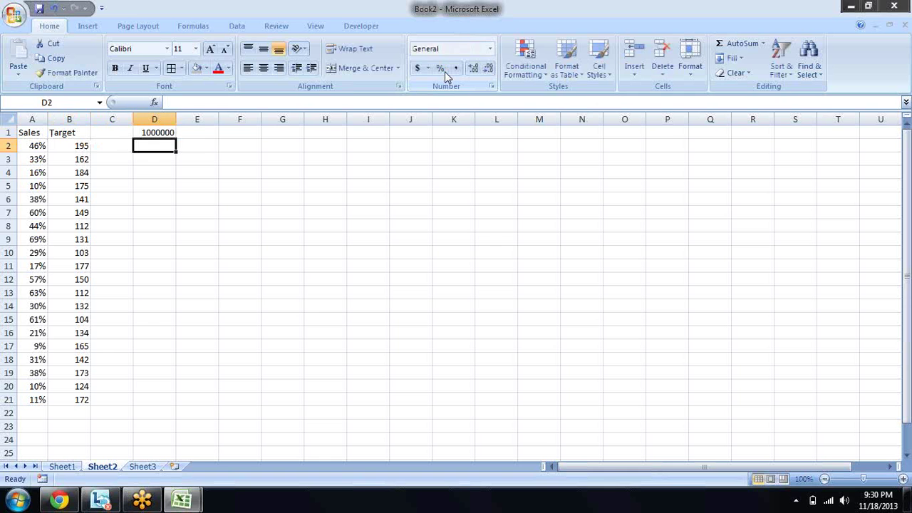
key("Left")
key("Left")
key("Left")
key("shift+Right")
key("shift+Right")
key("shift+Right")
key("shift+Right")
key("shift+Right")
key("shift+Right")
key("shift+Right")
key("shift+Down")
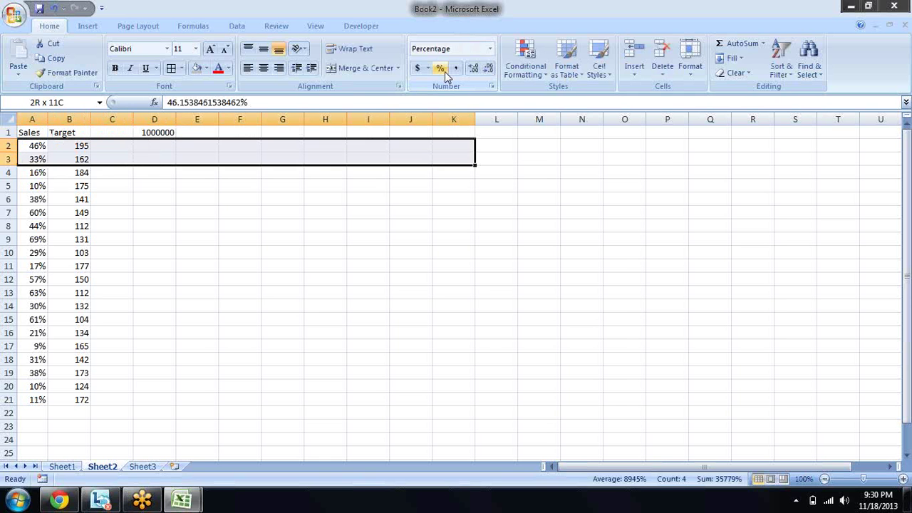
key("shift+Down")
key("shift+Down")
key("shift+Down")
key("shift+Down")
key("shift+Down")
key("shift+Down")
key("shift+Down")
key("shift+Down")
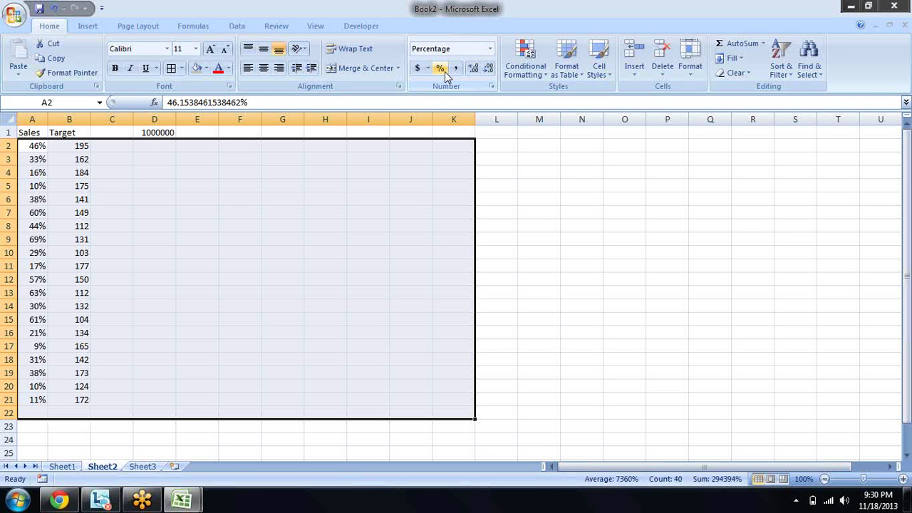
key("Right")
key("Right")
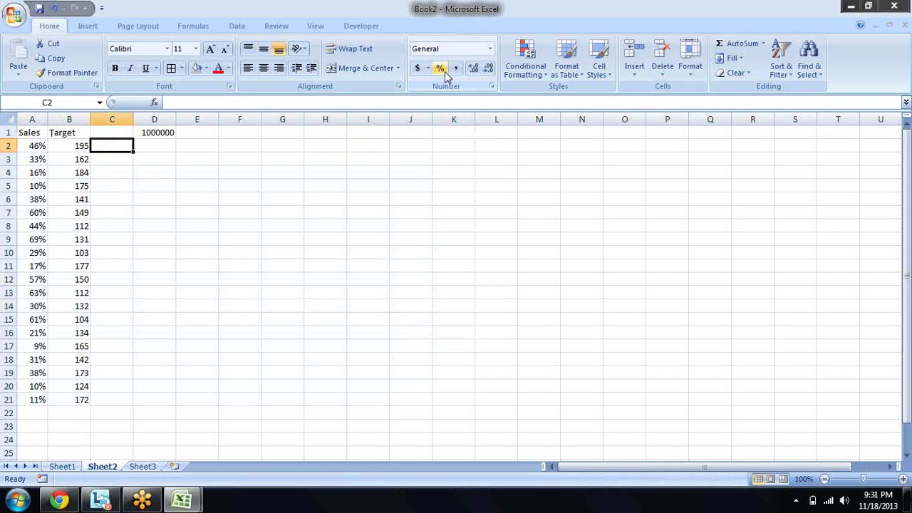
key("Up")
key("Right")
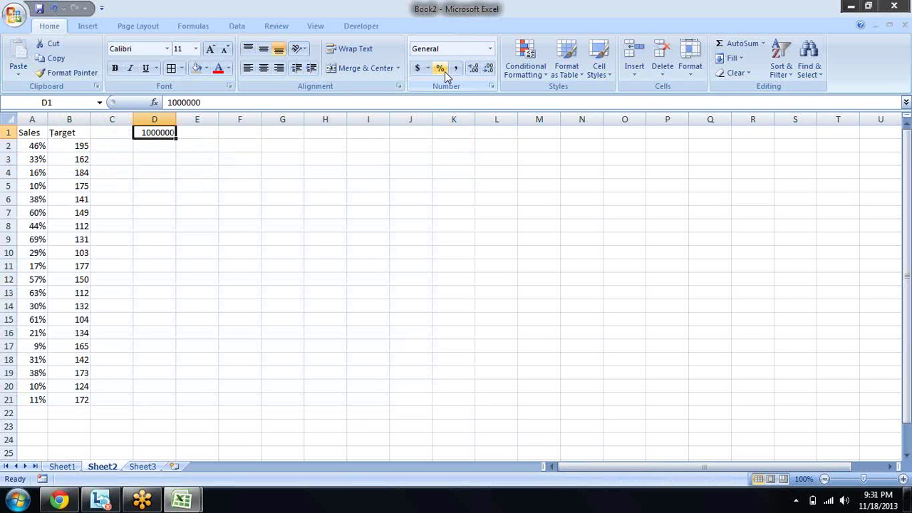
key("Delete")
key("Left")
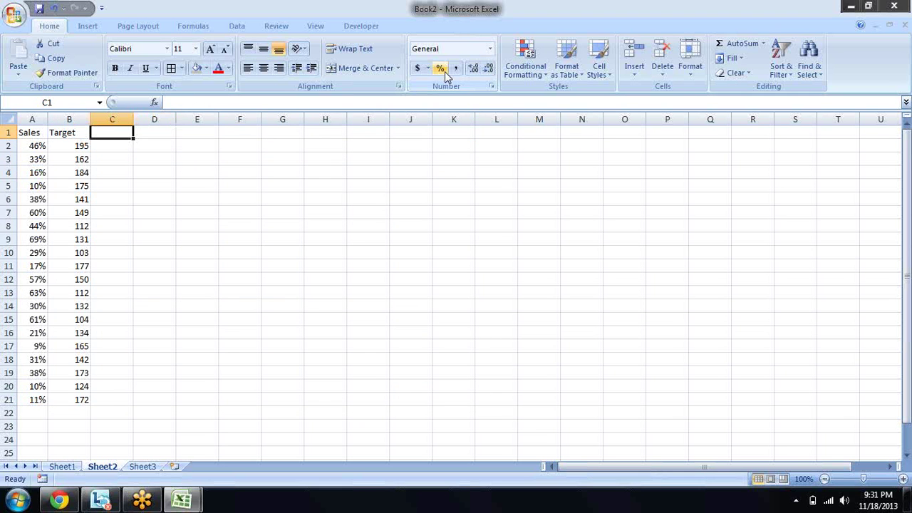
key("Left")
key("Left")
key("Down")
key("Down")
key("Right")
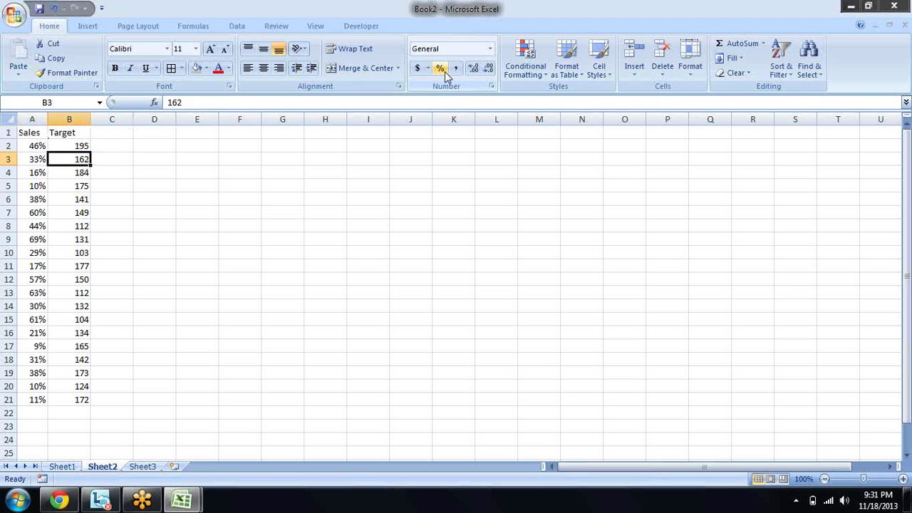
key("Left")
key("Up")
key("Up")
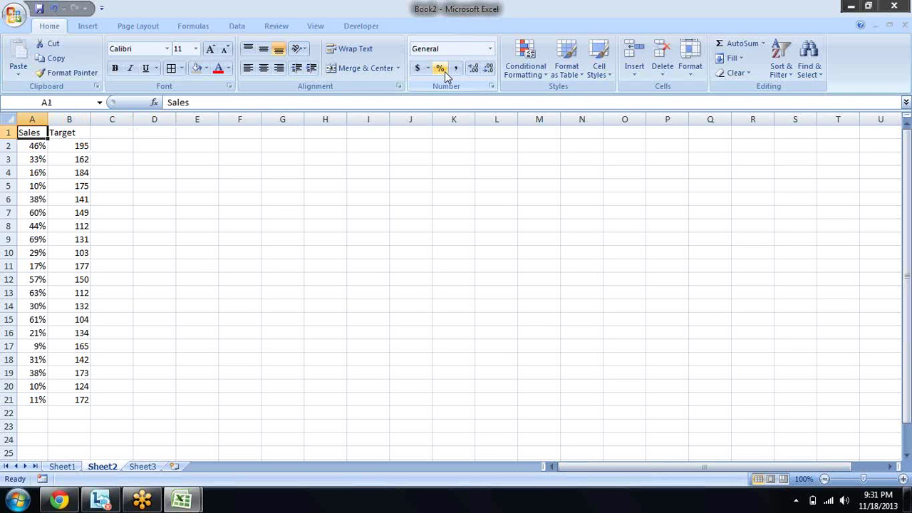
key("shift+Right")
key("ctrl+shift+Down")
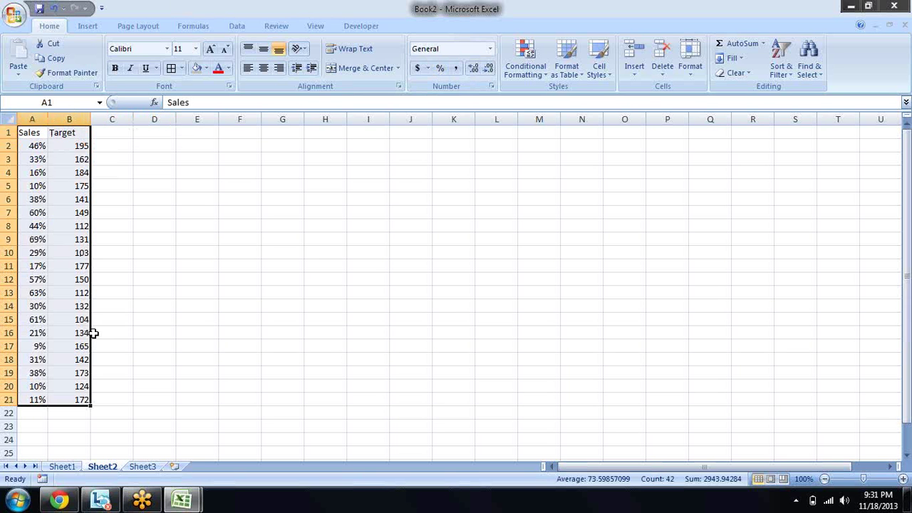
key("ctrl+c")
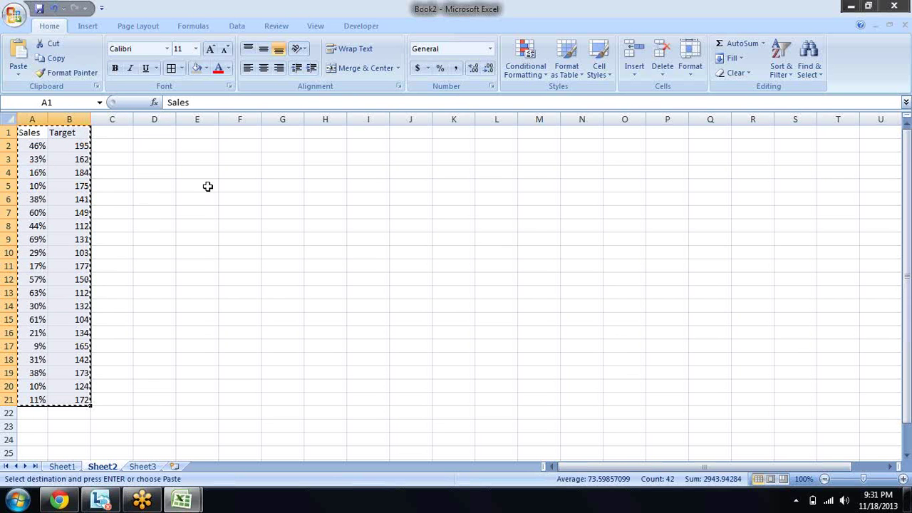
left_click(207, 185)
left_click(18, 74)
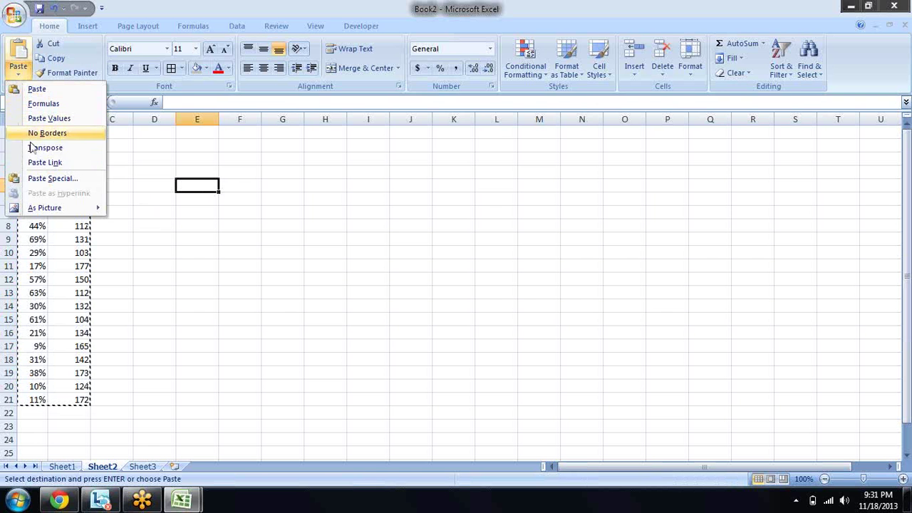
left_click(50, 178)
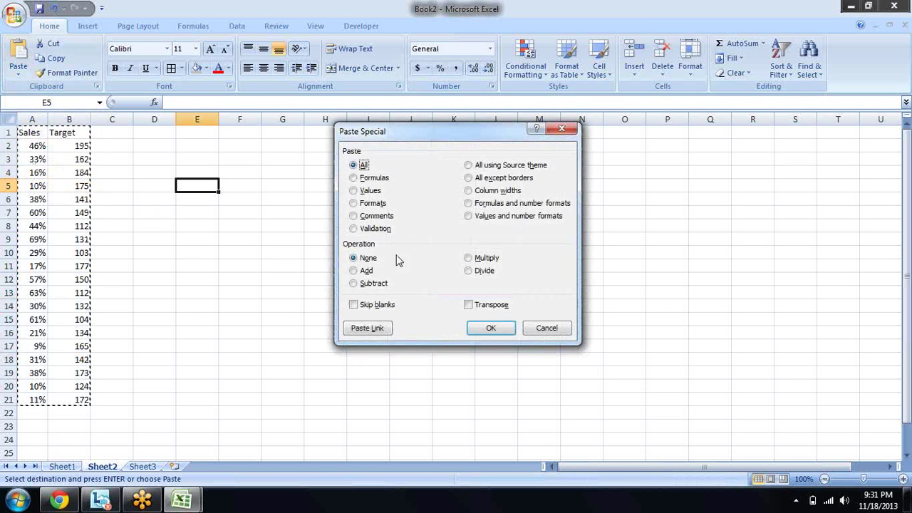
left_click(468, 304)
left_click(484, 328)
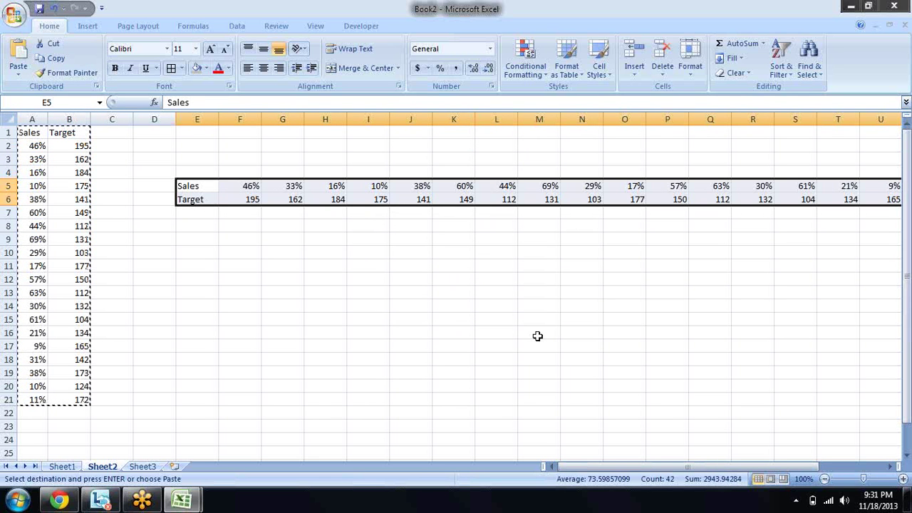
key("Delete")
key("Left")
key("Left")
key("Left")
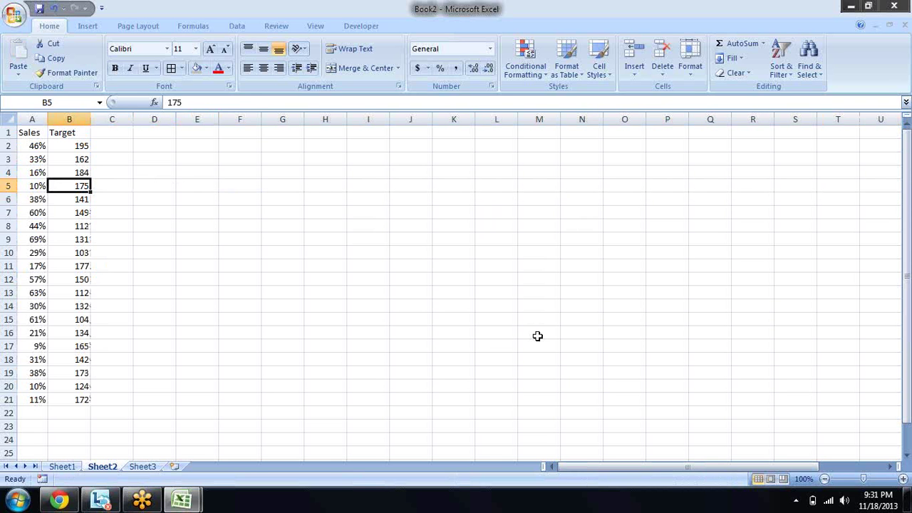
key("Left")
key("Up")
key("Up")
key("Up")
key("Up")
- Copy the Sales/Target table A1:B21 and paste it starting at L3
key("shift+Right")
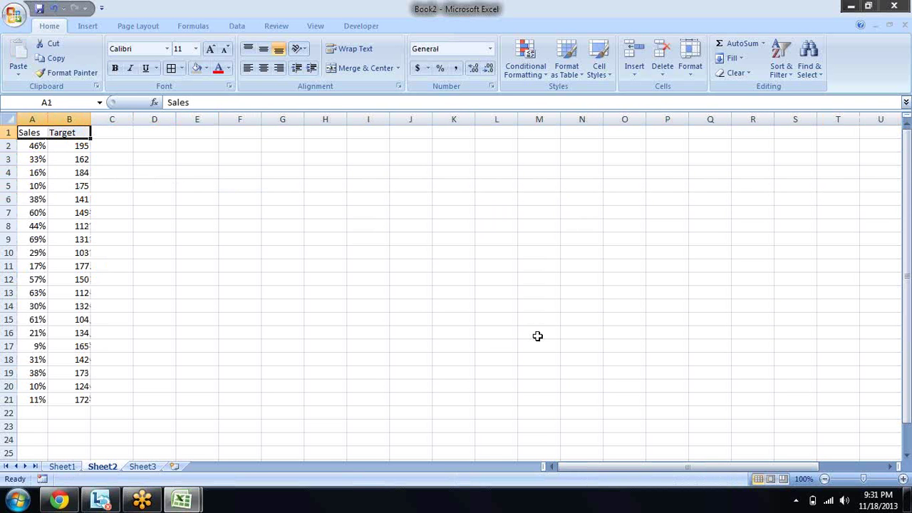
key("ctrl+shift+Down")
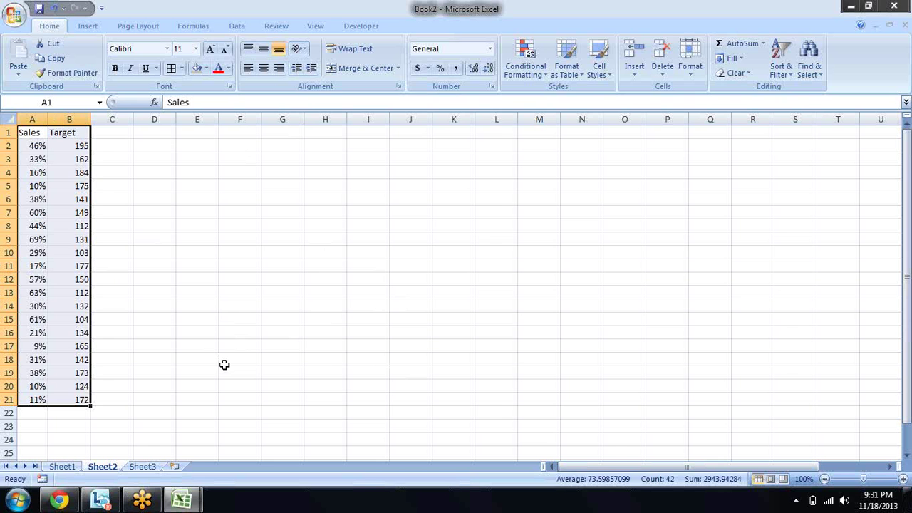
key("ctrl+c")
key("Right")
key("Right")
key("Right")
key("Right")
key("Right")
key("Right")
key("Right")
key("Down")
key("Down")
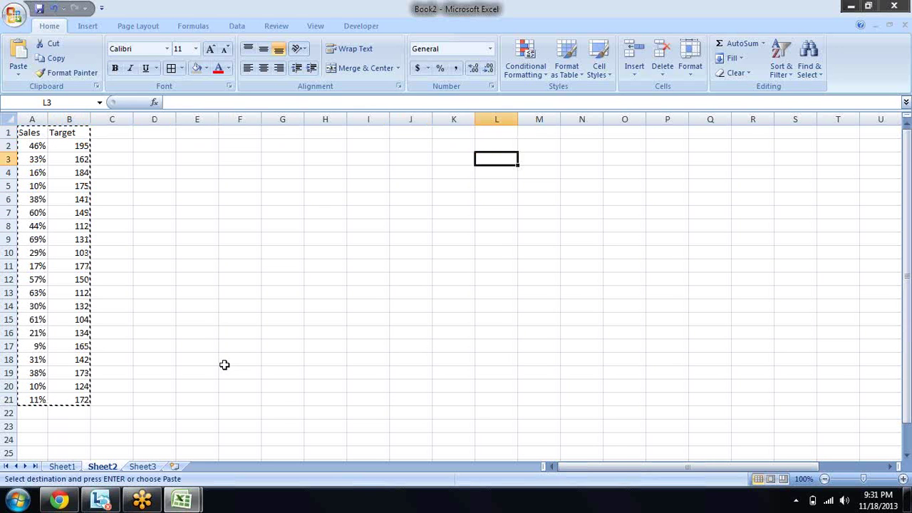
key("Return")
- Type 200 into Target cell B2
key("Left")
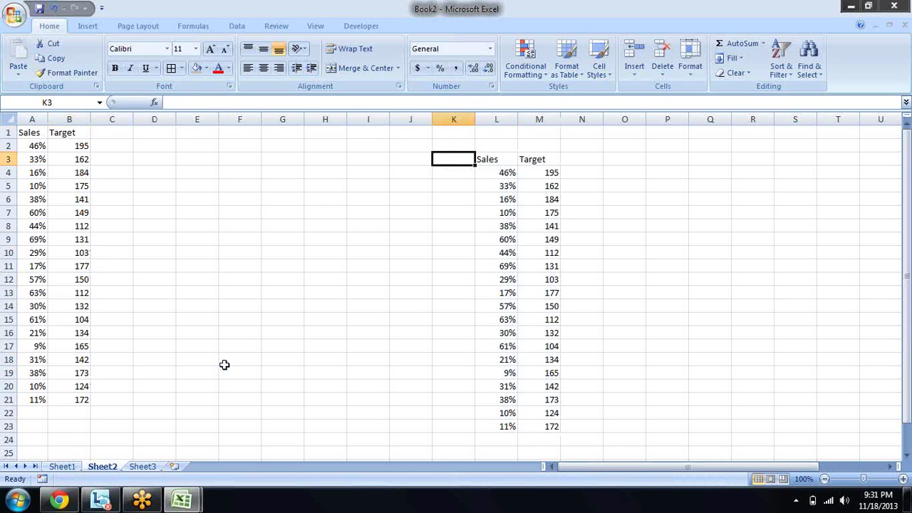
key("ctrl+Left")
key("Right")
key("Left")
key("Up")
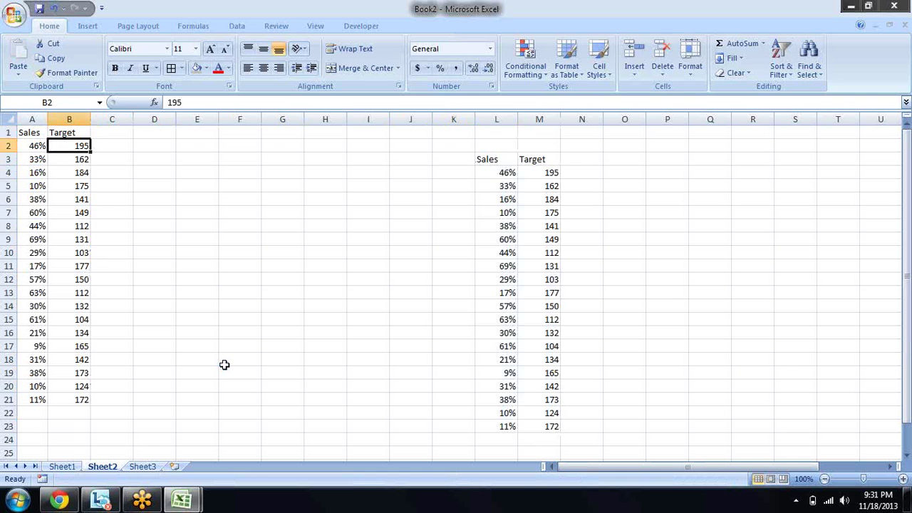
type("200")
- Check the first Target value in the copied table and select L3:M23
key("Right")
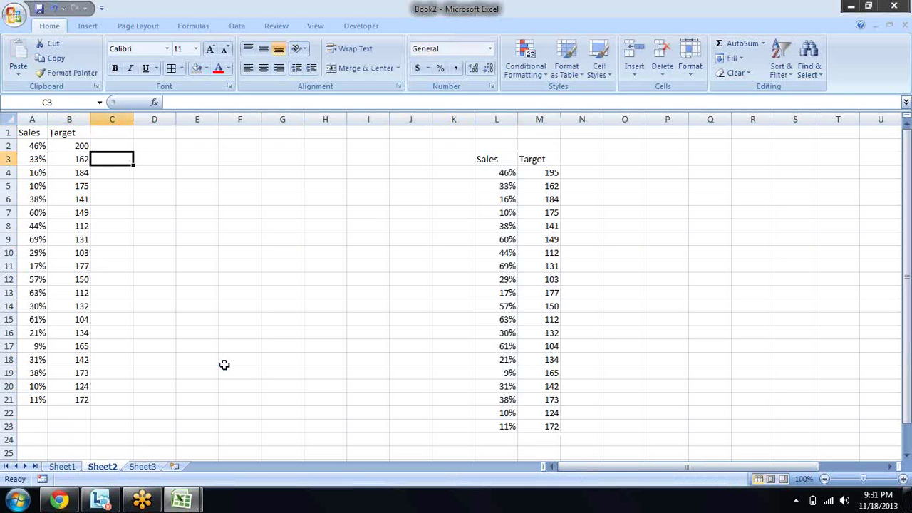
key("Right")
key("Right")
key("Right")
key("Down")
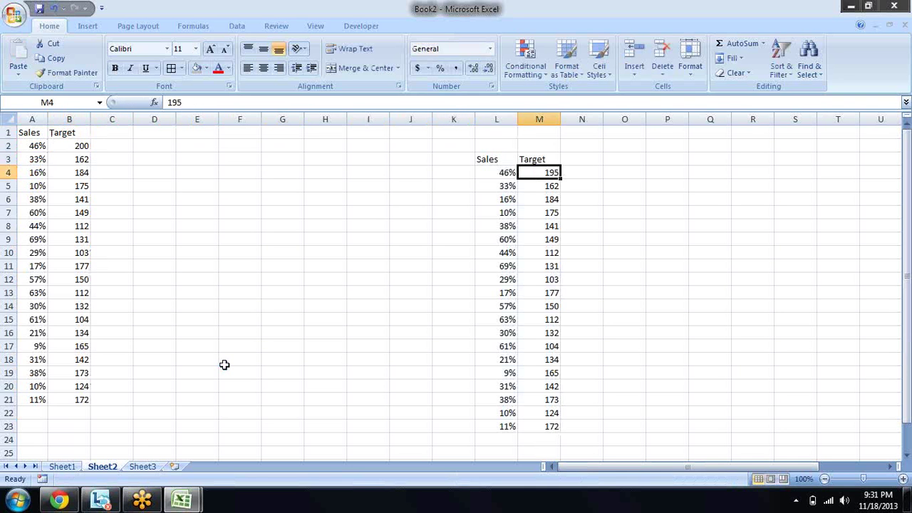
key("Up")
key("Left")
key("shift+Right")
key("ctrl+shift+Down")
key("Left")
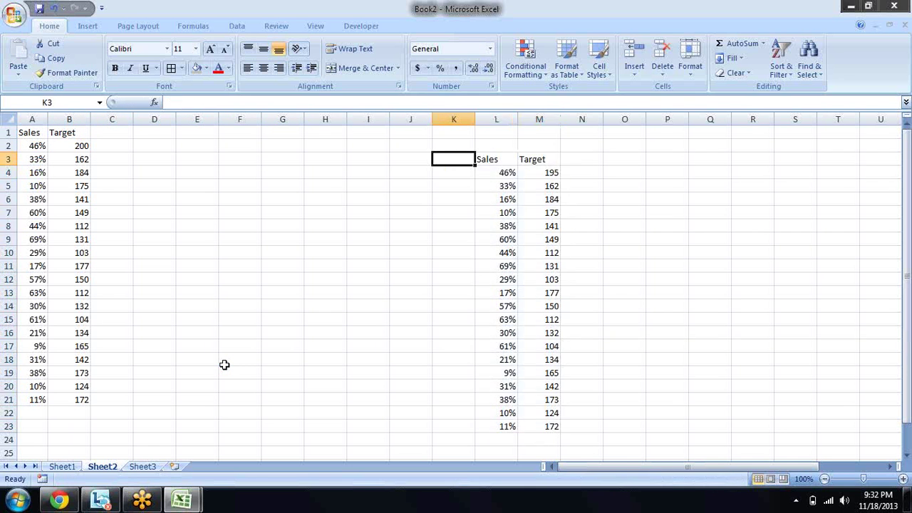
- Enter the test formula =B2 in F3, showing 200
key("Left")
key("Left")
key("Left")
type("=")
key("Left")
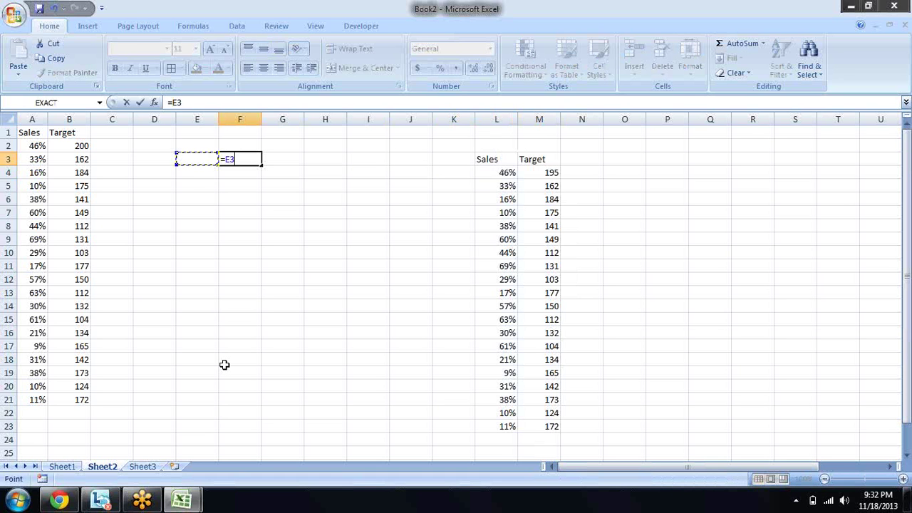
key("Left")
key("Left")
- Change the Target value in B2 to 193
key("Left")
key("Up")
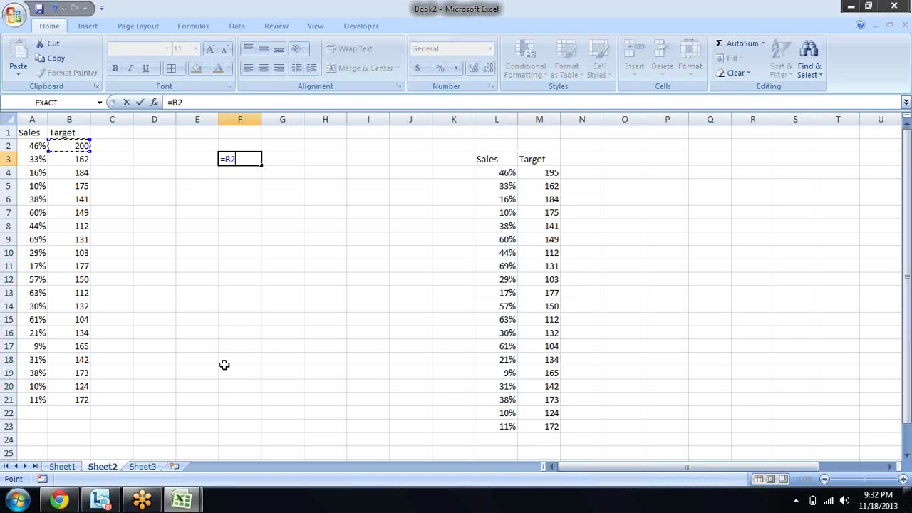
key("Return")
key("Left")
key("Left")
key("Left")
key("Left")
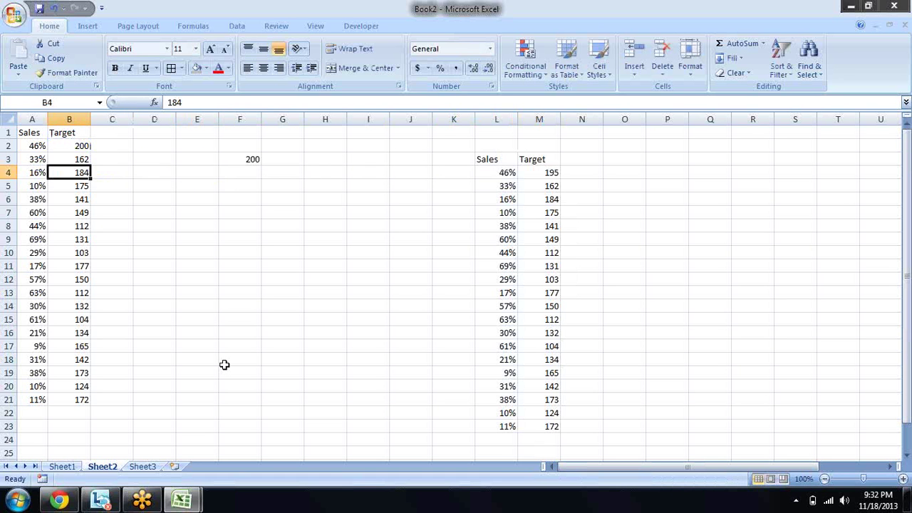
key("Up")
key("Up")
type("19")
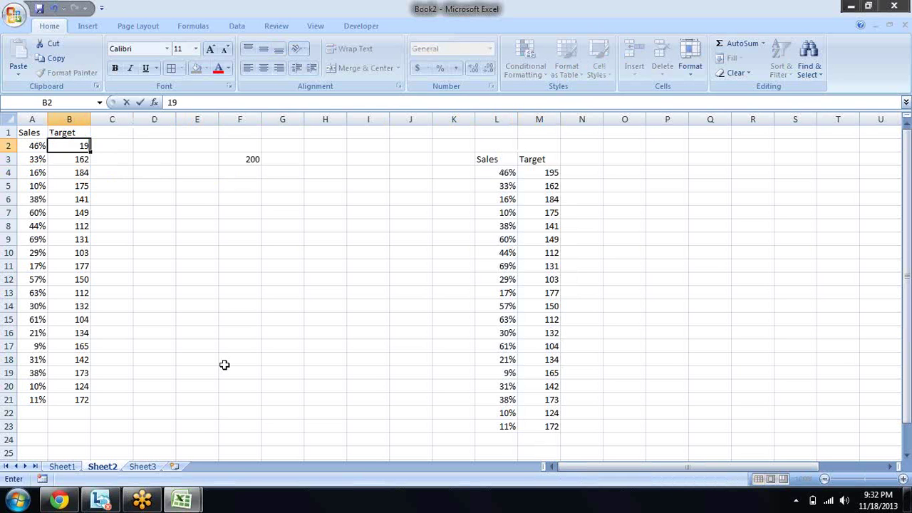
type("3")
key("Return")
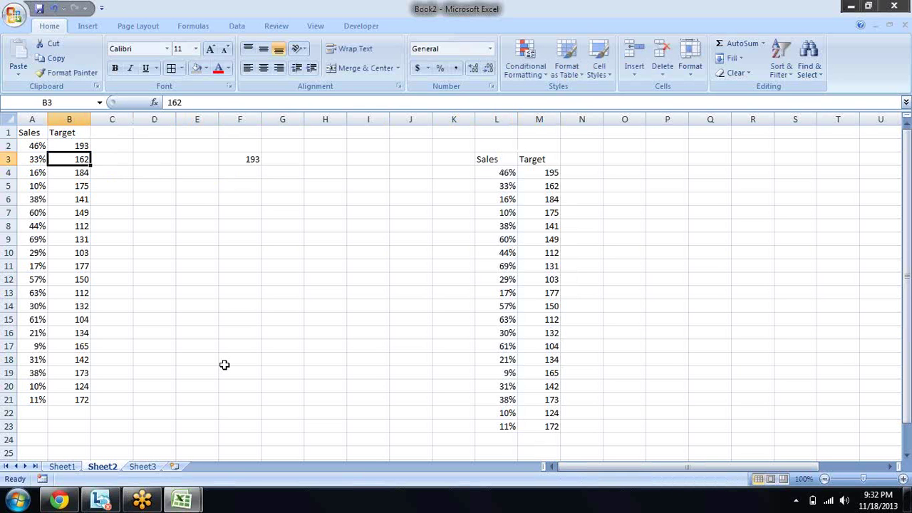
- Select the whole Sales/Target table A1:B21
key("Right")
key("Right")
key("Right")
key("Right")
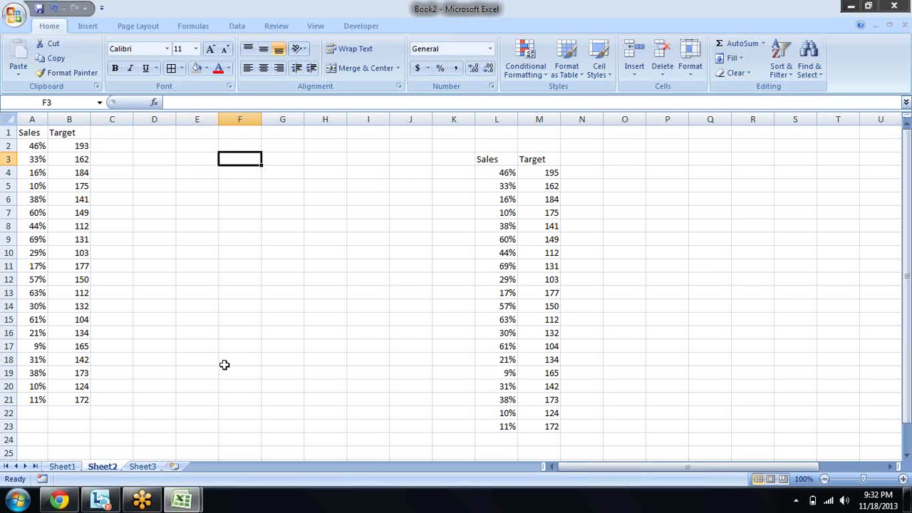
key("Right")
key("Right")
key("Right")
key("Right")
key("Right")
key("Left")
key("Left")
key("Home")
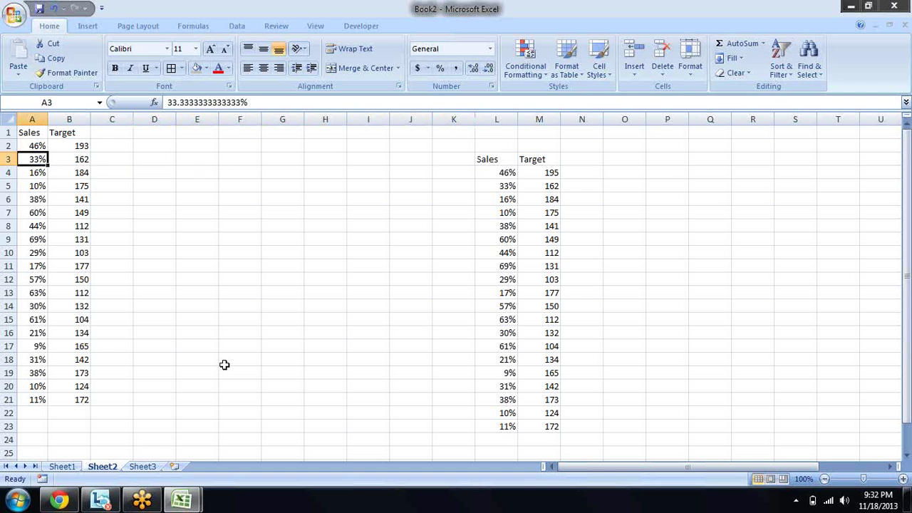
key("Up")
key("Up")
key("ctrl+a")
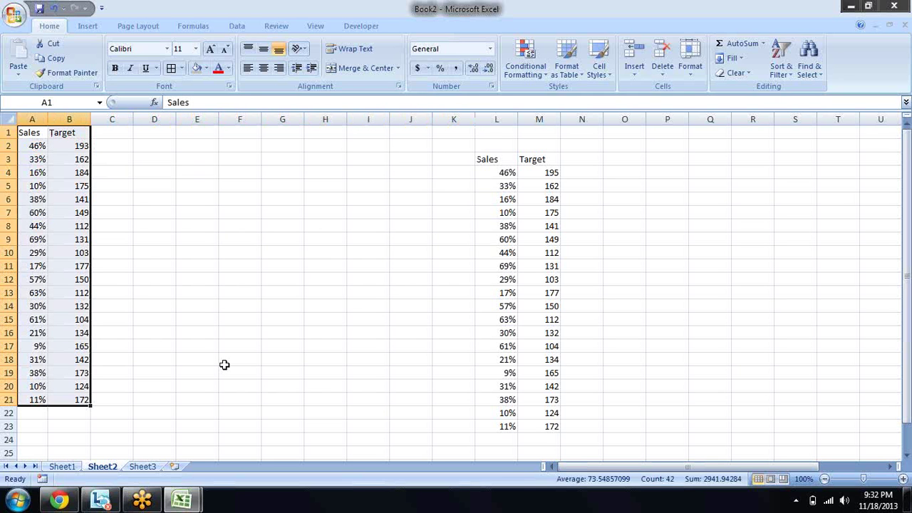
- Apply All Borders to A1:B21 and give the header row A1:B1 a grey fill
key("alt+h")
key("b")
key("a")
key("ctrl+Home")
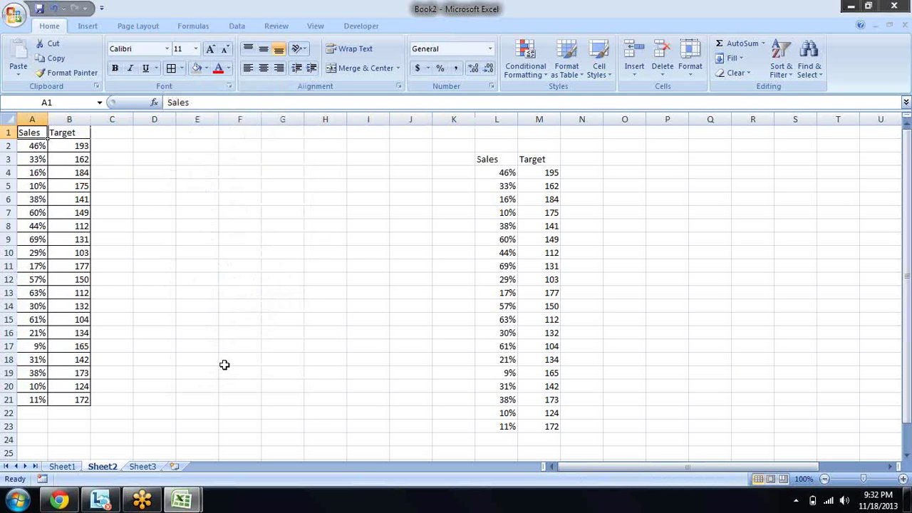
key("shift+Right")
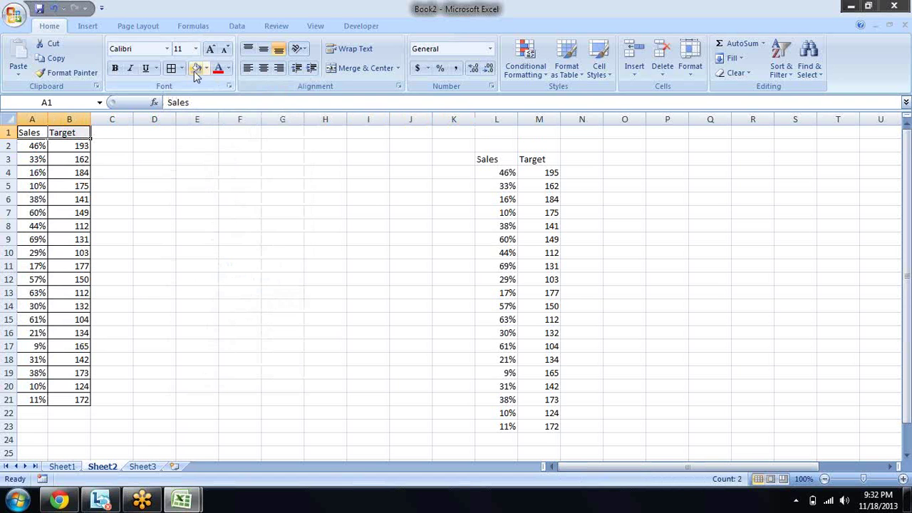
left_click(195, 70)
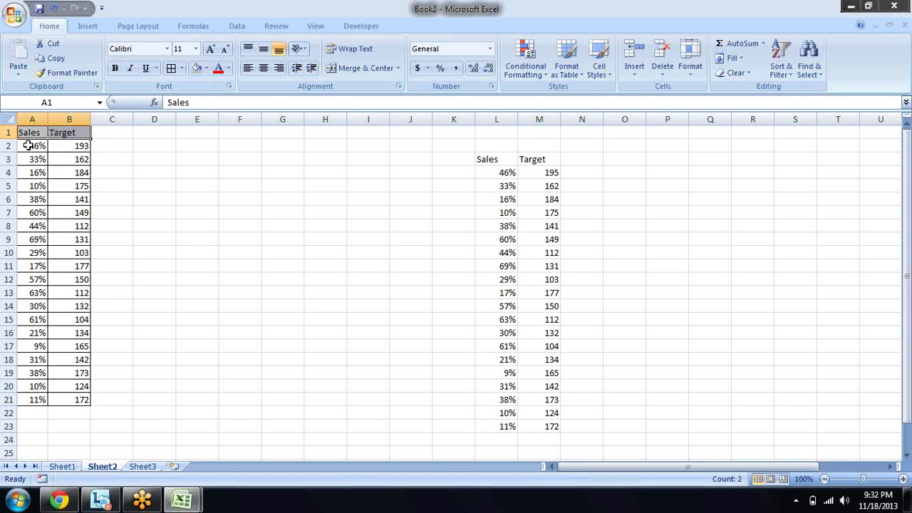
- Fill the data rows A2:B21 orange, then select the old copied table in L3:M24
left_click_drag(27, 145, 81, 400)
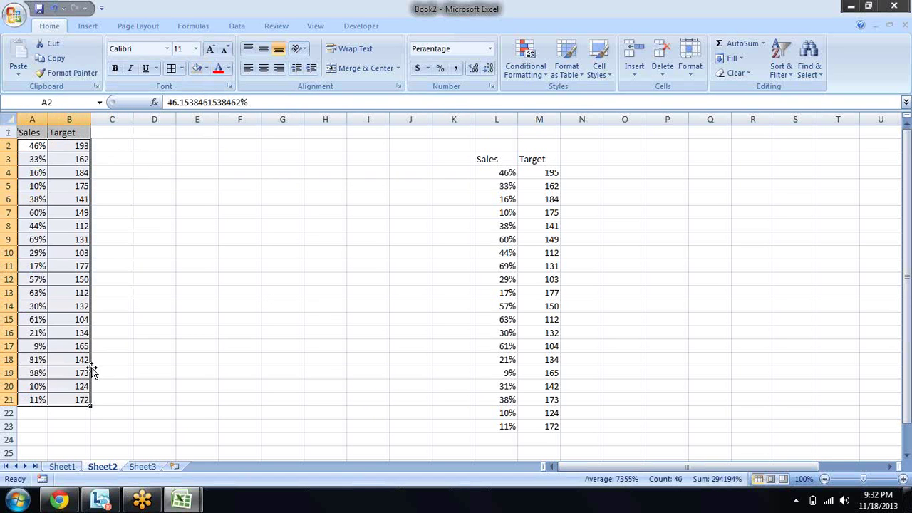
left_click(206, 68)
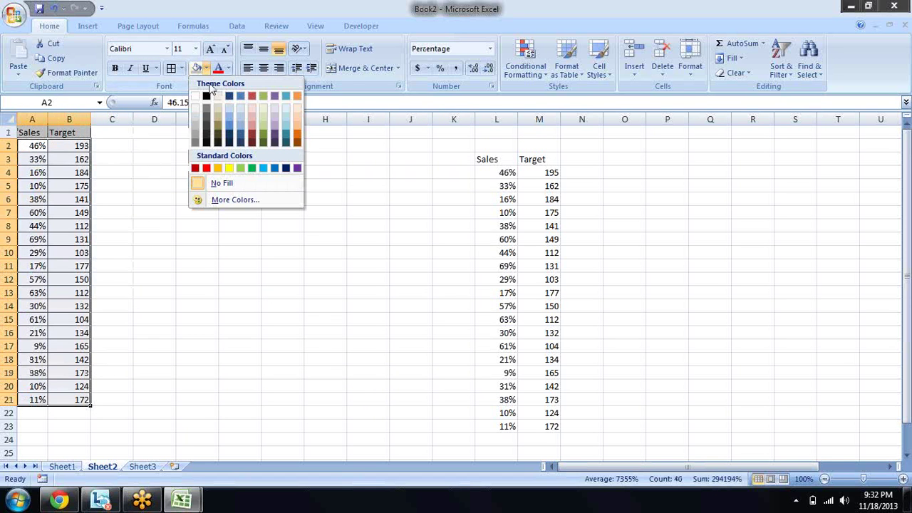
left_click(216, 167)
left_click(460, 239)
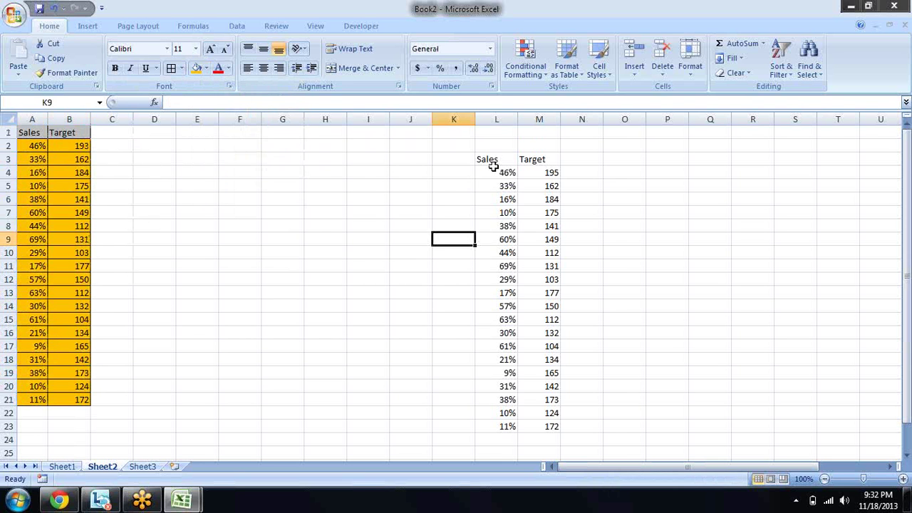
mouse_move(490, 164)
left_mouse_down()
mouse_move(535, 440)
mouse_move(537, 424)
left_mouse_up()
- Clear the old copy in L3:M23 and copy the Sales/Target table A1:B21
key("Delete")
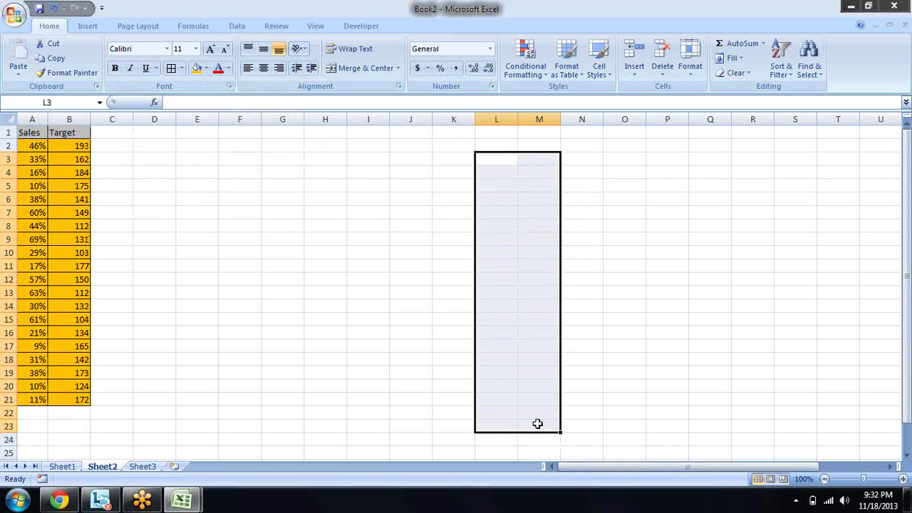
key("Left")
key("Left")
key("Left")
key("Left")
key("Left")
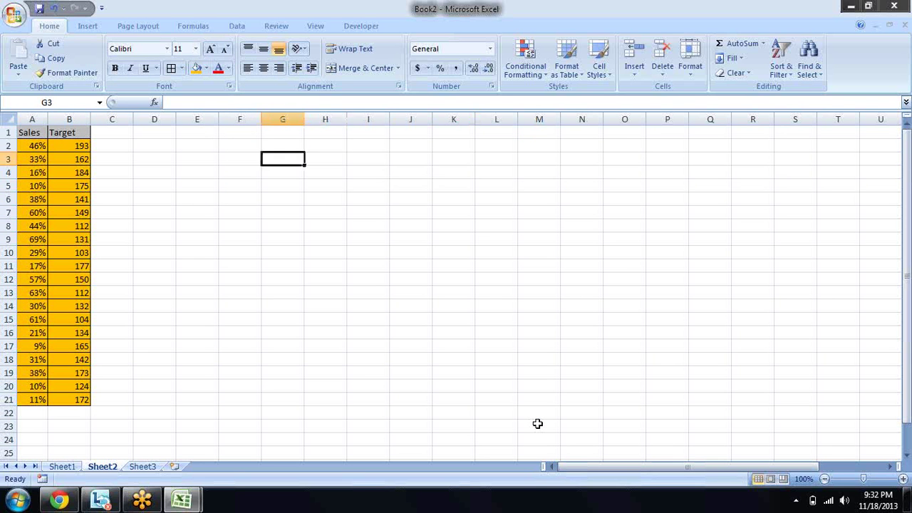
key("Left")
key("Left")
key("Left")
key("Left")
key("Left")
key("Up")
key("Up")
key("shift+Right")
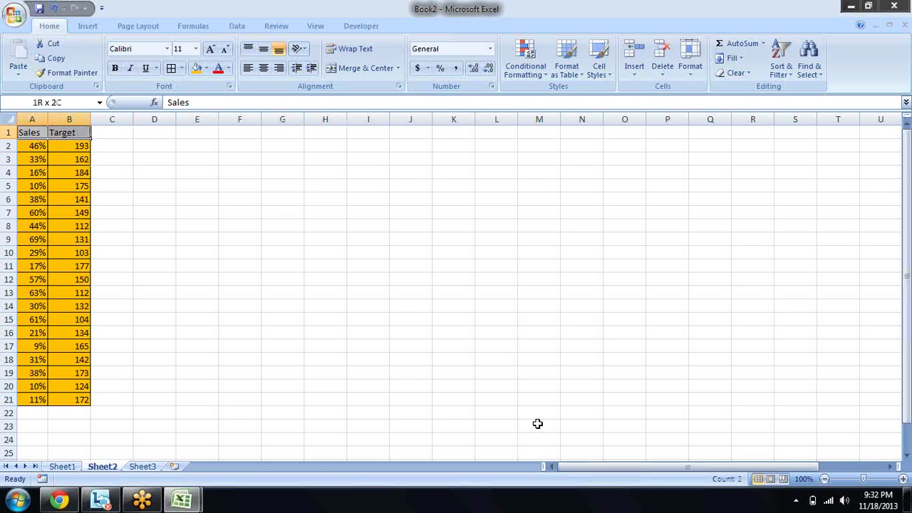
key("ctrl+shift+Down")
key("ctrl+c")
- Paste the table at I4 as links to the original using Paste Special > Paste Link
key("Right")
key("Right")
key("Right")
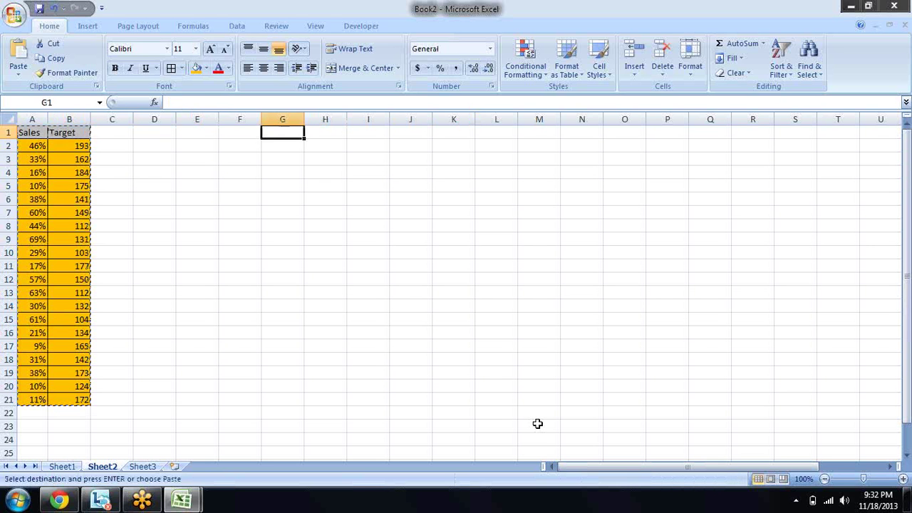
key("Right")
key("Right")
key("Down")
key("Down")
key("Down")
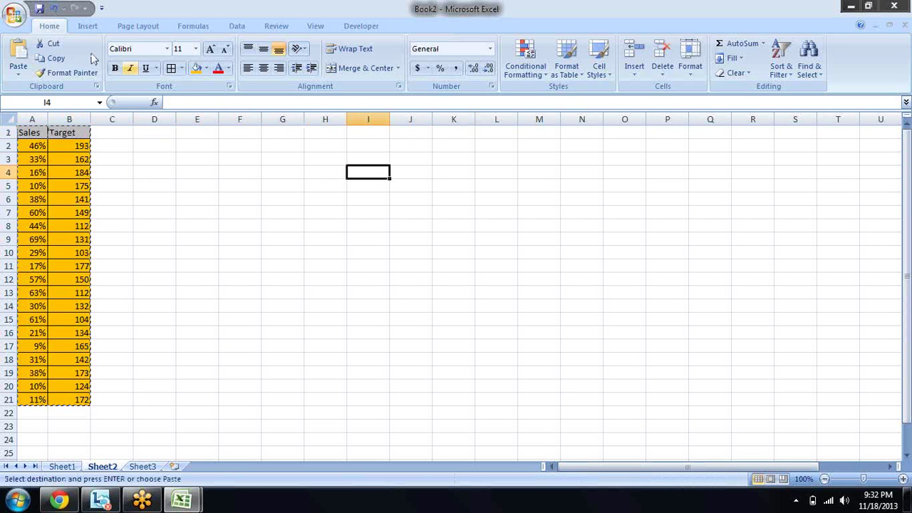
left_click(19, 68)
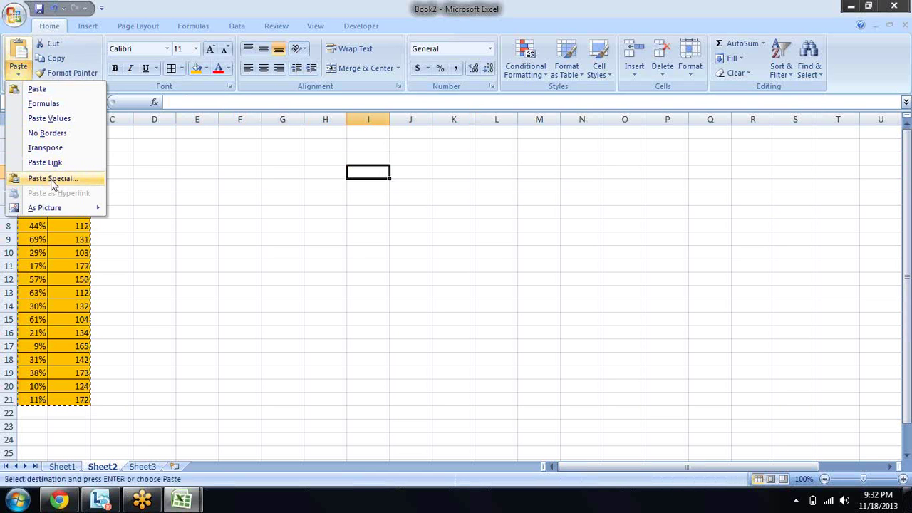
left_click(50, 179)
left_click(352, 332)
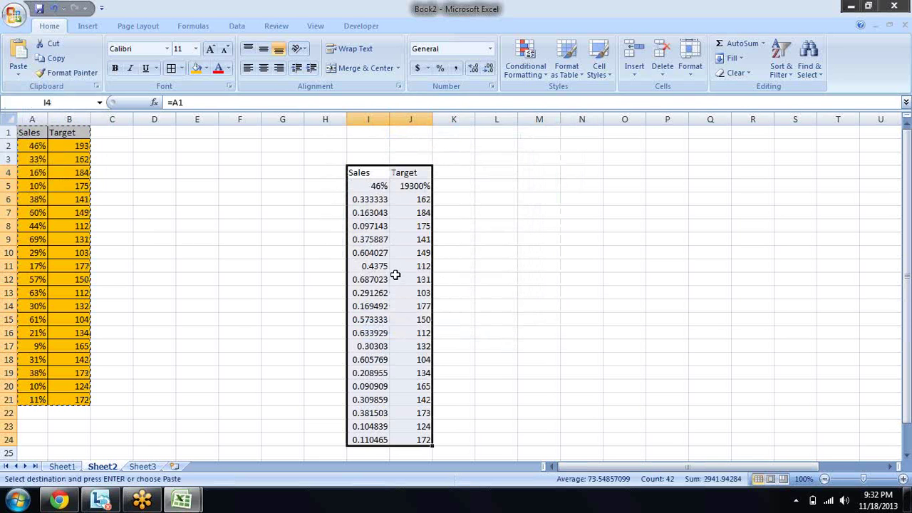
key("Down")
key("Down")
key("Down")
key("Down")
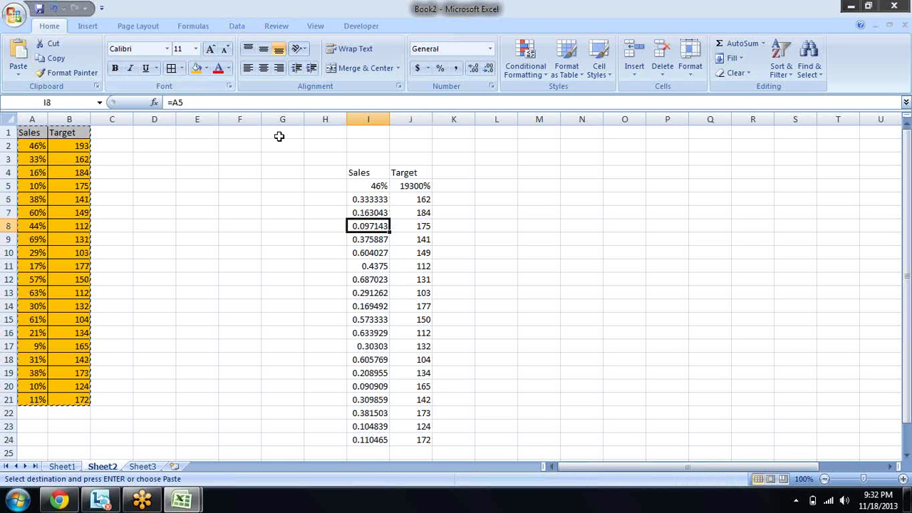
- Change the Target value in B2 to 200
key("Left")
key("Left")
key("Left")
key("Left")
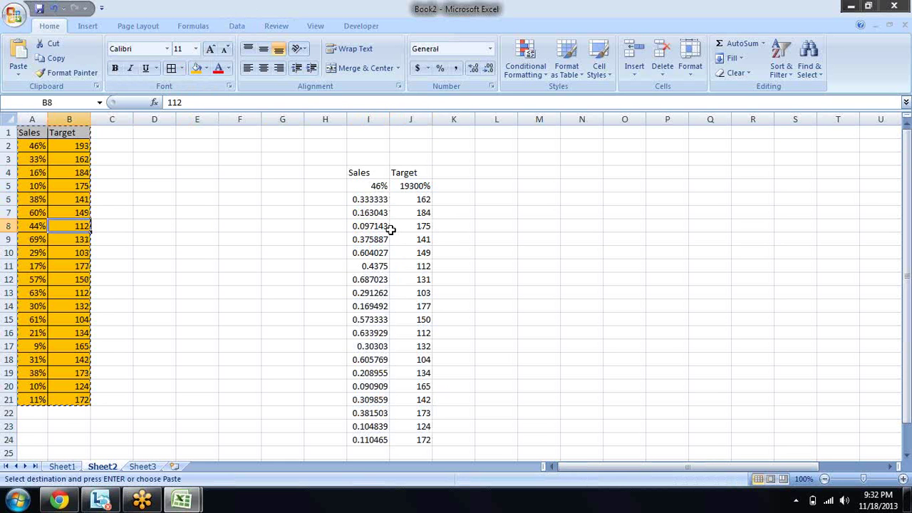
key("Up")
key("Up")
key("Up")
key("Up")
key("Up")
key("Up")
key("F2")
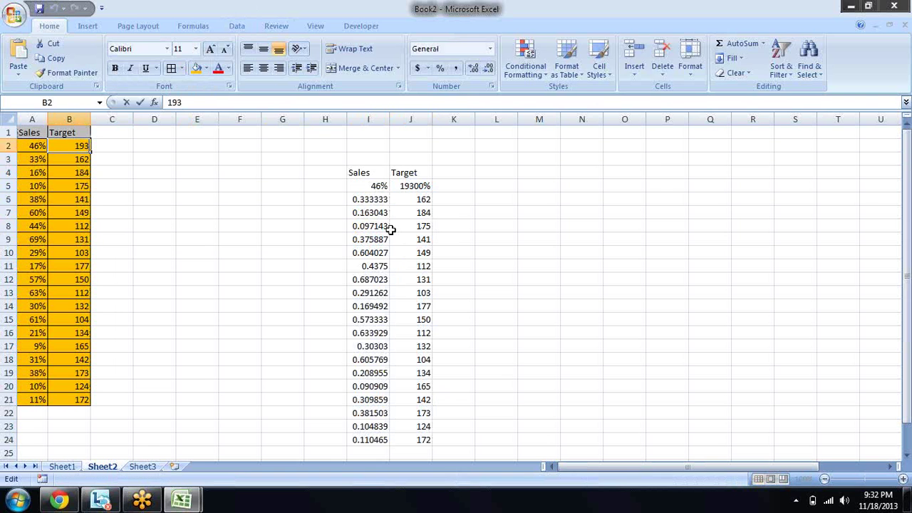
key("Escape")
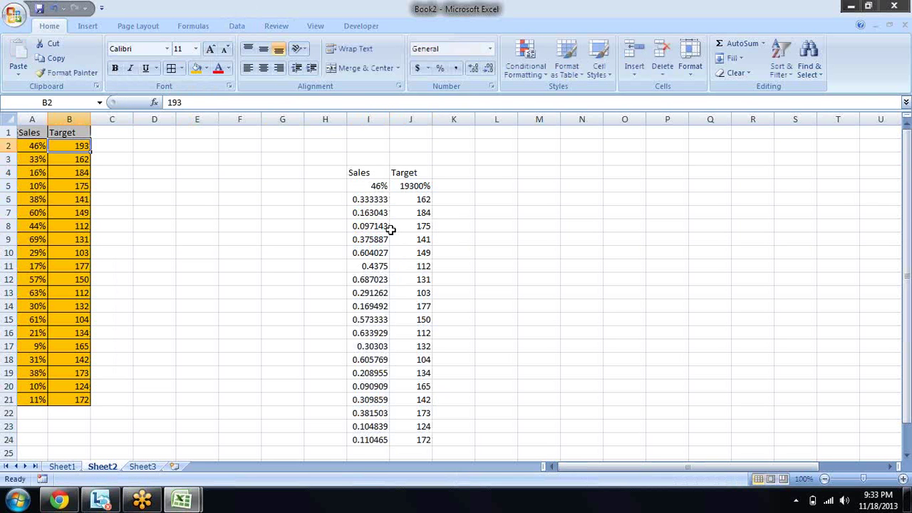
key("BackSpace")
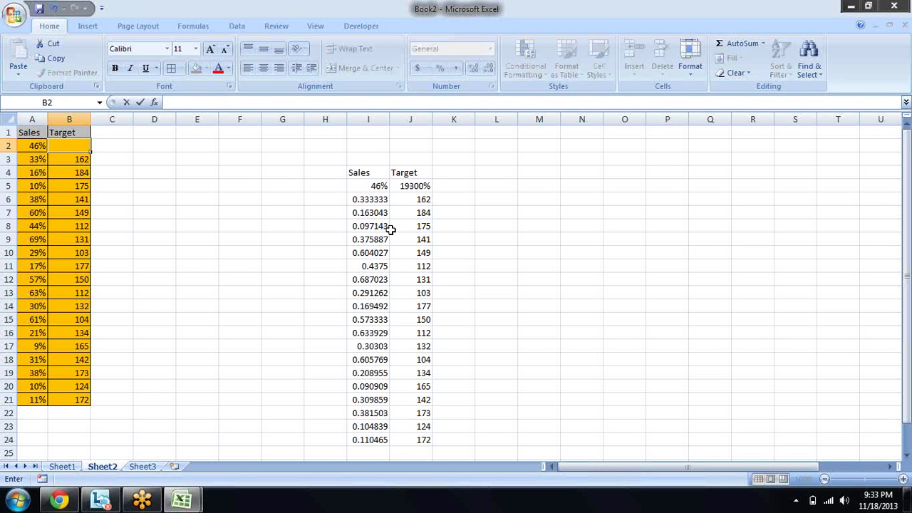
type("200")
key("Return")
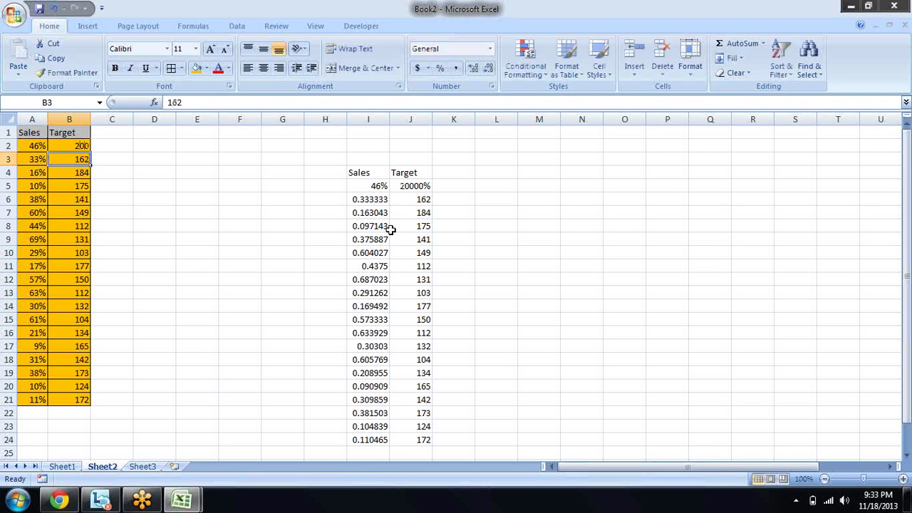
- Select the whole Sales/Target table A1:B21
key("Right")
key("Right")
key("Right")
key("Right")
key("Left")
key("Left")
key("Left")
key("Left")
key("Left")
key("Up")
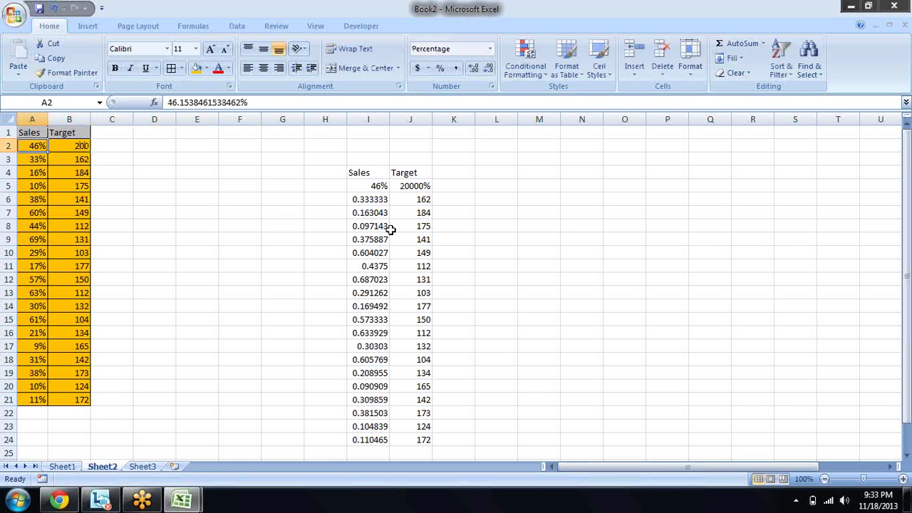
key("Up")
key("shift+Right")
key("ctrl+shift+Down")
- Paste only the table's formats onto the linked copy at I4 and check J5's link formula
key("ctrl+c")
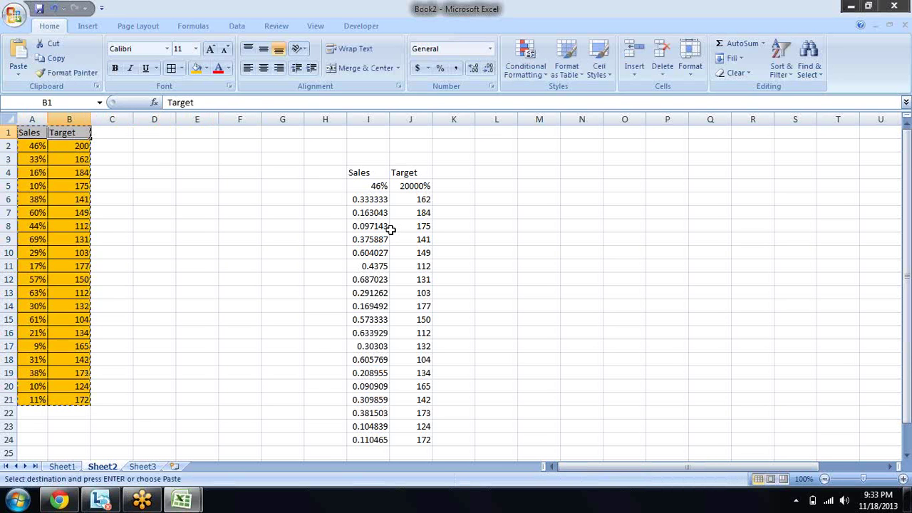
key("Right")
key("Right")
key("Right")
key("Down")
key("Down")
key("Down")
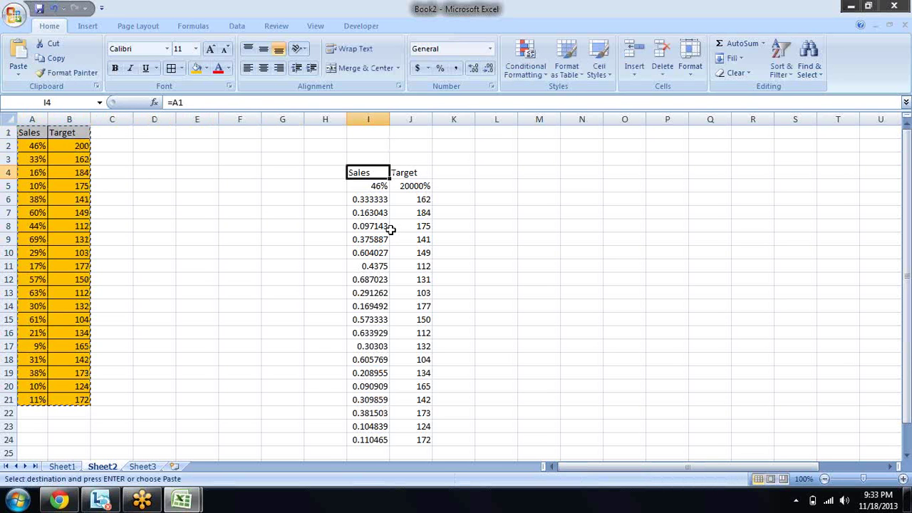
key("alt+e")
key("s")
left_click(370, 206)
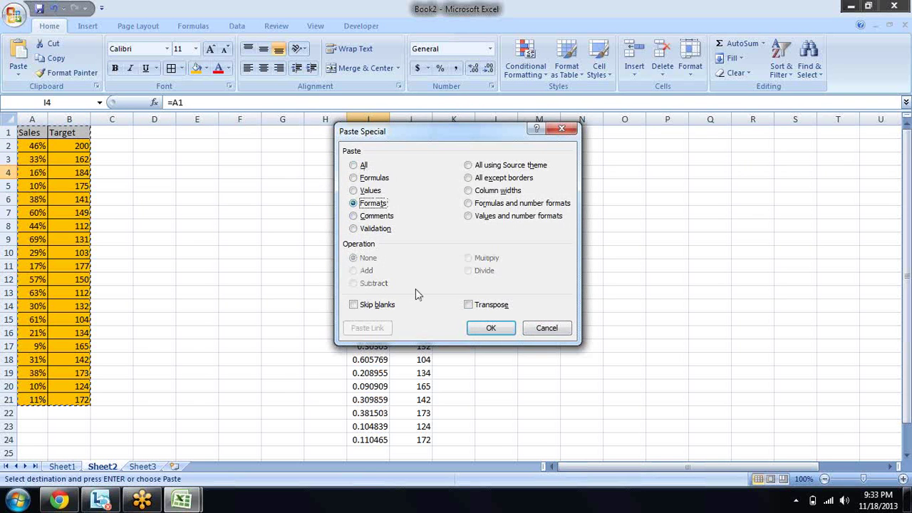
left_click(498, 333)
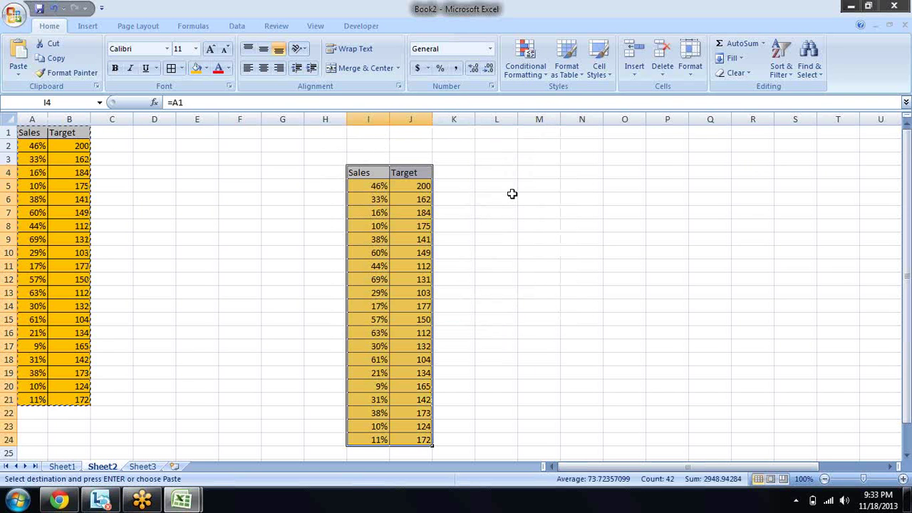
key("Right")
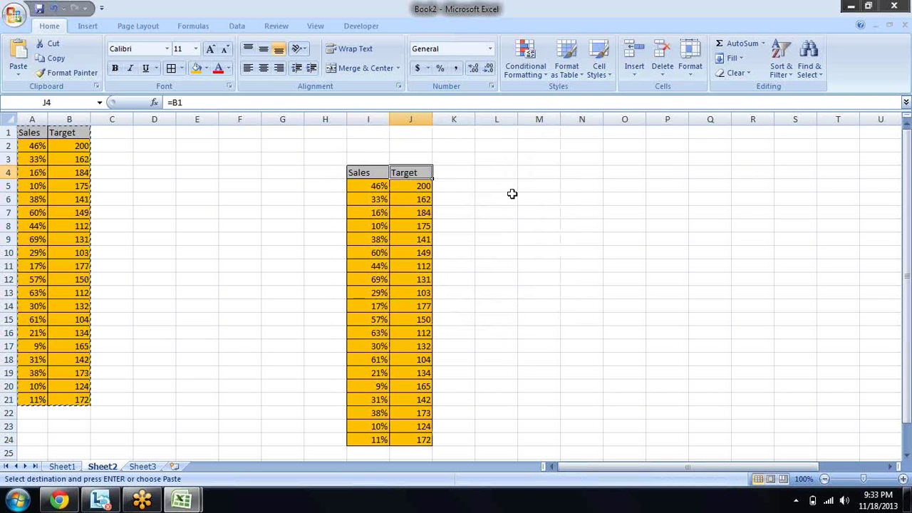
key("Down")
- Change the Target value in B3 to 240
key("Left")
key("Down")
key("Down")
key("Left")
key("Home")
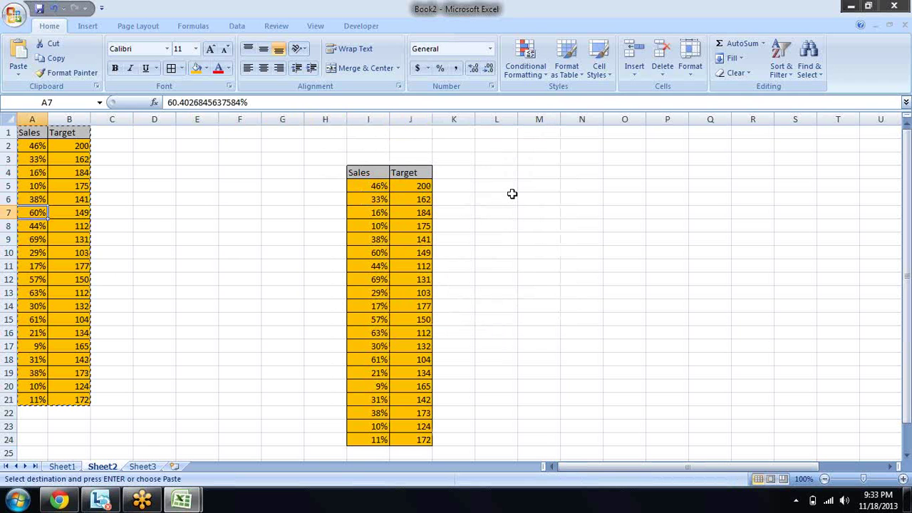
key("Escape")
key("Up")
key("Up")
key("Up")
key("Up")
key("Right")
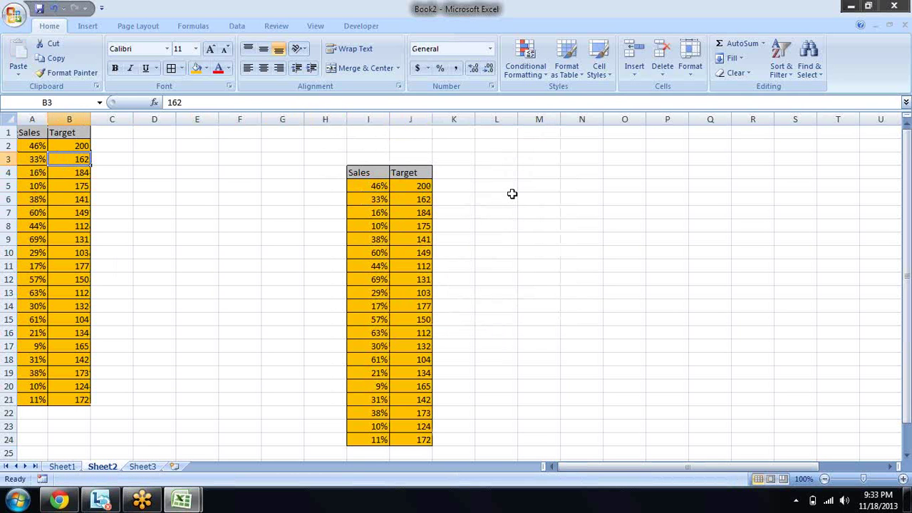
type("240")
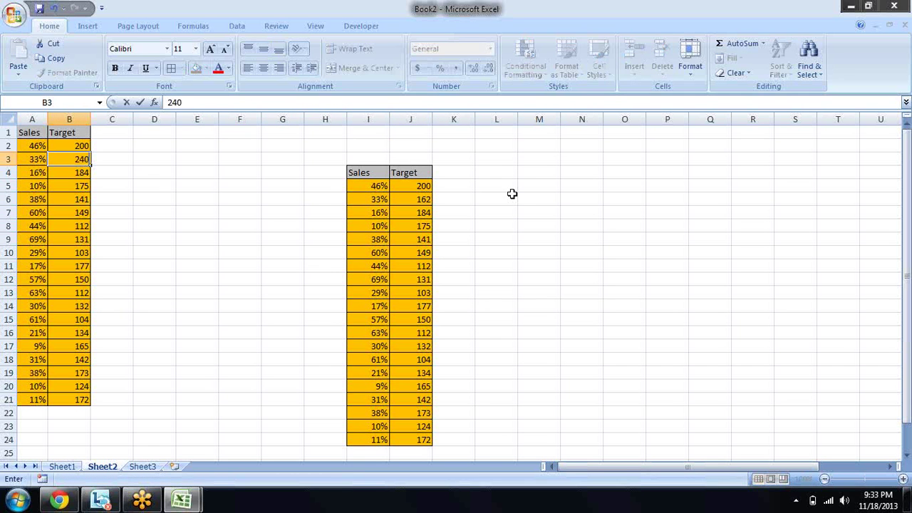
key("Return")
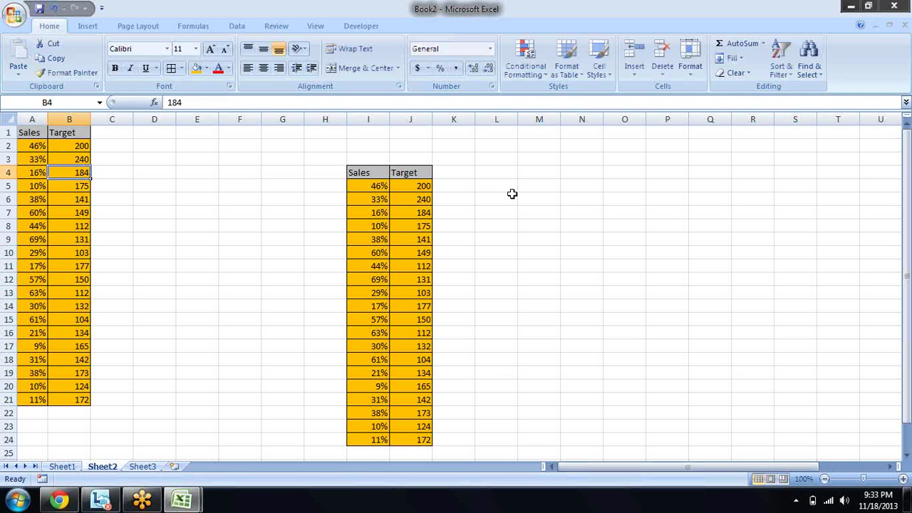
key("Right")
key("Right")
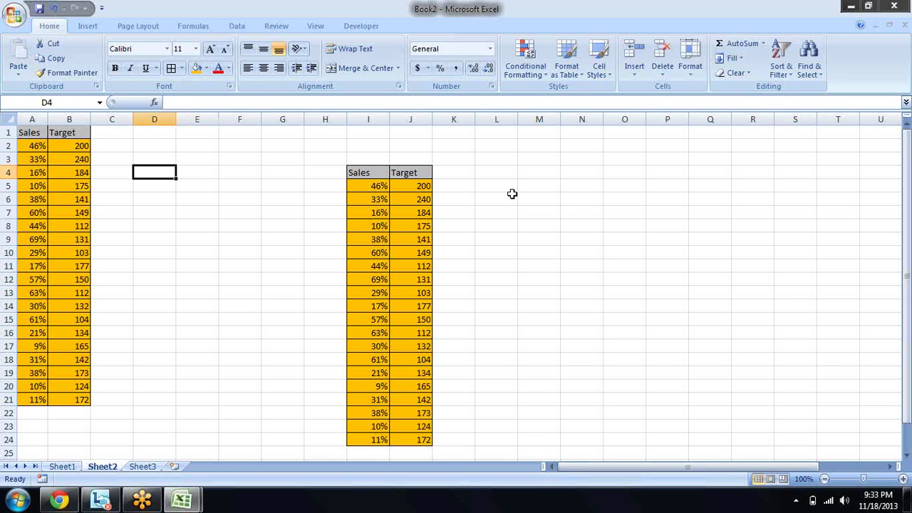
- Copy A1:B21 and paste it as linked formulas at E2 with Paste Link
key("Home")
key("Up")
key("Up")
key("Up")
key("shift+Right")
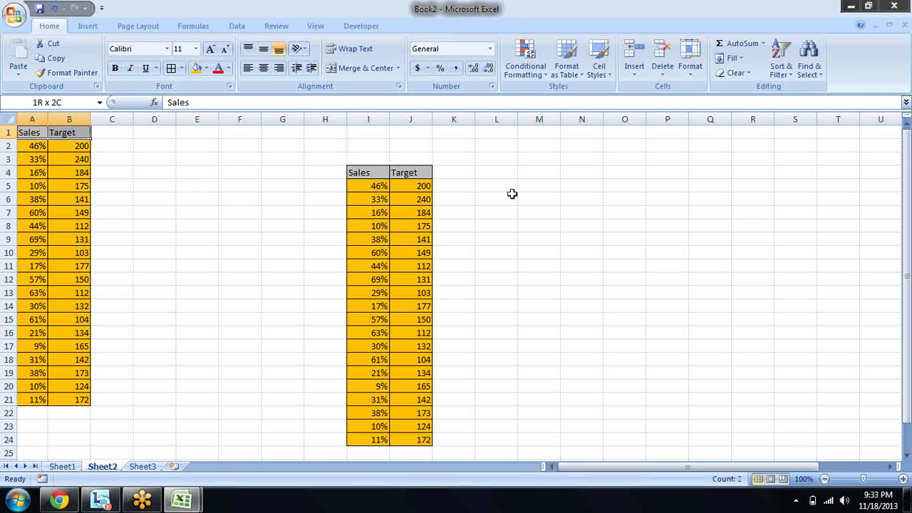
key("ctrl+shift+Down")
key("ctrl+c")
key("Right")
key("Right")
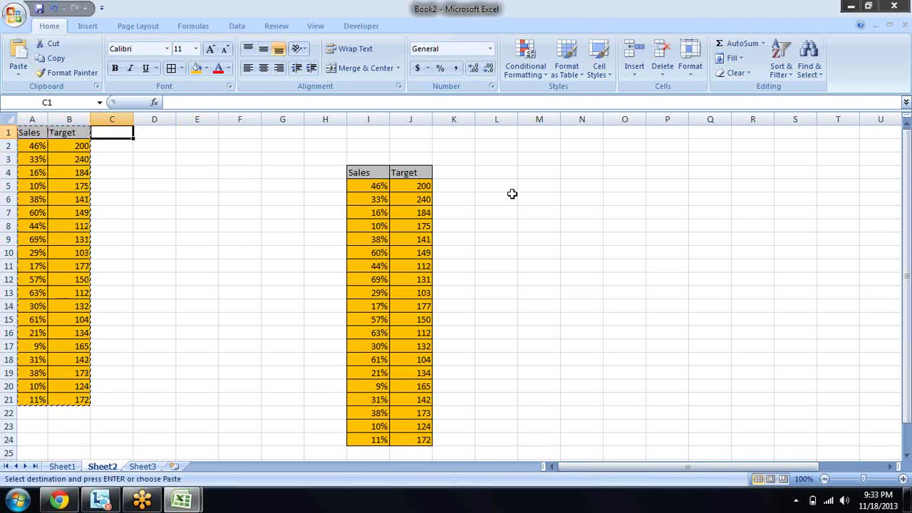
key("Right")
key("Right")
key("Down")
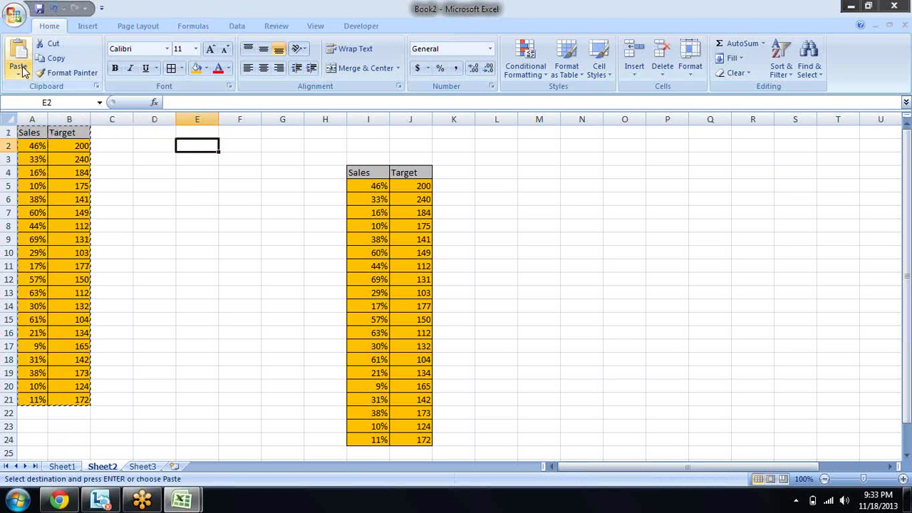
left_click(18, 70)
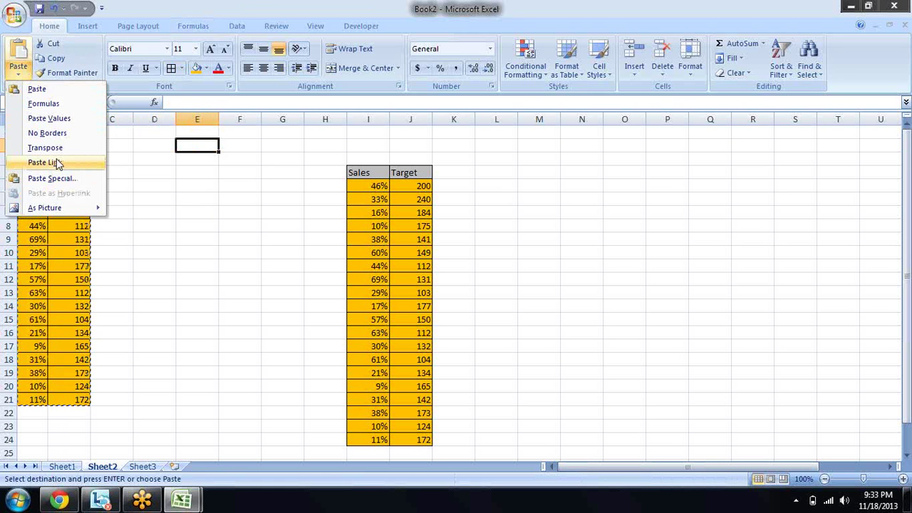
left_click(62, 180)
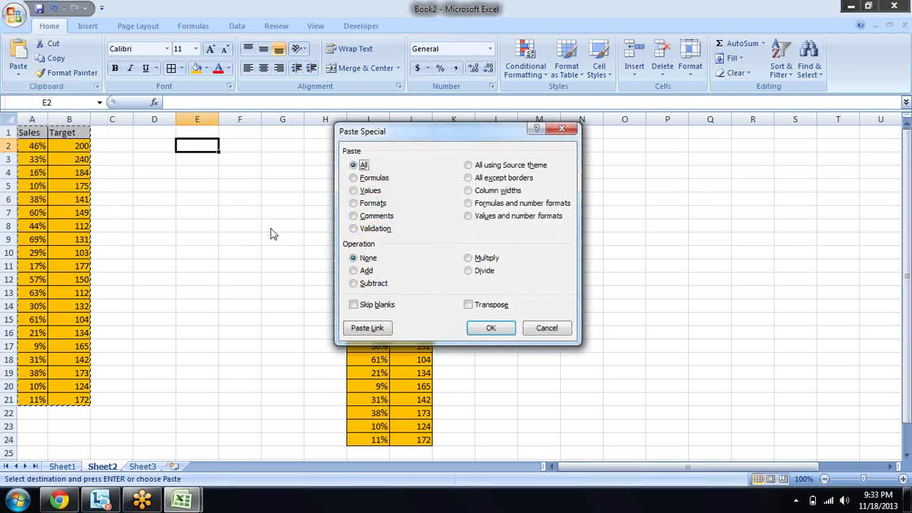
left_click(374, 329)
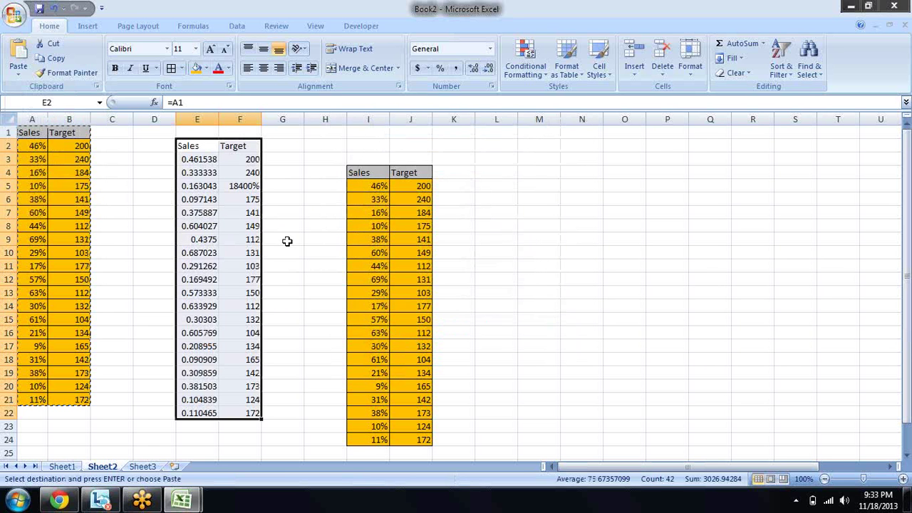
- Apply the original table's formatting to the E2 linked copy via Paste Special Formats
left_click(194, 145)
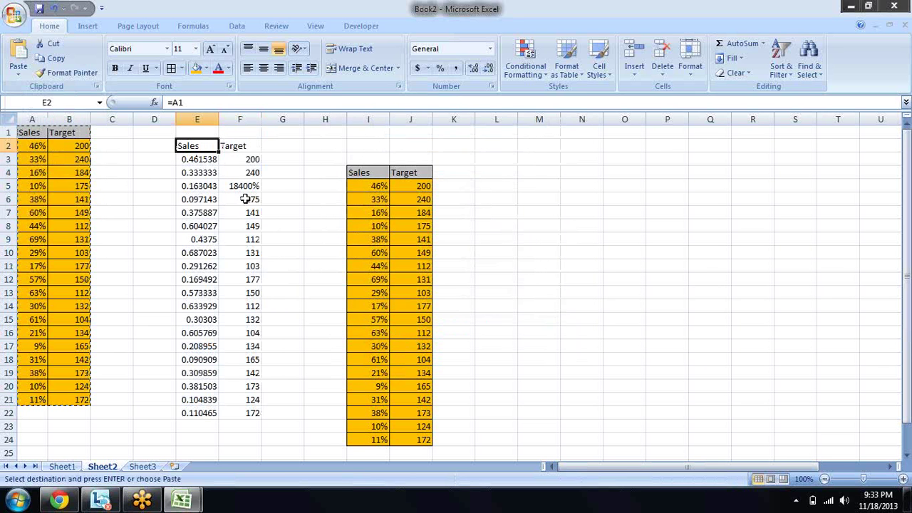
key("ctrl+alt+v")
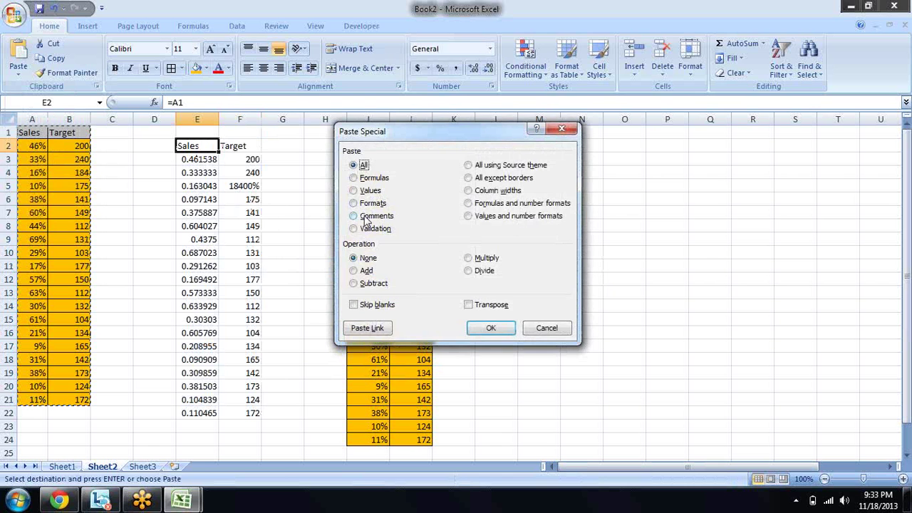
left_click(366, 204)
left_click(488, 330)
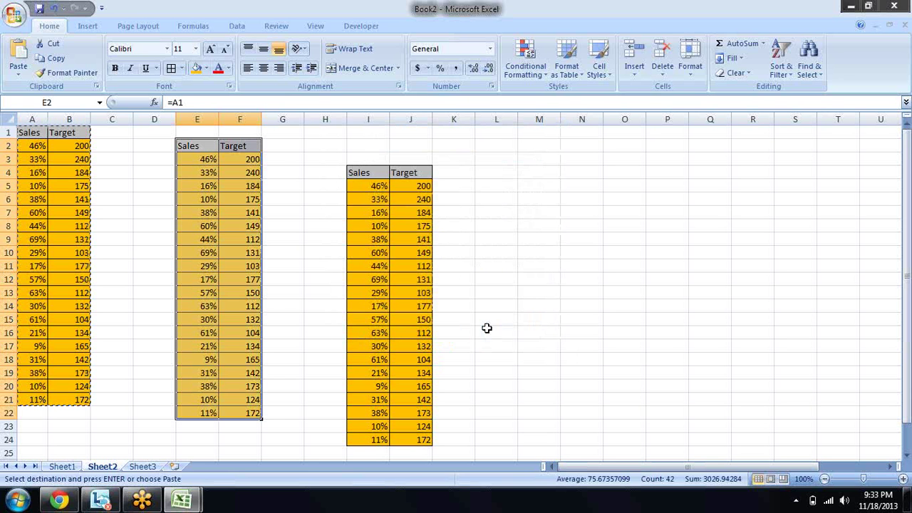
- Inspect E3's formula to confirm it links to A2
key("Escape")
key("Down")
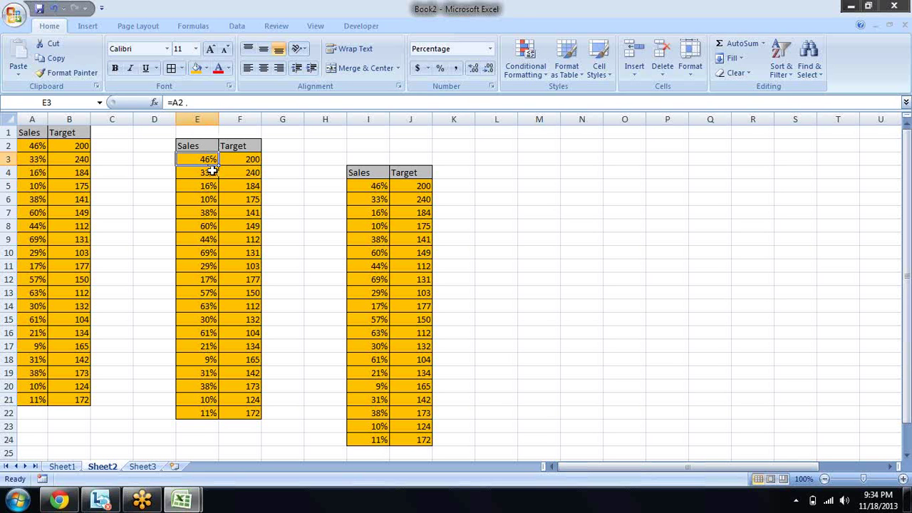
key("F2")
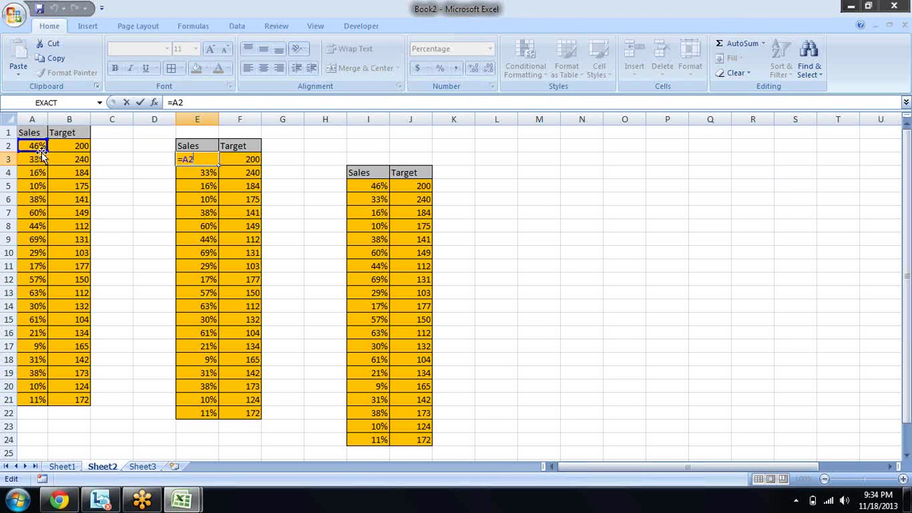
key("Return")
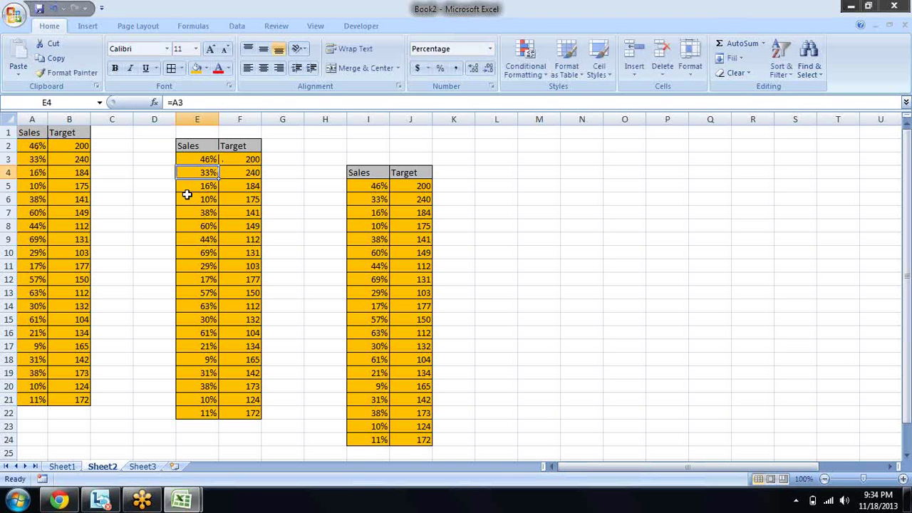
key("Up")
key("Up")
key("Down")
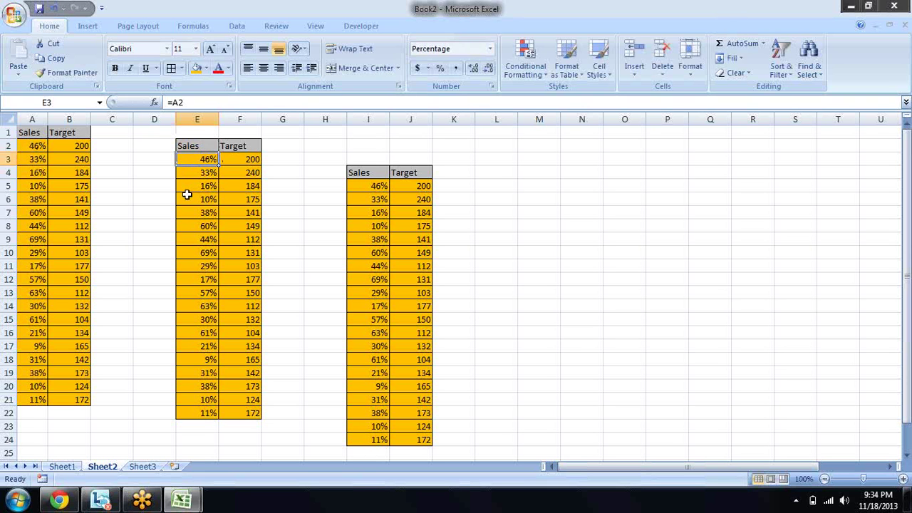
key("Up")
- Select E2:J25 and clear both formats and contents of the linked copies
key("shift+Right")
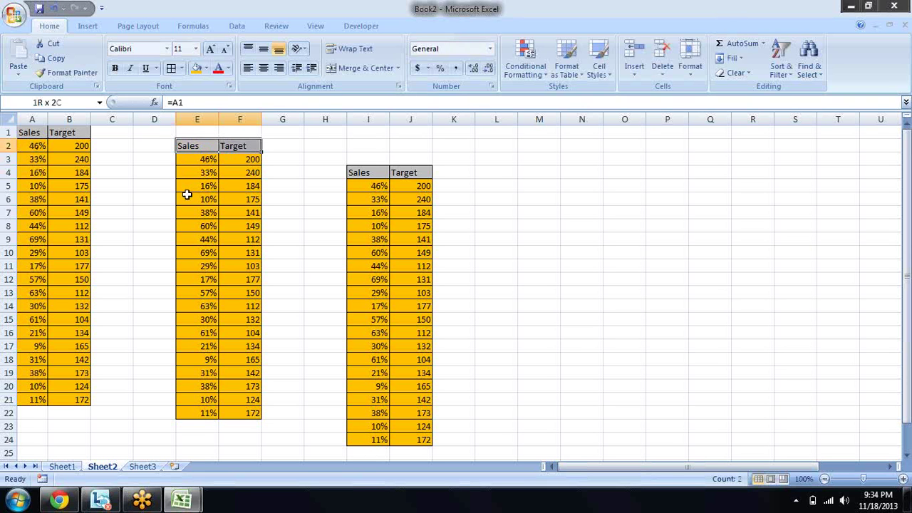
key("shift+Right")
key("shift+Right")
key("shift+Right")
key("shift+Down")
key("shift+Down")
key("shift+Down")
key("shift+Down")
key("shift+Down")
key("shift+Down")
key("shift+Down")
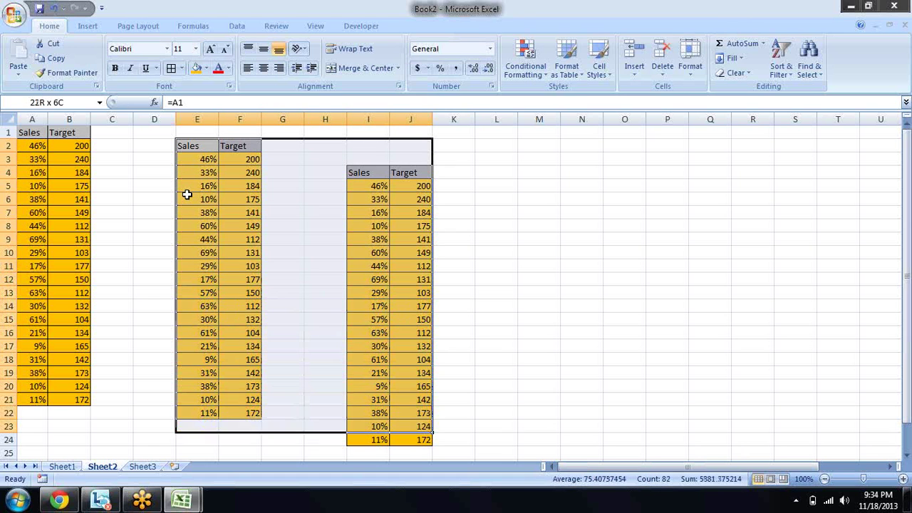
key("shift+Down")
key("shift+Down")
key("alt")
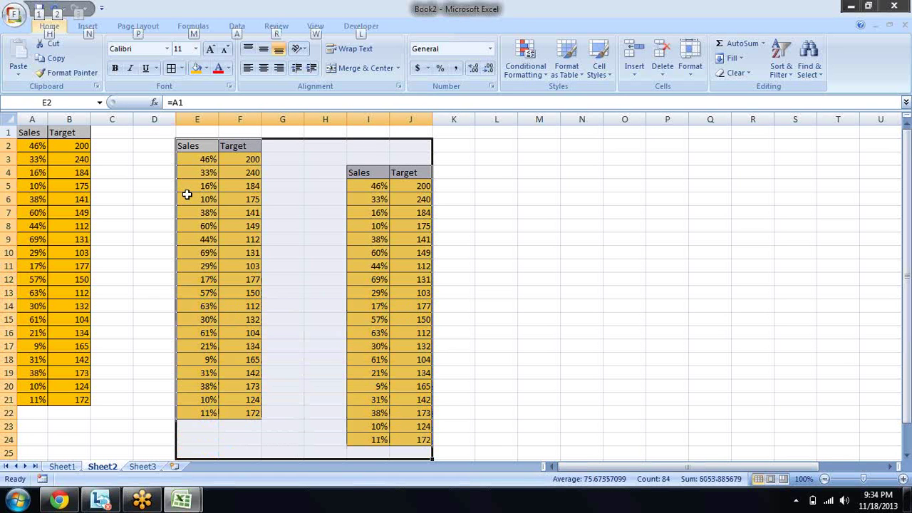
key("e")
key("a")
key("f")
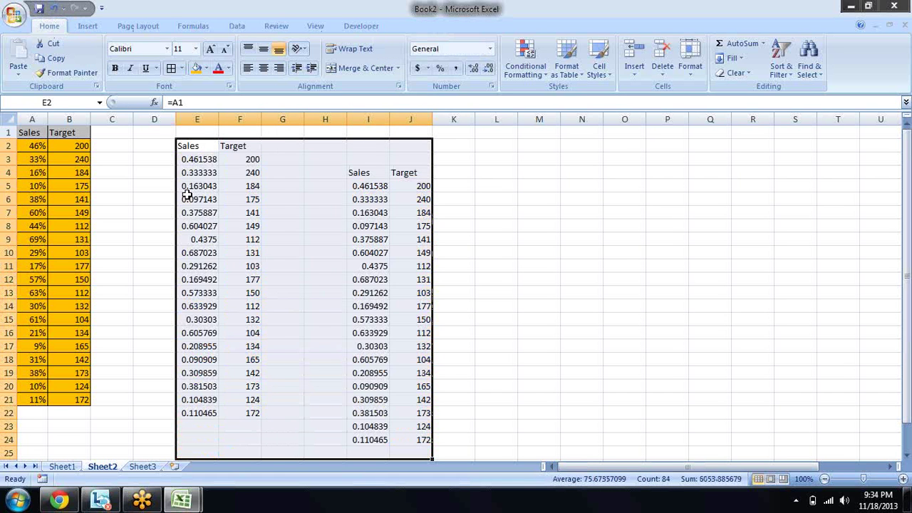
key("Delete")
key("Left")
key("Left")
key("Right")
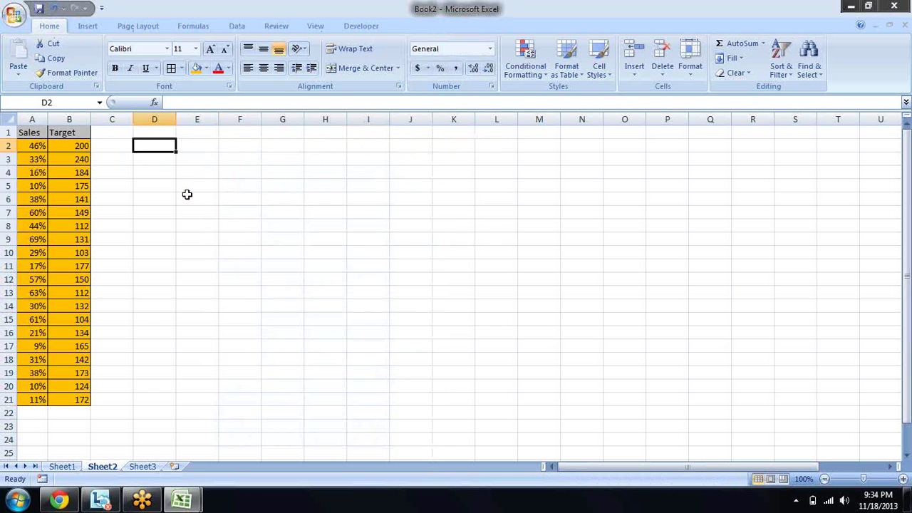
key("Right")
key("Right")
key("Left")
key("Left")
- Merge H1:I11 into one cell and fill it orange
key("Left")
key("Left")
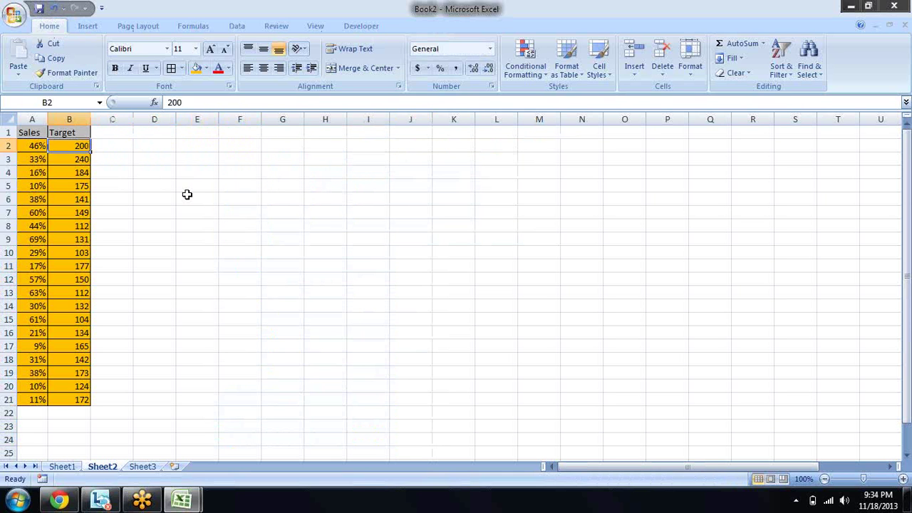
key("Left")
key("Right")
key("Right")
key("Right")
key("Right")
key("Right")
key("Right")
key("Right")
key("Left")
key("Left")
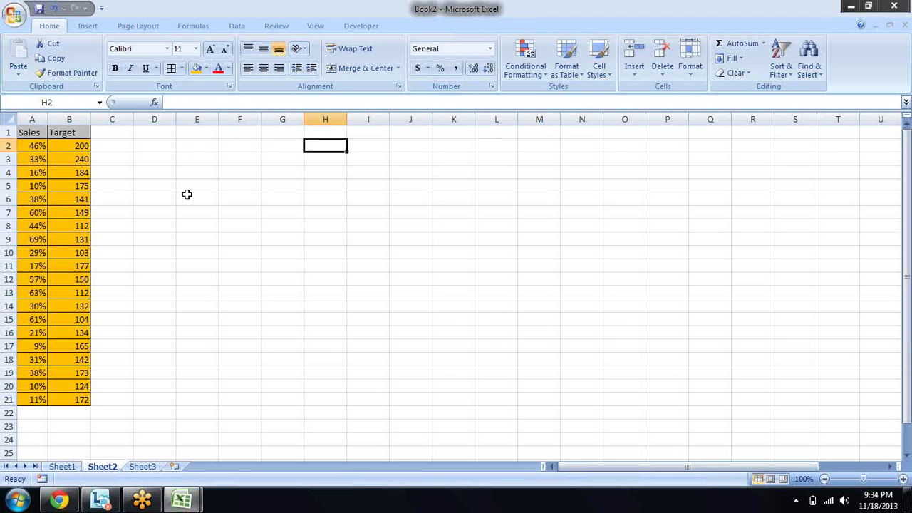
key("Up")
key("shift+Right")
key("shift+Down")
key("shift+Down")
key("shift+Down")
key("shift+Down")
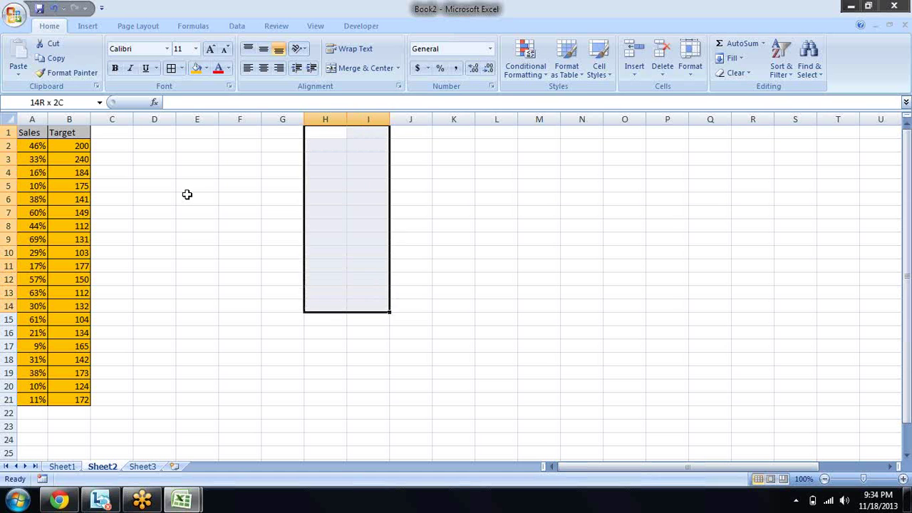
key("shift+Up")
key("shift+Up")
key("shift+Up")
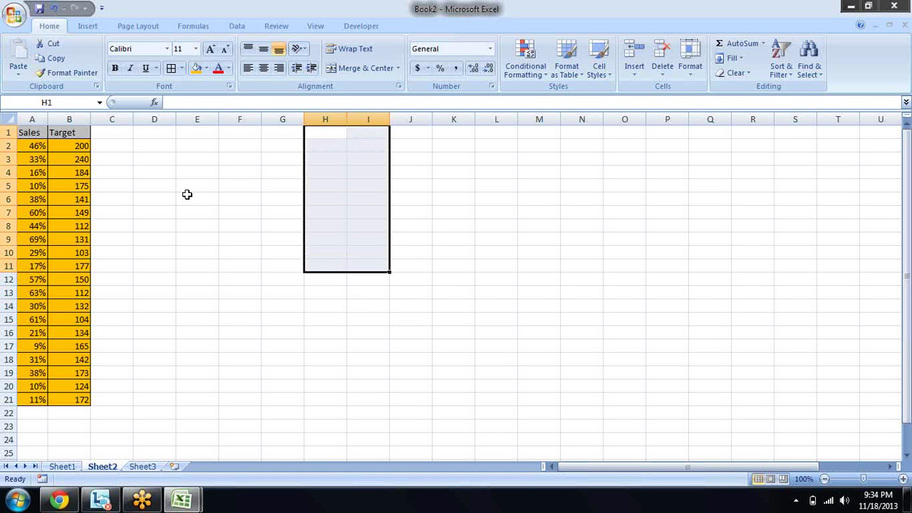
key("alt+h")
key("m")
key("c")
key("Down")
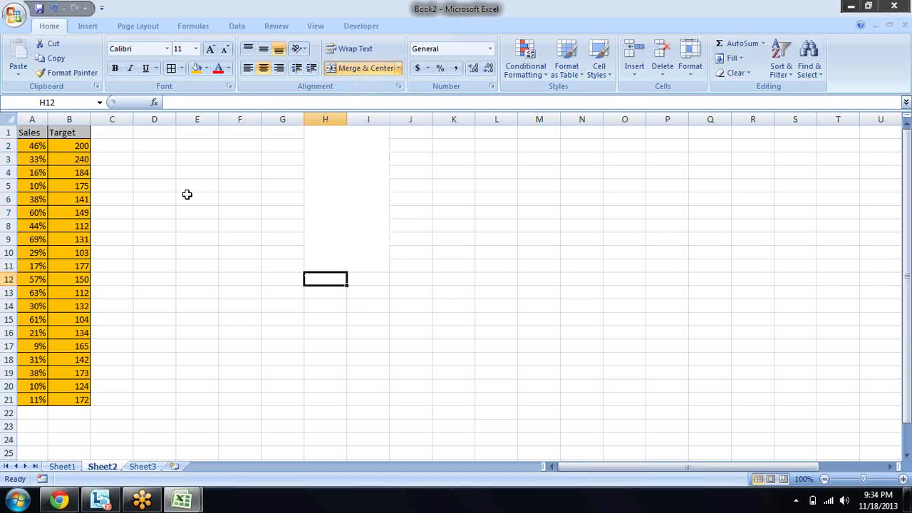
key("Up")
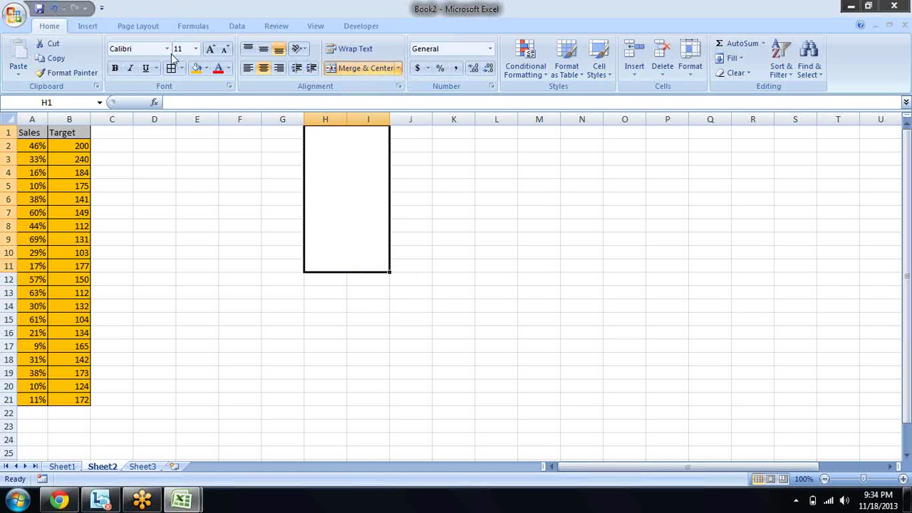
left_click(194, 68)
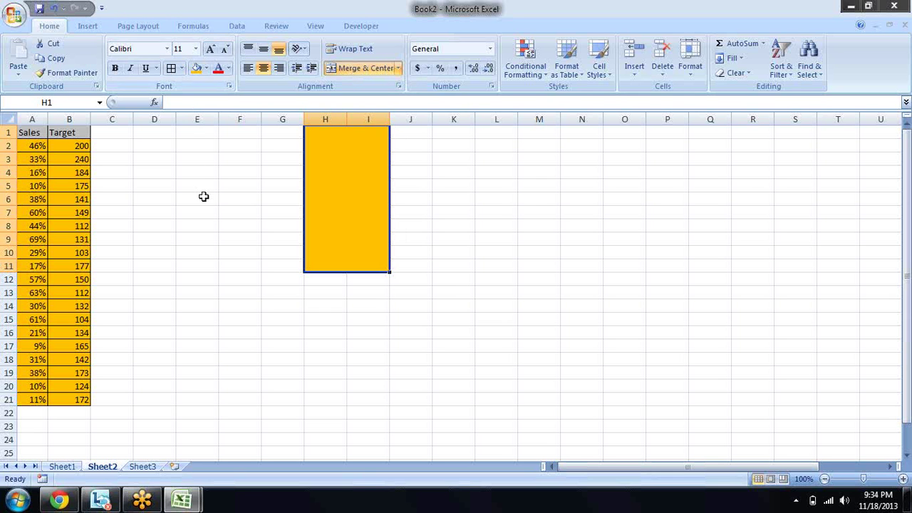
- Select and copy the Sales/Target table A1:B21
key("Left")
key("Left")
key("Left")
key("Left")
key("Left")
key("Left")
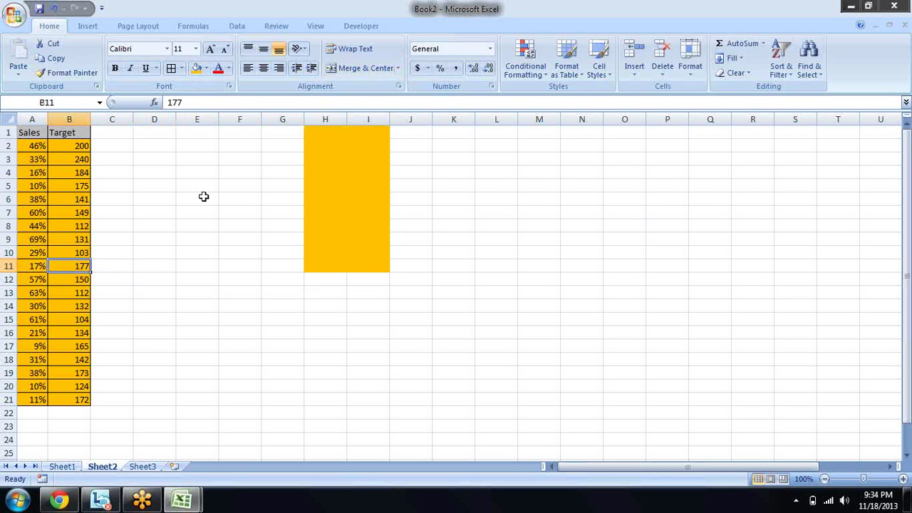
key("Left")
key("ctrl+Up")
key("ctrl+shift+Right")
key("ctrl+shift+Down")
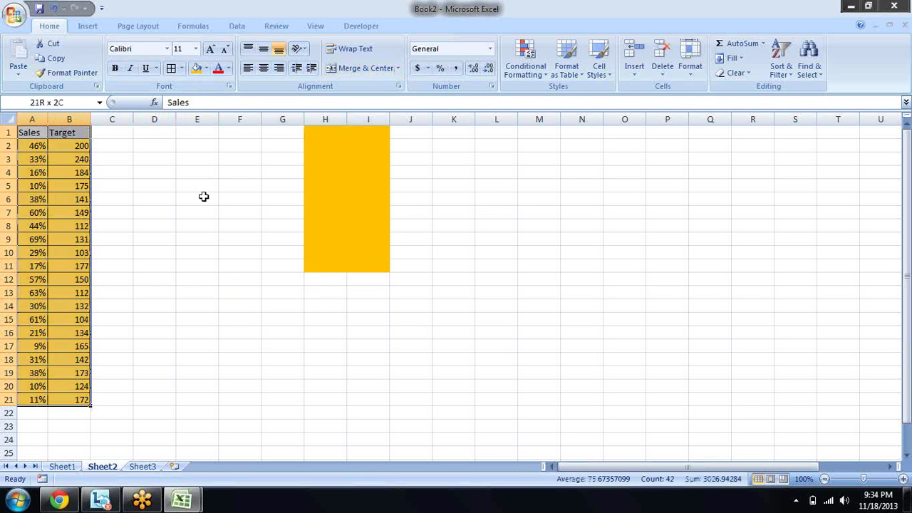
key("ctrl+c")
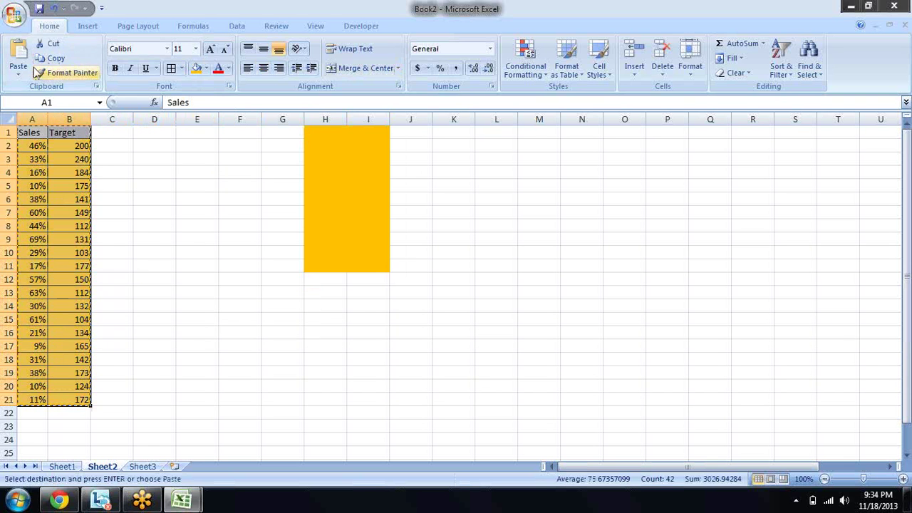
- Paste the copied table as a static picture
left_click(18, 72)
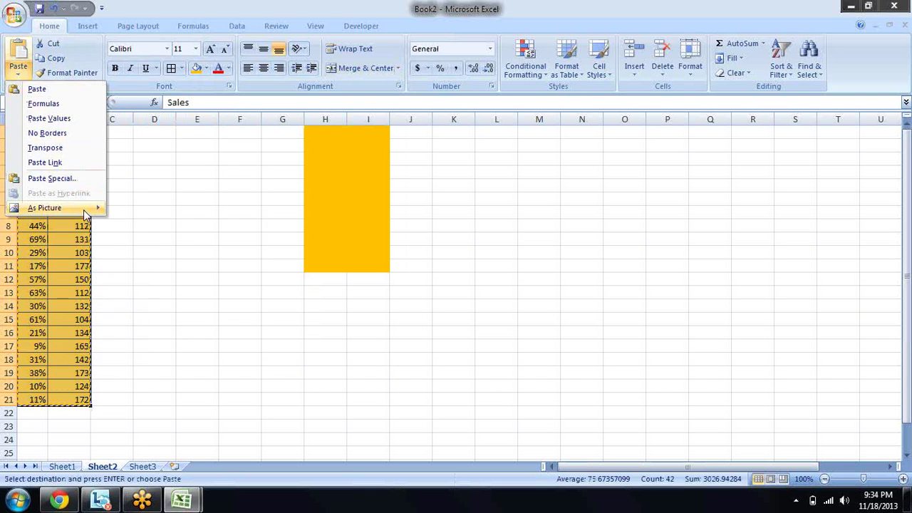
mouse_move(82, 210)
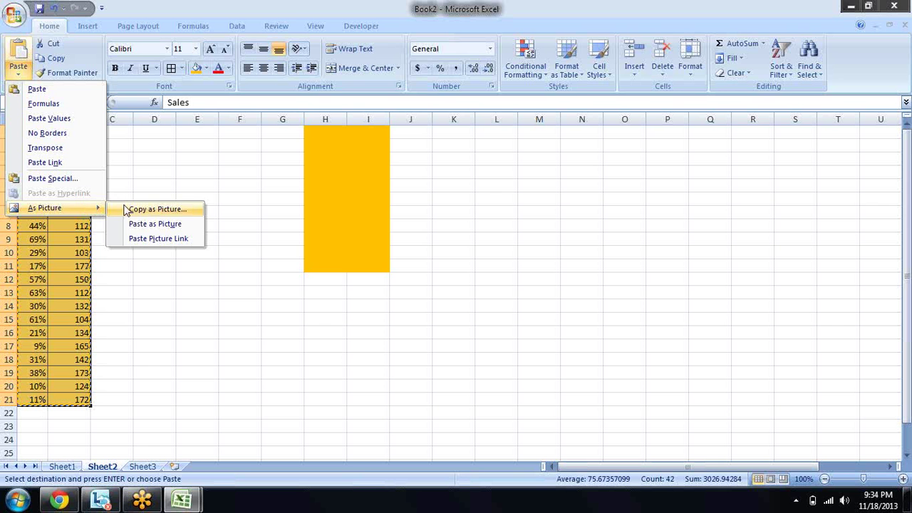
left_click(139, 223)
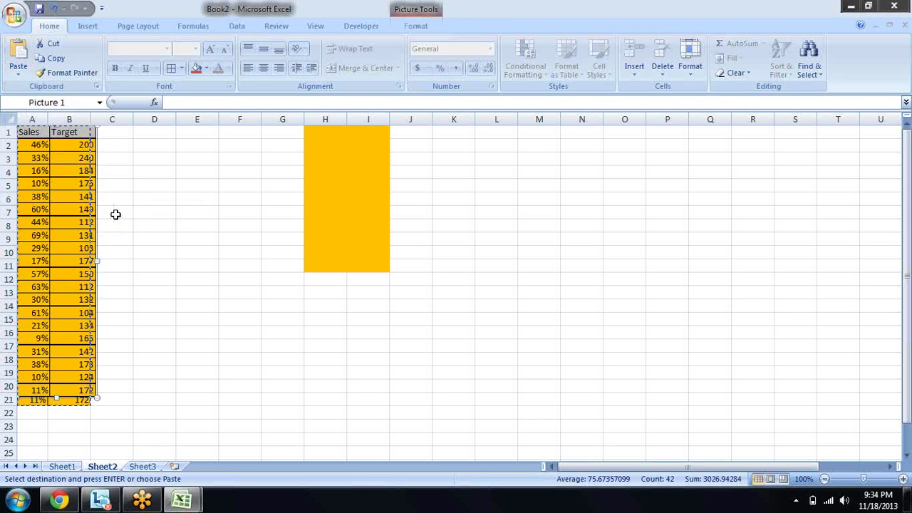
- Shrink the picture and place it over columns J–K beside the orange block
mouse_move(50, 171)
left_mouse_down()
mouse_move(345, 180)
mouse_move(346, 195)
left_mouse_up()
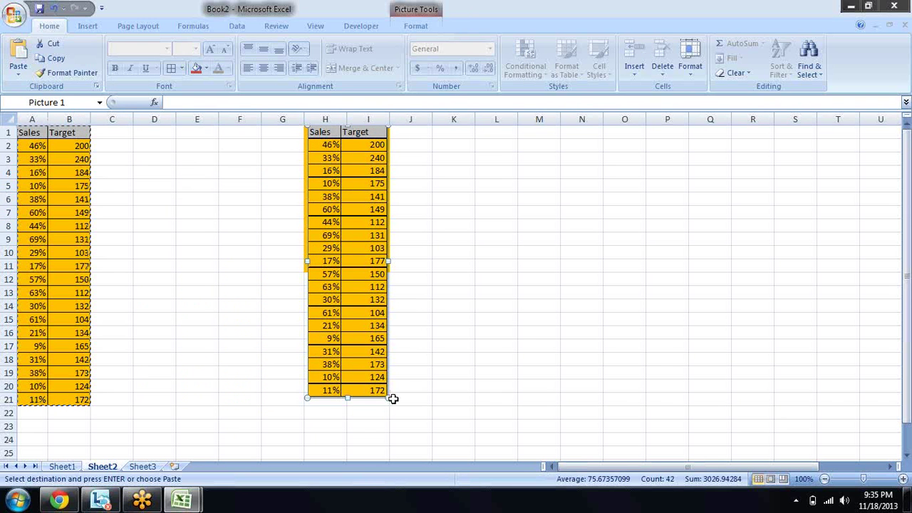
mouse_move(390, 397)
left_mouse_down()
mouse_move(364, 267)
mouse_move(362, 312)
left_mouse_up()
left_click_drag(324, 232, 344, 247)
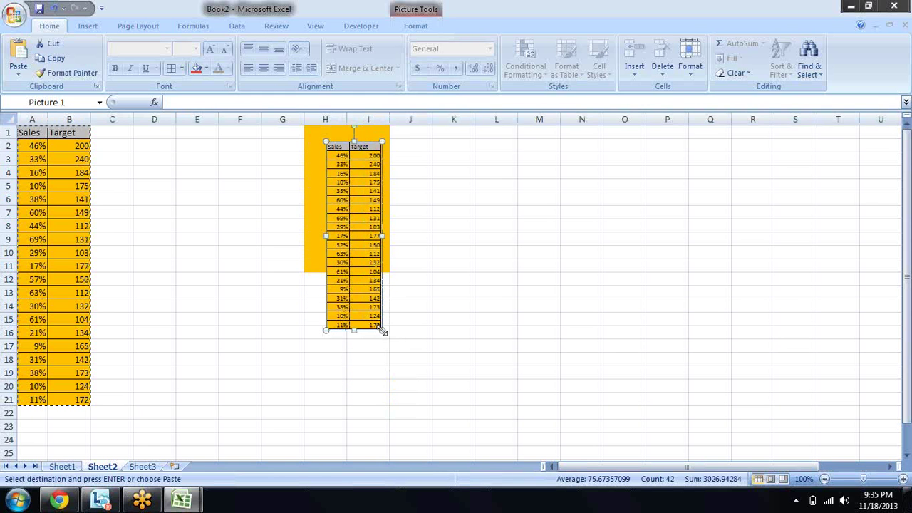
left_click_drag(383, 333, 383, 329)
mouse_move(358, 198)
left_mouse_down()
mouse_move(341, 183)
mouse_move(432, 227)
mouse_move(443, 194)
left_mouse_up()
left_click_drag(444, 194, 444, 165)
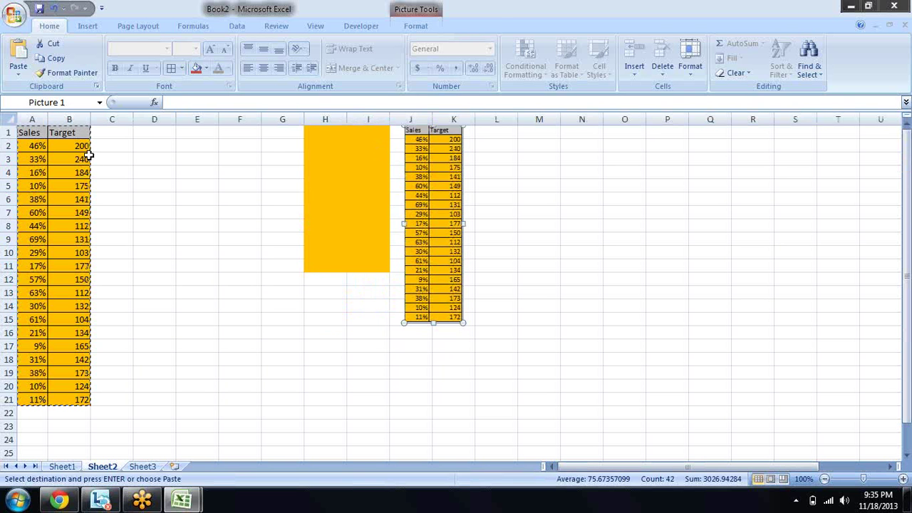
key("Escape")
- Change the Target value in B2 to 230
left_click(81, 144)
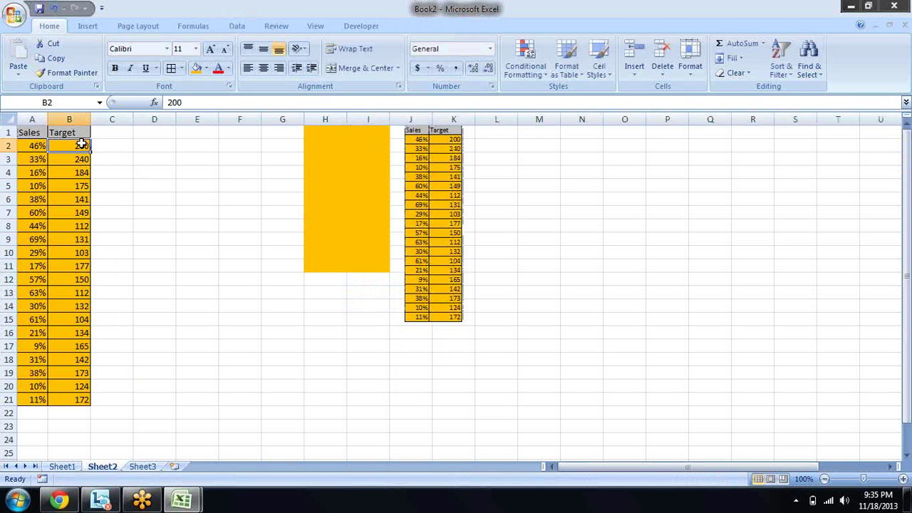
type("200")
key("Return")
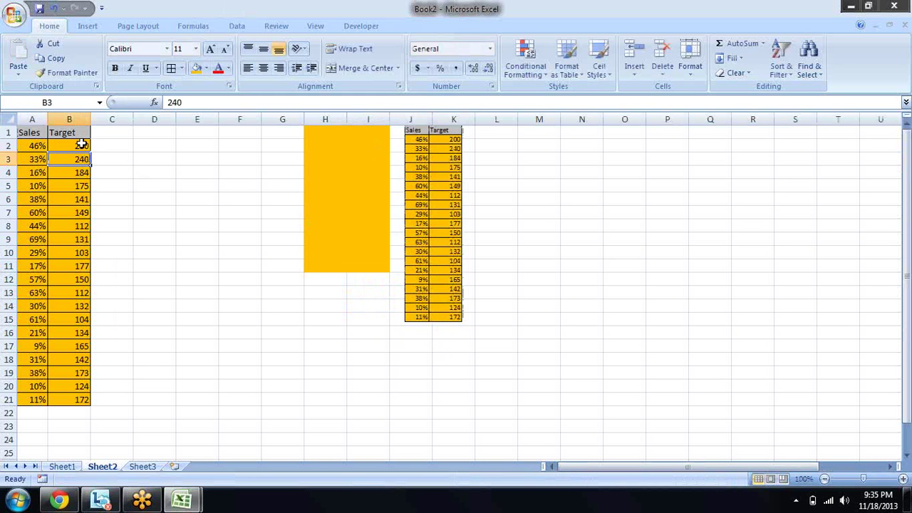
key("Right")
key("Right")
key("Right")
key("Right")
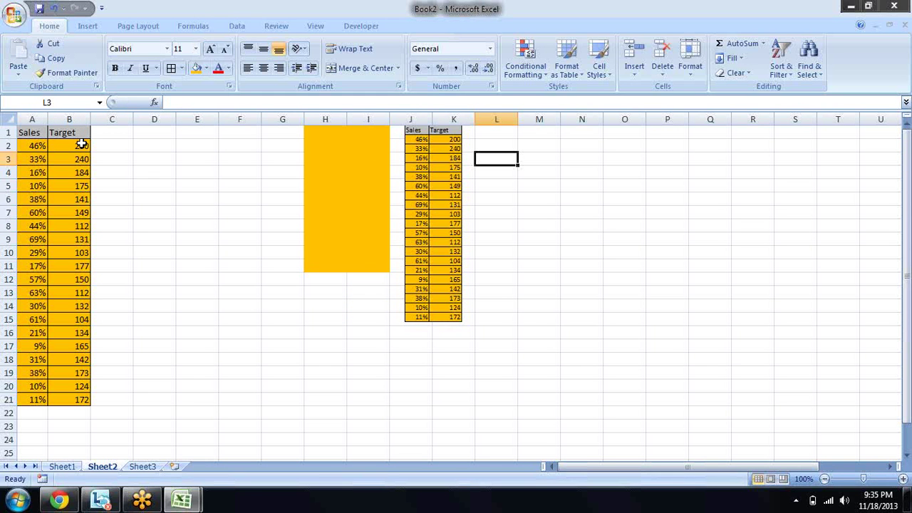
- Delete the static picture of the table, which still shows the old value
left_click(444, 198)
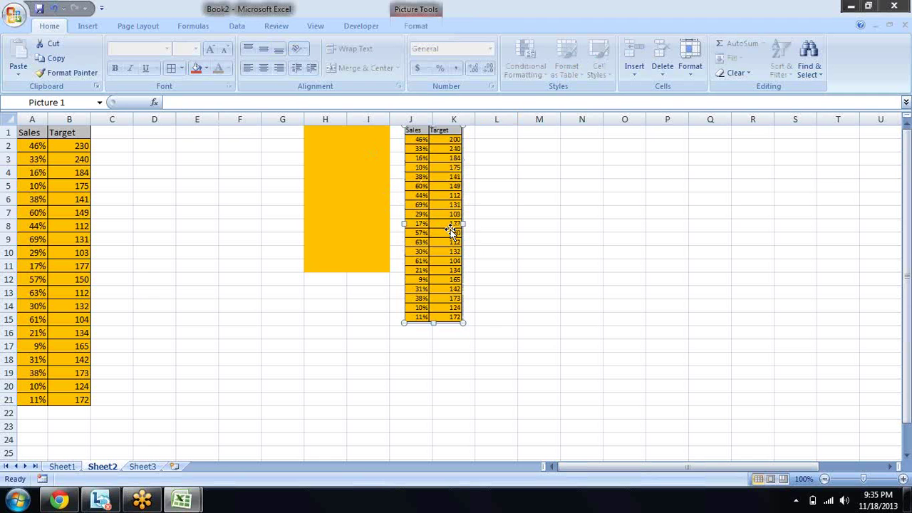
key("Delete")
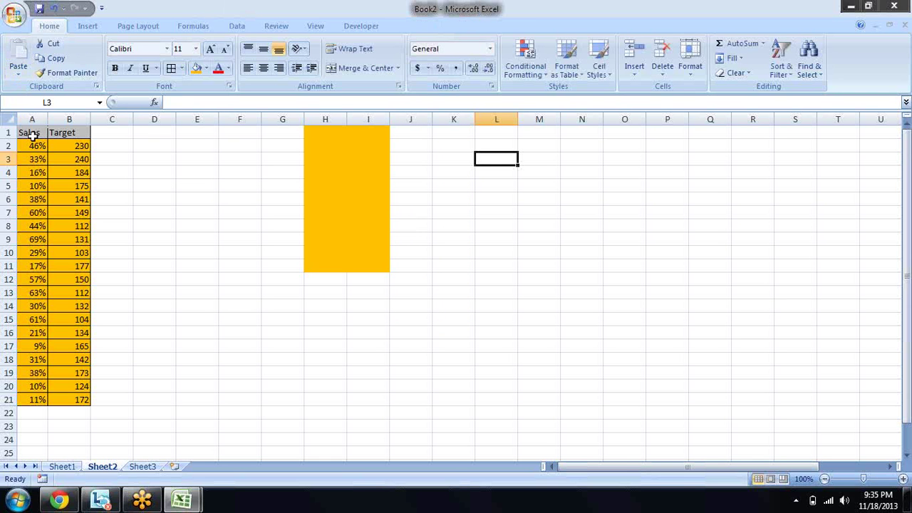
left_click(32, 134)
- Paste a linked picture of A1:B21 onto the orange block at H1 and shrink it
key("ctrl+shift+Right")
key("ctrl+shift+Down")
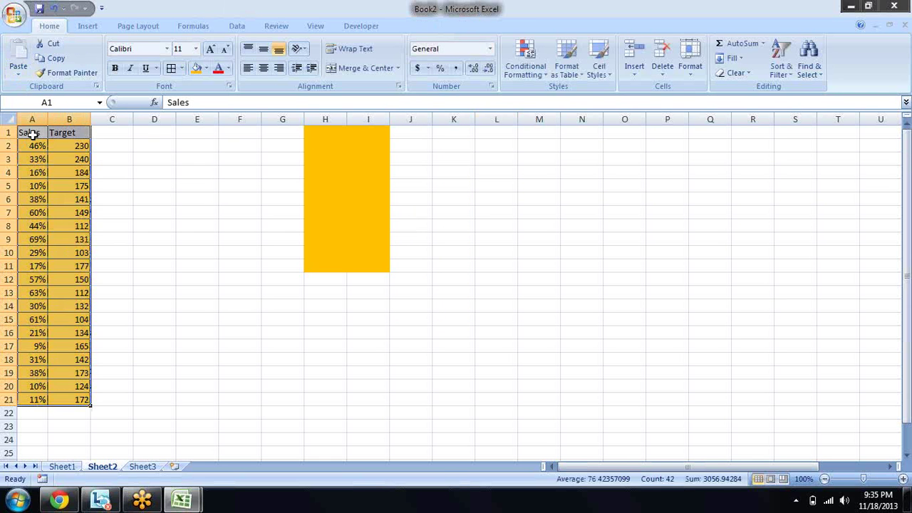
key("ctrl+c")
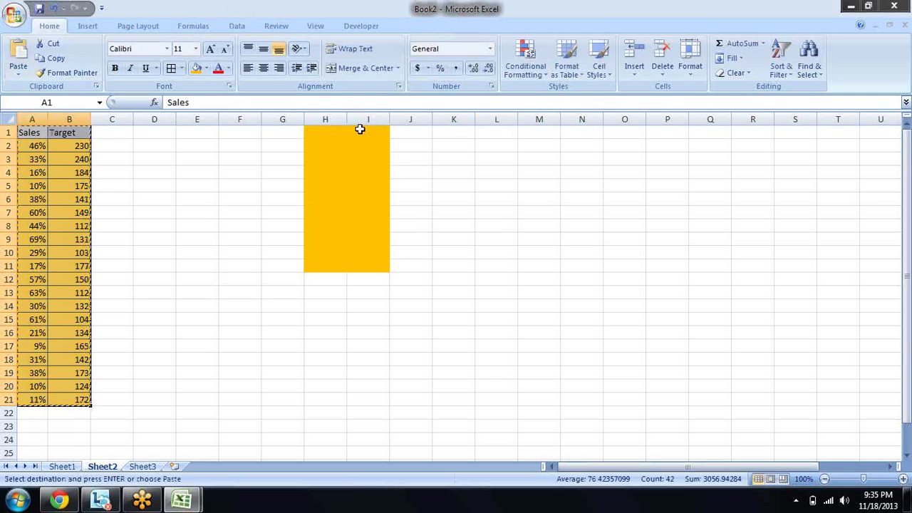
left_click(318, 129)
left_click(19, 74)
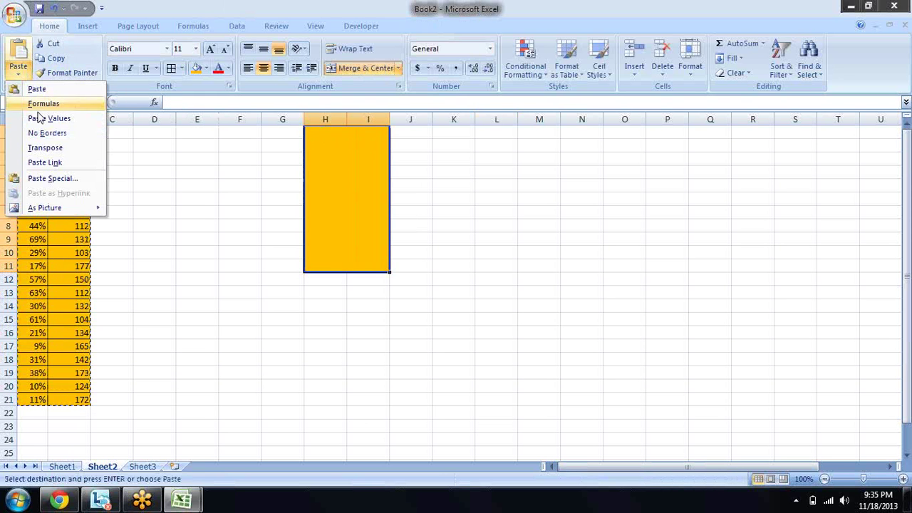
mouse_move(67, 206)
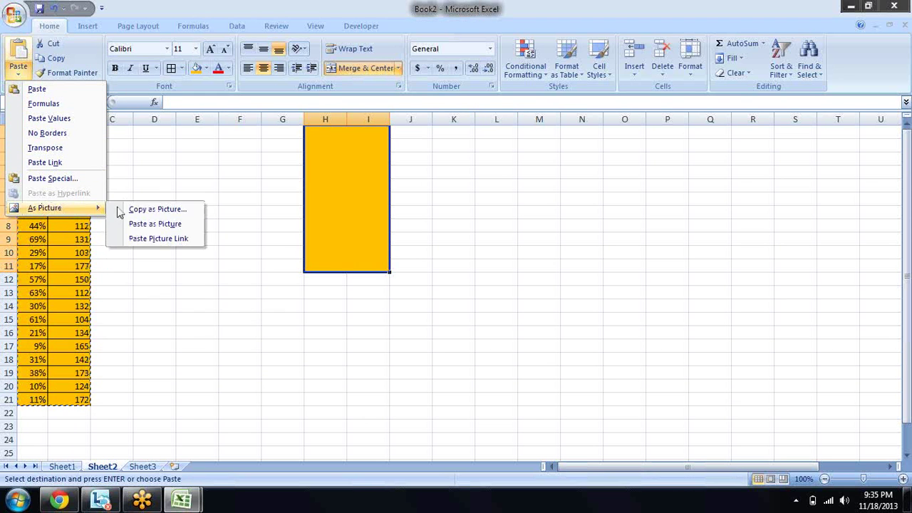
left_click(157, 239)
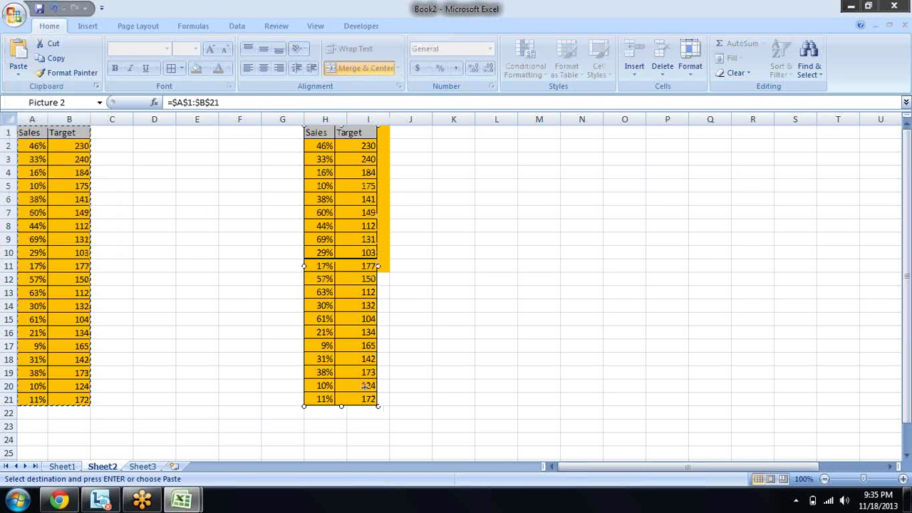
left_click_drag(378, 406, 361, 347)
left_click(437, 356)
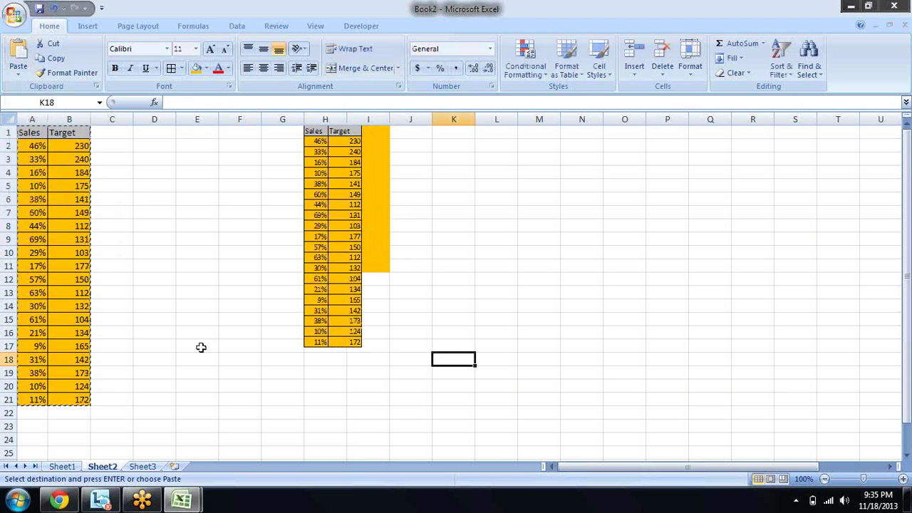
- Fill table rows 17–21 yellow and change B17 to 200
left_click_drag(36, 346, 74, 398)
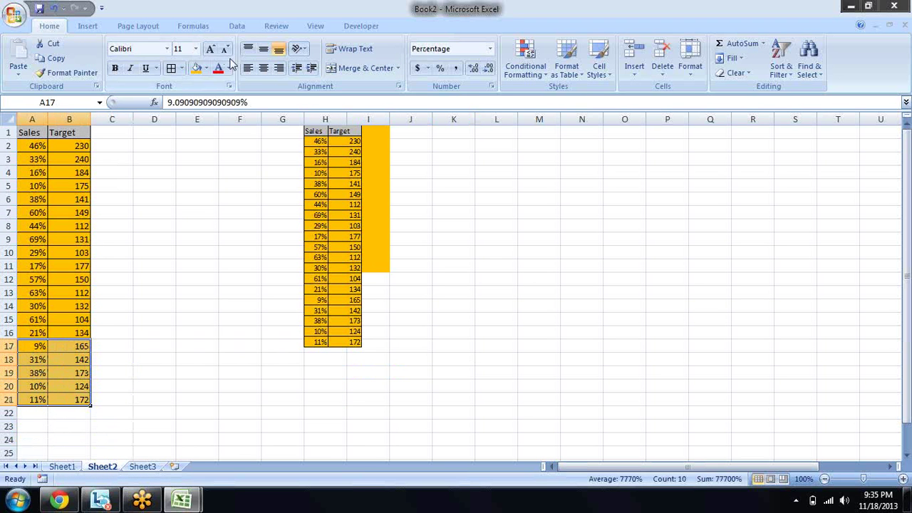
left_click(206, 68)
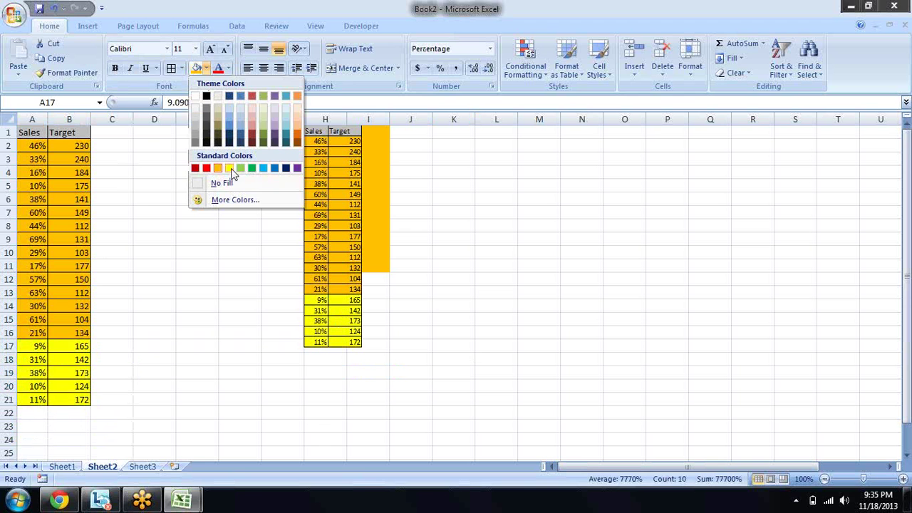
left_click(229, 168)
left_click(61, 345)
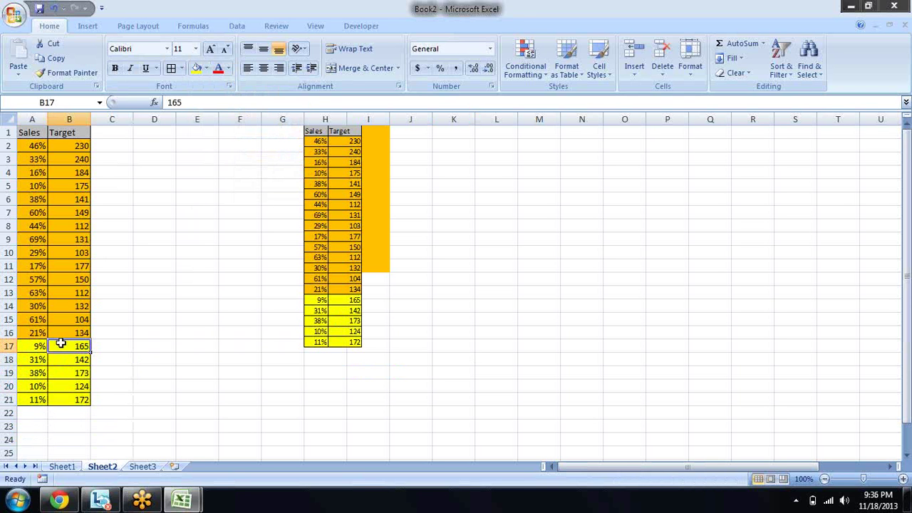
type("200")
key("Return")
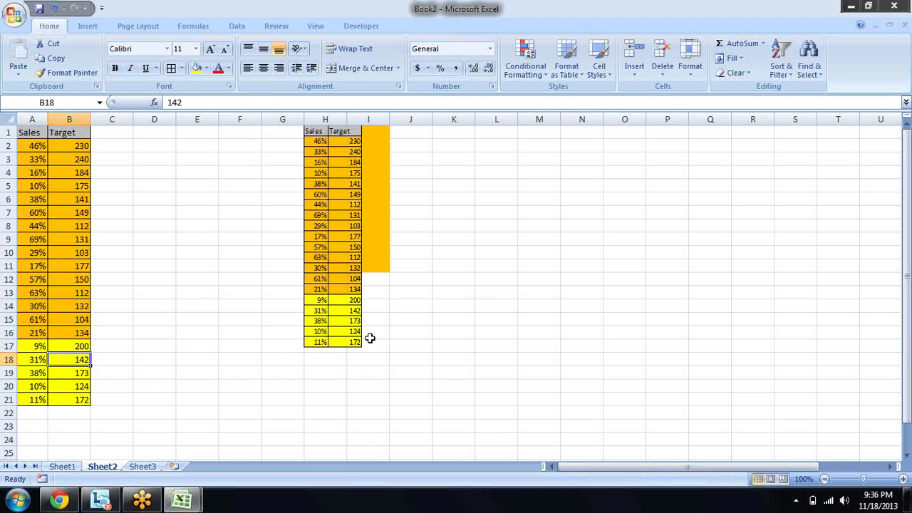
- Drag the linked picture to sit over columns H–I near row 1
left_click(350, 326)
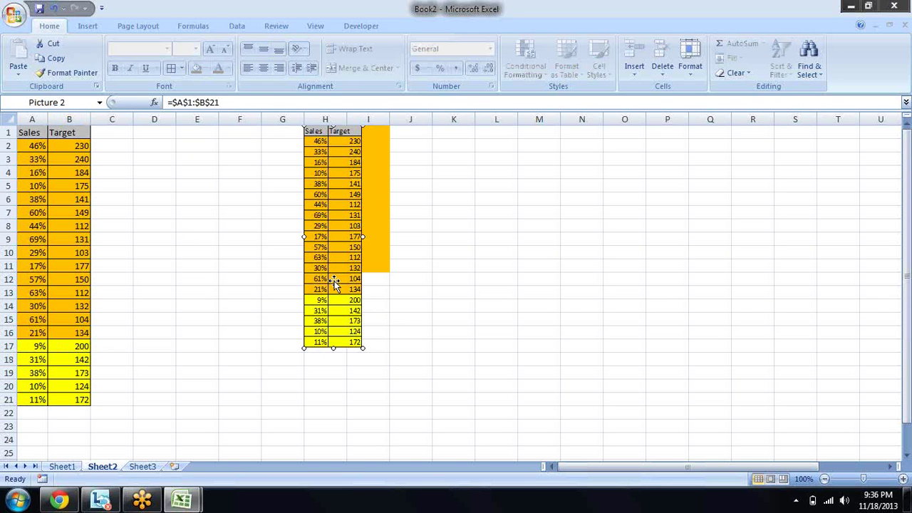
mouse_move(335, 282)
left_mouse_down()
mouse_move(425, 303)
mouse_move(359, 301)
left_mouse_up()
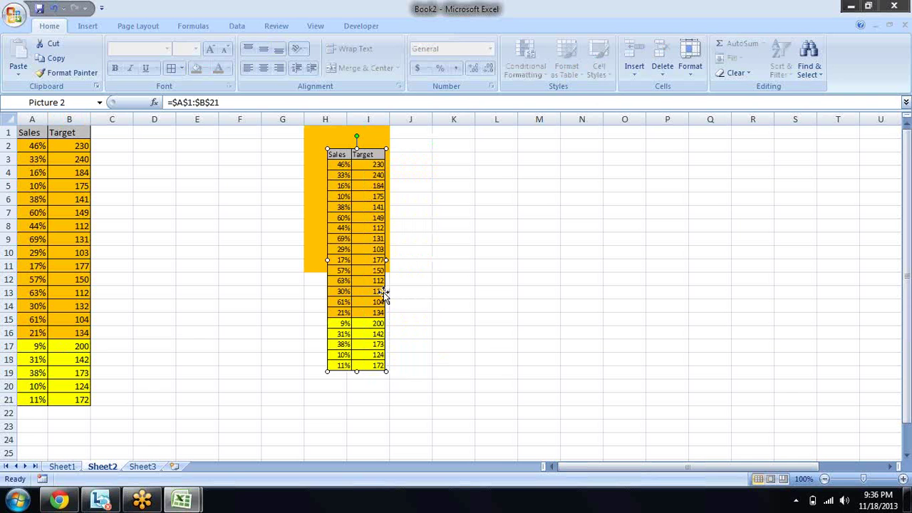
left_click_drag(366, 271, 406, 262)
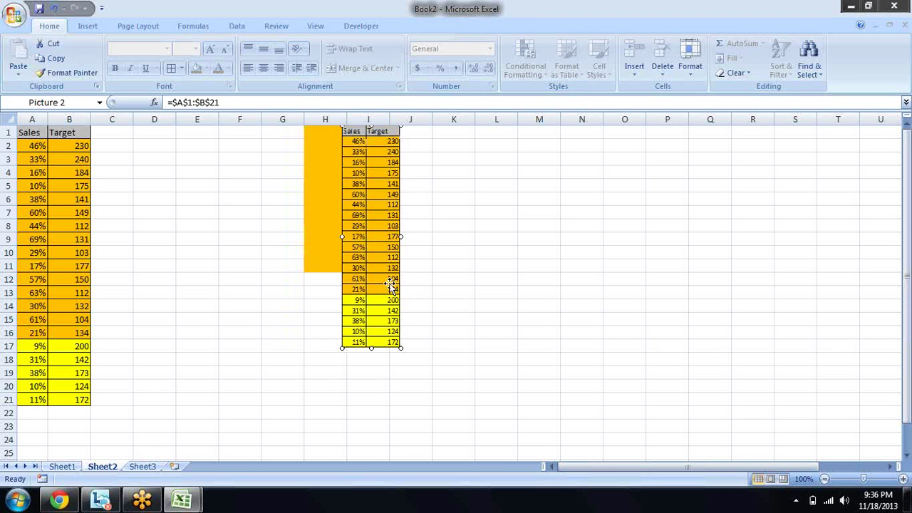
mouse_move(313, 267)
left_mouse_down()
mouse_move(392, 289)
mouse_move(352, 307)
mouse_move(381, 315)
left_mouse_up()
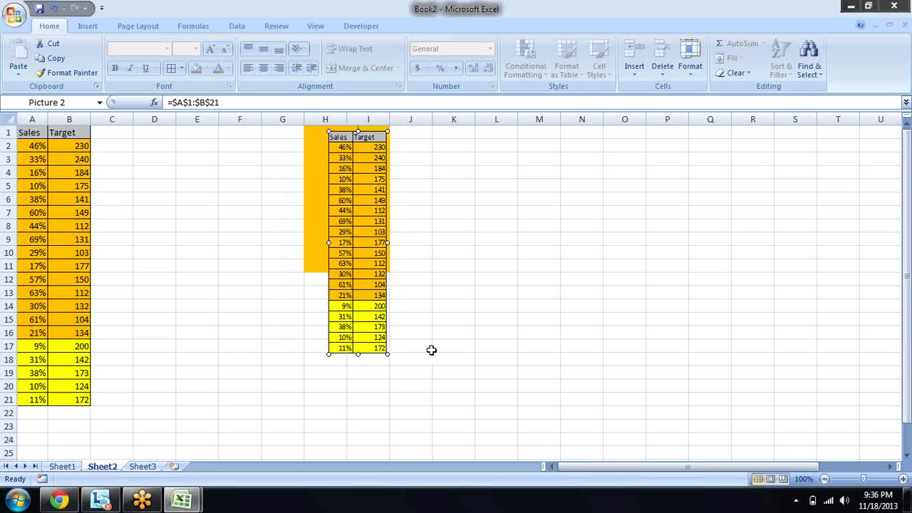
left_click(445, 274)
left_click(352, 264)
- Copy the Sales/Target table A1:B21 on Sheet2
left_click(62, 466)
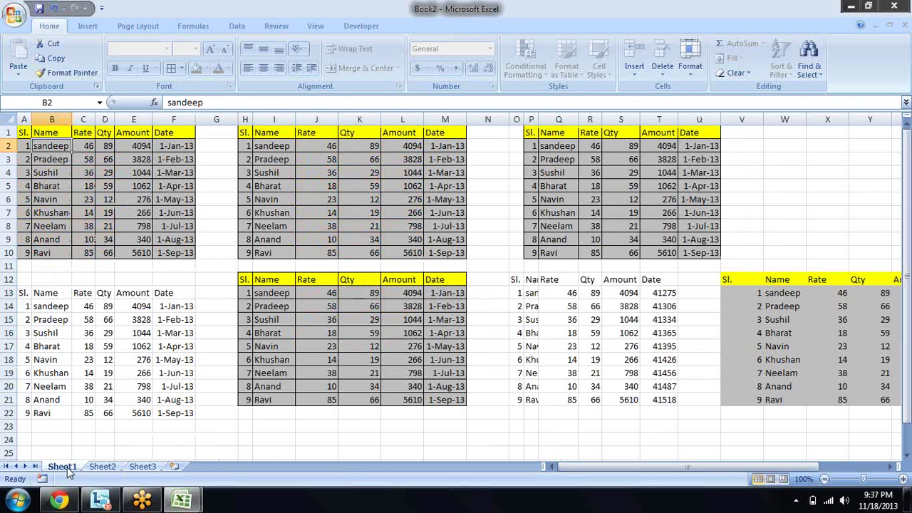
left_click(104, 466)
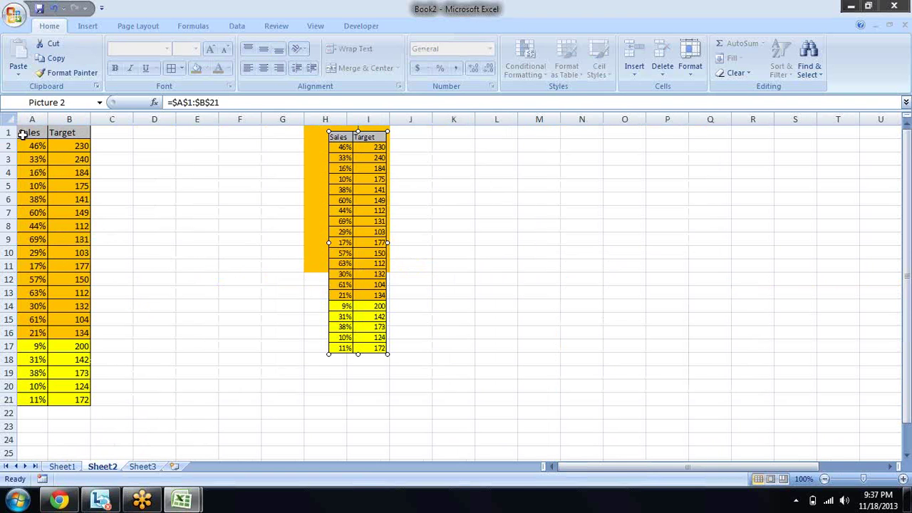
left_click_drag(32, 133, 77, 396)
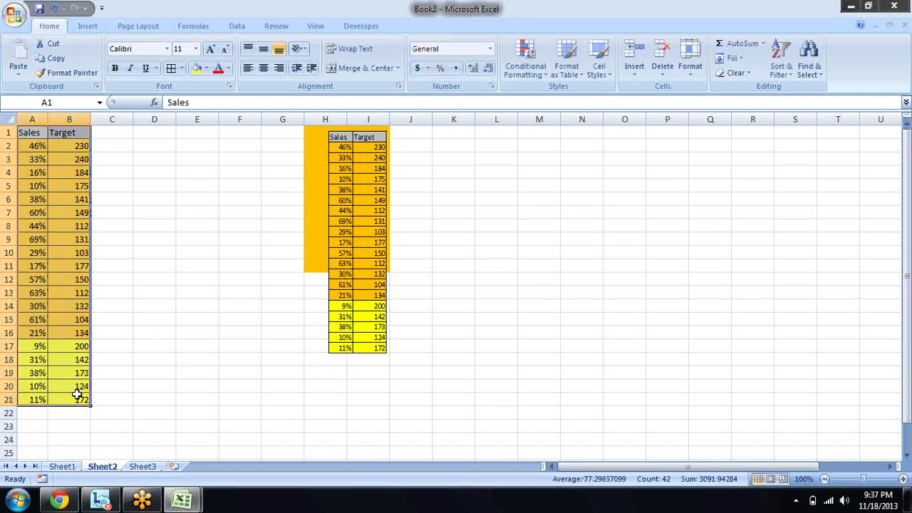
key("ctrl+c")
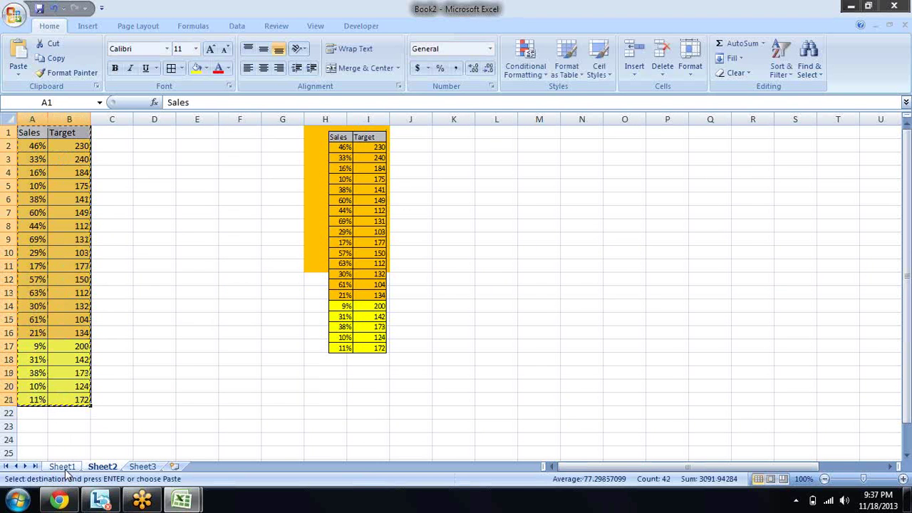
- Paste it on Sheet1 as a linked picture and move it beside the Name tables
left_click(64, 466)
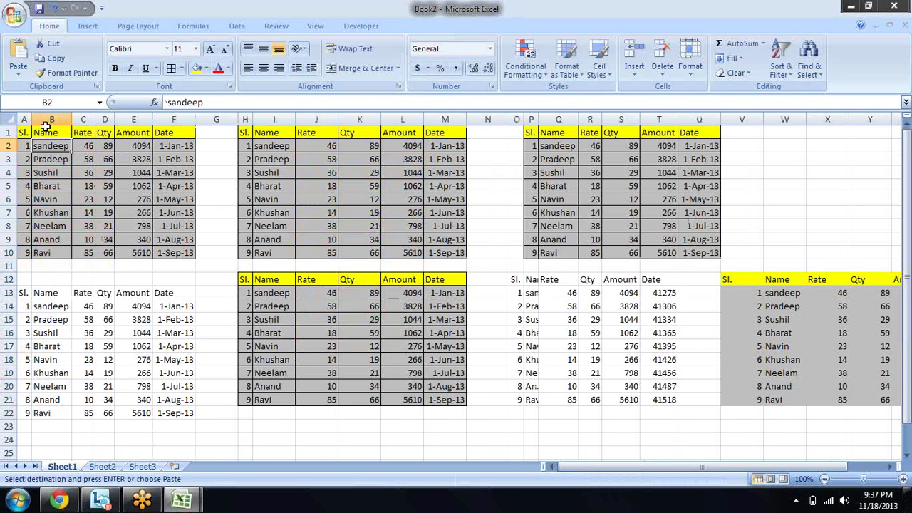
left_click(19, 73)
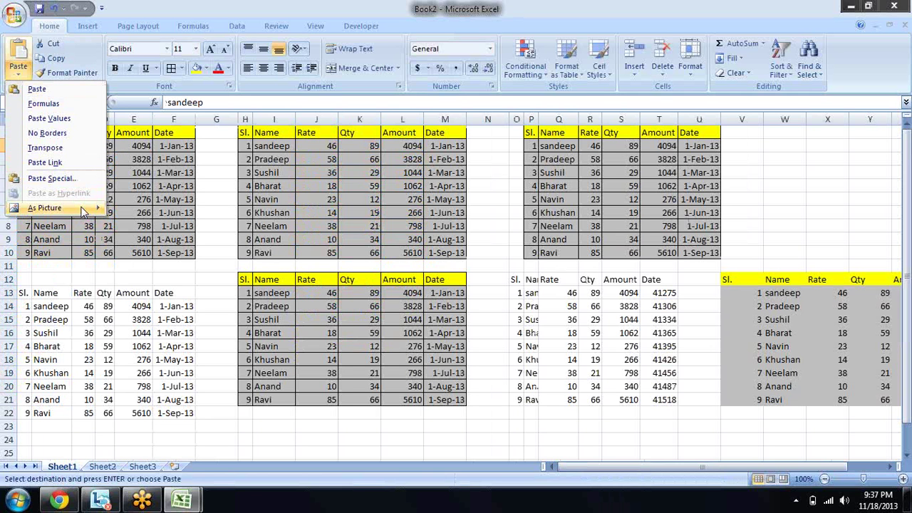
mouse_move(84, 211)
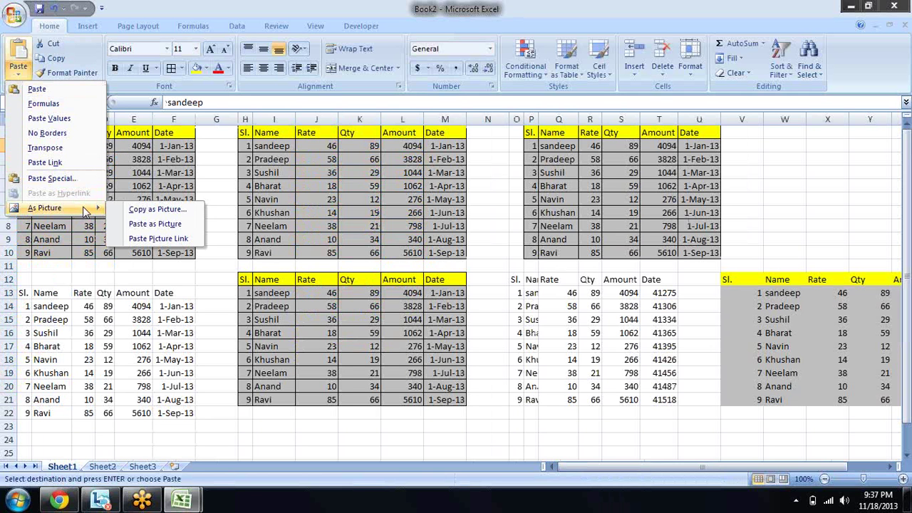
left_click(126, 239)
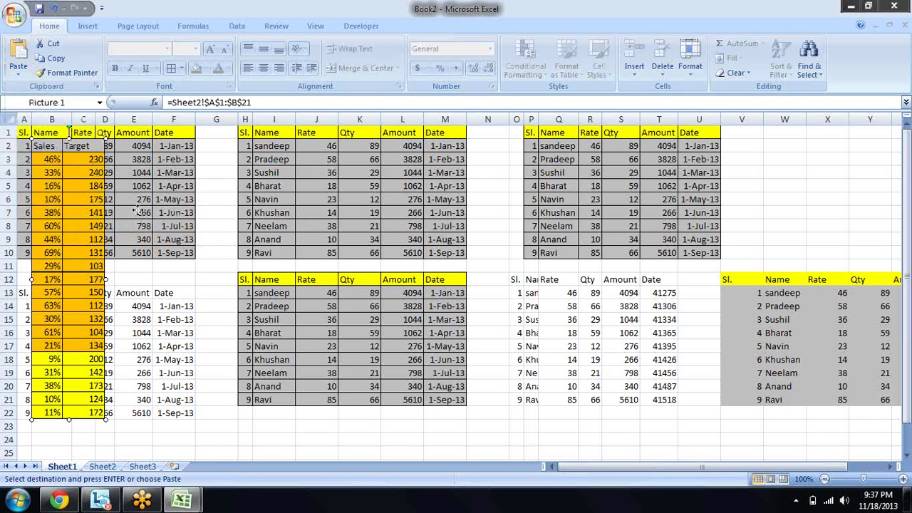
left_click_drag(138, 211, 190, 216)
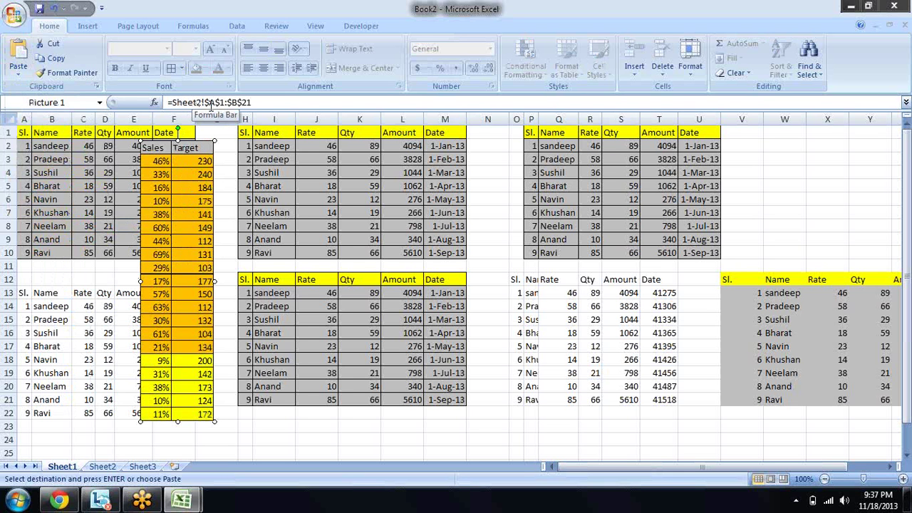
left_click(101, 467)
- Blank the Sales header in A1 with an apostrophe, make A17:B21 red, and check Sheet1's picture
type("'")
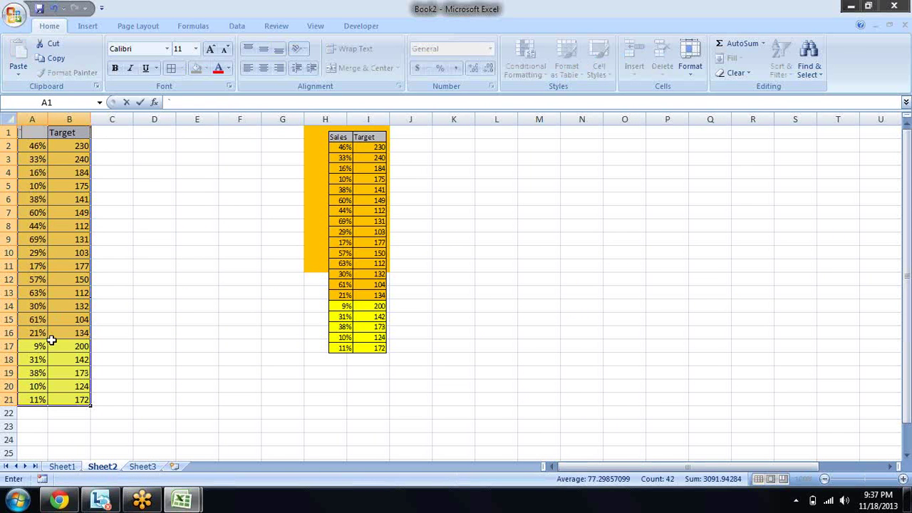
left_click_drag(51, 341, 75, 399)
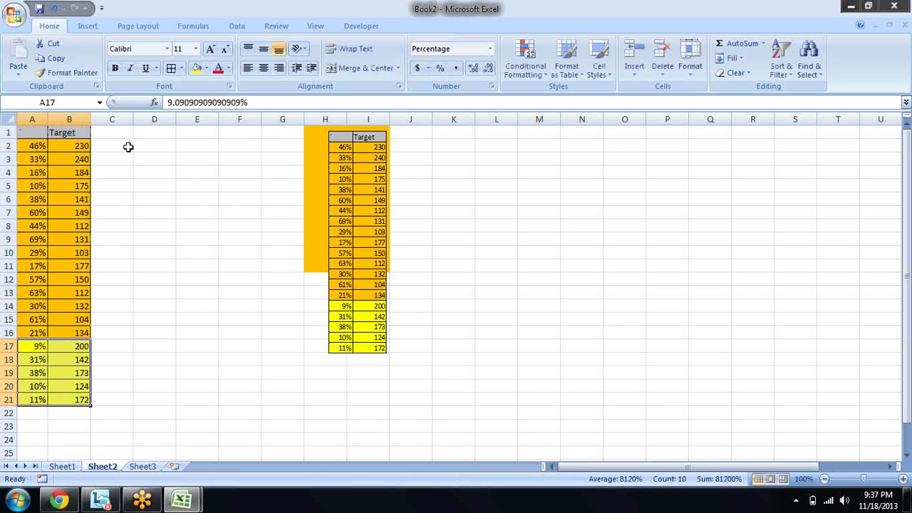
left_click(217, 68)
left_click(194, 333)
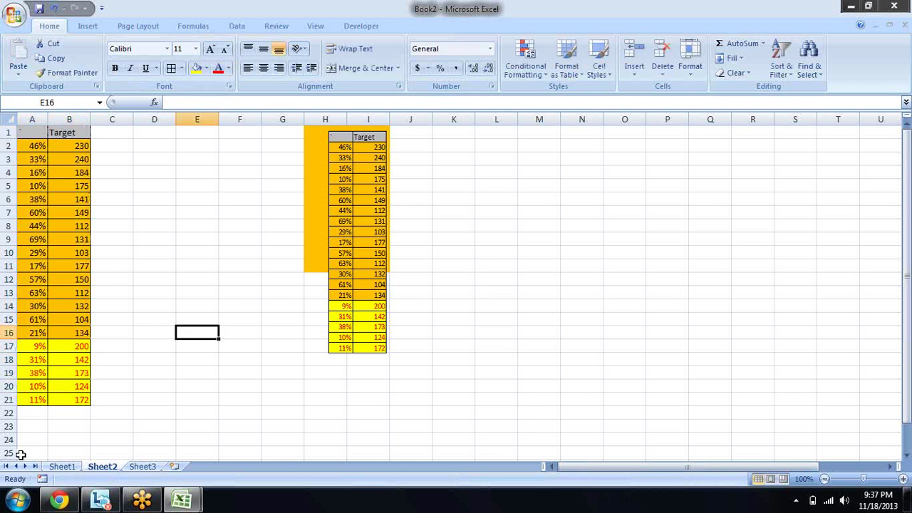
left_click(62, 466)
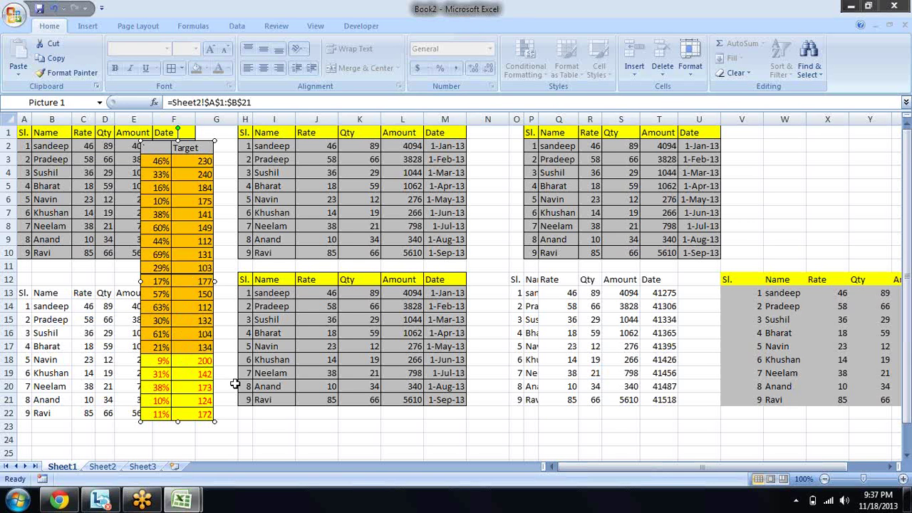
- Move Sheet2's linked picture beside the orange block and Sheet1's picture over the Name tables
left_click(103, 467)
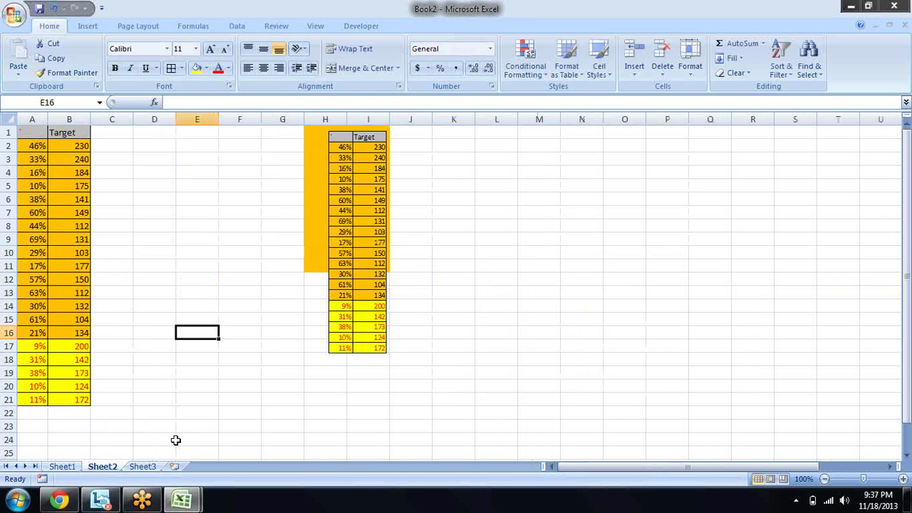
left_click(356, 264)
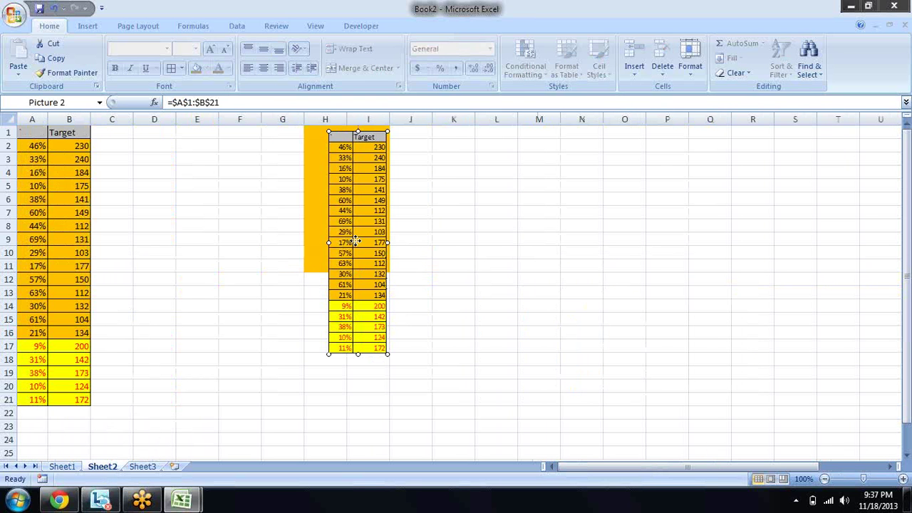
left_click_drag(354, 241, 438, 248)
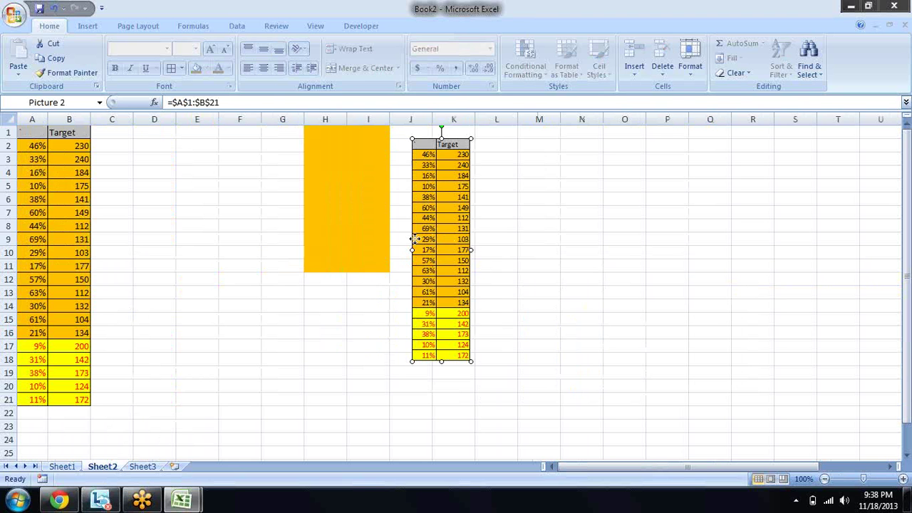
mouse_move(452, 238)
left_mouse_down()
mouse_move(374, 248)
mouse_move(385, 230)
left_mouse_up()
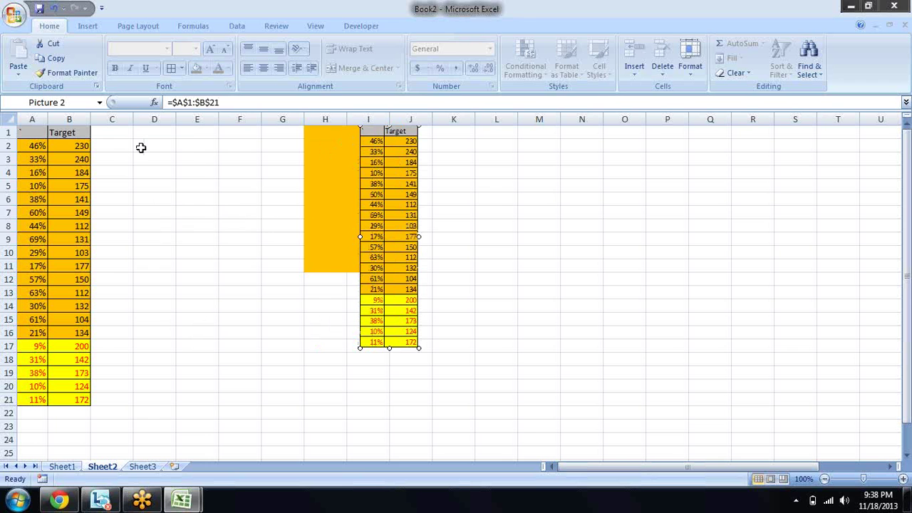
left_click(64, 468)
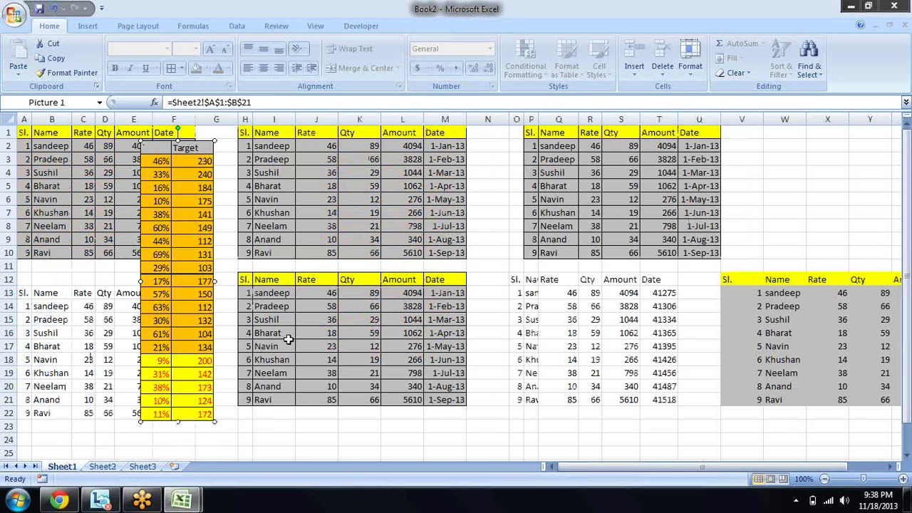
mouse_move(203, 234)
left_mouse_down()
mouse_move(255, 276)
mouse_move(354, 242)
left_mouse_up()
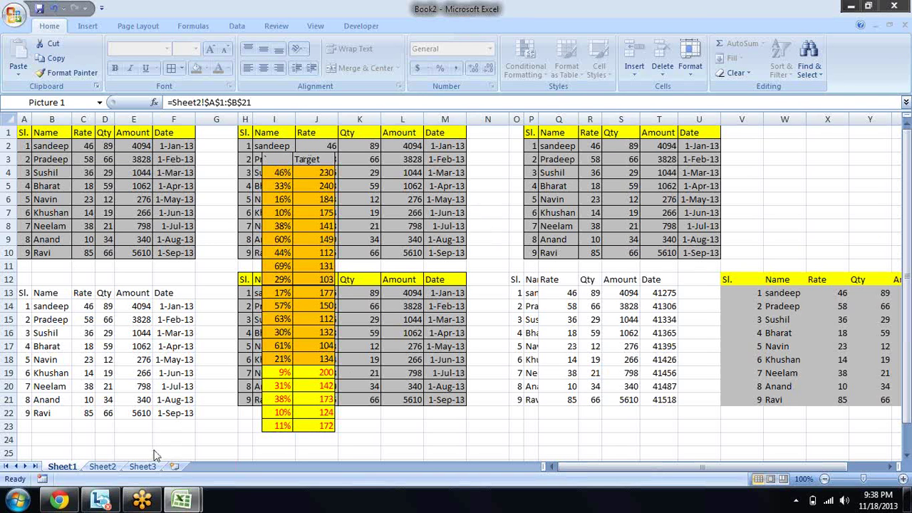
left_click(103, 468)
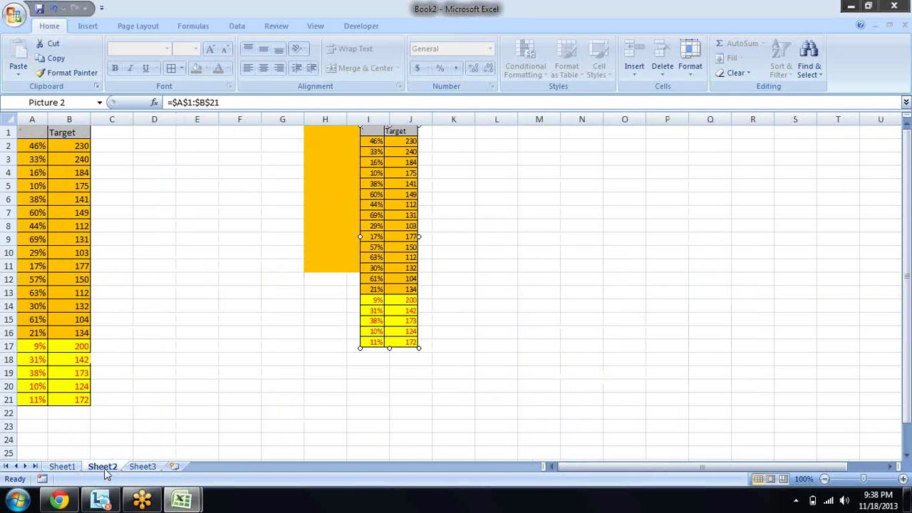
left_click(200, 200)
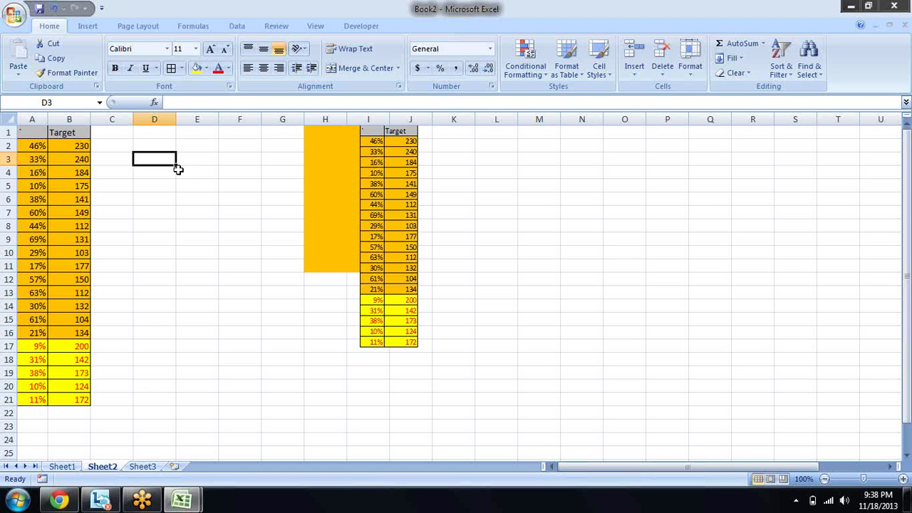
left_click_drag(177, 166, 176, 192)
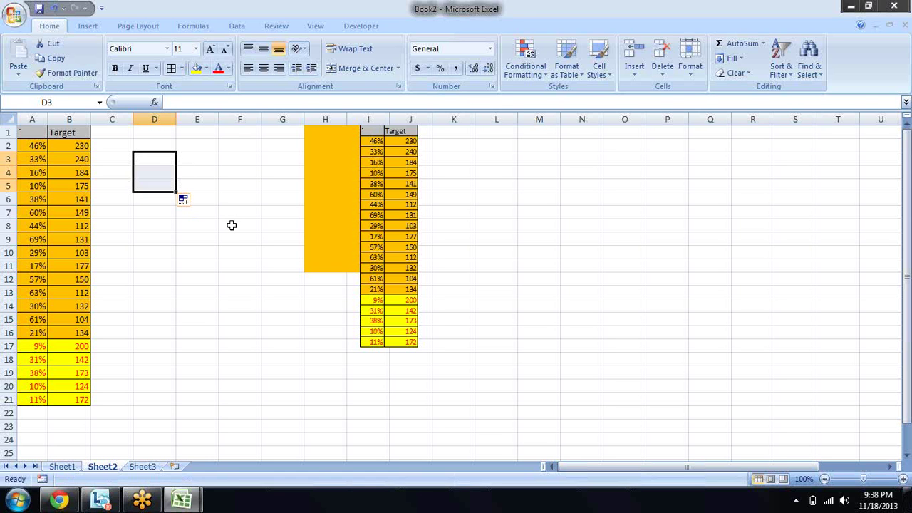
left_click(227, 224)
left_click(163, 158)
left_click(170, 185)
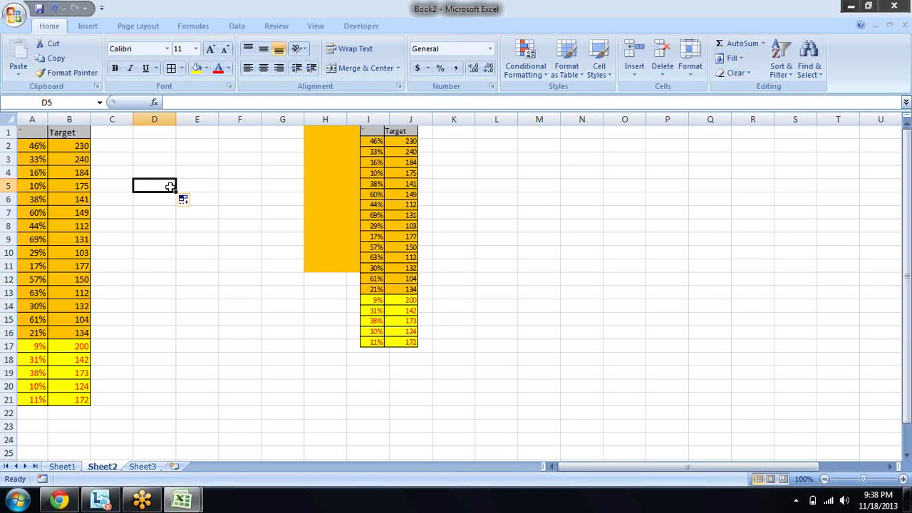
left_click(166, 213)
left_click(166, 145)
left_click(165, 199)
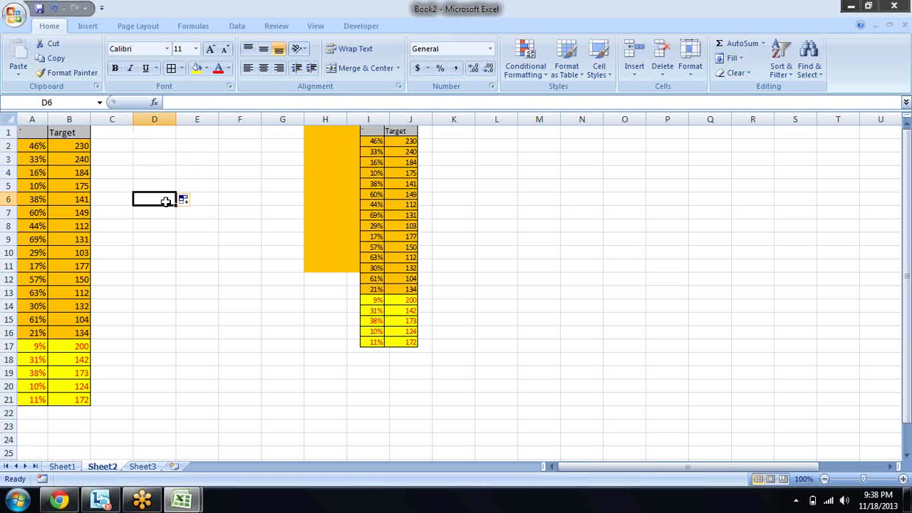
left_click(166, 239)
left_click(158, 189)
left_click(187, 171)
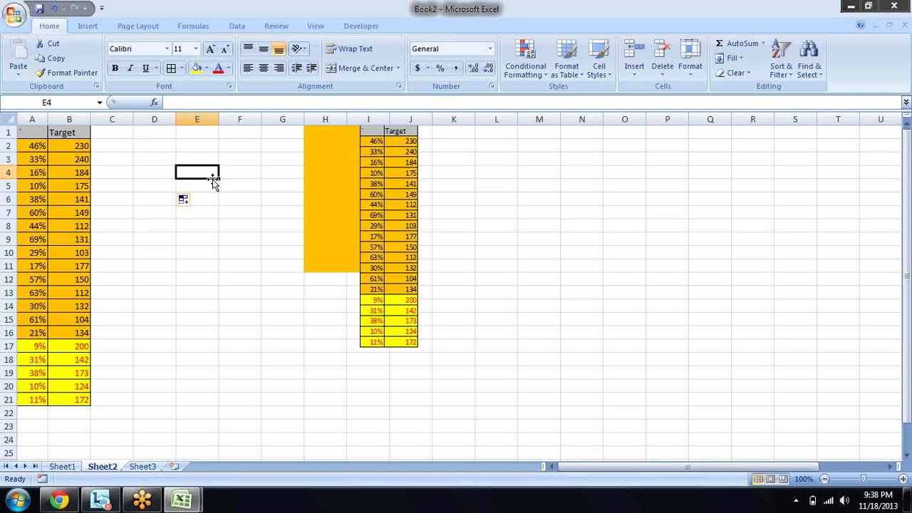
left_click(219, 197)
left_click(166, 170)
left_click(226, 181)
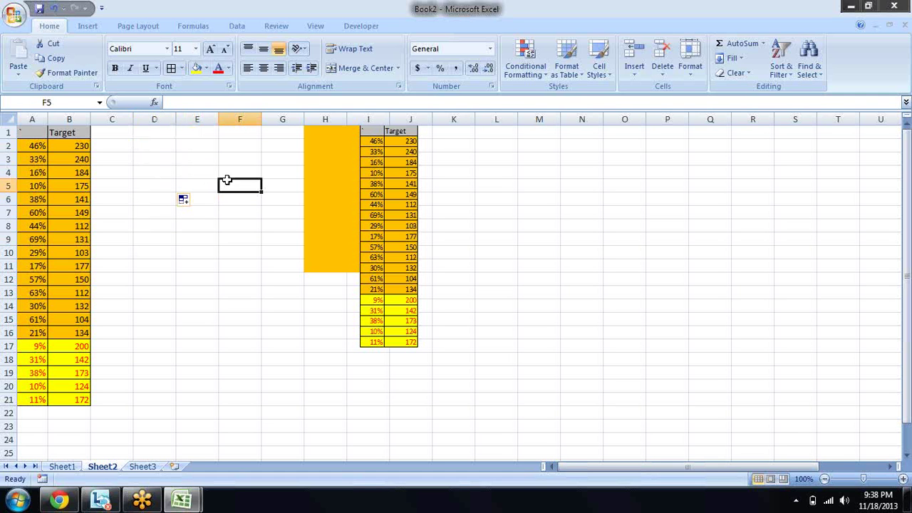
left_click(163, 159)
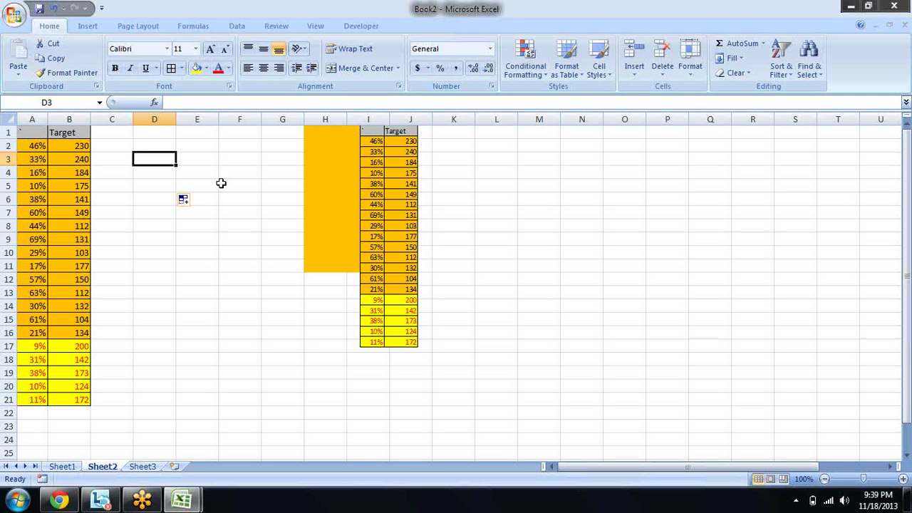
- Cancel the paste, autofill D2 down to D5 and E3 down to E5, then open the Office menu
key("Escape")
left_click(194, 182)
left_click(163, 149)
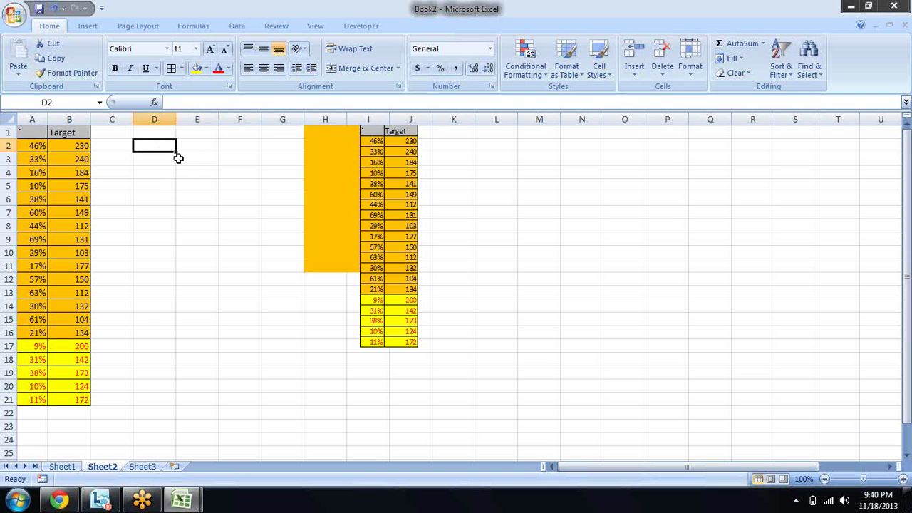
left_click_drag(176, 153, 179, 189)
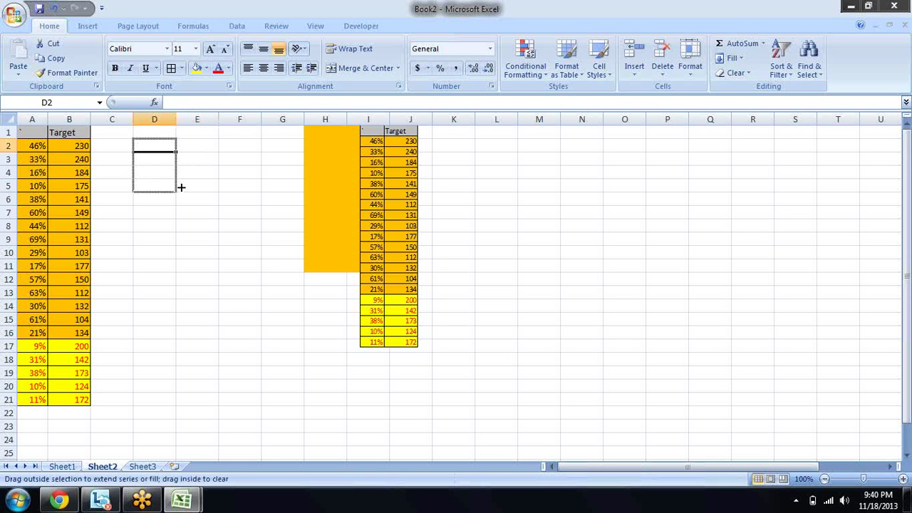
left_click(199, 160)
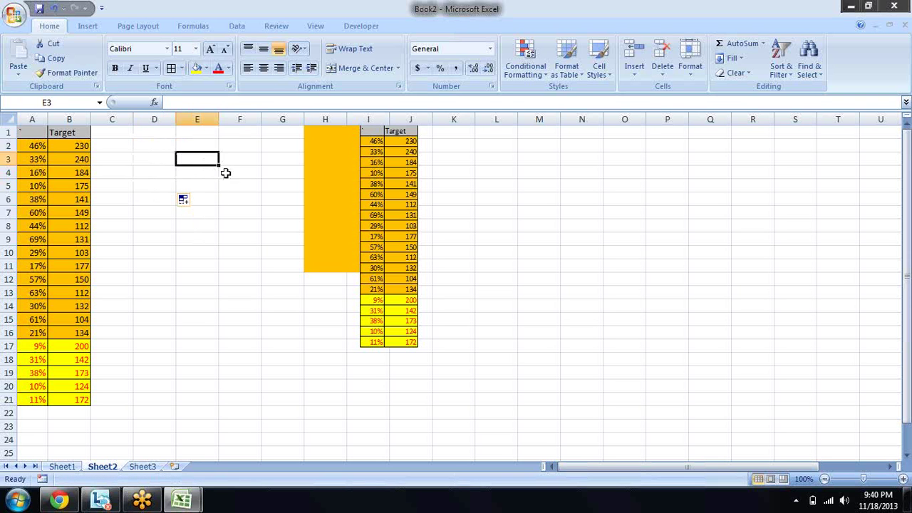
left_click_drag(220, 167, 220, 194)
left_click(242, 225)
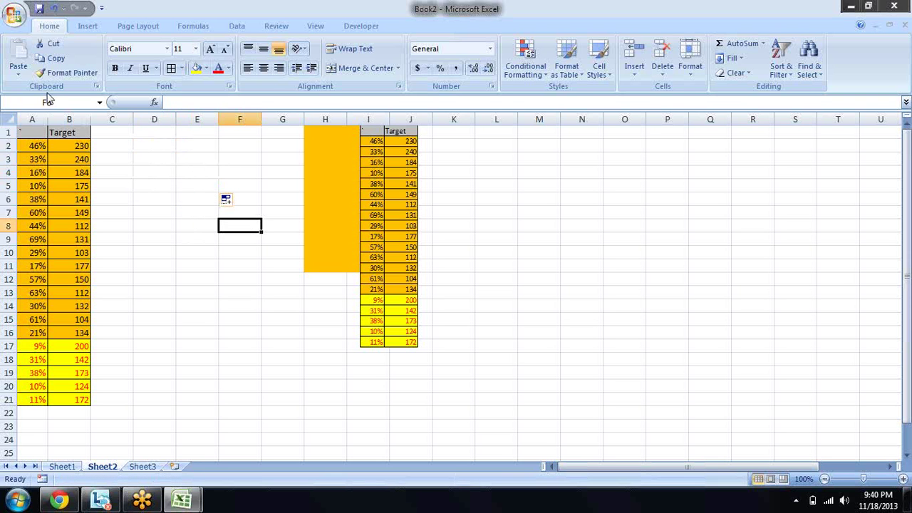
left_click(14, 14)
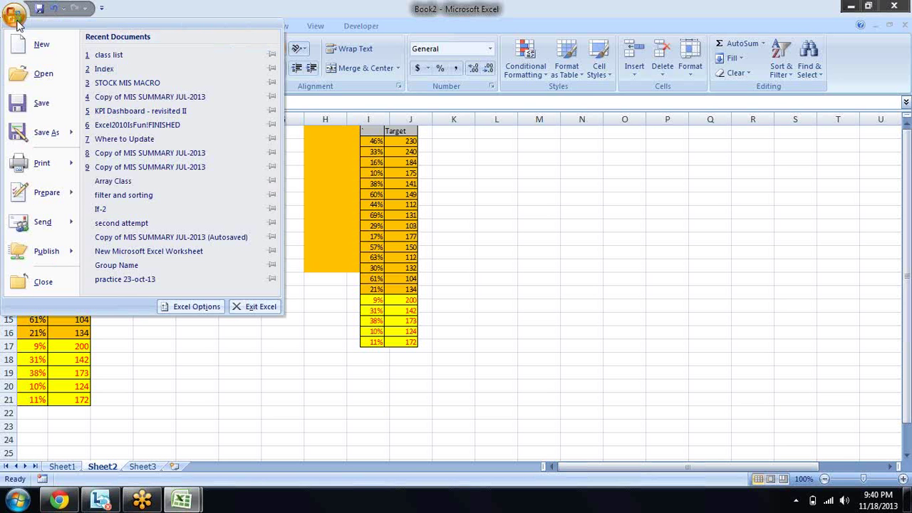
- Disable 'Enable fill handle and cell drag-and-drop' in Excel Options' Advanced settings
left_click(180, 306)
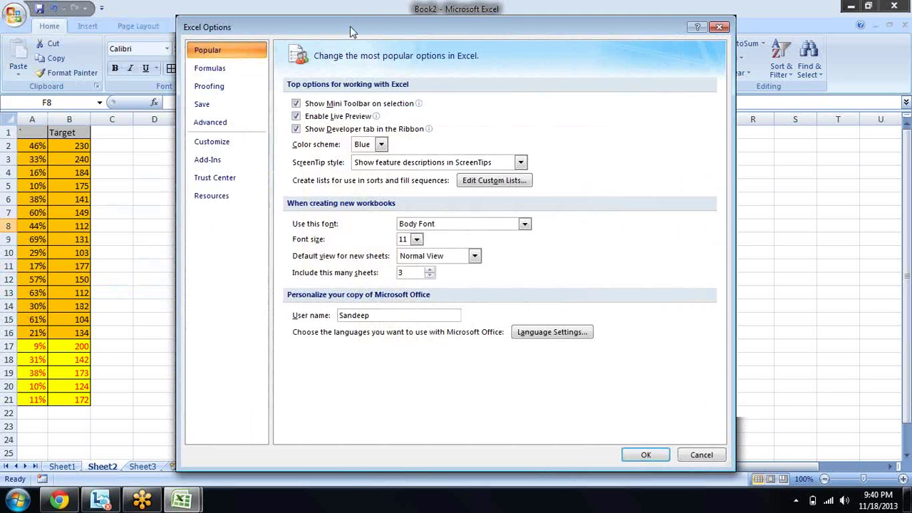
left_click_drag(352, 30, 265, 42)
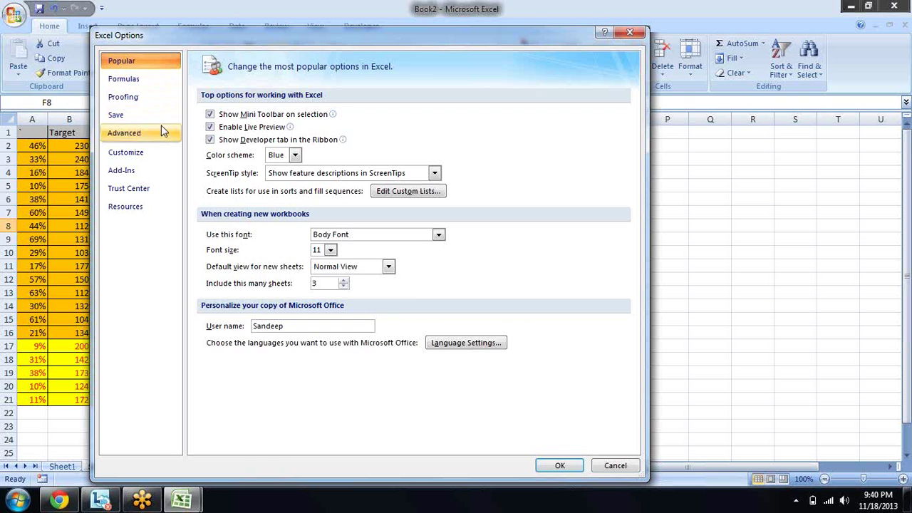
left_click(169, 79)
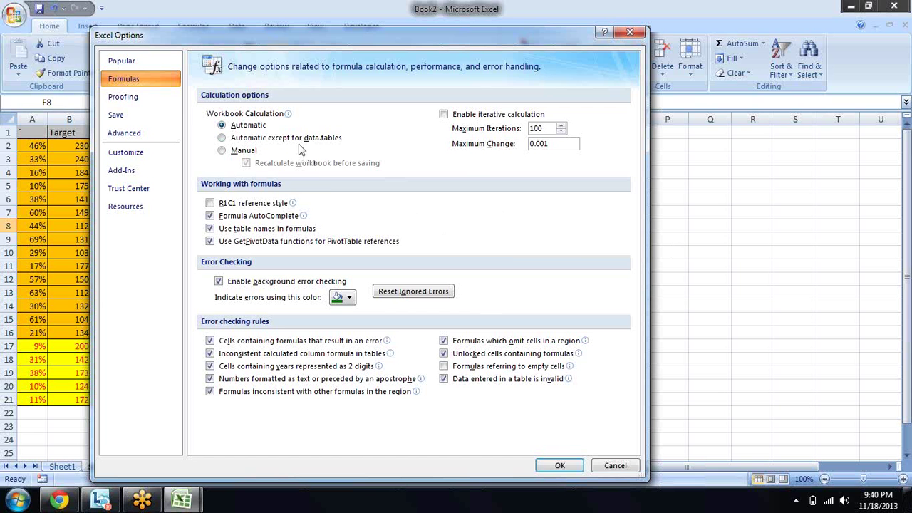
left_click(173, 97)
left_click(168, 116)
left_click(169, 135)
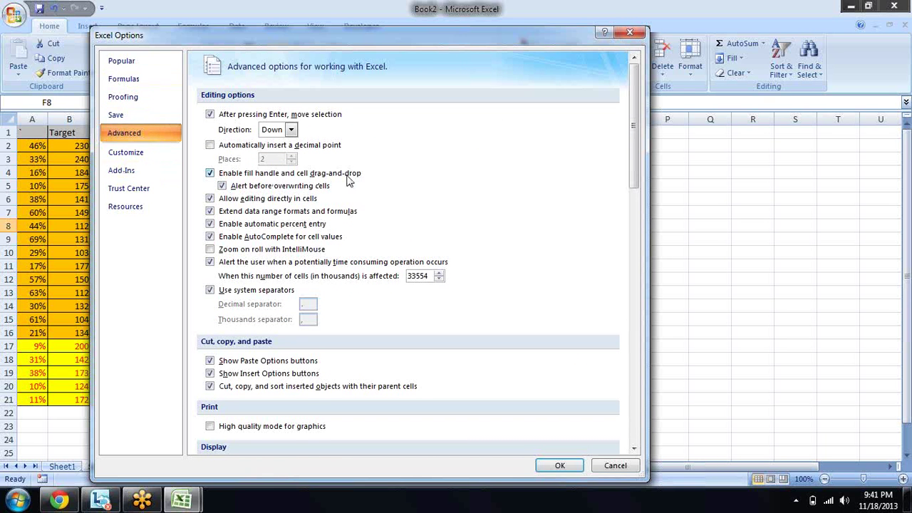
left_click(210, 173)
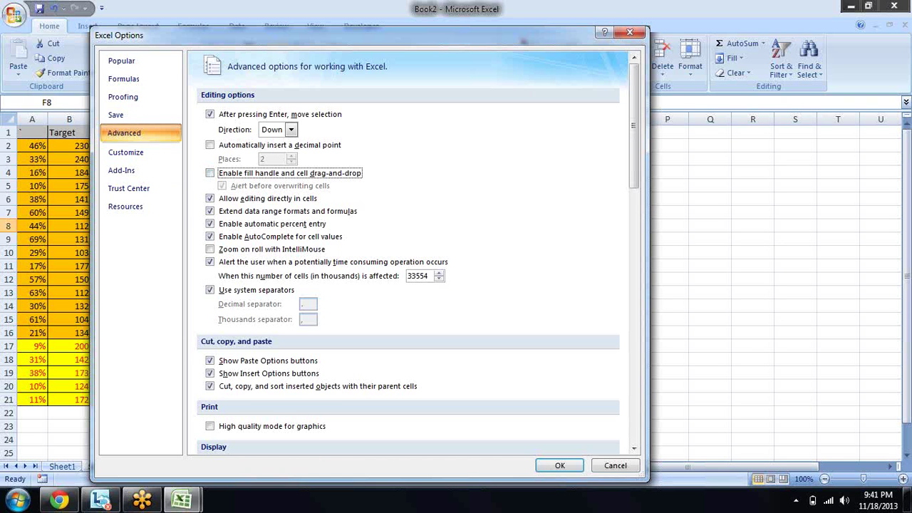
left_click(563, 466)
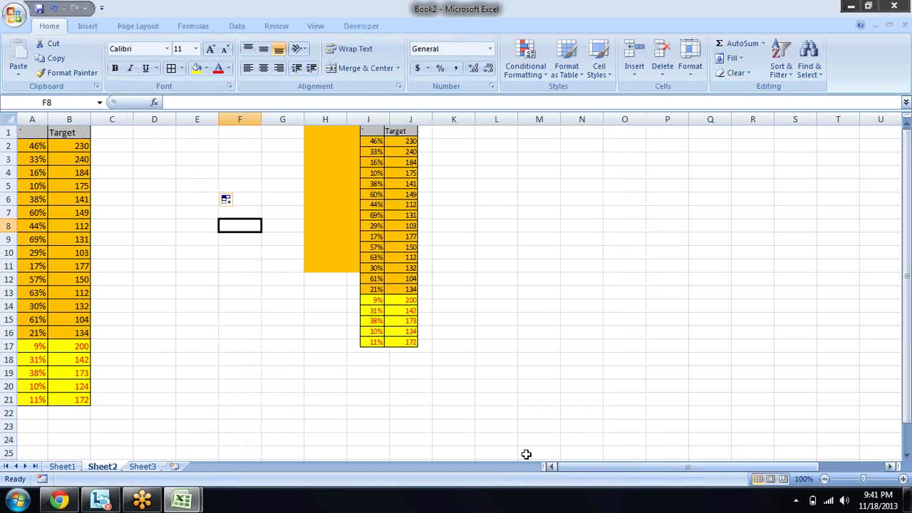
- Re-enable 'Enable fill handle and cell drag-and-drop' in Excel Options' Advanced settings
left_click(150, 199)
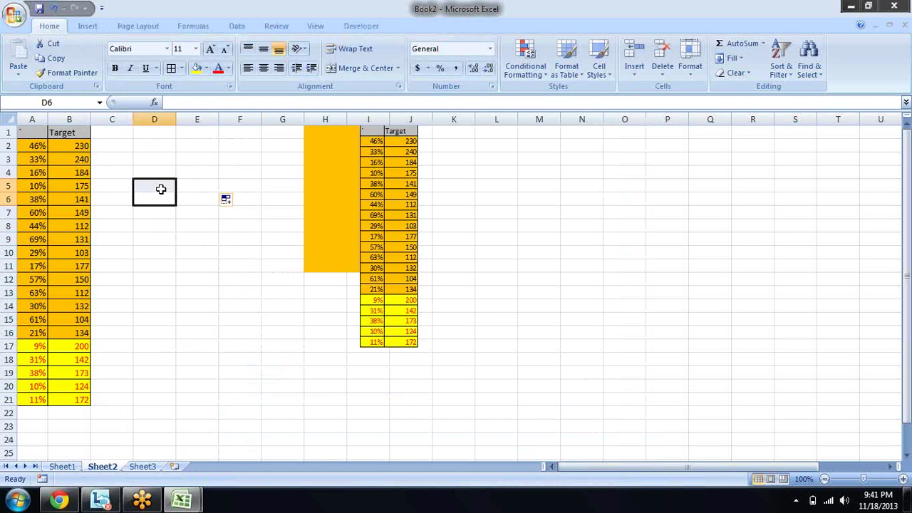
left_click(192, 157)
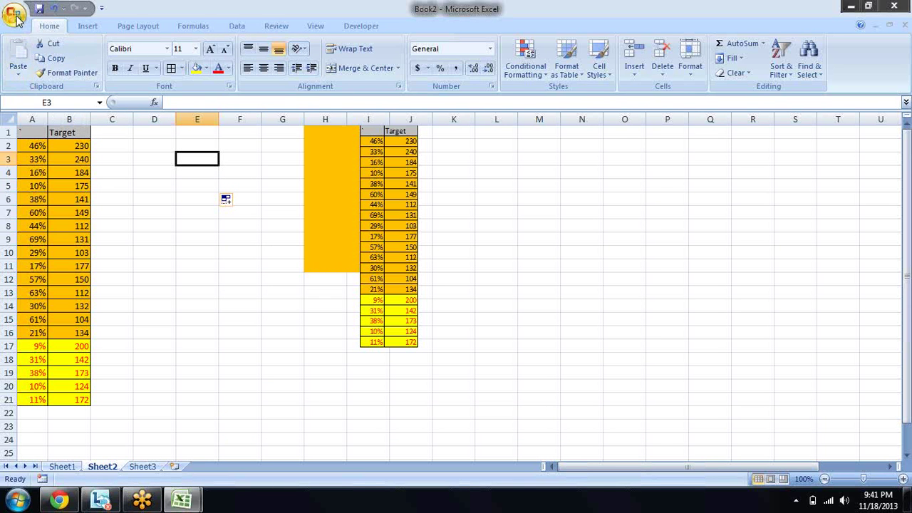
left_click(17, 18)
left_click(183, 307)
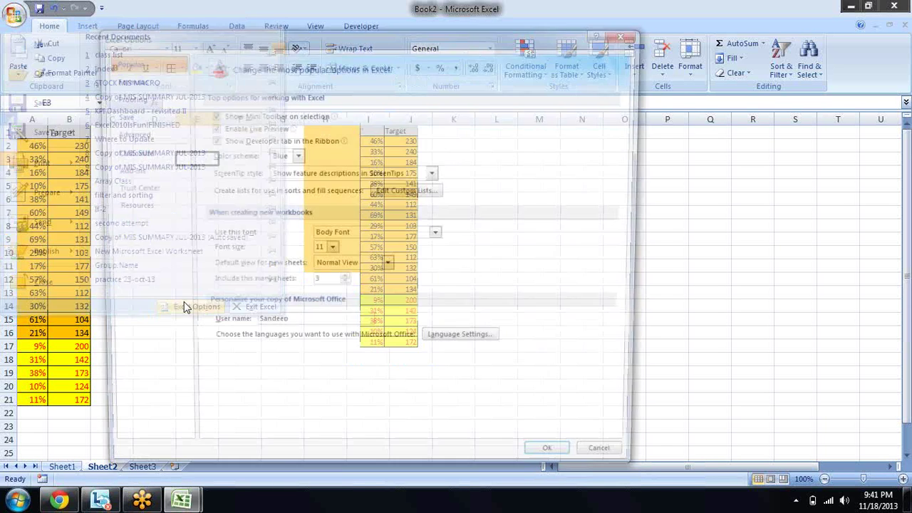
left_click(135, 137)
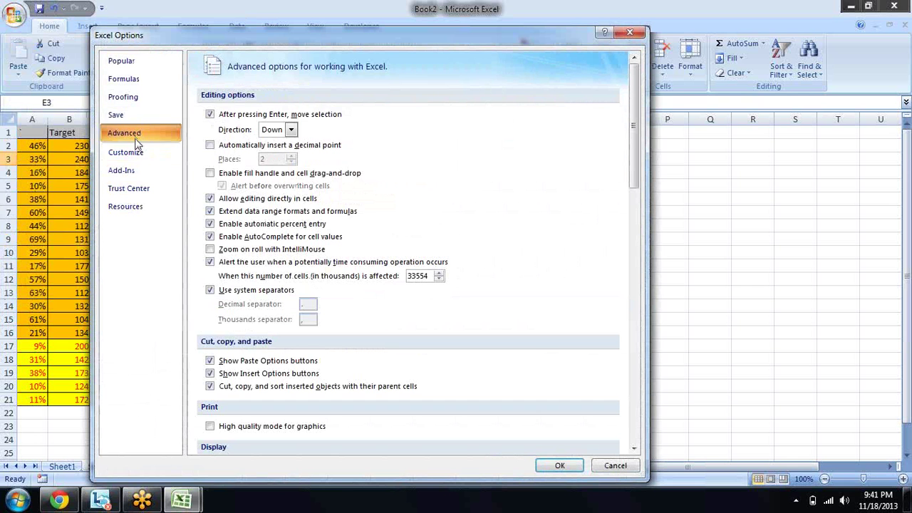
left_click(210, 175)
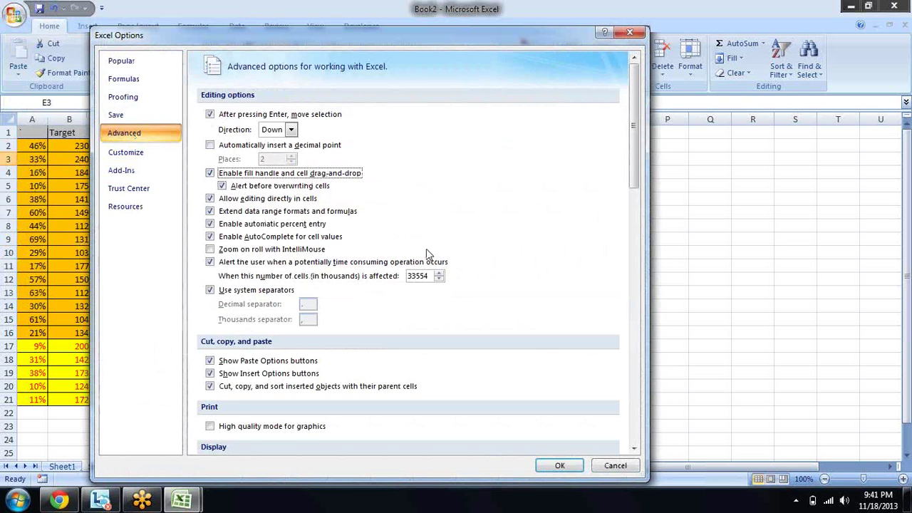
left_click(555, 464)
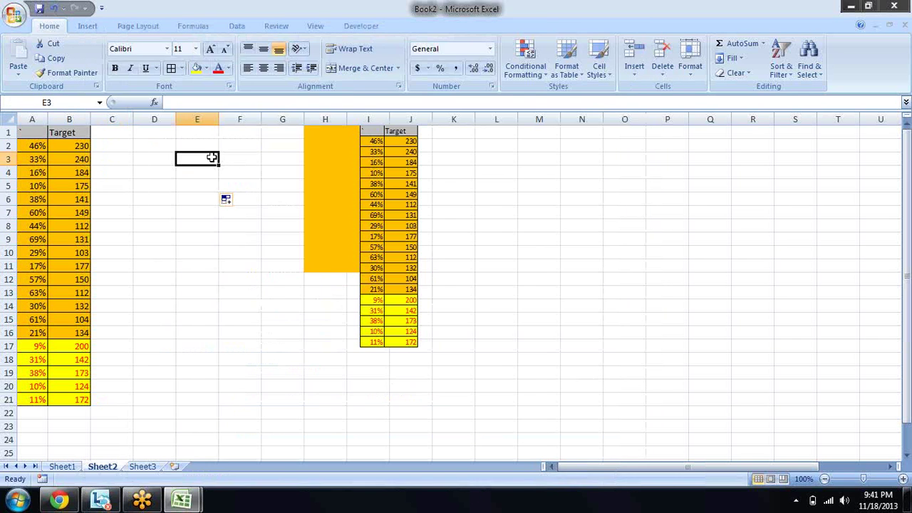
- Test the fill handle by autofilling E3 down to E7
left_click_drag(220, 164, 220, 217)
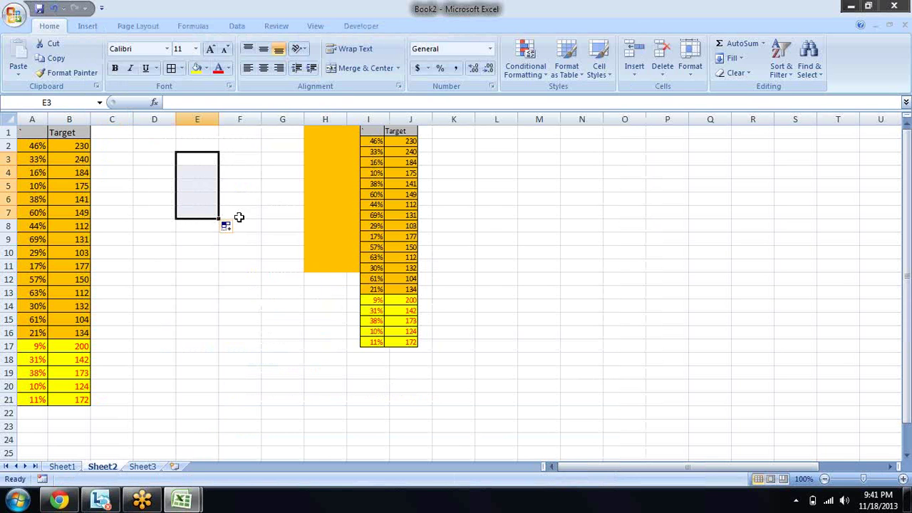
left_click(238, 204)
left_click(206, 171)
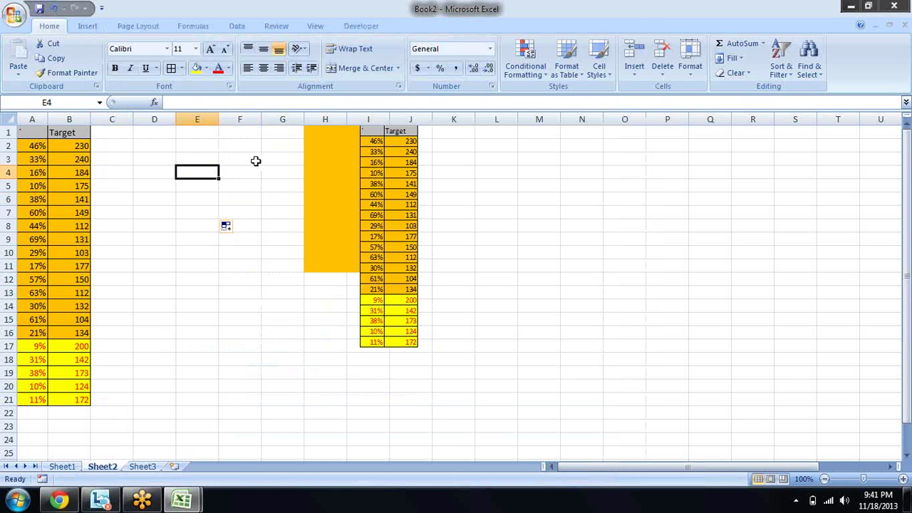
left_click(254, 160)
left_click(196, 169)
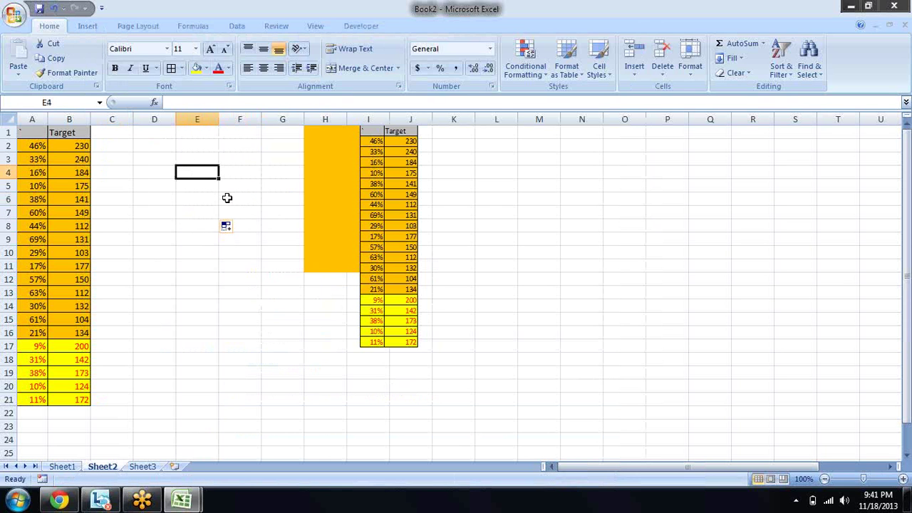